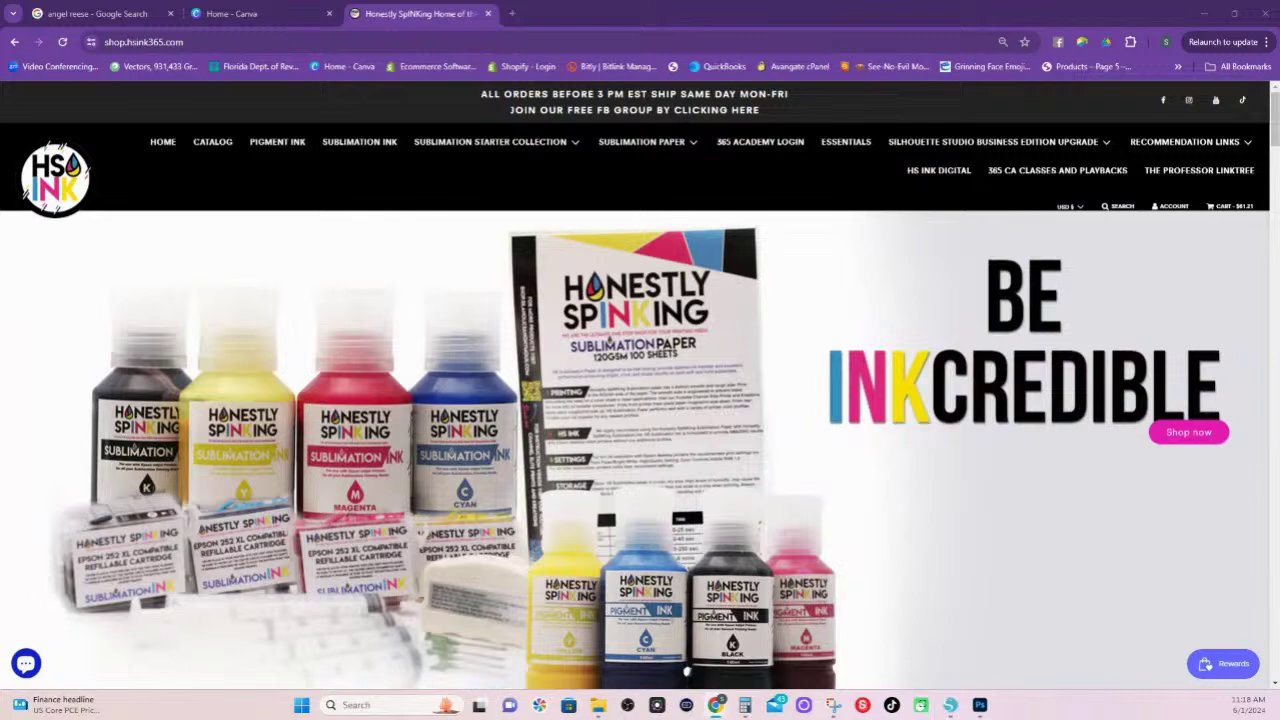
- Switch to Photoshop and compare the Angel Reese 2.psdc artwork with the Angel Reese 2.jpg source image
click(980, 705)
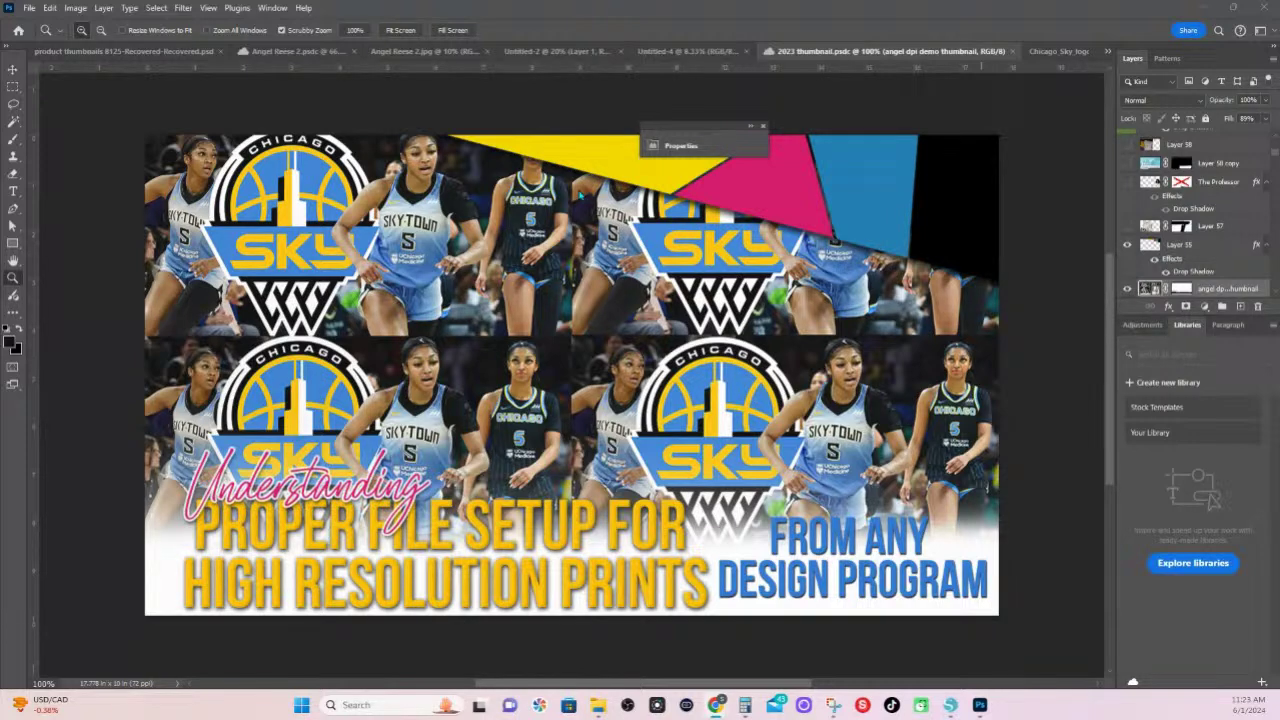
click(278, 52)
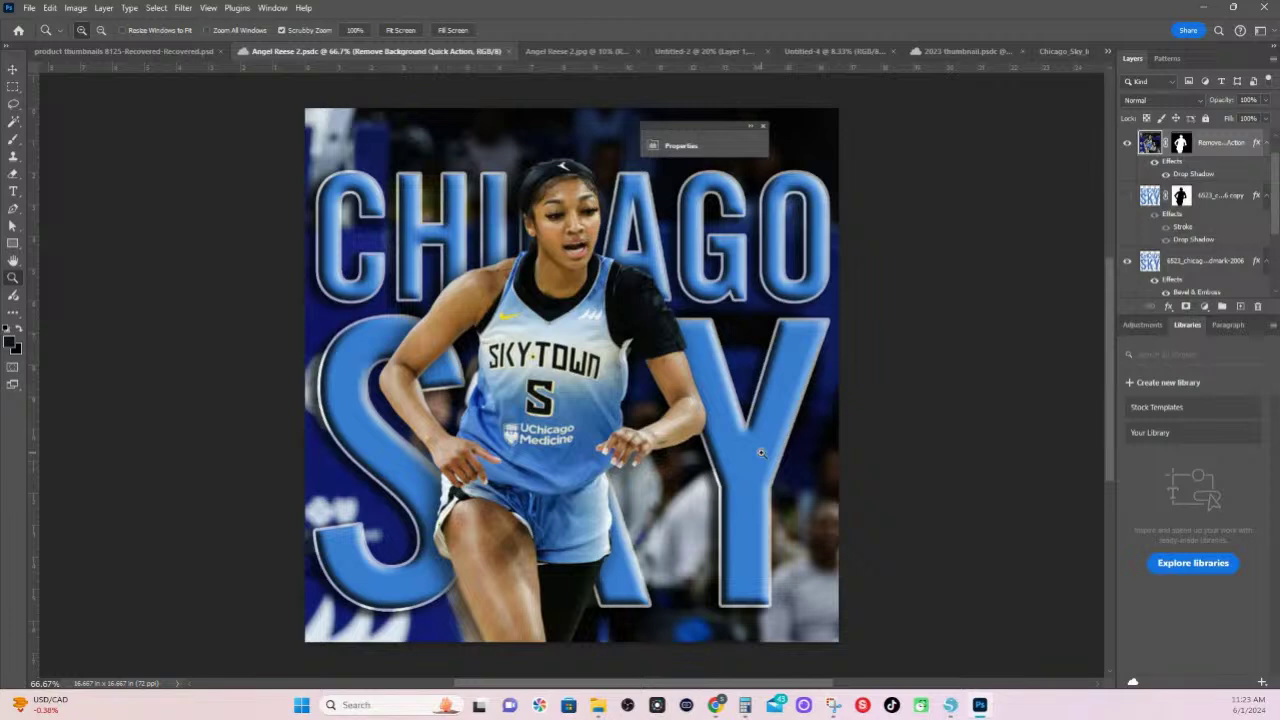
click(587, 53)
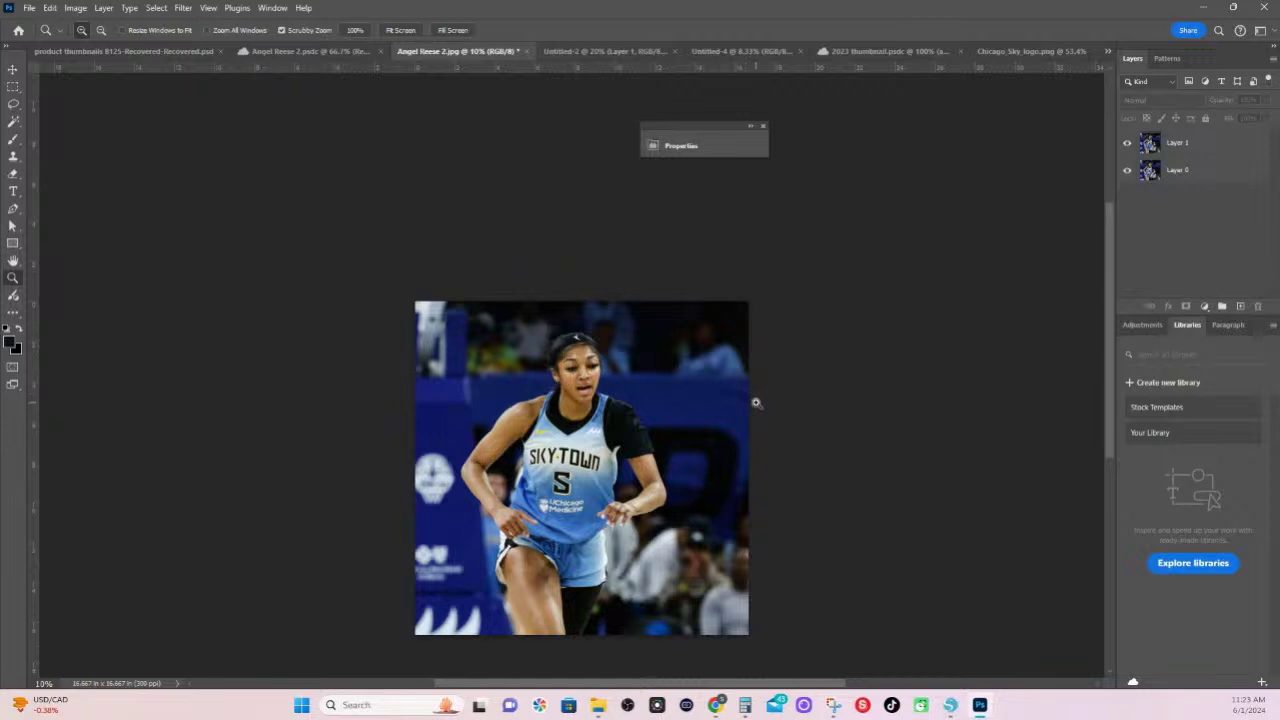
click(322, 54)
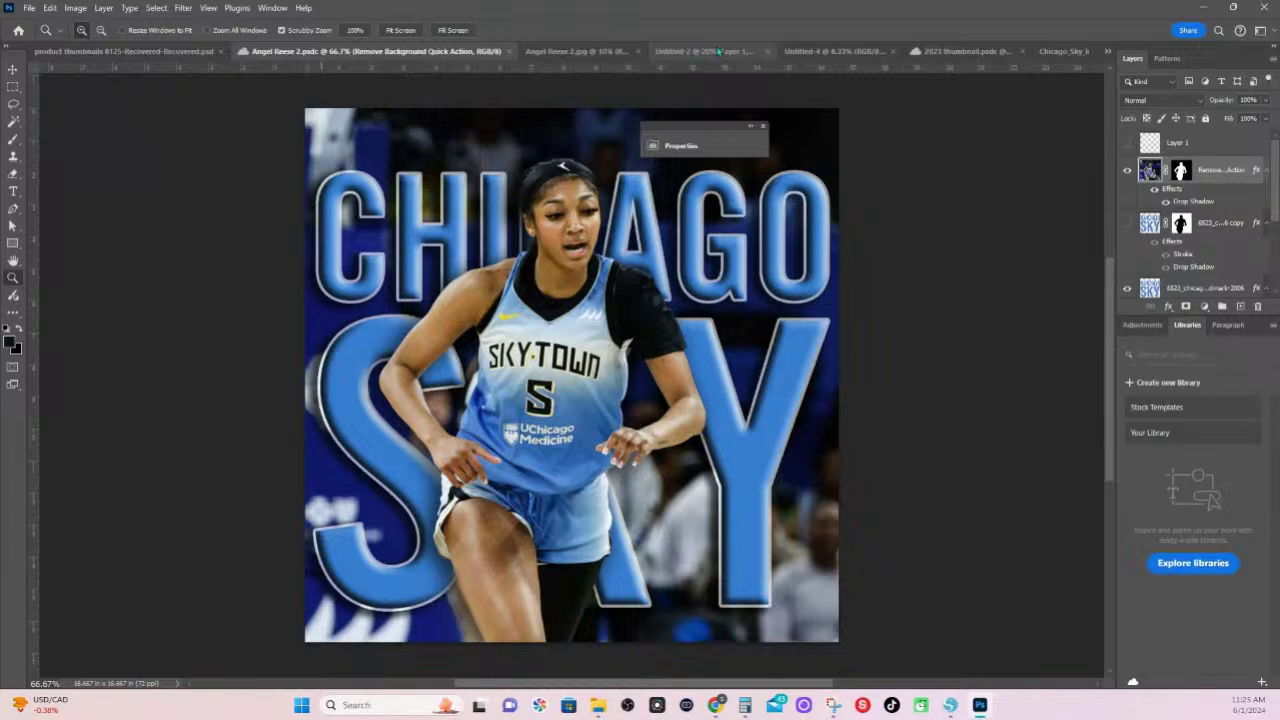
- Switch to Calculator and maximize its window
click(748, 708)
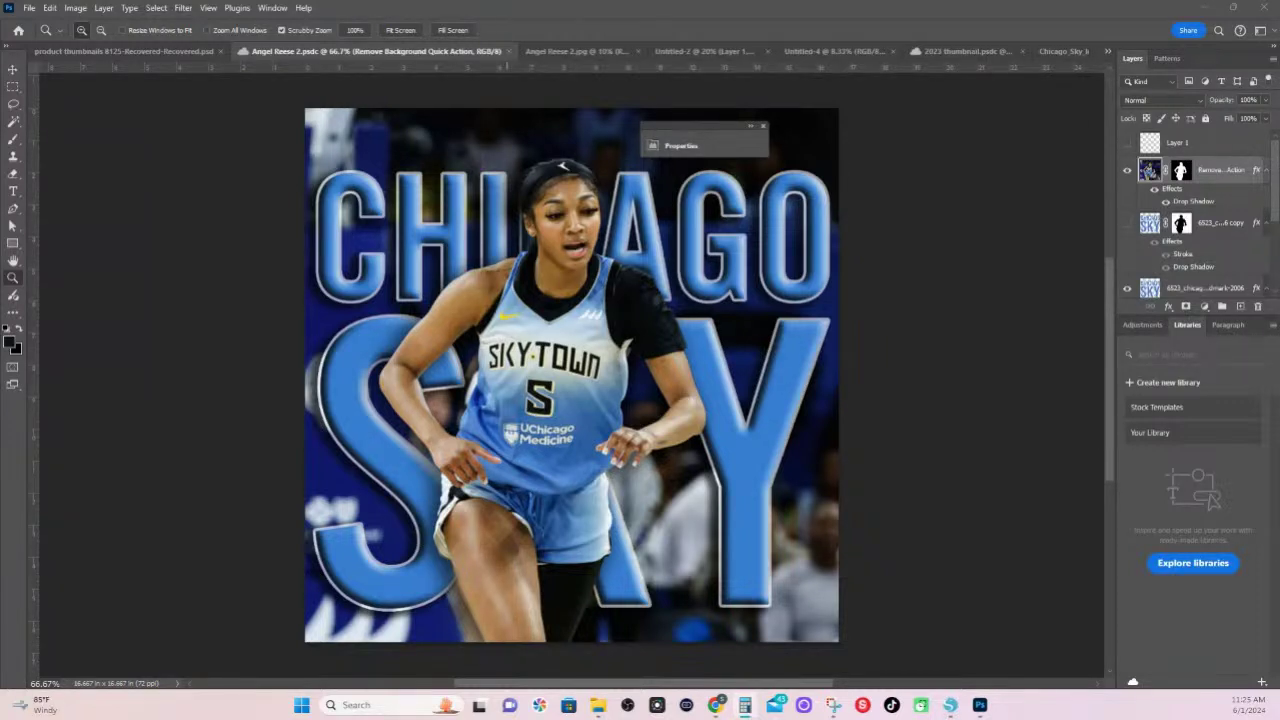
key(XF86Calculator)
drag(1214, 109, 841, 89)
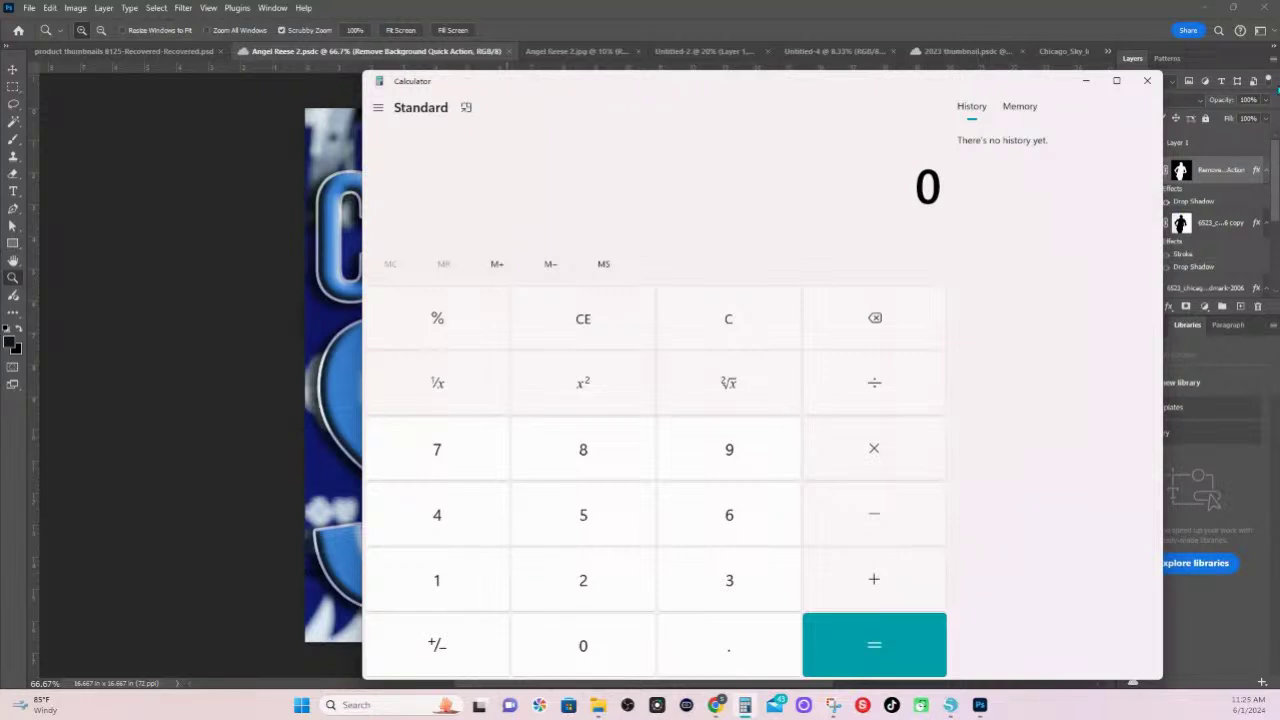
drag(871, 91, 759, 57)
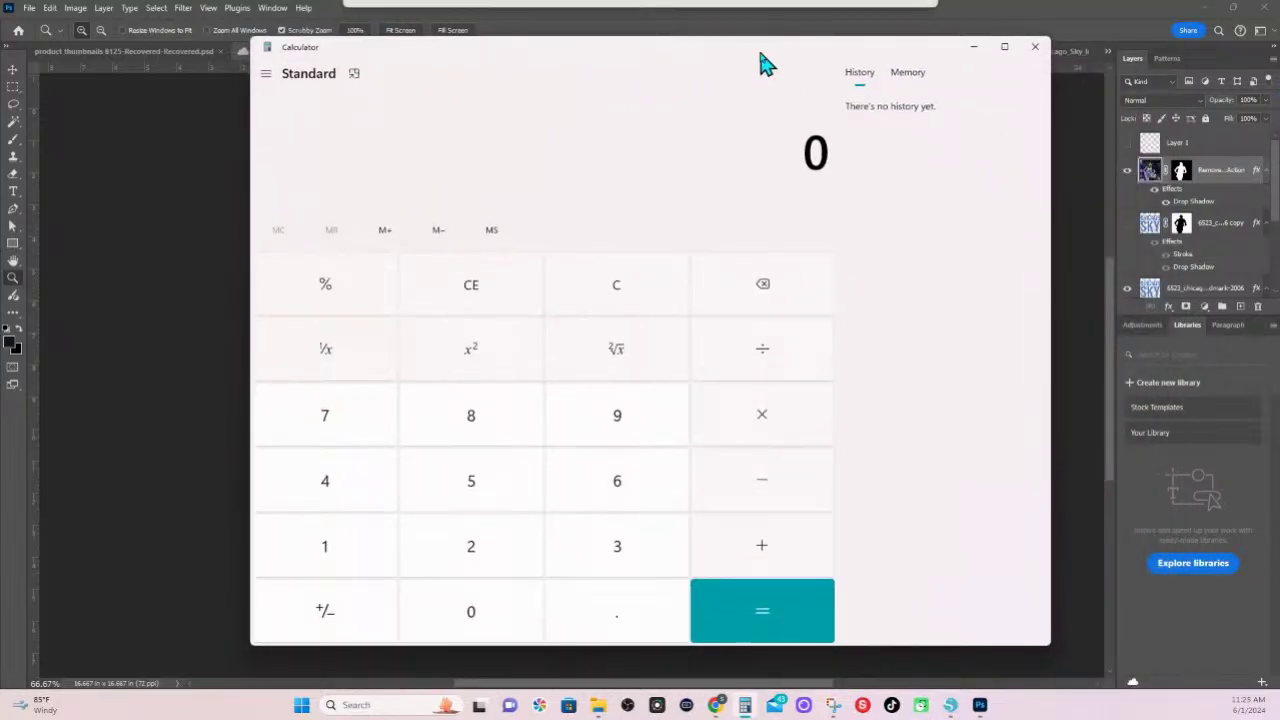
click(1012, 55)
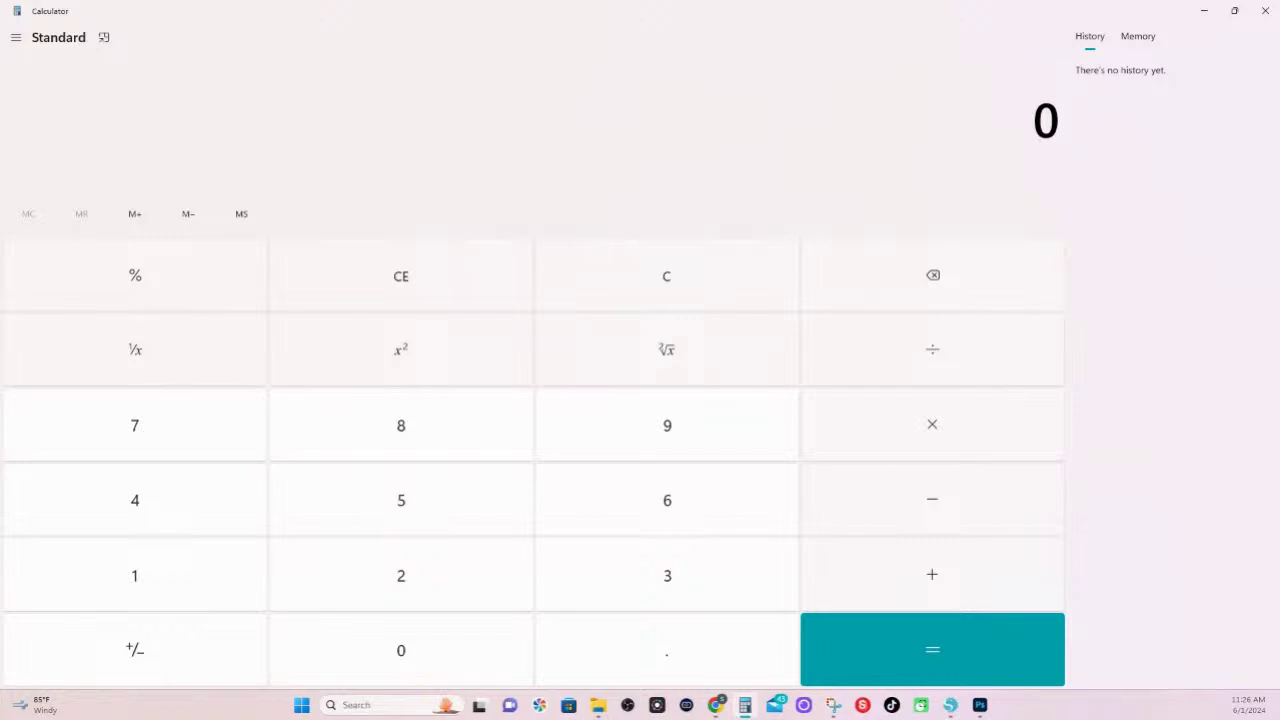
key(alt+Tab)
- Convert 3, 6, 10 and 8 feet to inches by multiplying each value by 12
text(3*12)
key(Return)
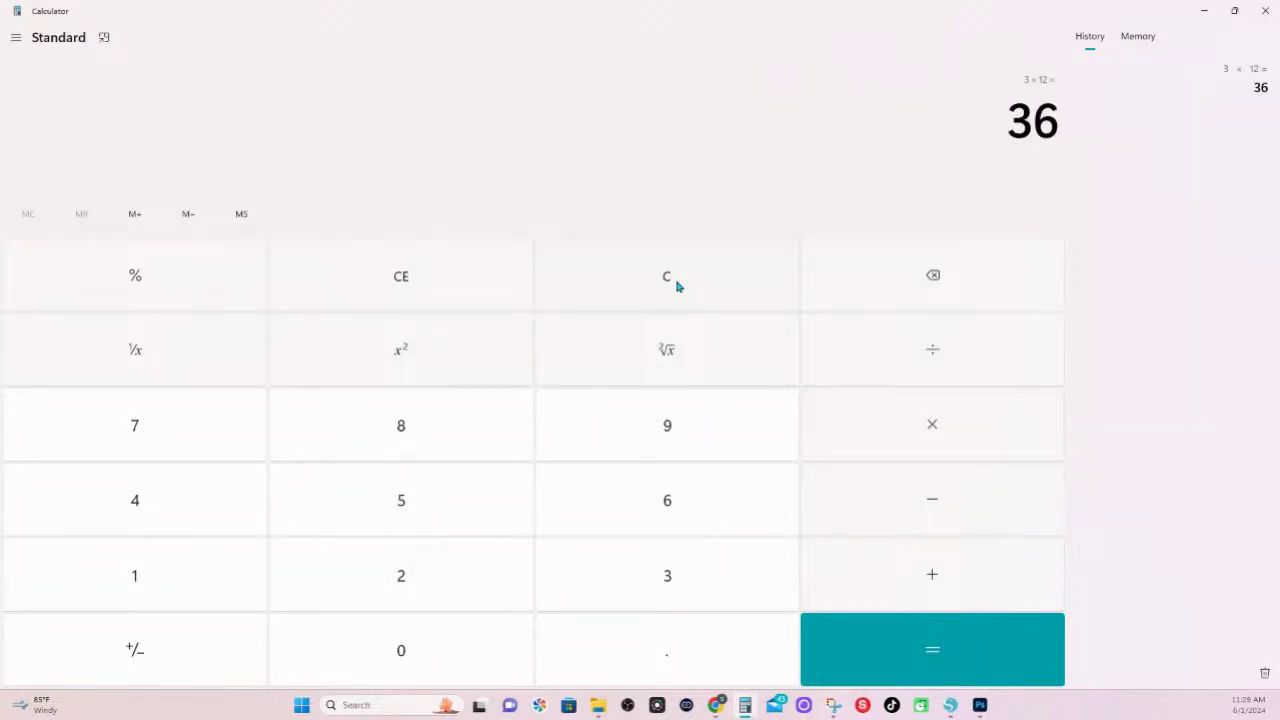
text(6*12)
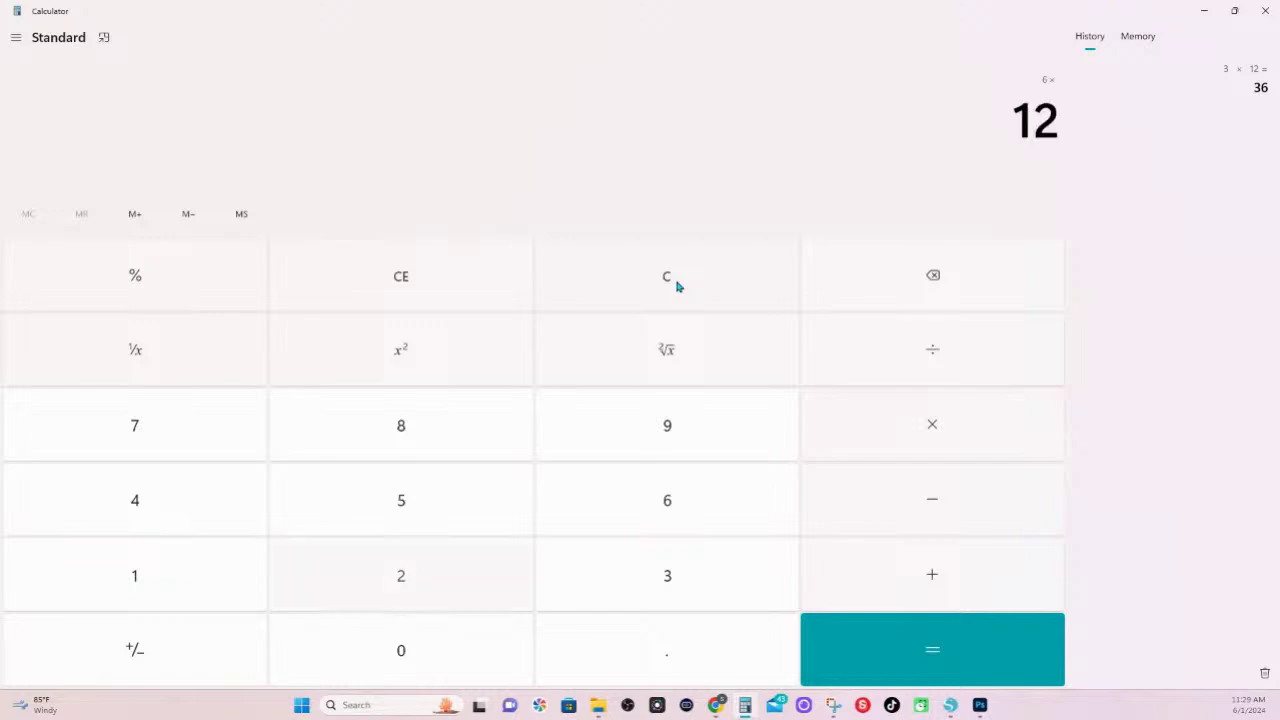
key(Return)
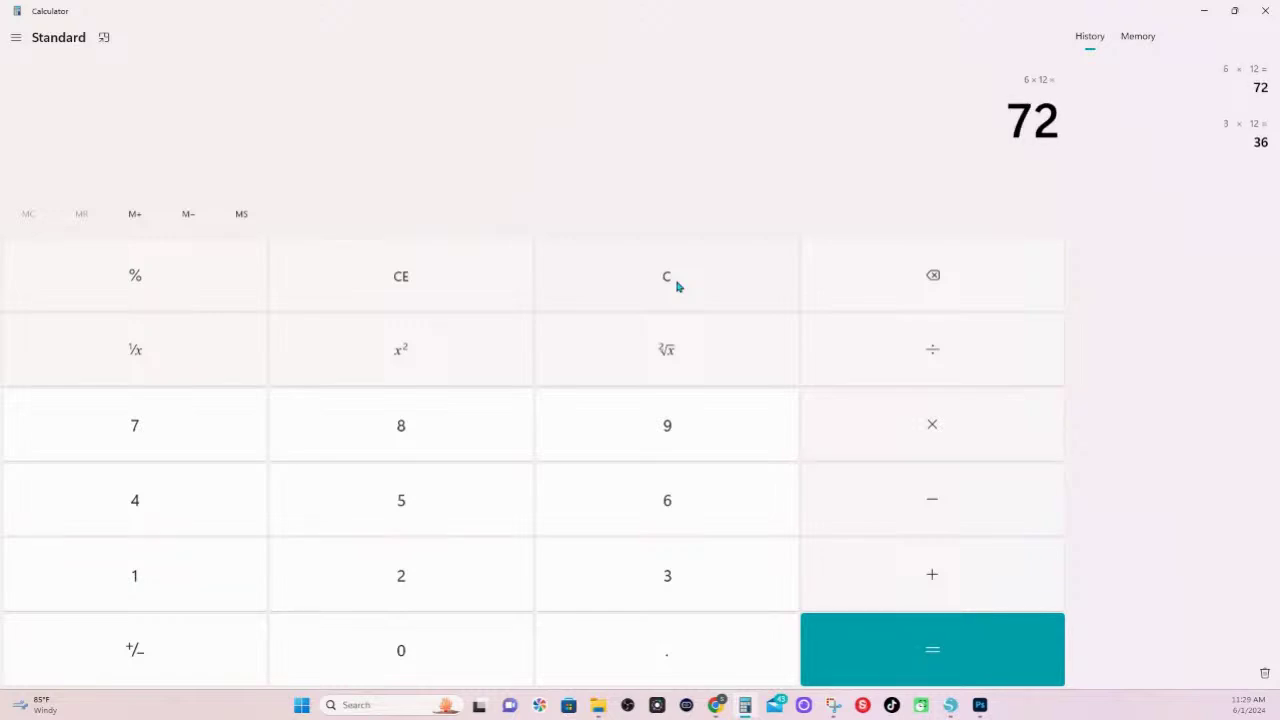
text(10*12)
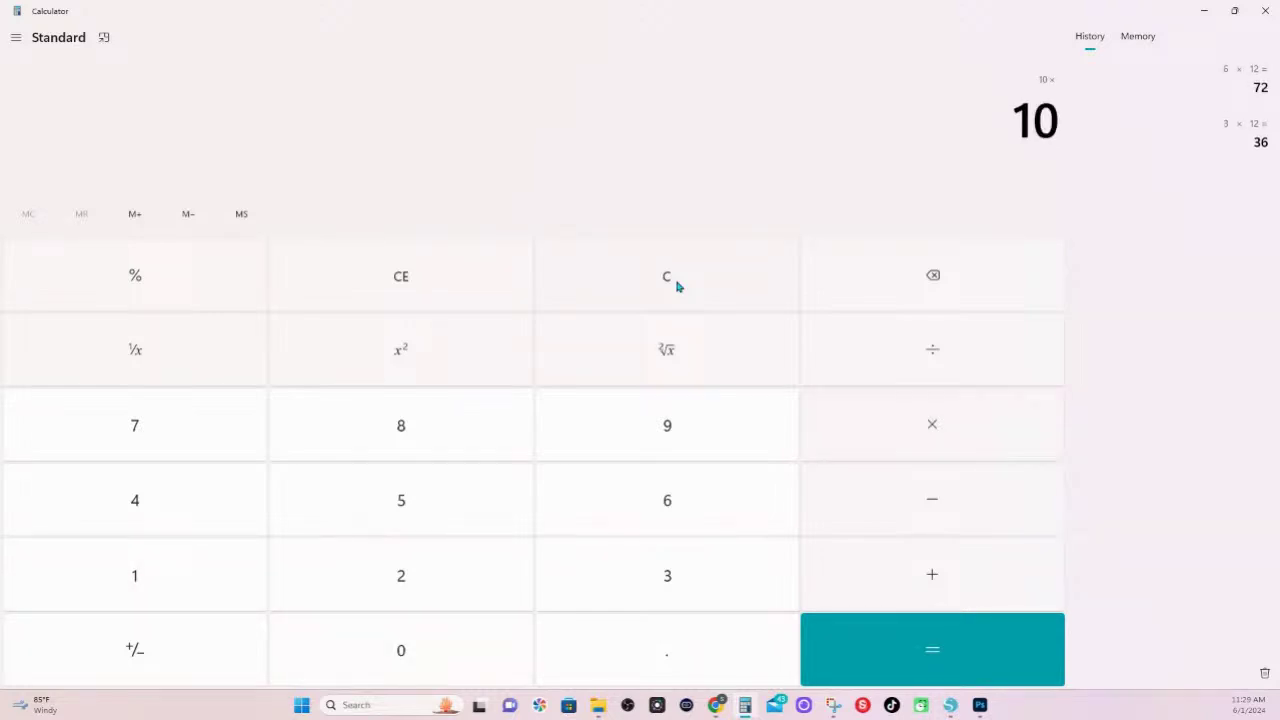
key(Return)
text(8)
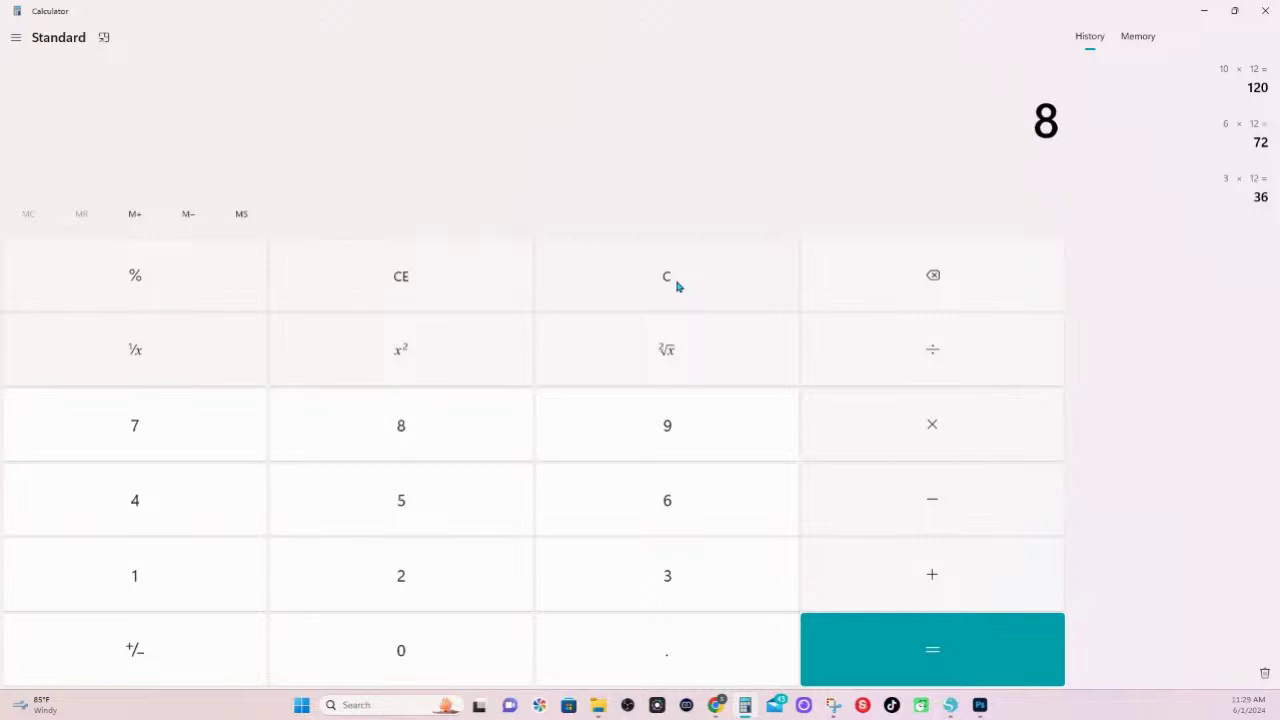
text(*12)
key(Return)
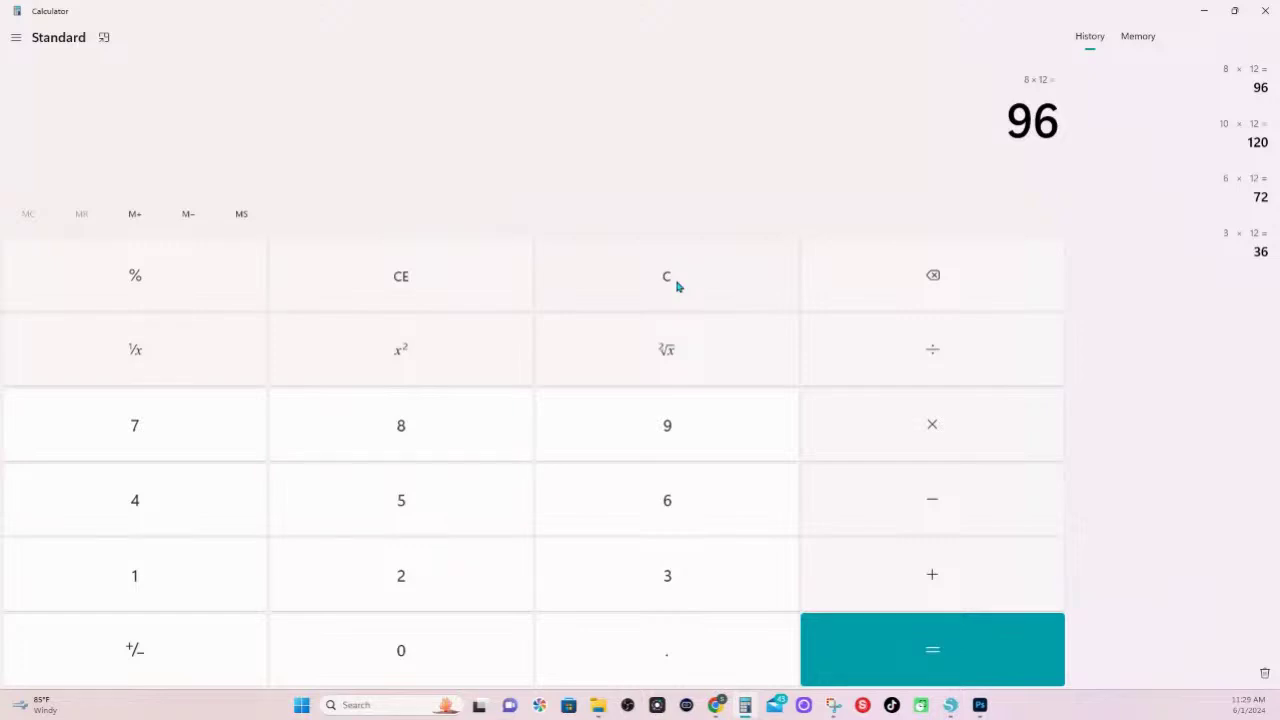
- Calculate the pixel length of 96 inches at 300 DPI and at 100 DPI
text(*300)
key(Return)
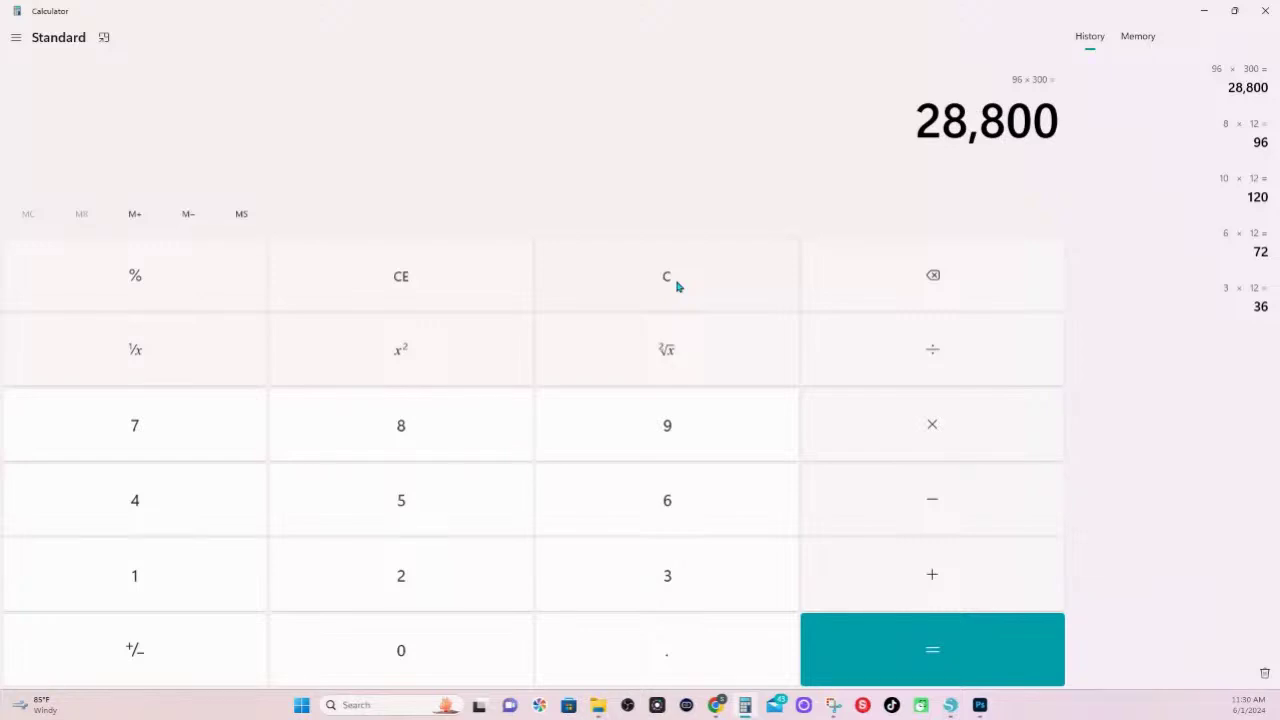
text(96)
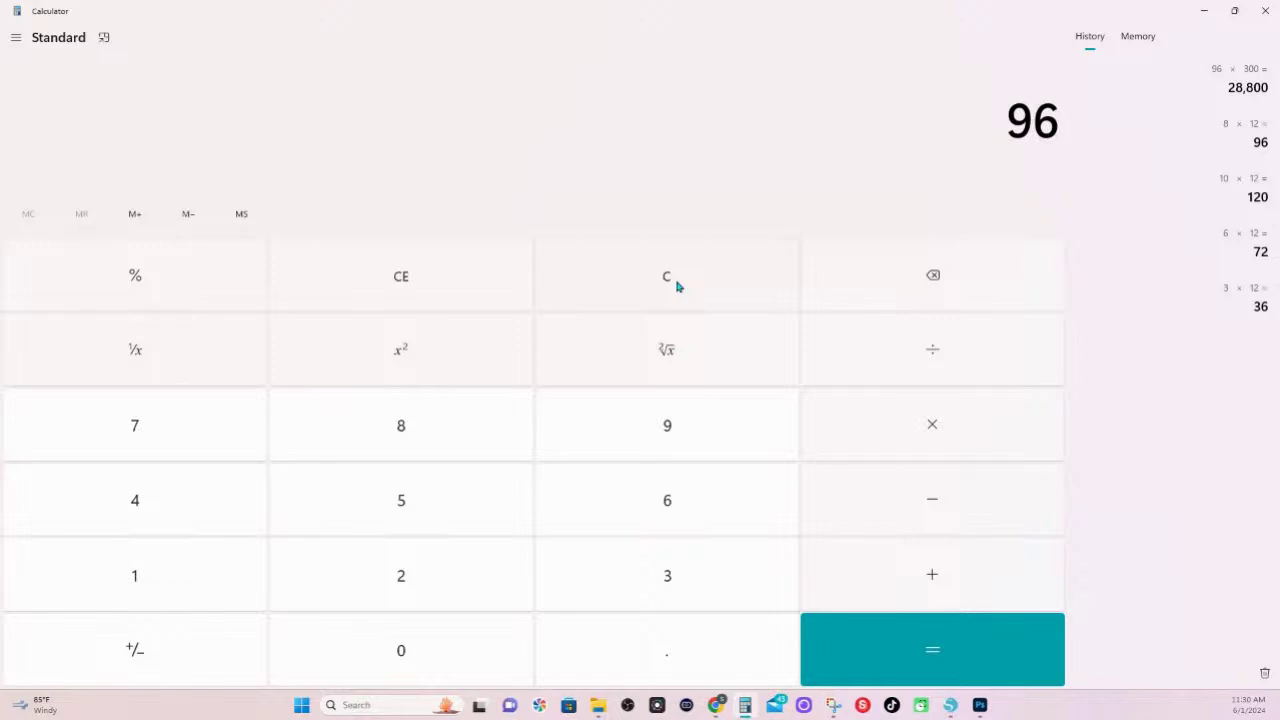
text(*100)
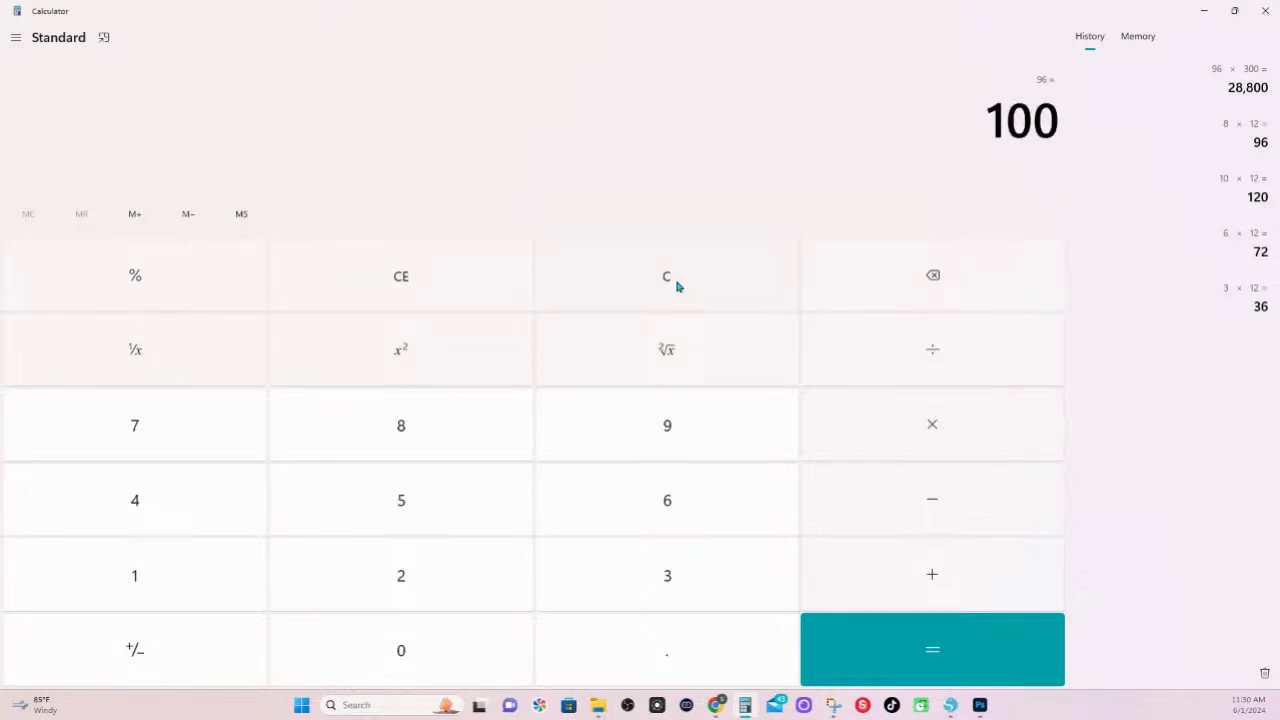
key(Return)
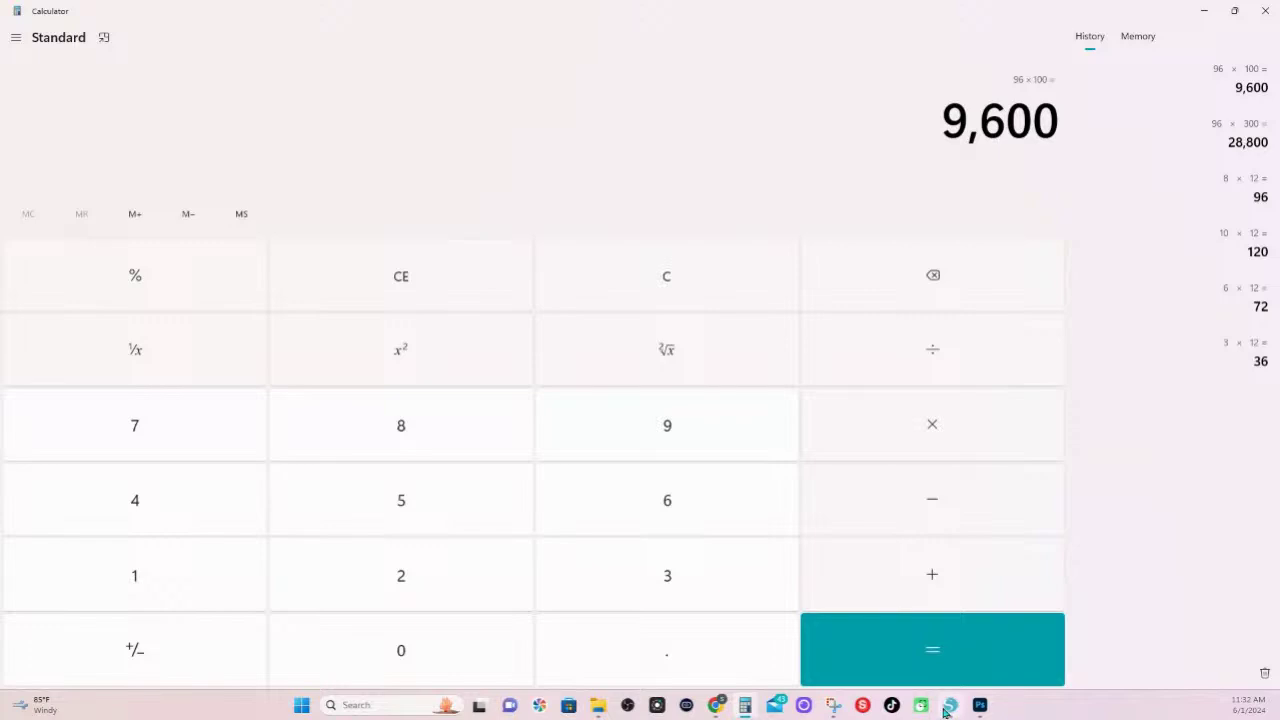
- Switch to Silhouette Studio and maximize its window
mouse_move(945, 711)
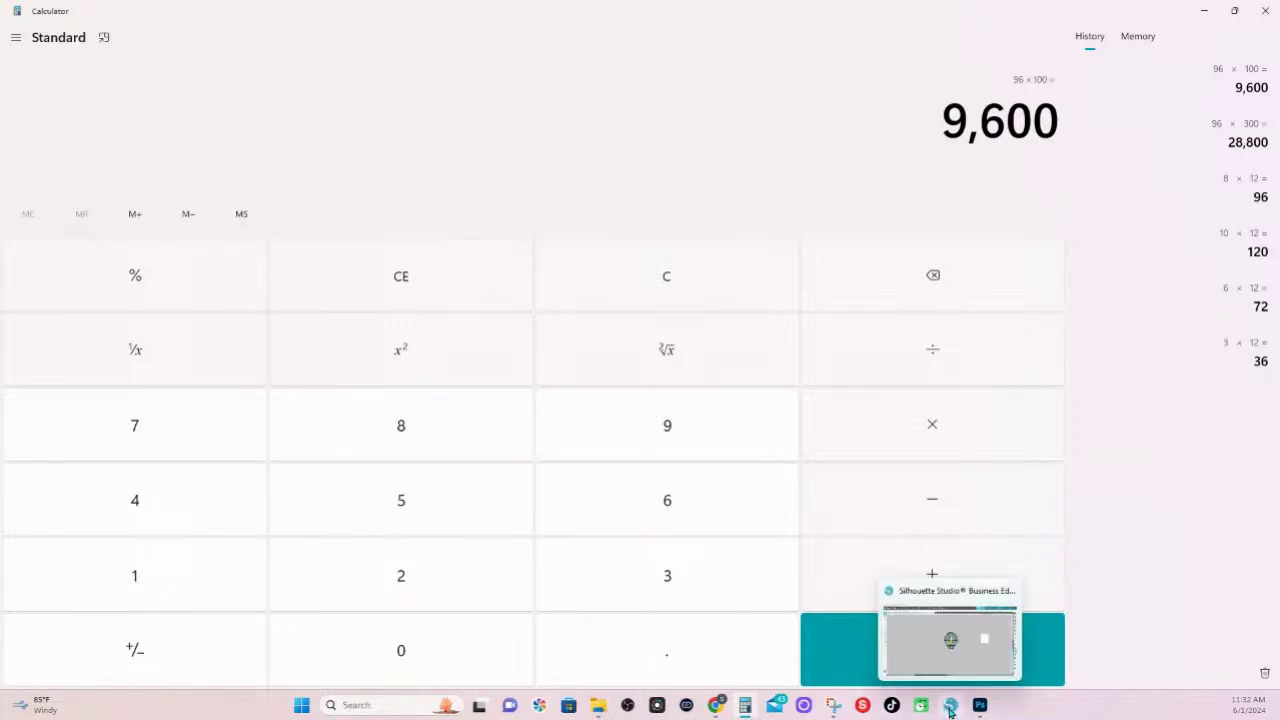
click(950, 711)
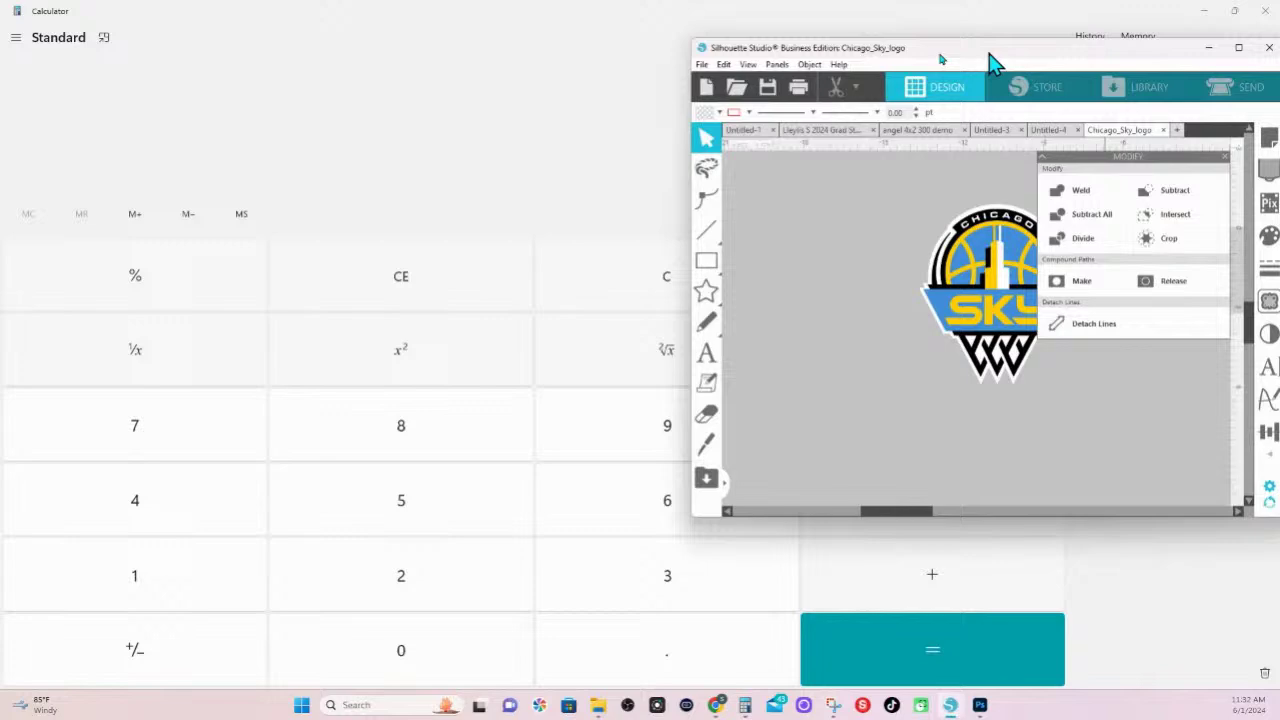
drag(991, 63, 403, 60)
click(663, 49)
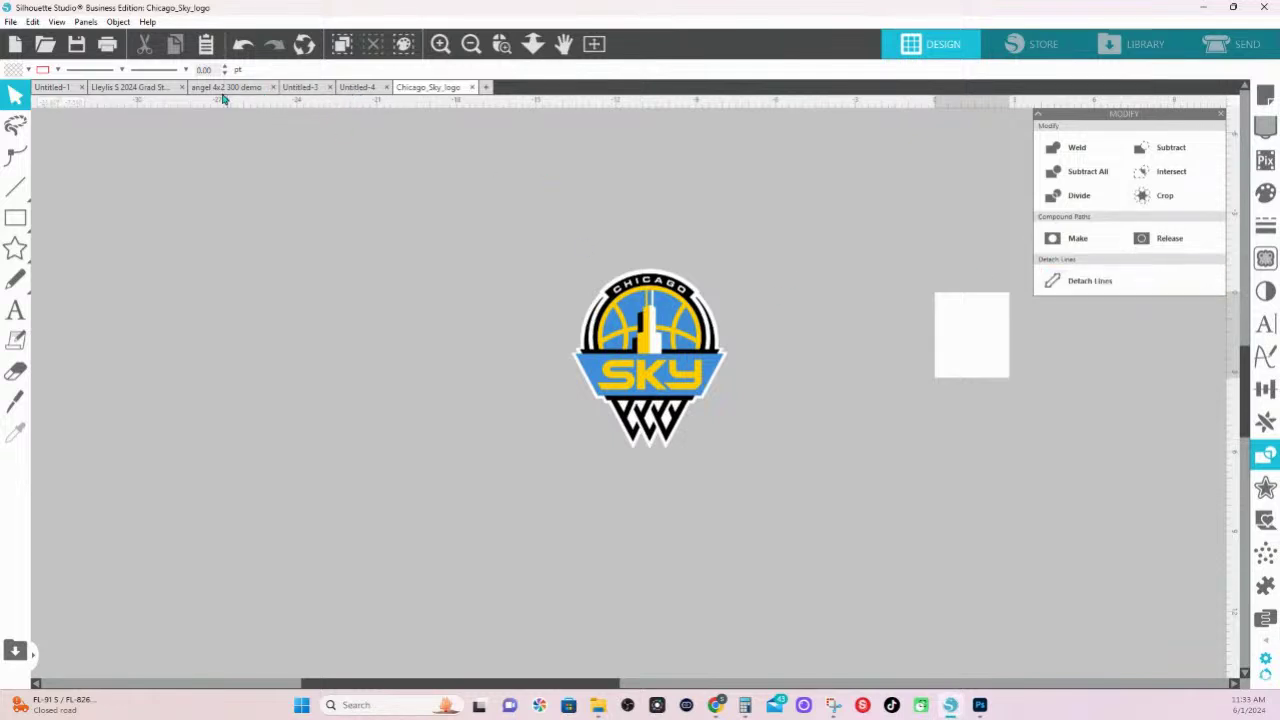
- Look through the open design documents and bring up Untitled-4 with the two Chicago Sky logos
click(356, 90)
click(300, 89)
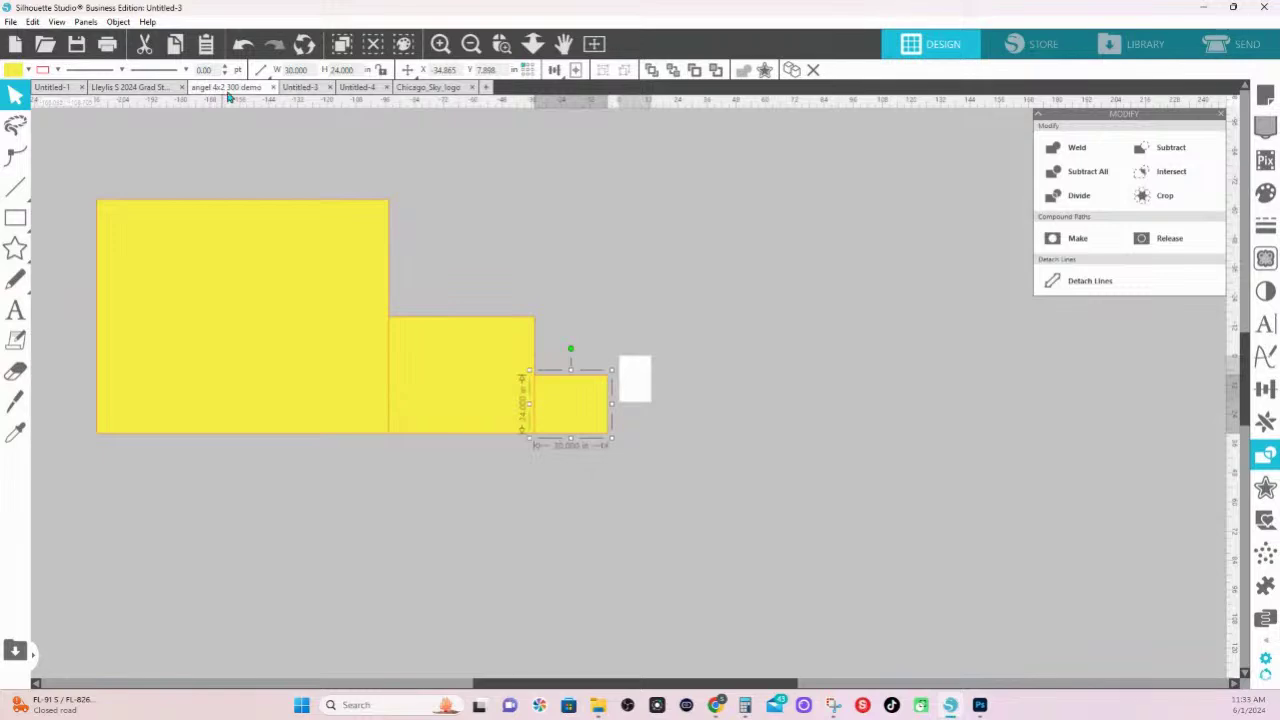
click(228, 90)
click(356, 87)
click(532, 44)
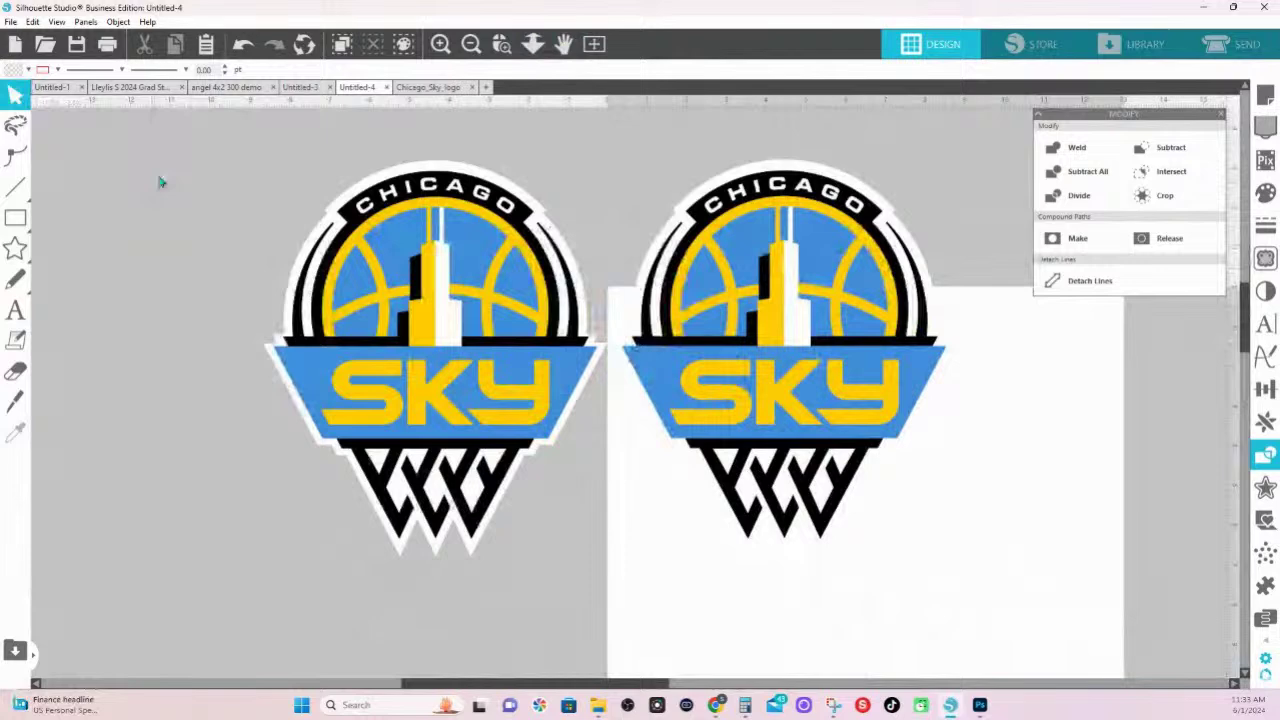
- Select both Chicago Sky logos, move them just above the page, and show them enlarged
drag(157, 180, 1104, 616)
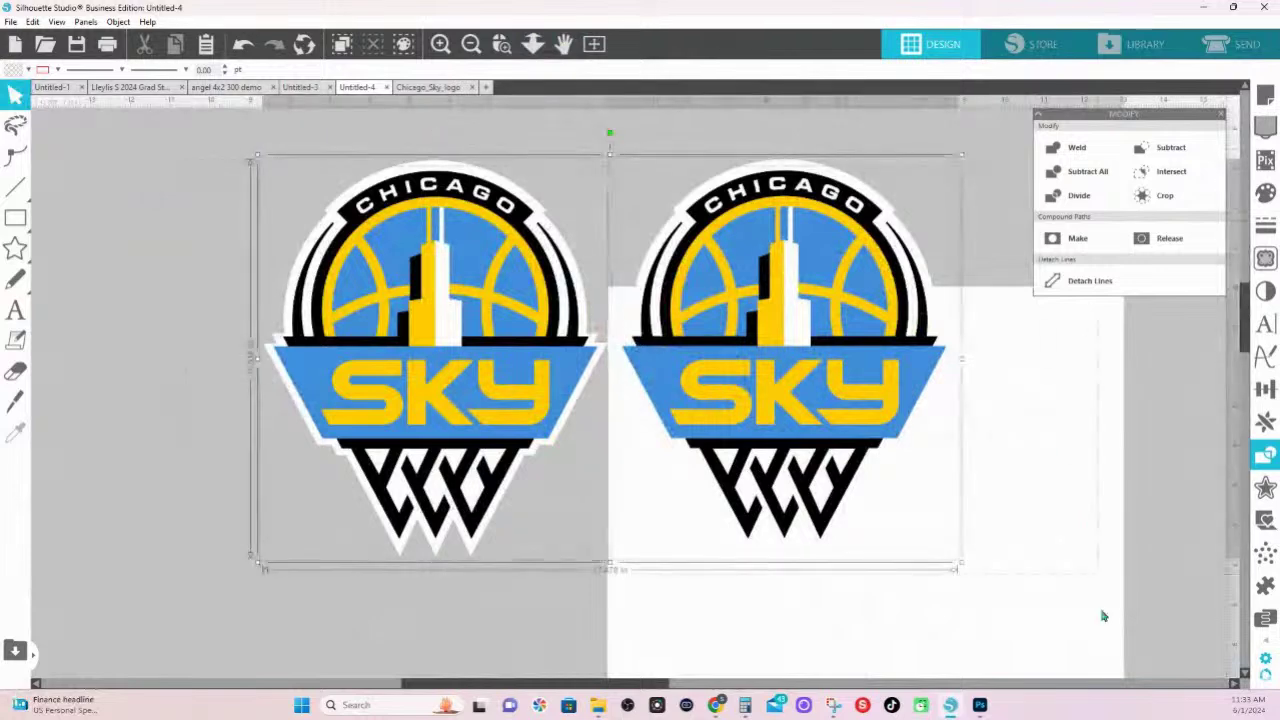
click(532, 44)
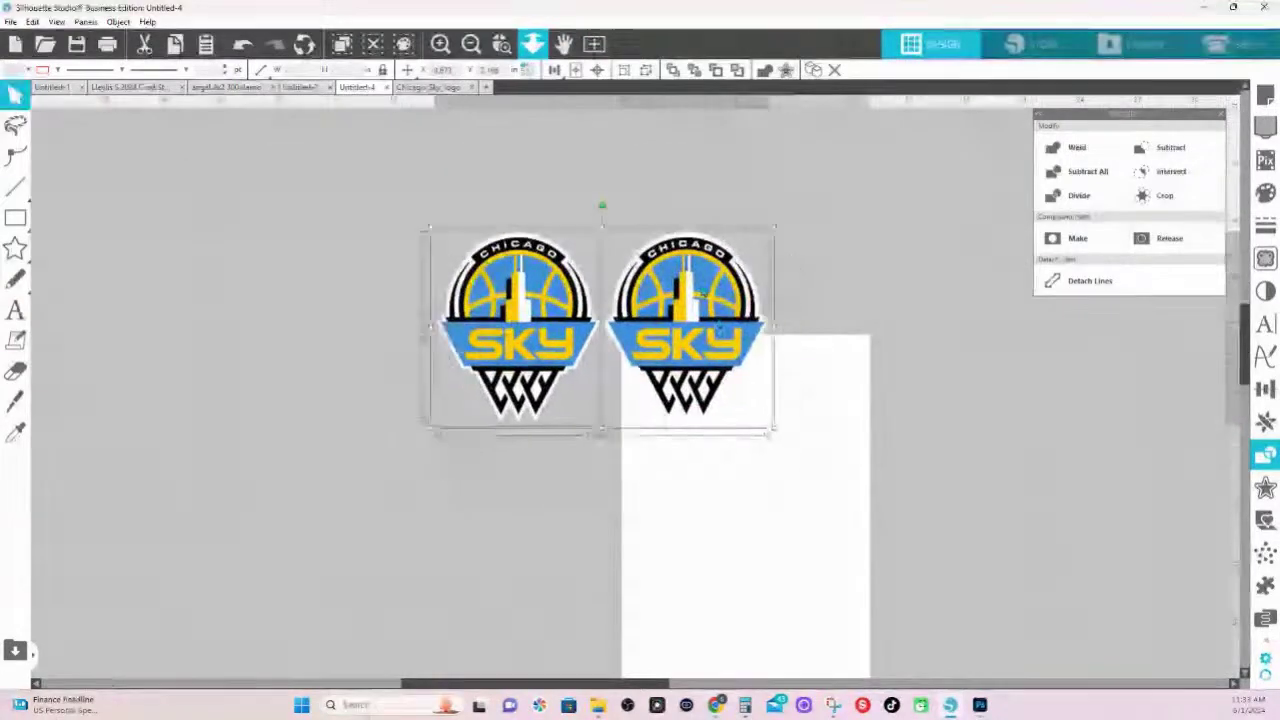
click(501, 44)
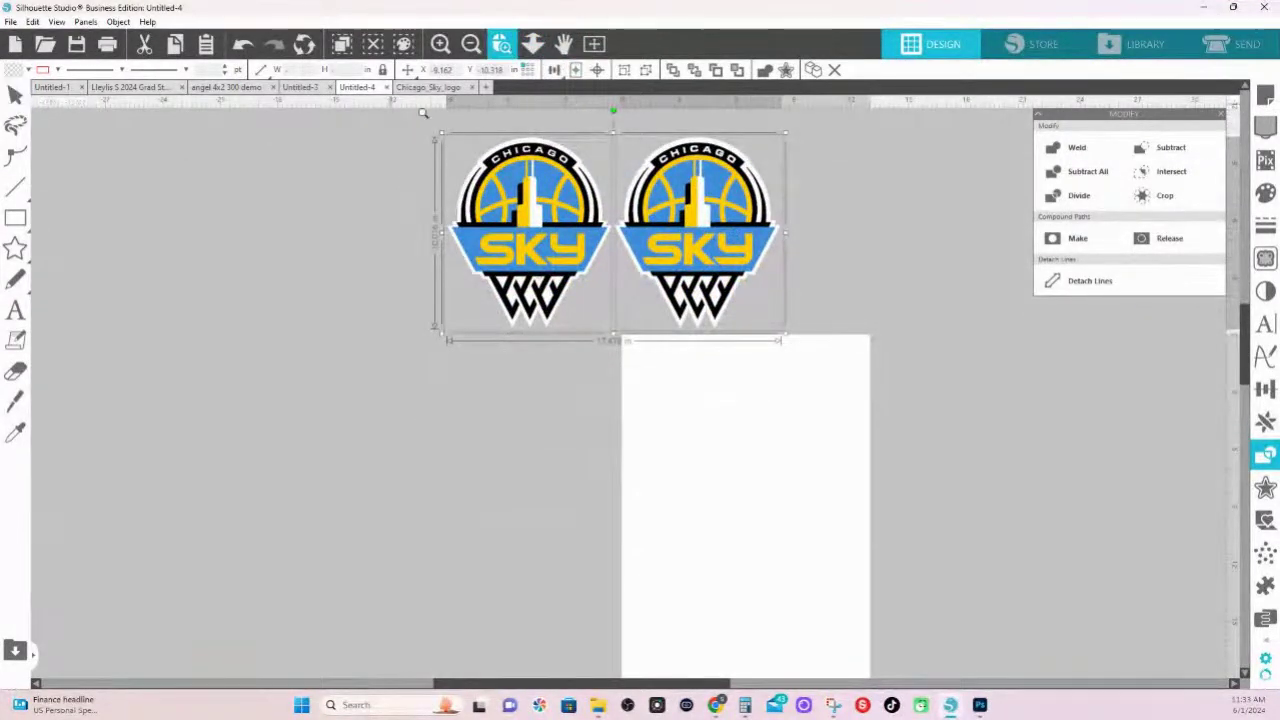
drag(423, 113, 908, 346)
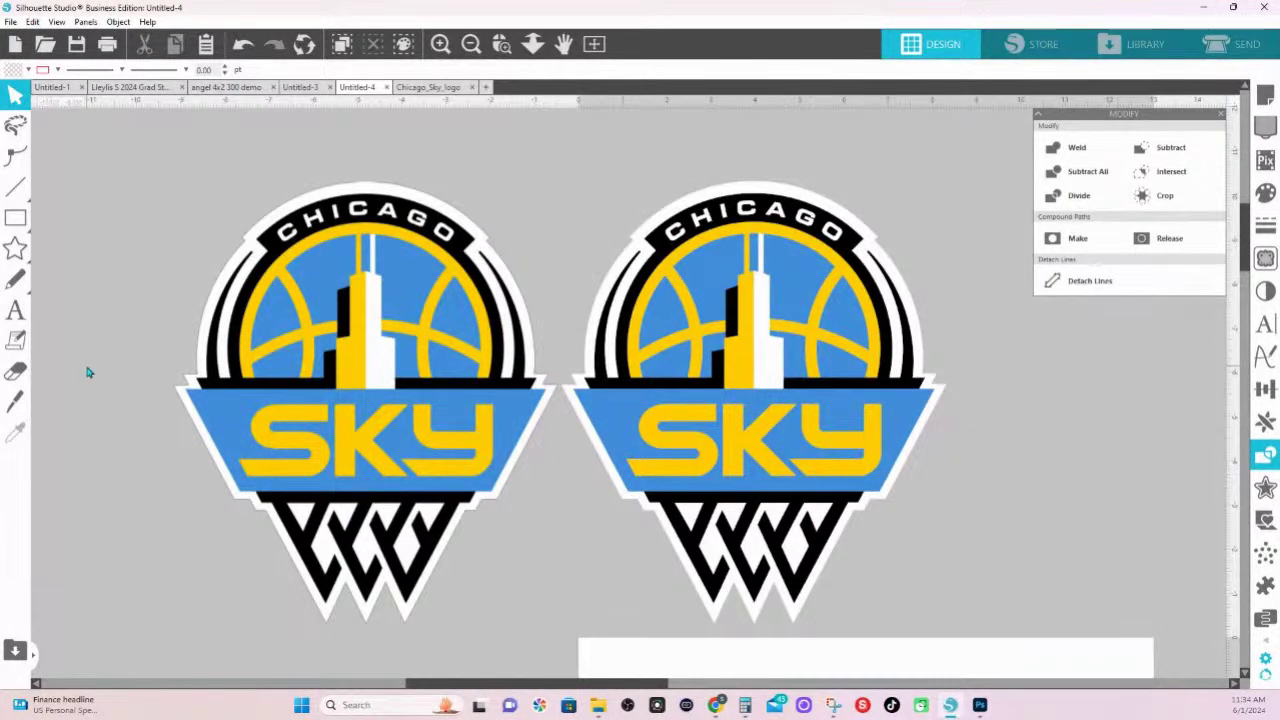
- Ungroup the Chicago Sky logo on the right into its separate shapes and deselect them
click(716, 341)
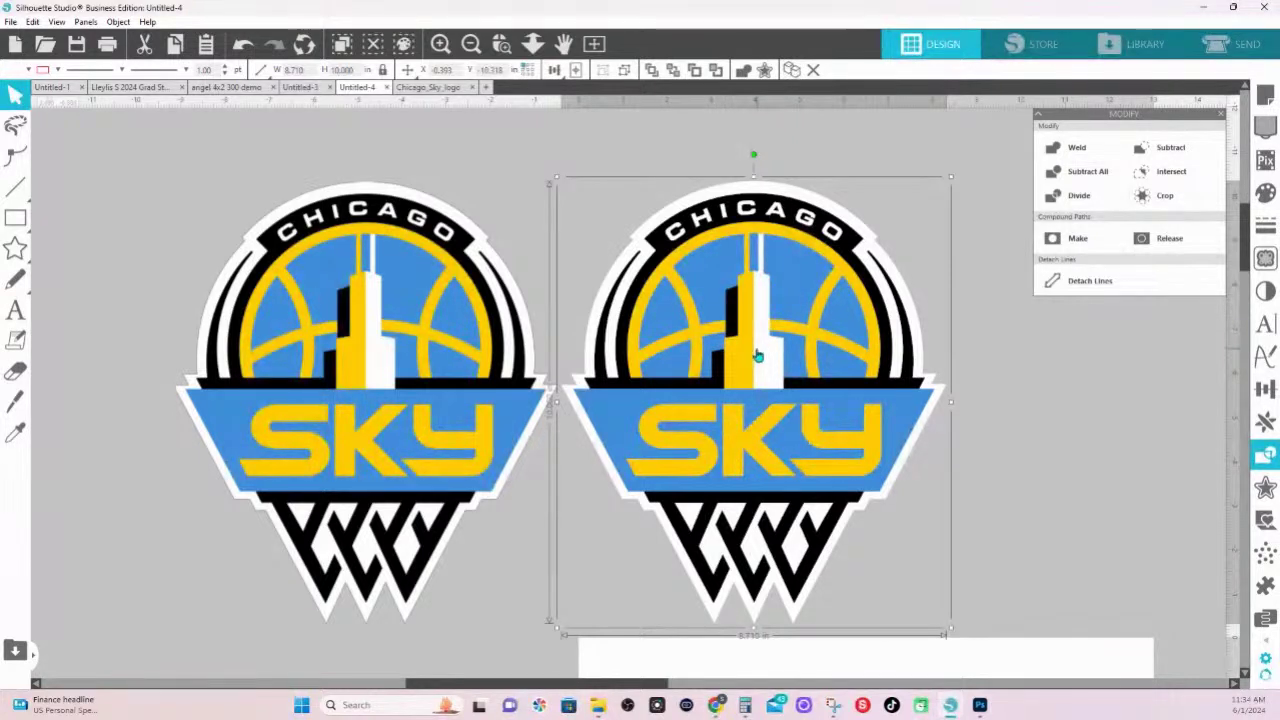
right_click(758, 356)
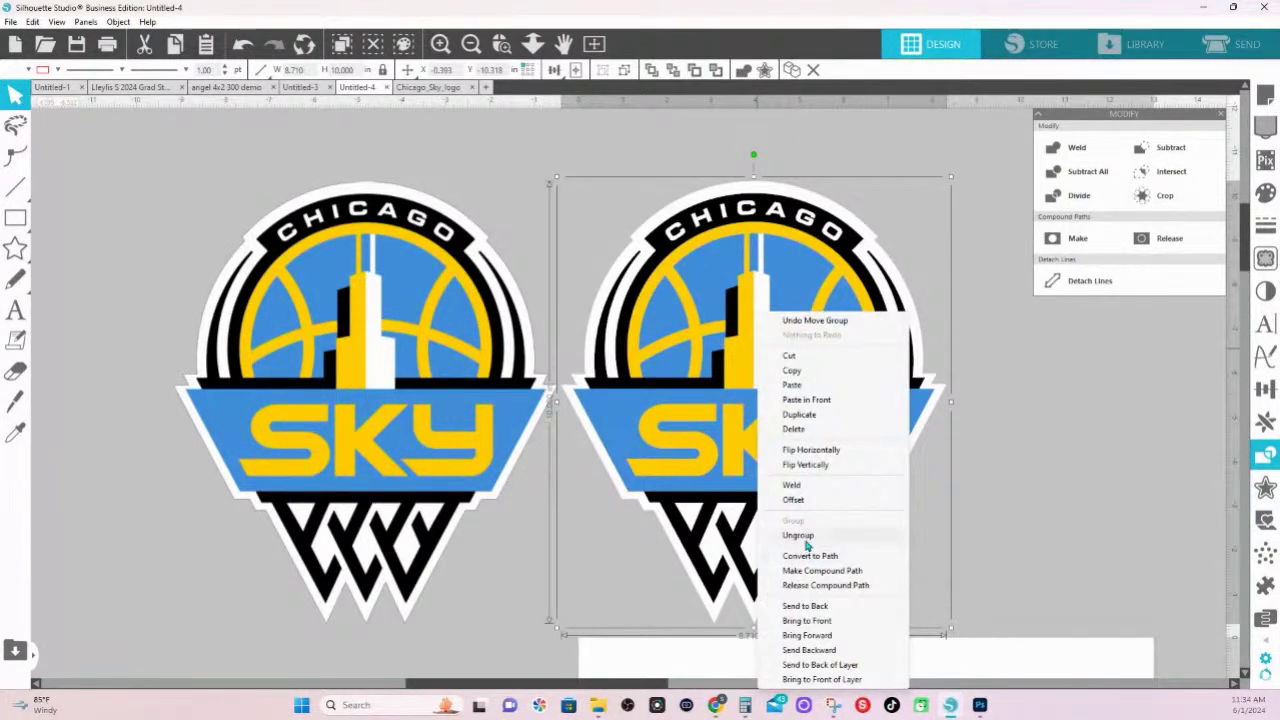
click(805, 538)
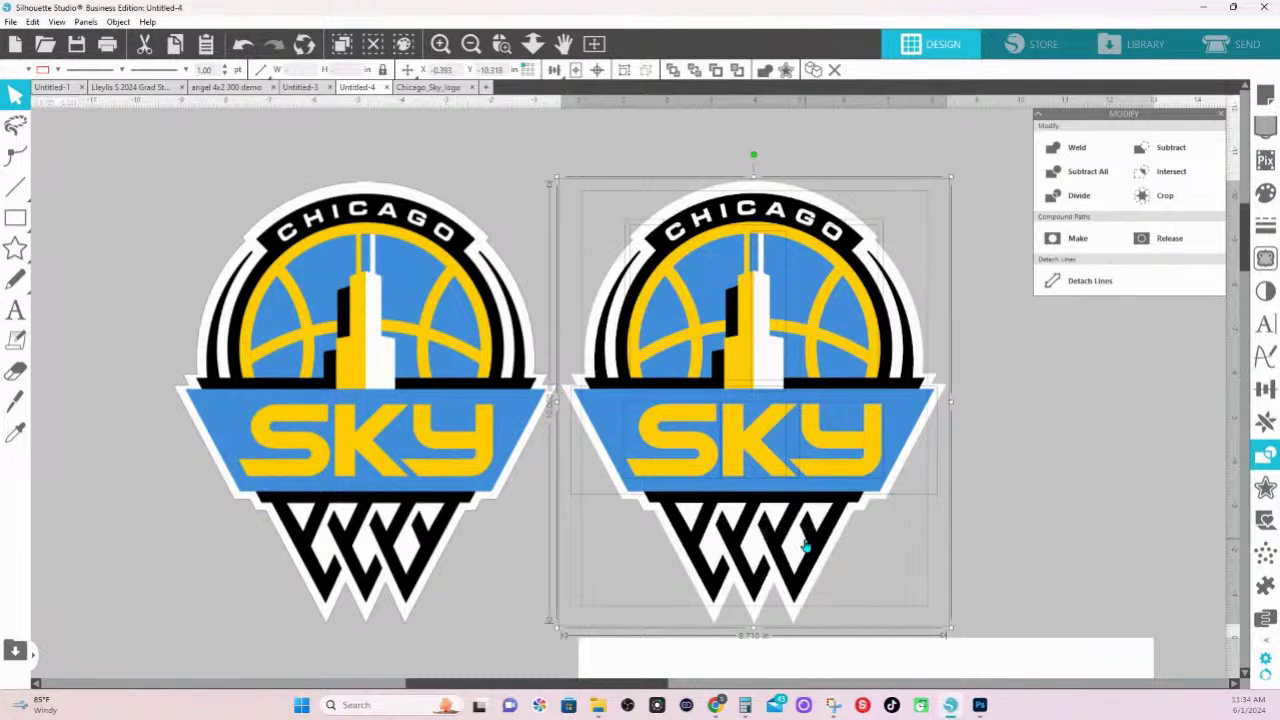
click(1004, 456)
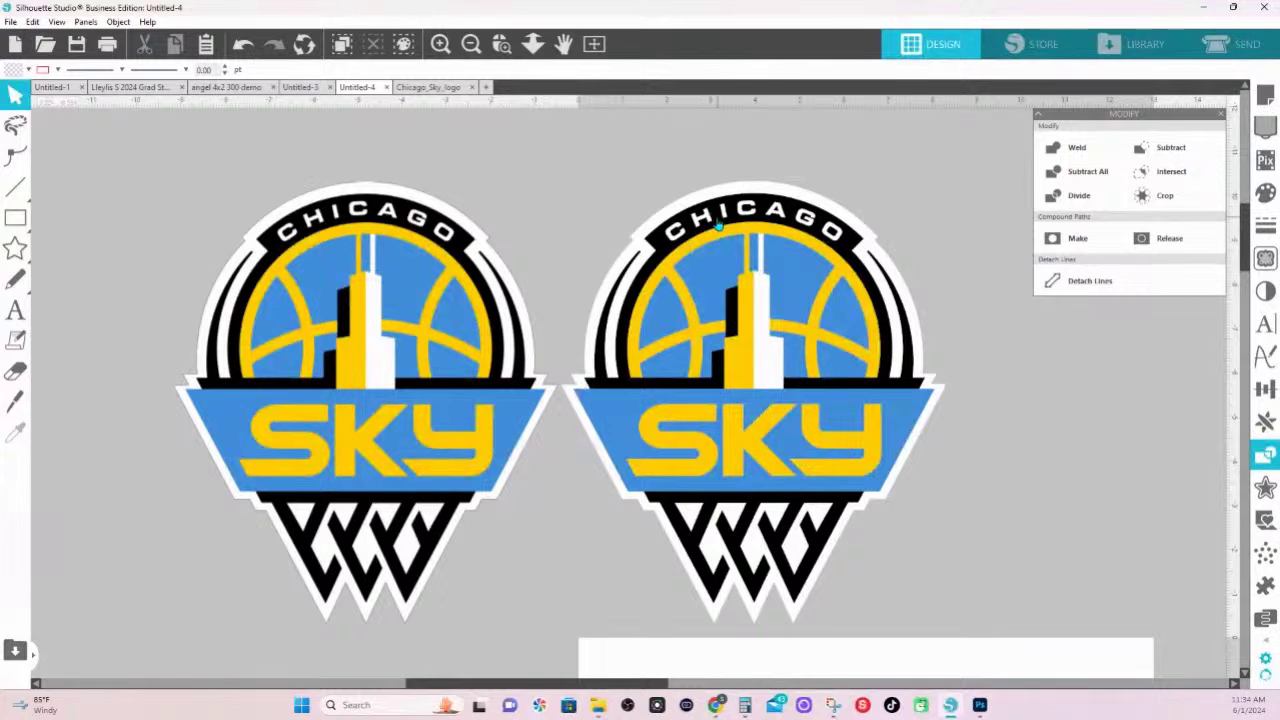
- Pull the ungrouped logo apart by moving its black, white and blue shapes and the SKY letters away from each other
drag(722, 224, 1103, 289)
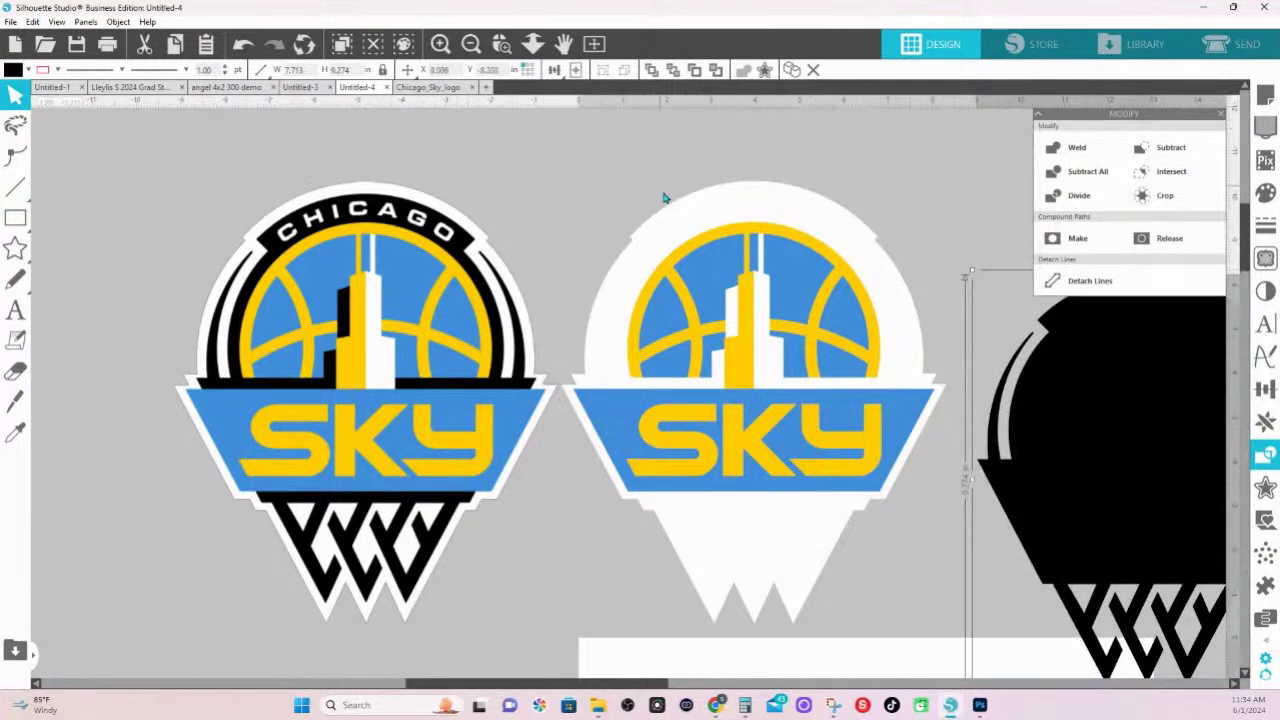
drag(666, 209, 660, 591)
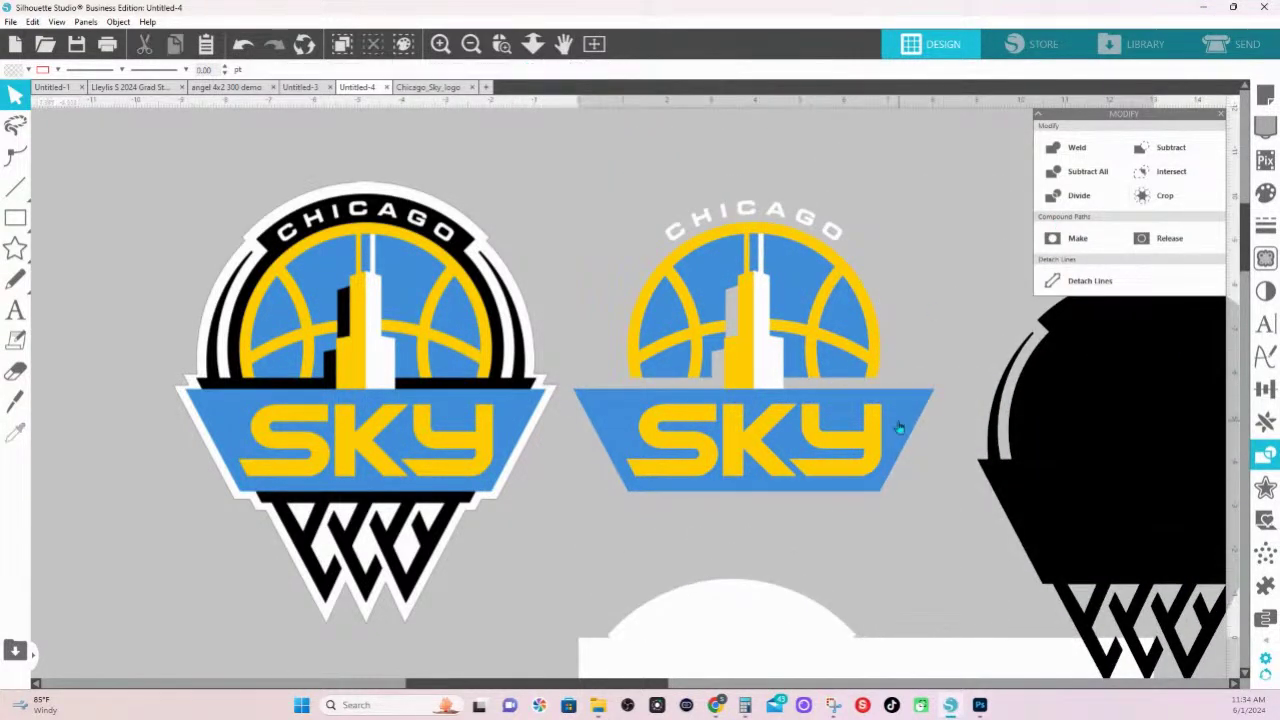
drag(900, 420, 903, 596)
drag(860, 441, 948, 444)
drag(703, 449, 635, 449)
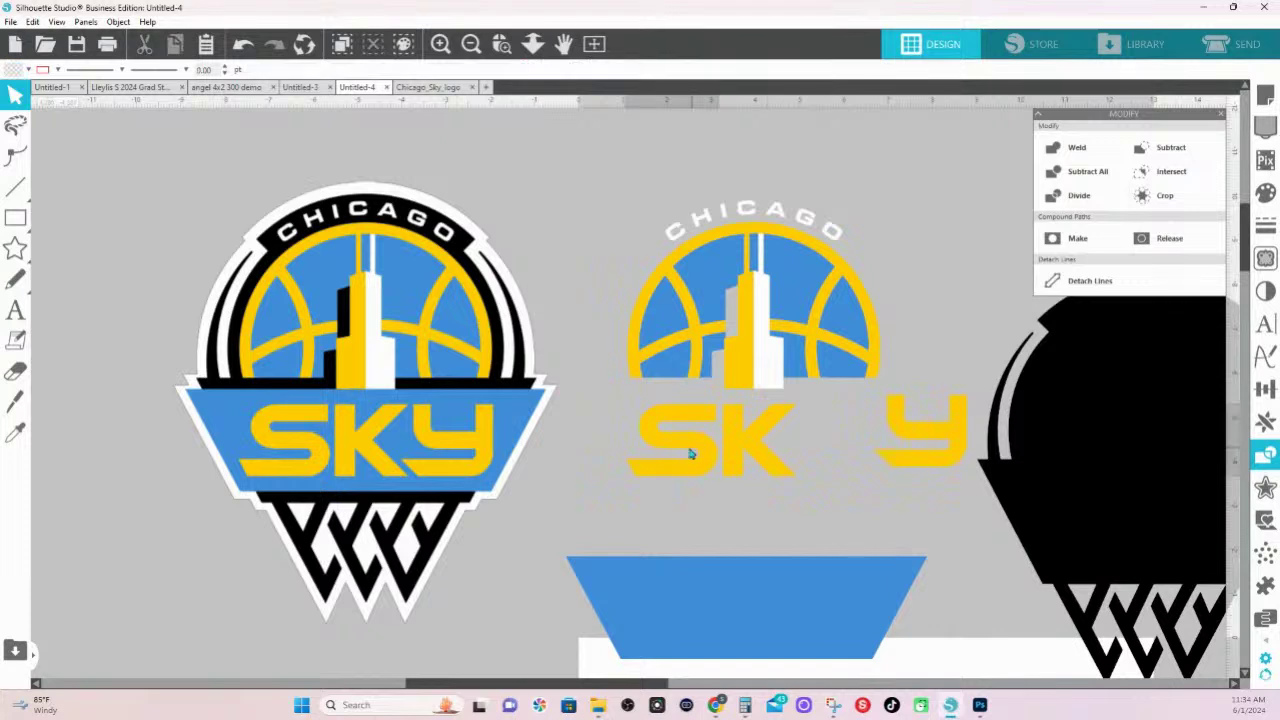
drag(808, 277, 997, 194)
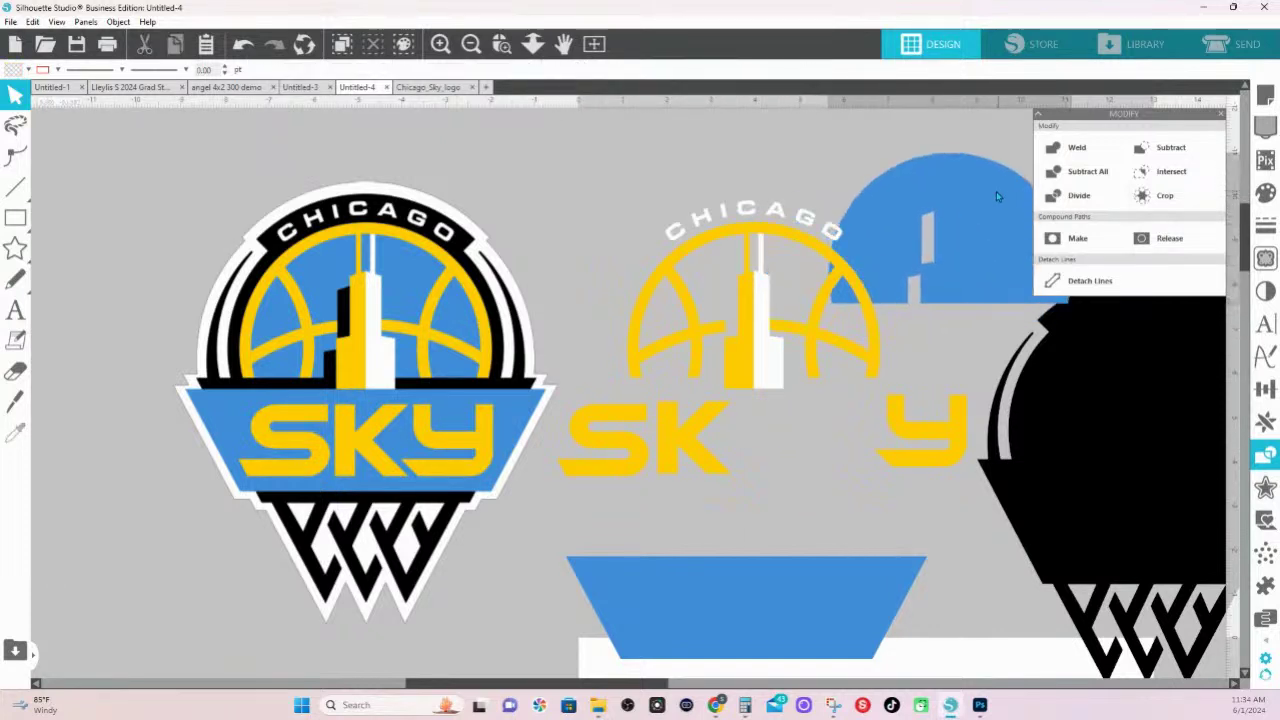
- Move the yellow basketball lines, the white letters H and C, and the white tower apart from each other
drag(826, 251, 627, 330)
drag(698, 218, 659, 158)
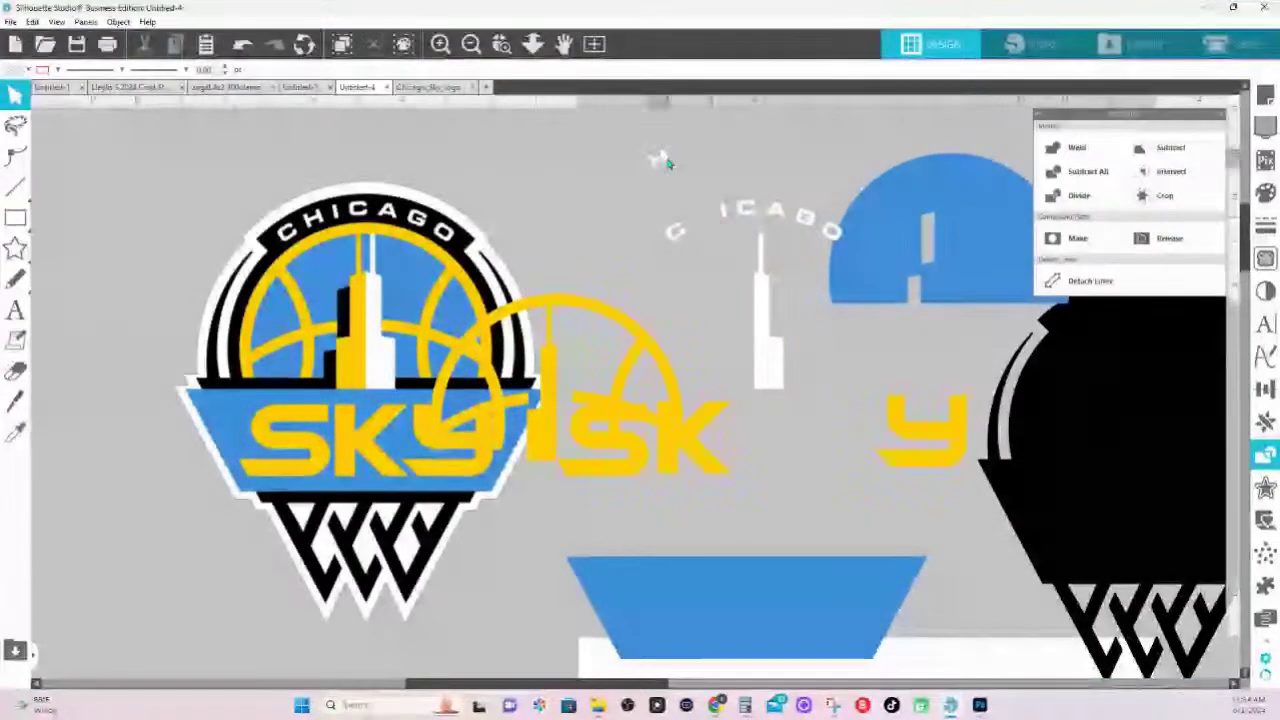
drag(745, 207, 734, 152)
drag(763, 353, 871, 353)
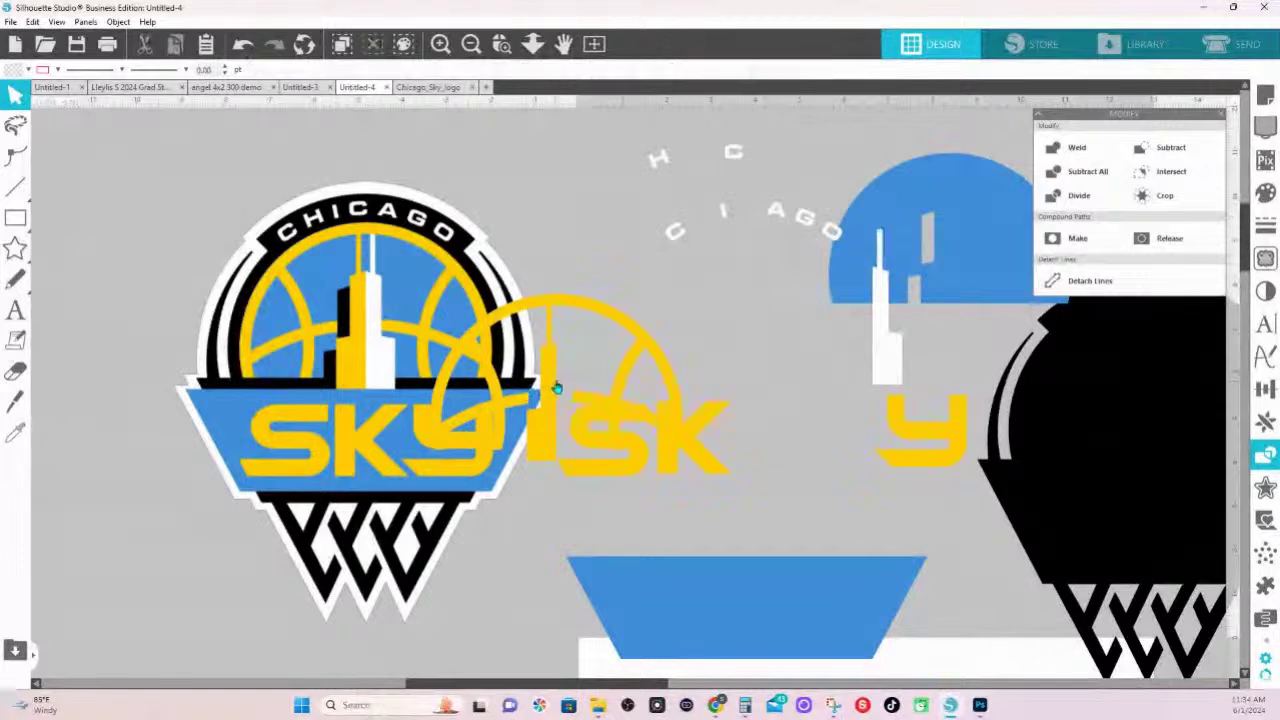
drag(552, 387, 707, 344)
- Undo all the moves of the ungrouped shapes to reassemble the Chicago Sky logo on the right
key(ctrl+z)
key(ctrl+z)
key(ctrl+z)
key(ctrl+z)
key(ctrl+z)
key(ctrl+z)
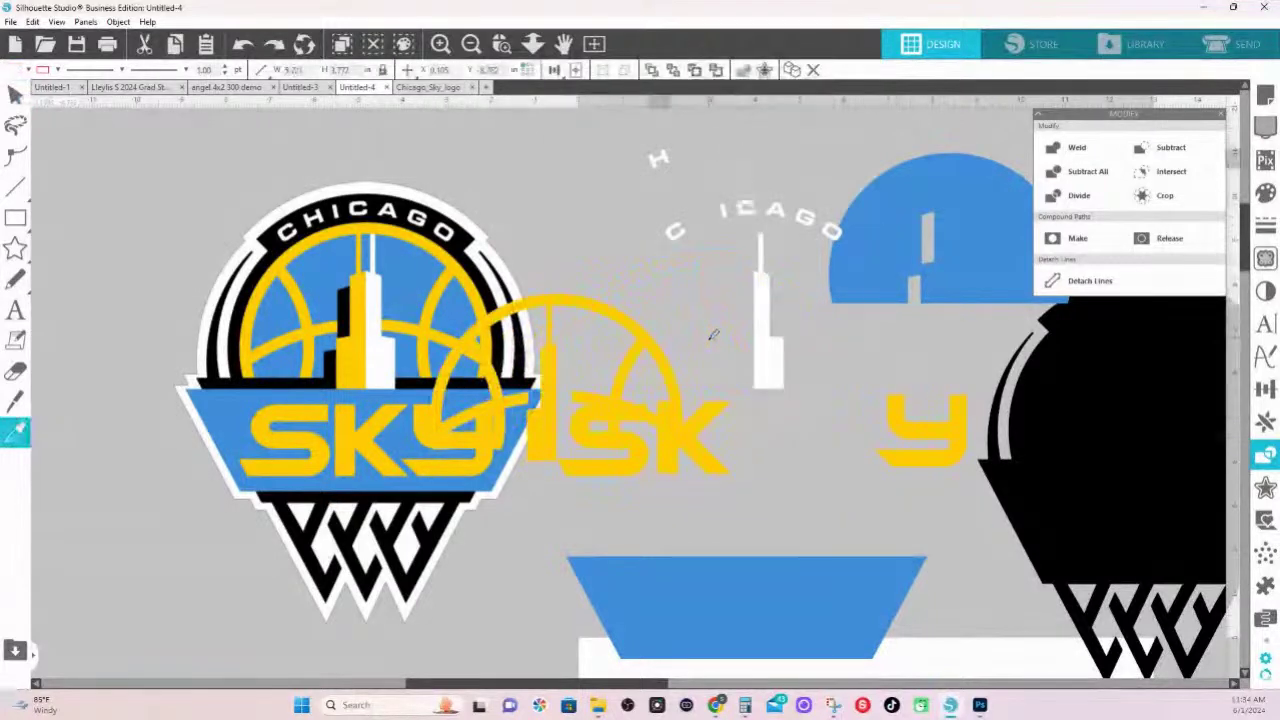
key(ctrl+z)
key(ctrl+z)
key(ctrl+z)
key(ctrl+z)
key(ctrl+z)
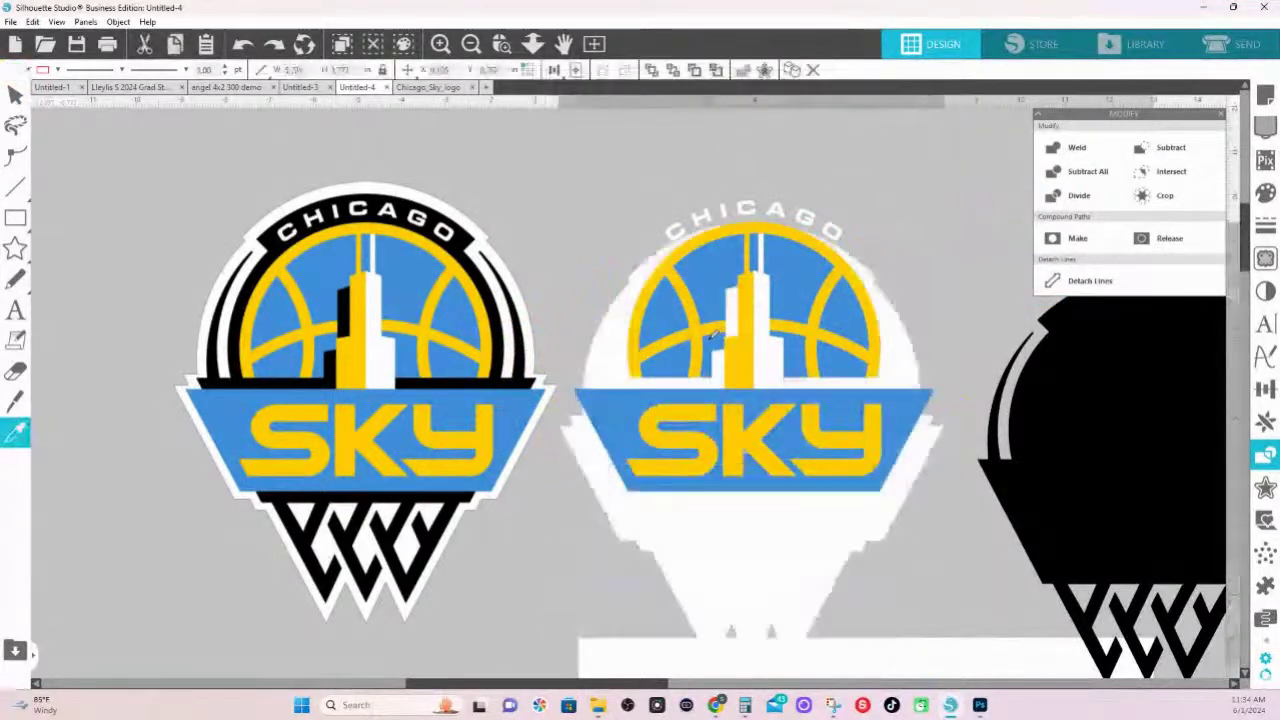
key(Escape)
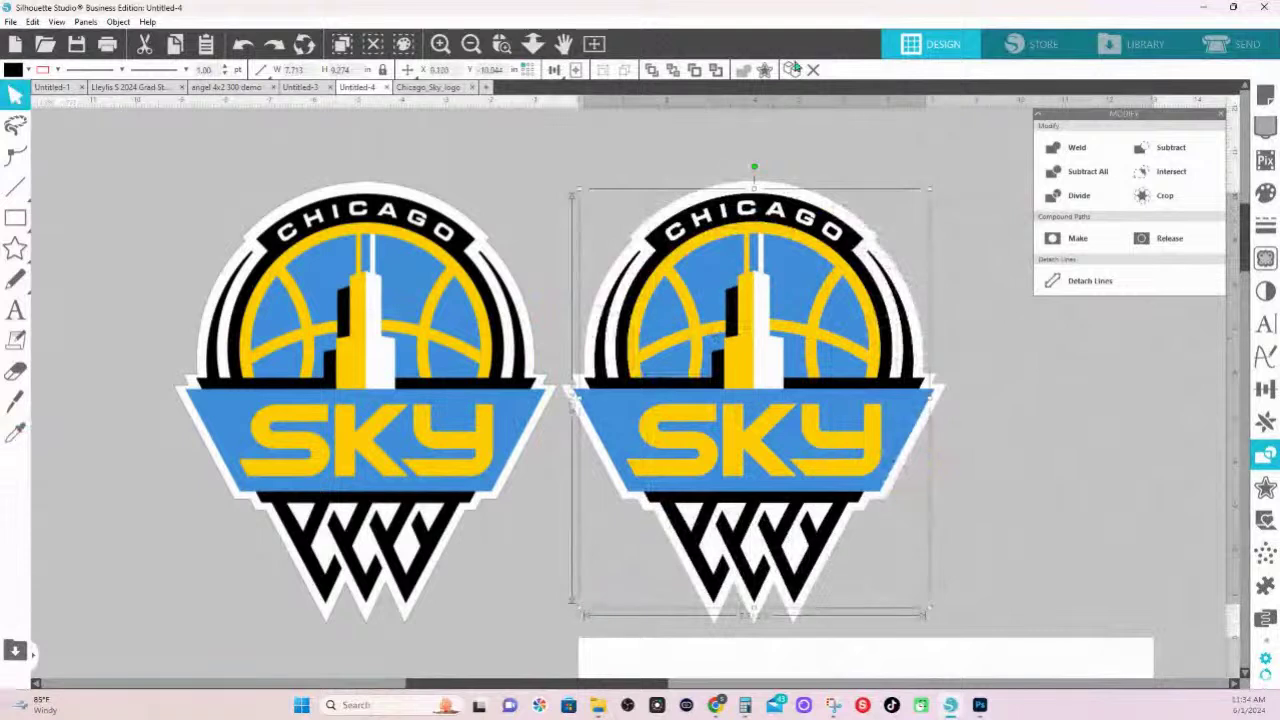
- Try light orange and light grey fills on the right logo's black shape and settle on hot pink
click(925, 192)
click(850, 256)
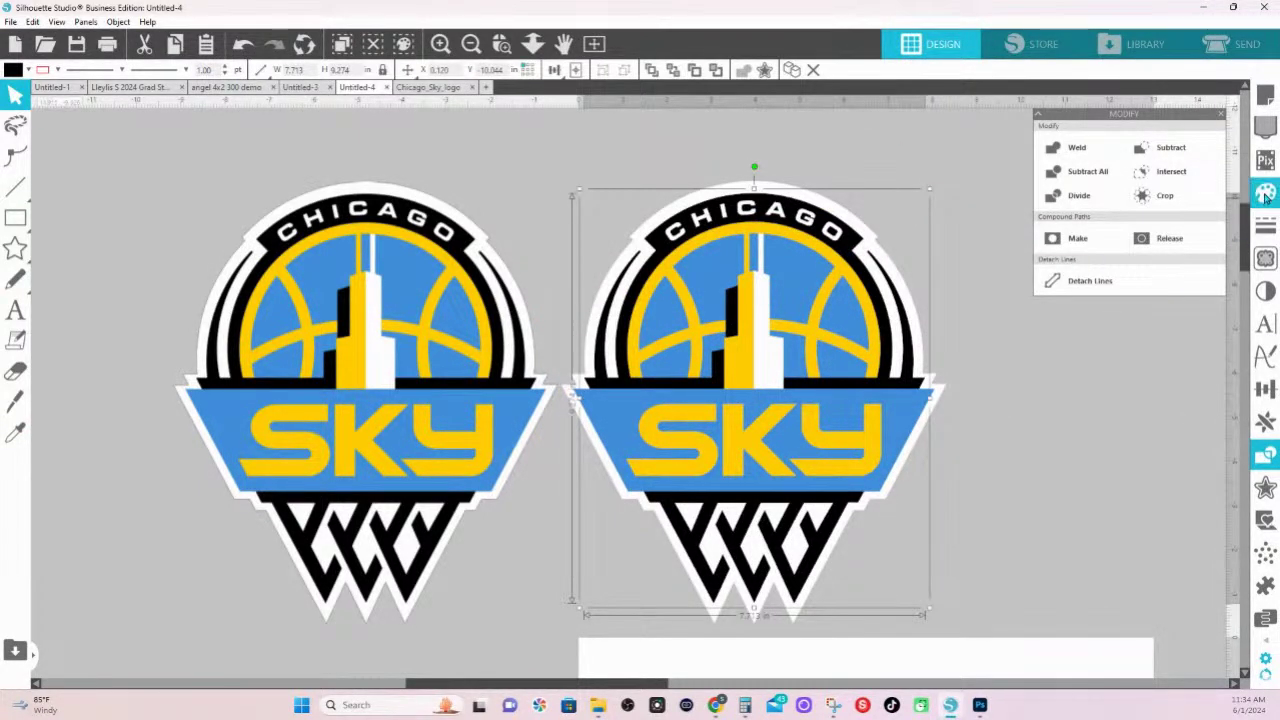
click(1266, 195)
click(1164, 236)
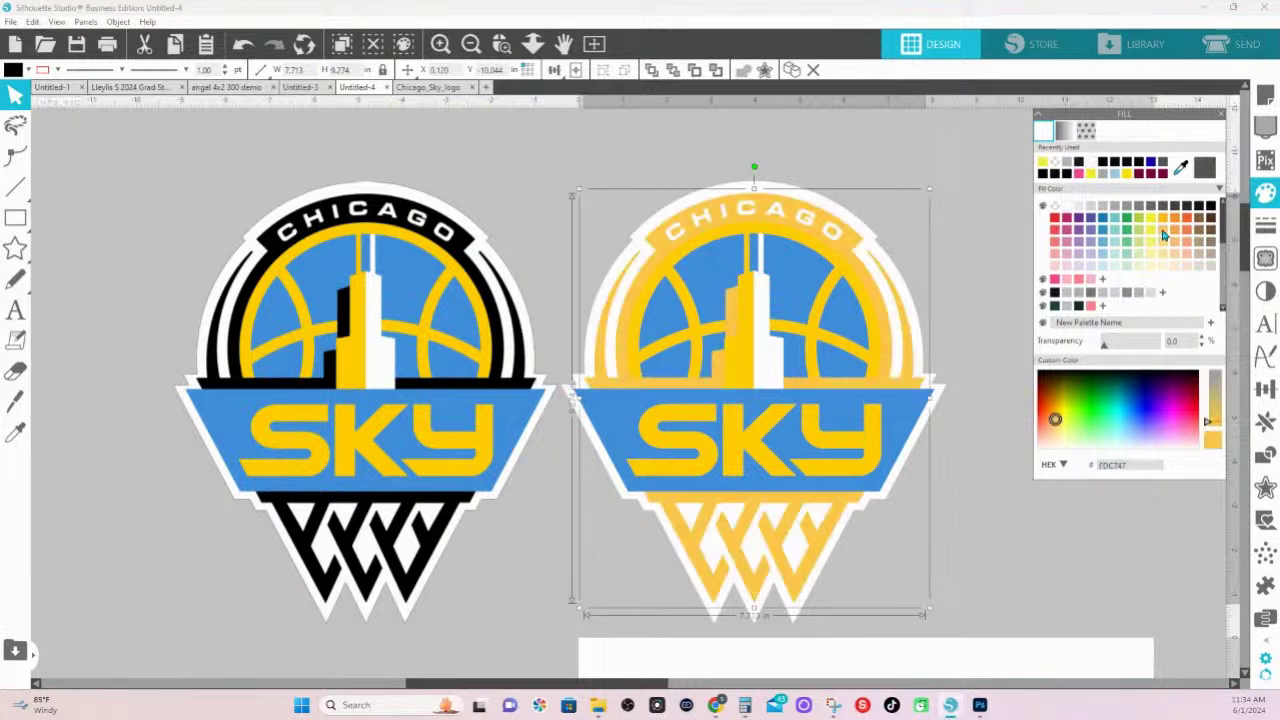
click(1174, 236)
click(1114, 294)
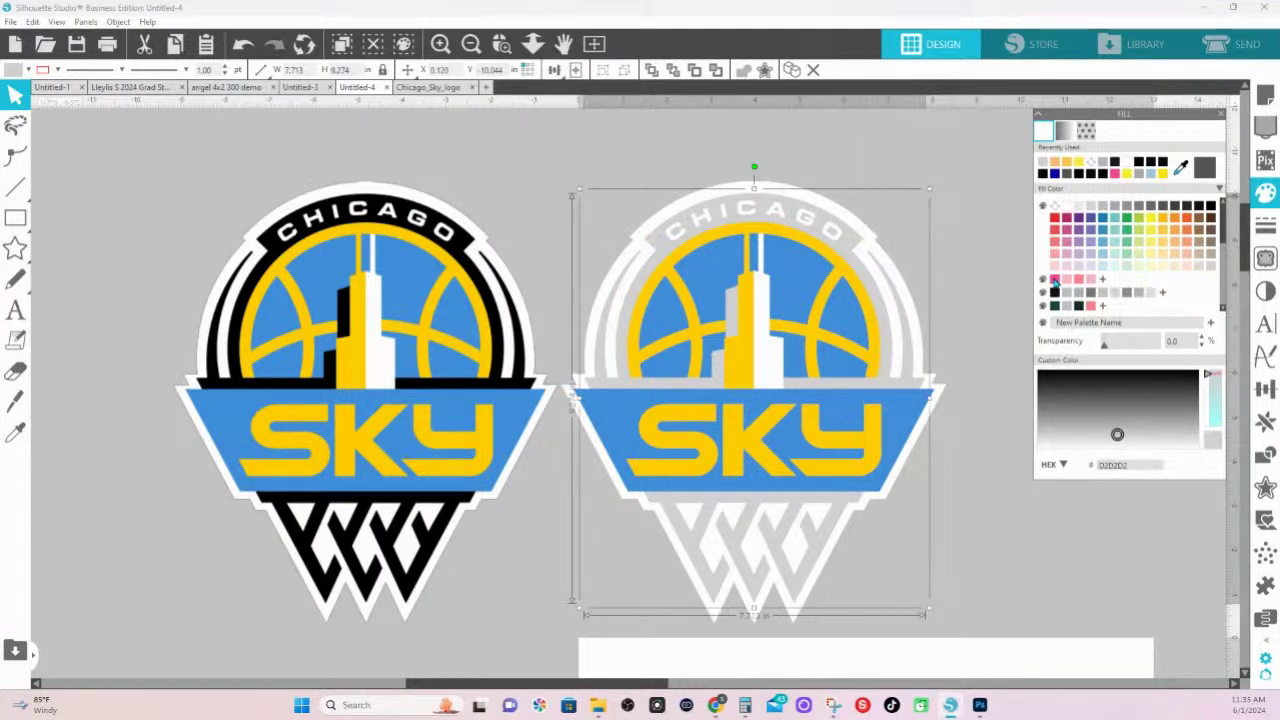
click(1054, 280)
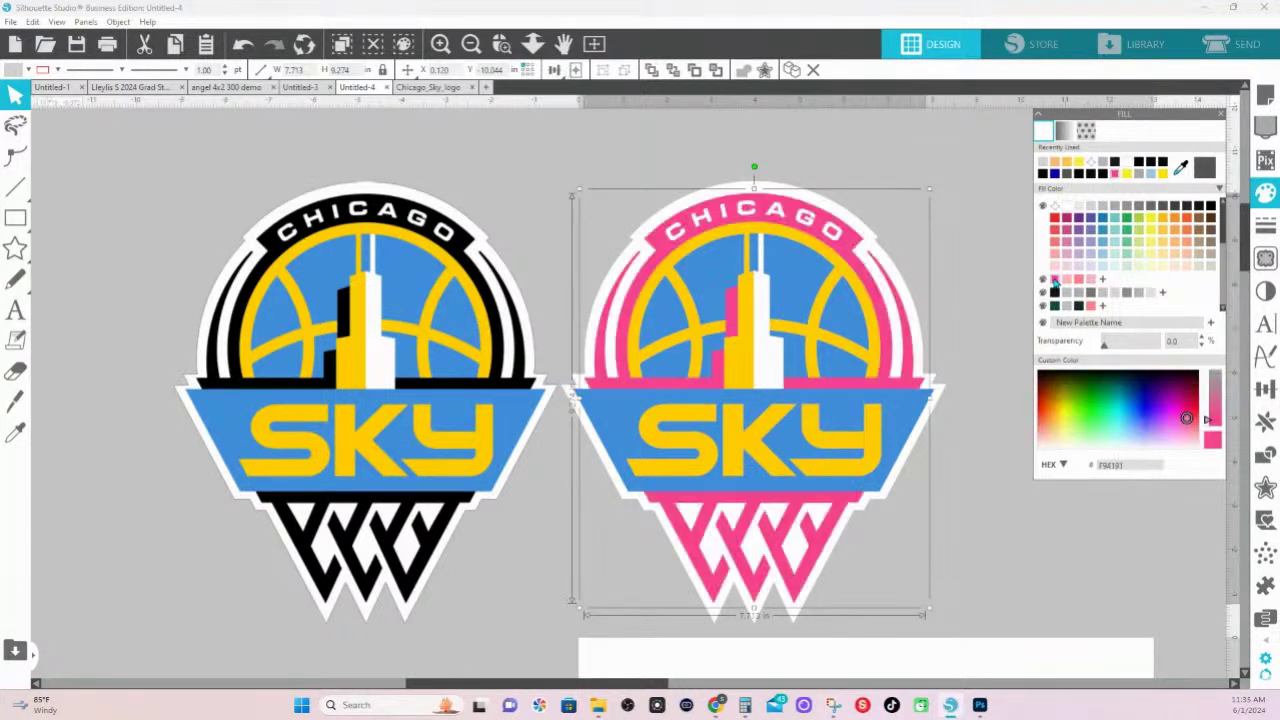
- Fill the right logo's yellow basketball shape and its three SKY letters with light pink
click(766, 238)
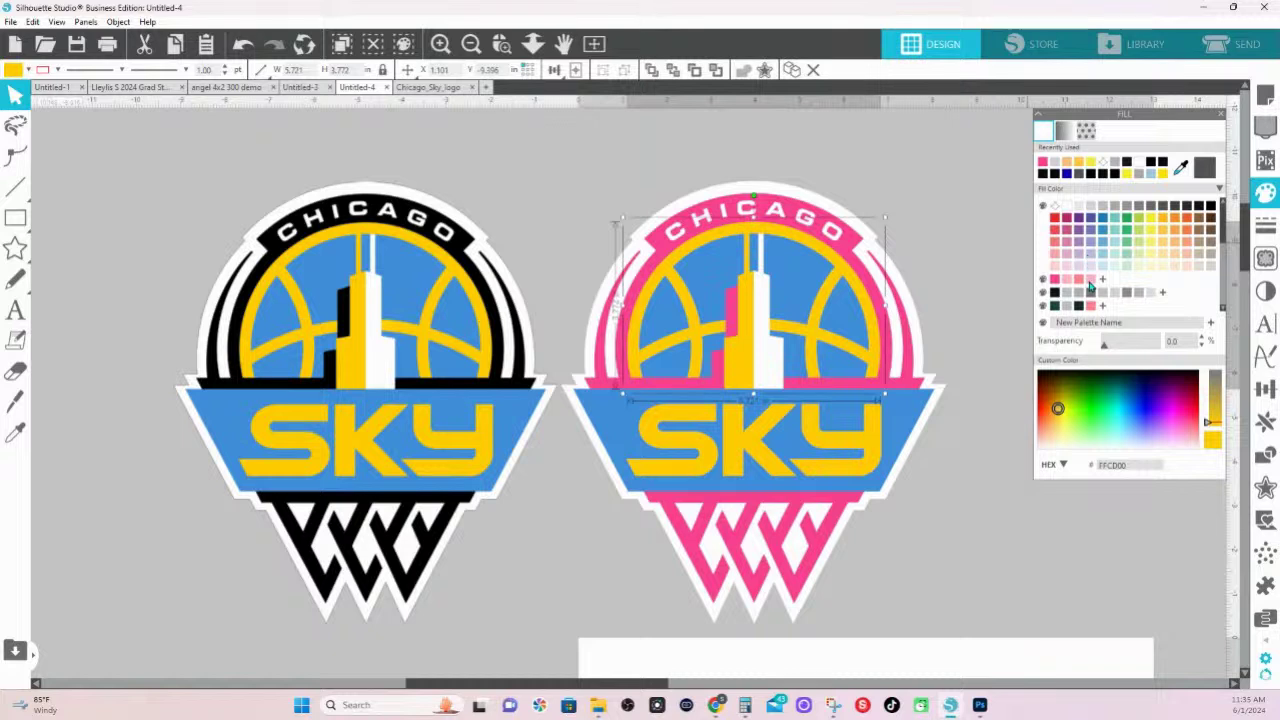
click(1090, 280)
click(767, 453)
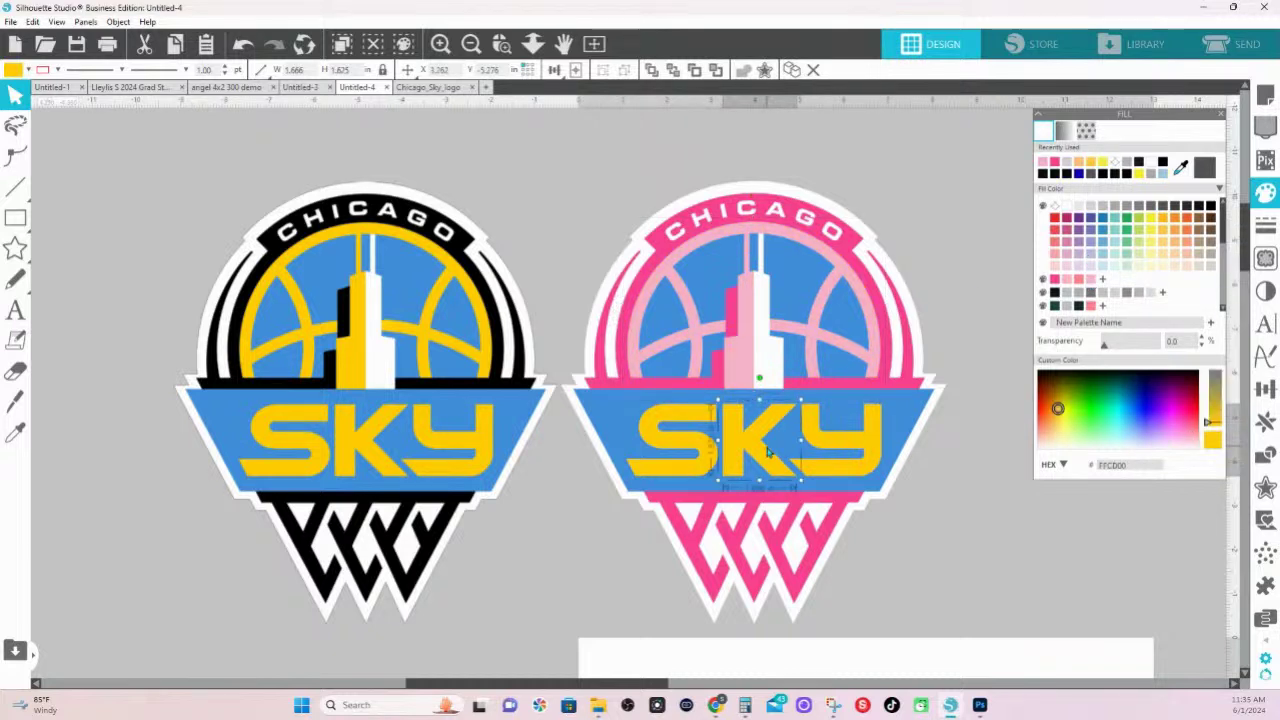
shift+click(705, 455)
shift+click(848, 448)
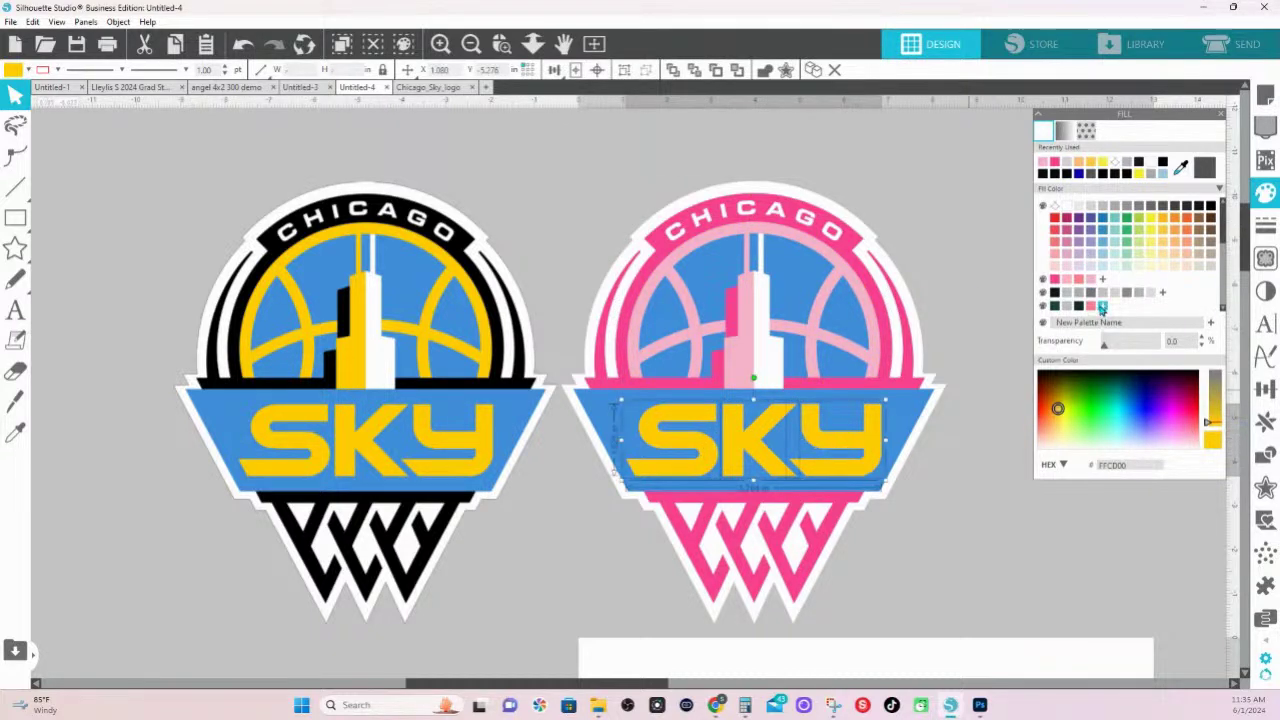
click(1092, 284)
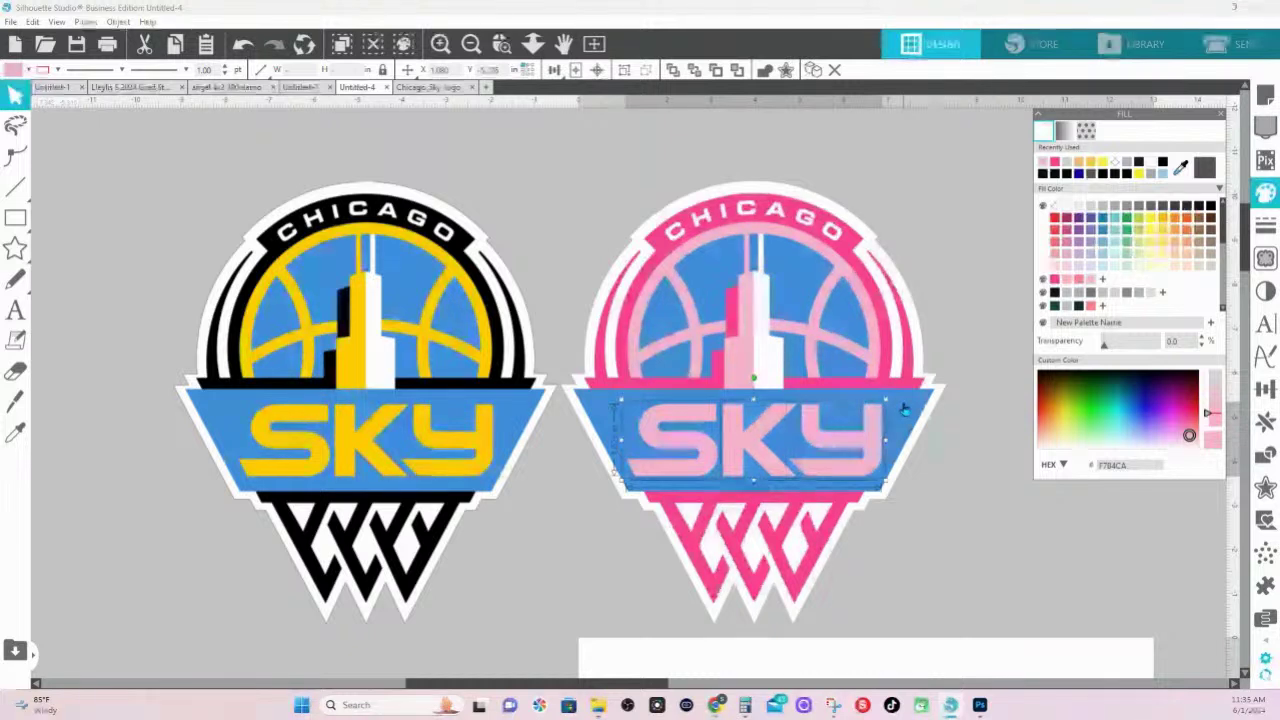
- Try light and hot pink fills on the banner behind the pink SKY letters, restore its blue fill and deselect it
click(908, 398)
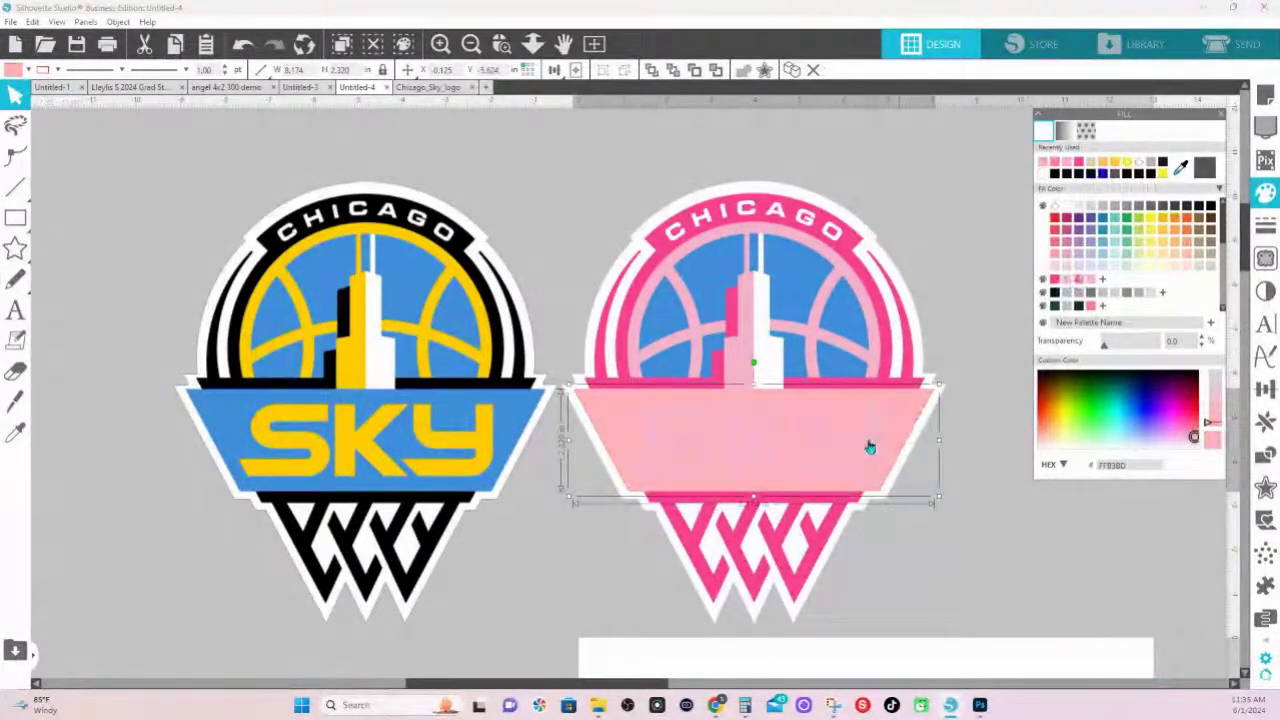
click(1043, 280)
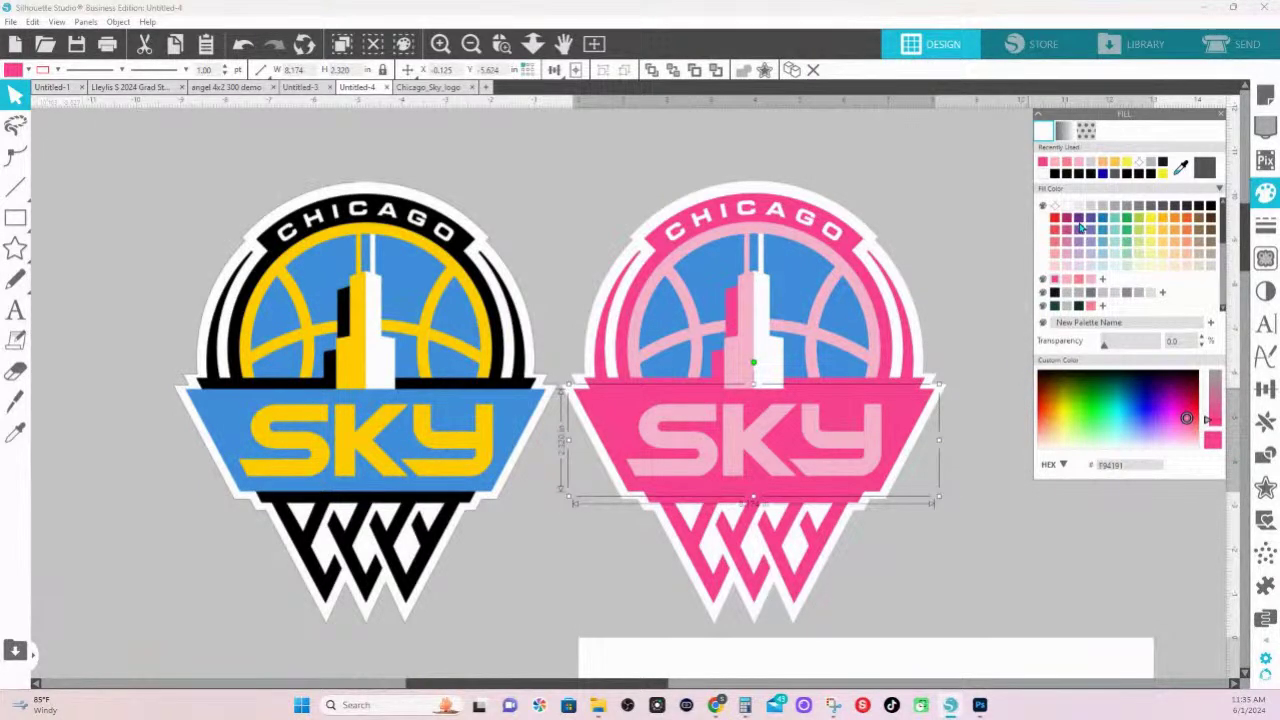
click(1181, 167)
key(Escape)
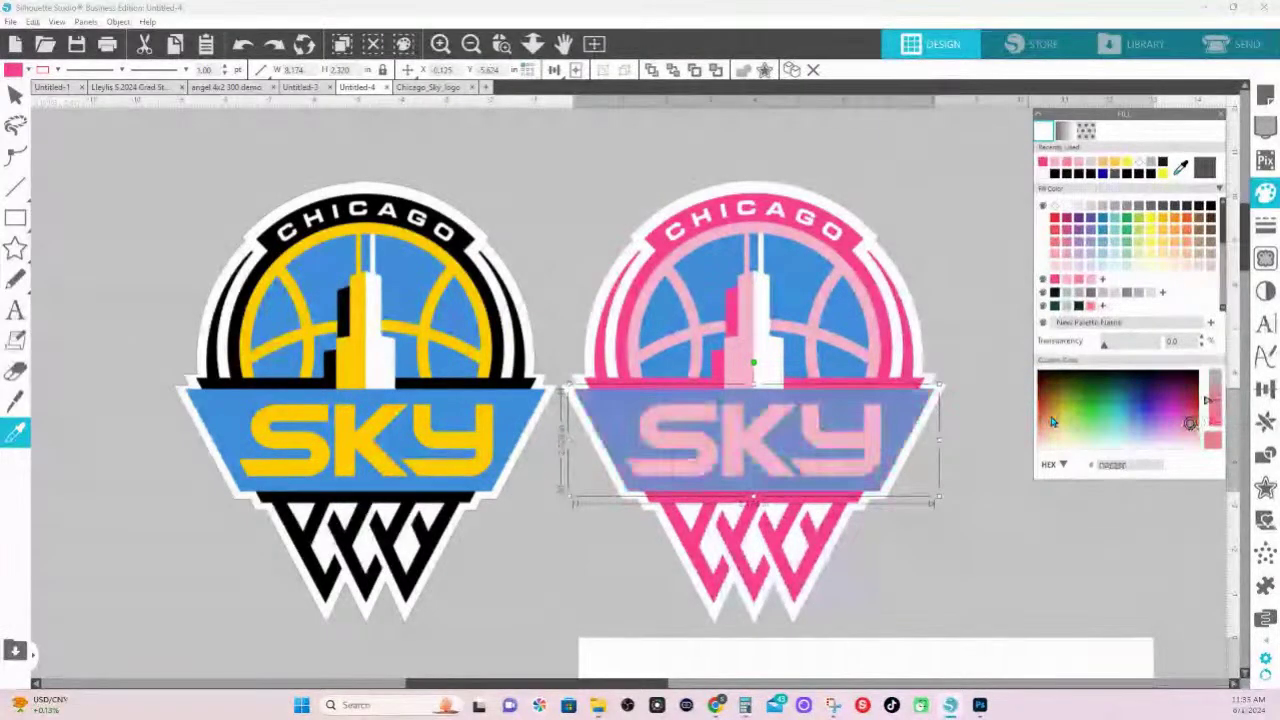
click(951, 557)
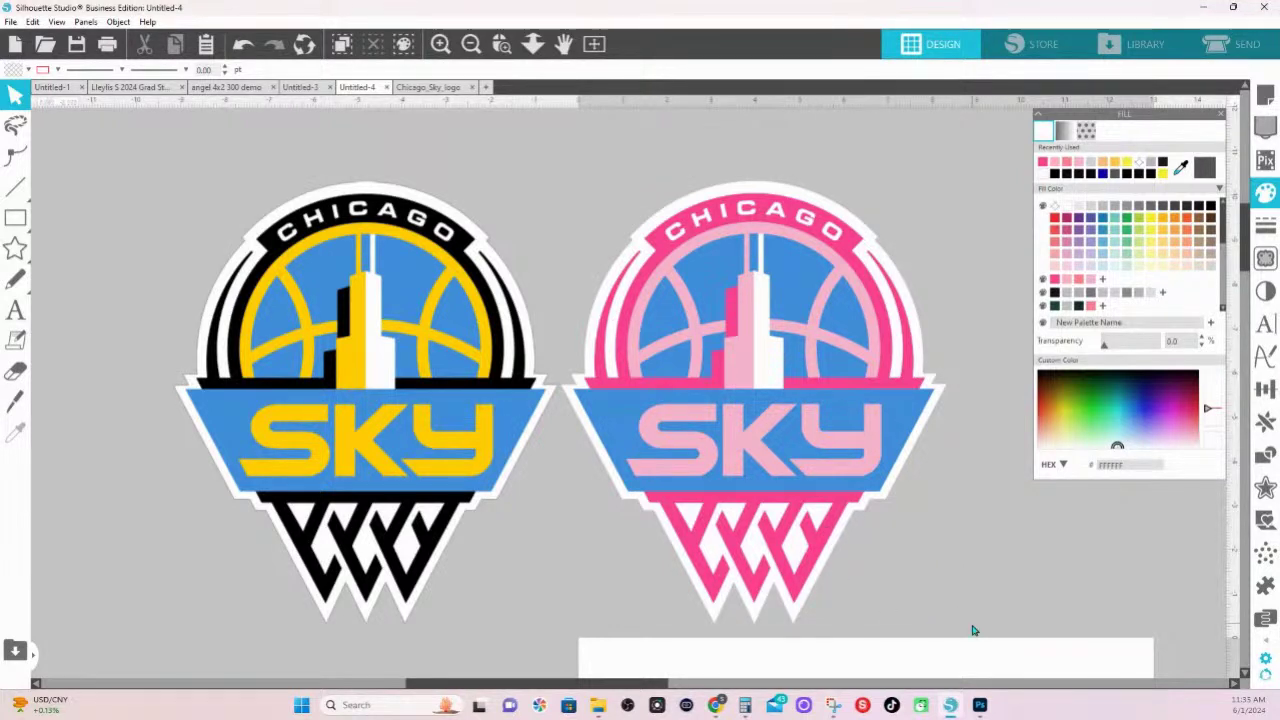
- Try a green fill on the ungrouped logo's black-and-yellow raster counterpart and undo it
click(481, 454)
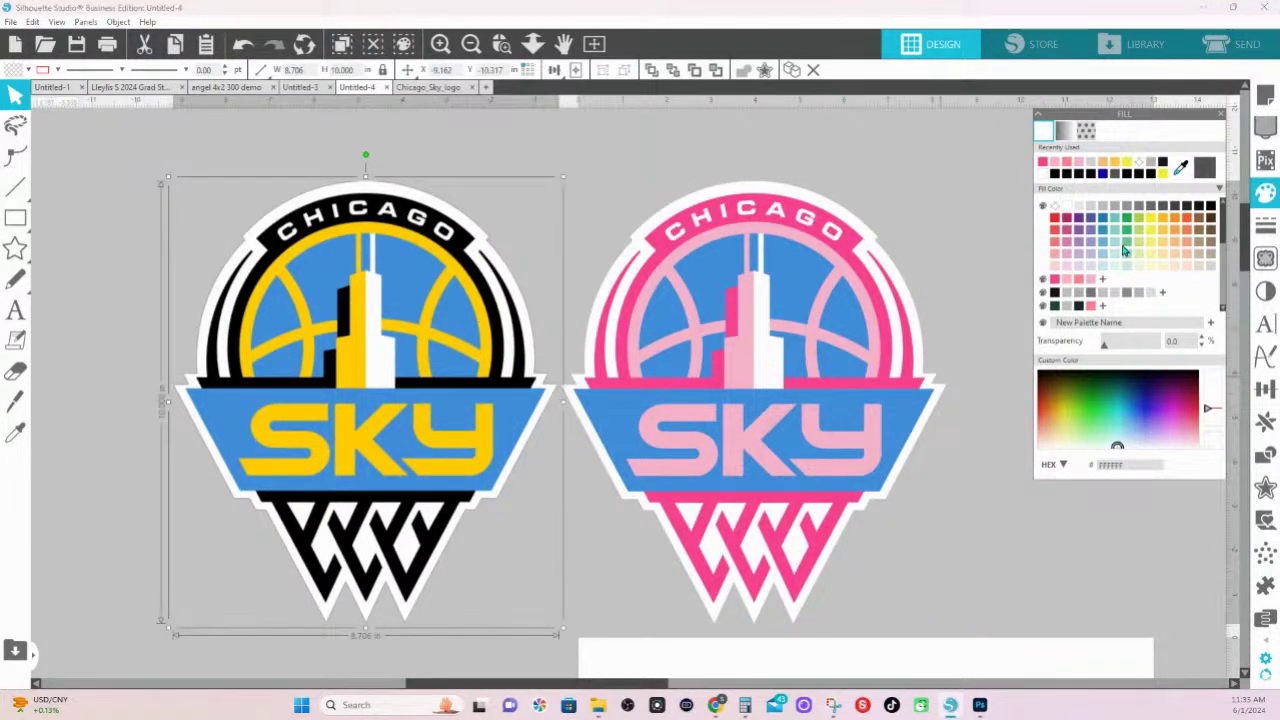
click(1124, 248)
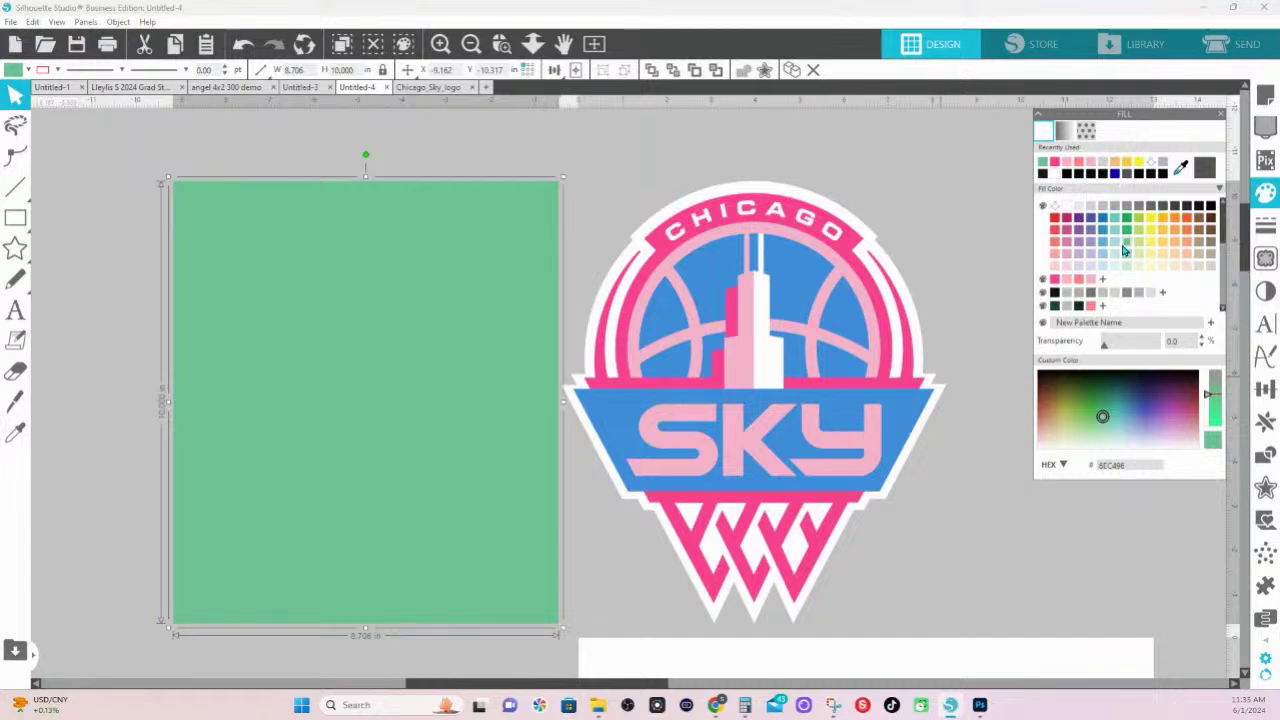
key(ctrl+z)
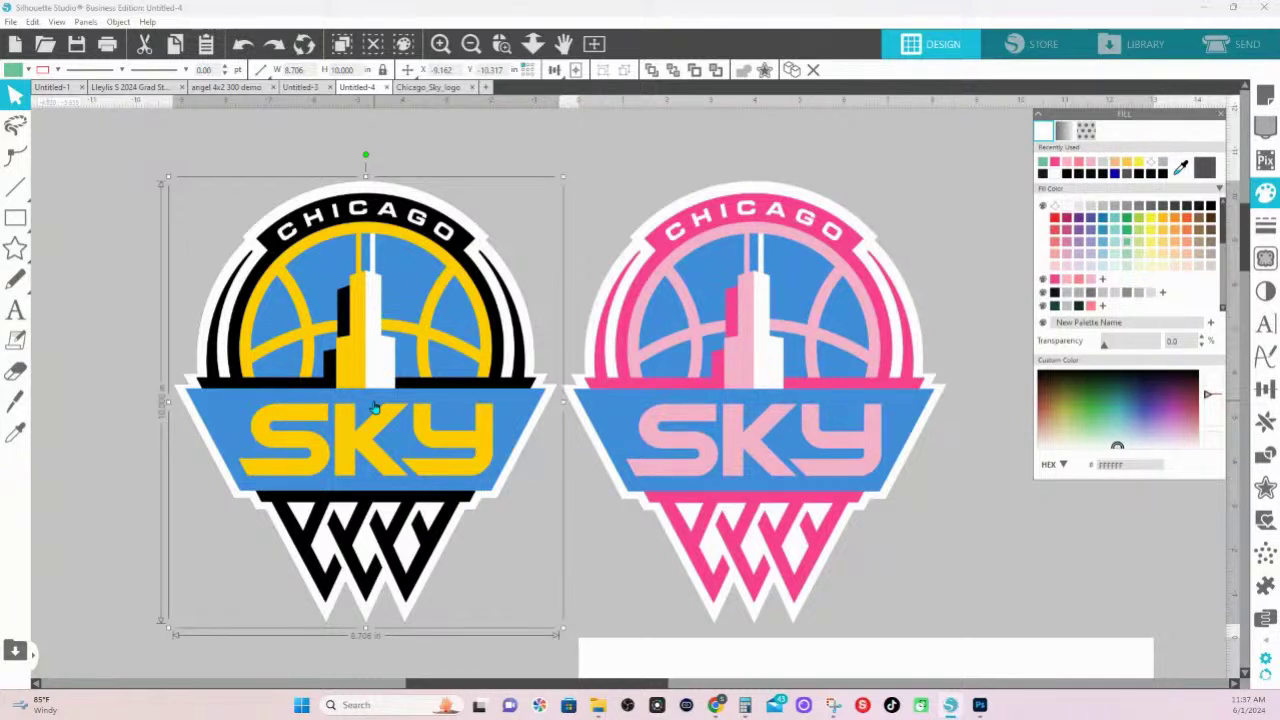
- Scale the whole pink logo down to about 2.9 in wide and back up to about 9.6 in wide
drag(585, 154, 580, 209)
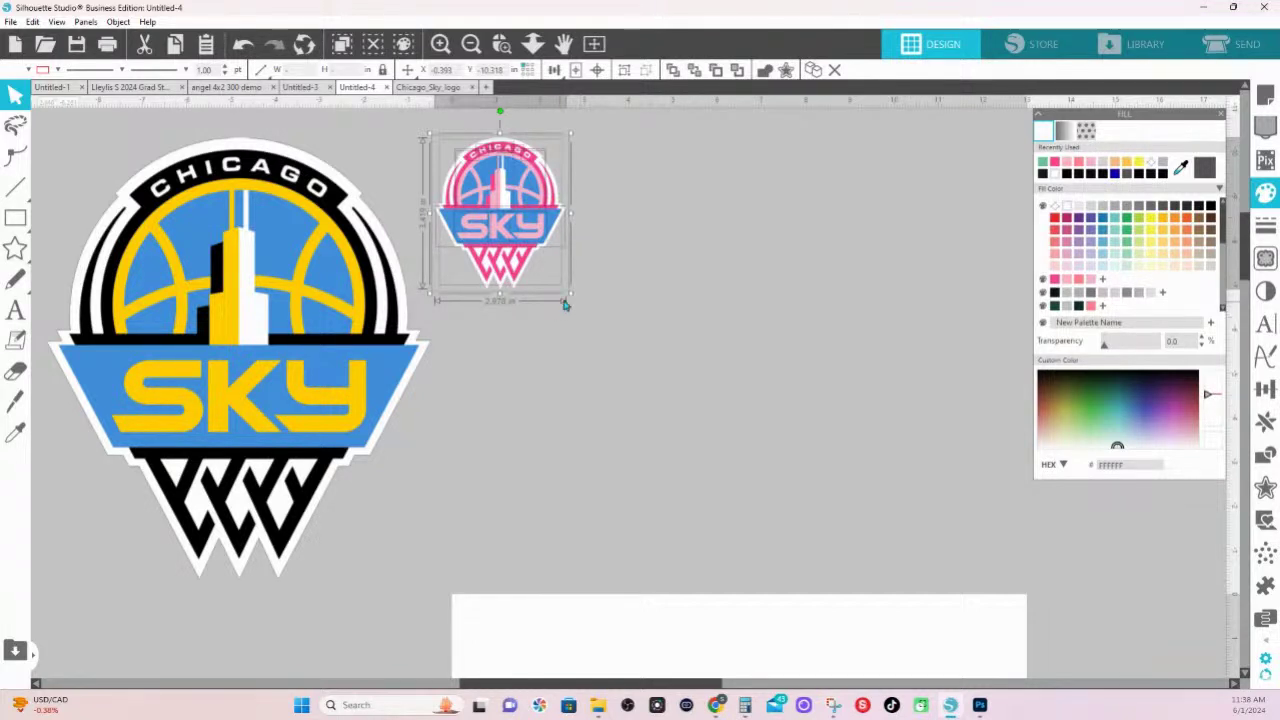
drag(566, 299, 858, 642)
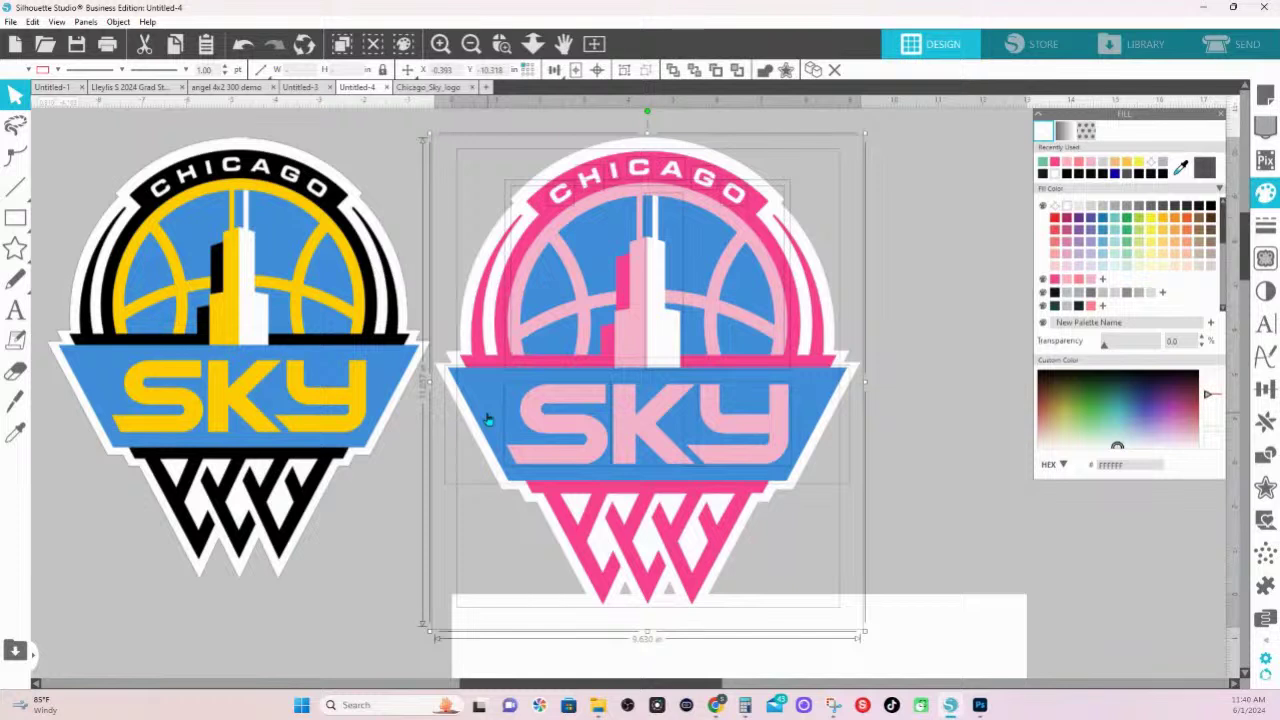
drag(241, 475, 492, 483)
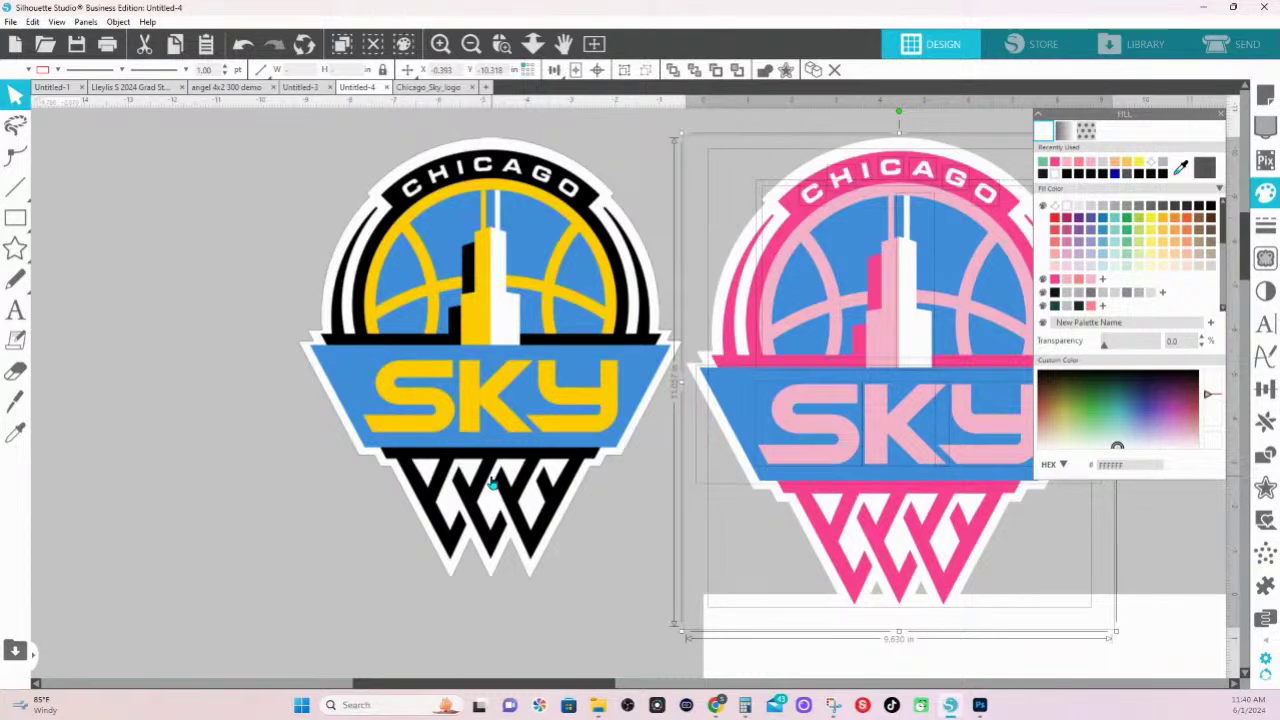
- Enlarge the black-and-yellow logo to about 10.7 in wide and deselect it
click(452, 372)
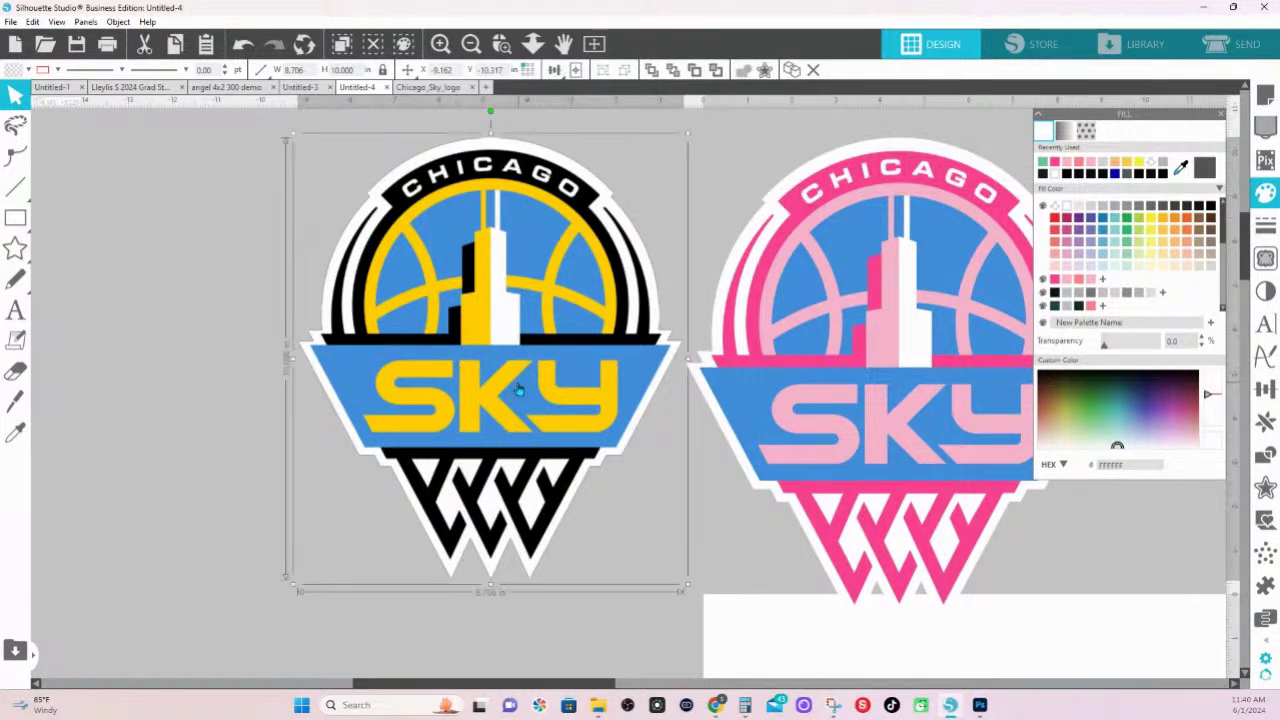
drag(288, 582, 237, 614)
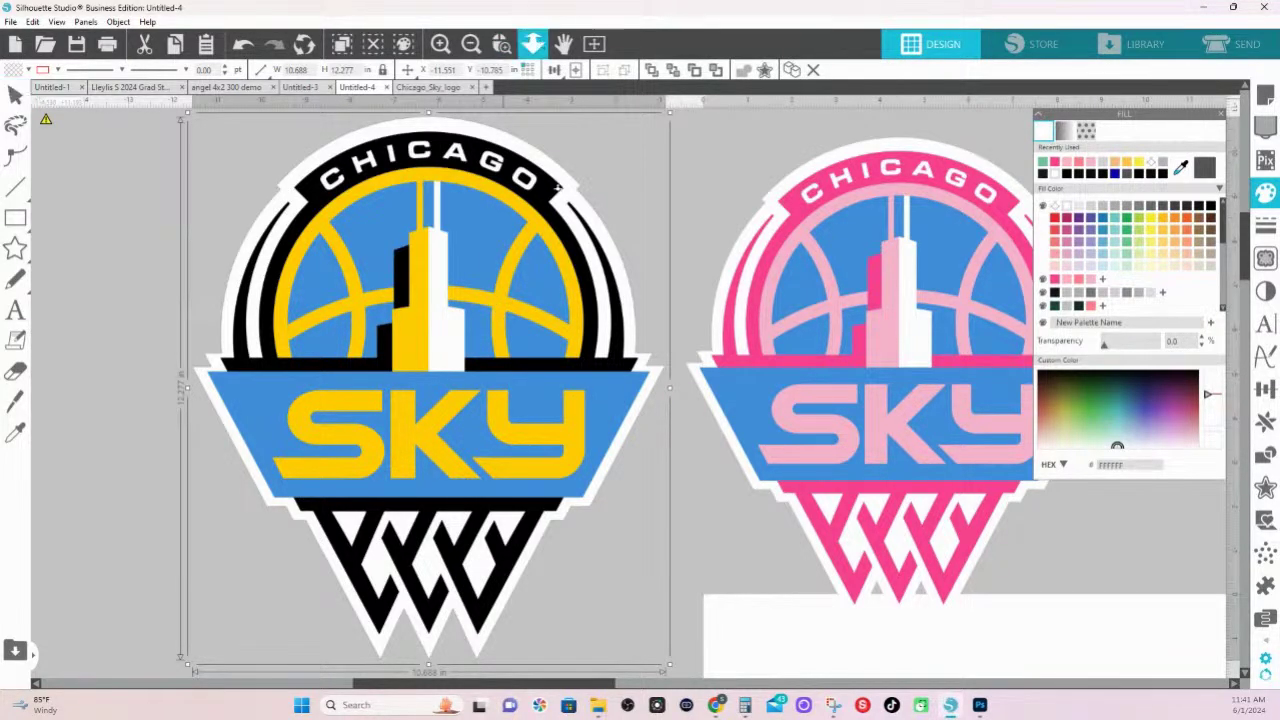
click(533, 43)
drag(485, 333, 453, 319)
click(634, 263)
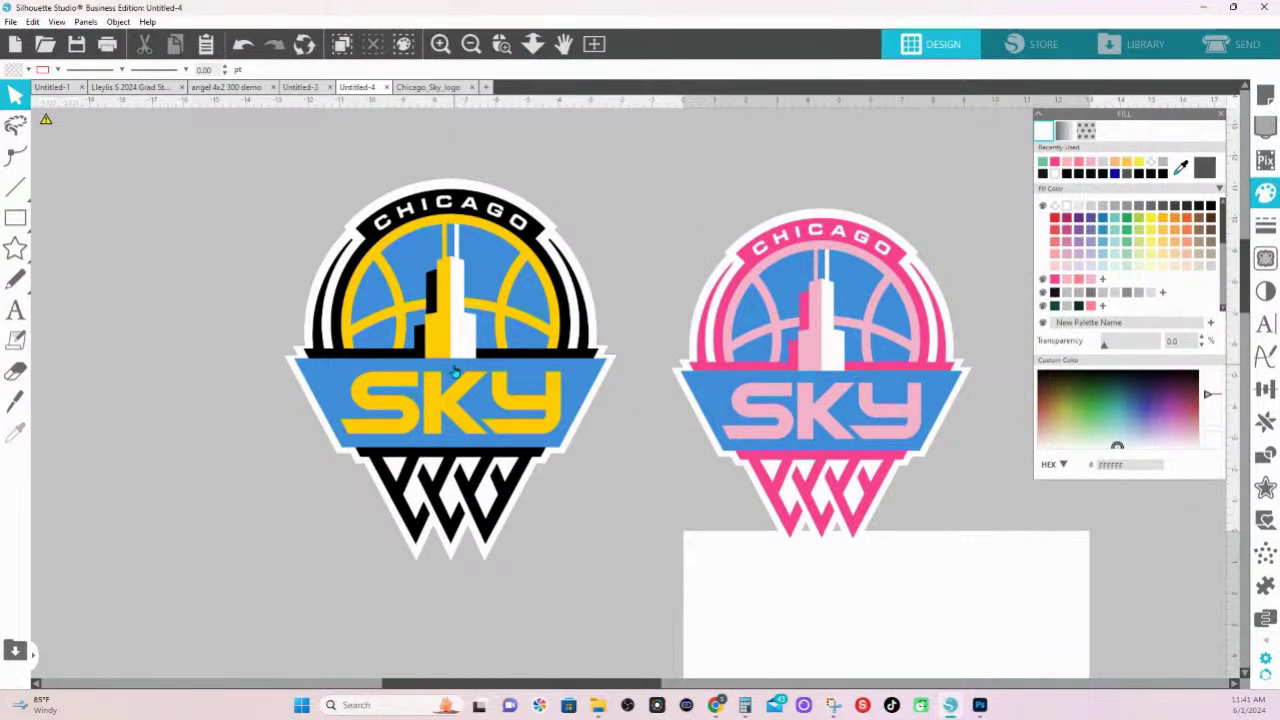
- Try moving the black-and-yellow logo toward the pink one, undo the move, and bring the black-and-yellow logo to the front
drag(455, 370, 645, 402)
key(ctrl+z)
right_click(496, 355)
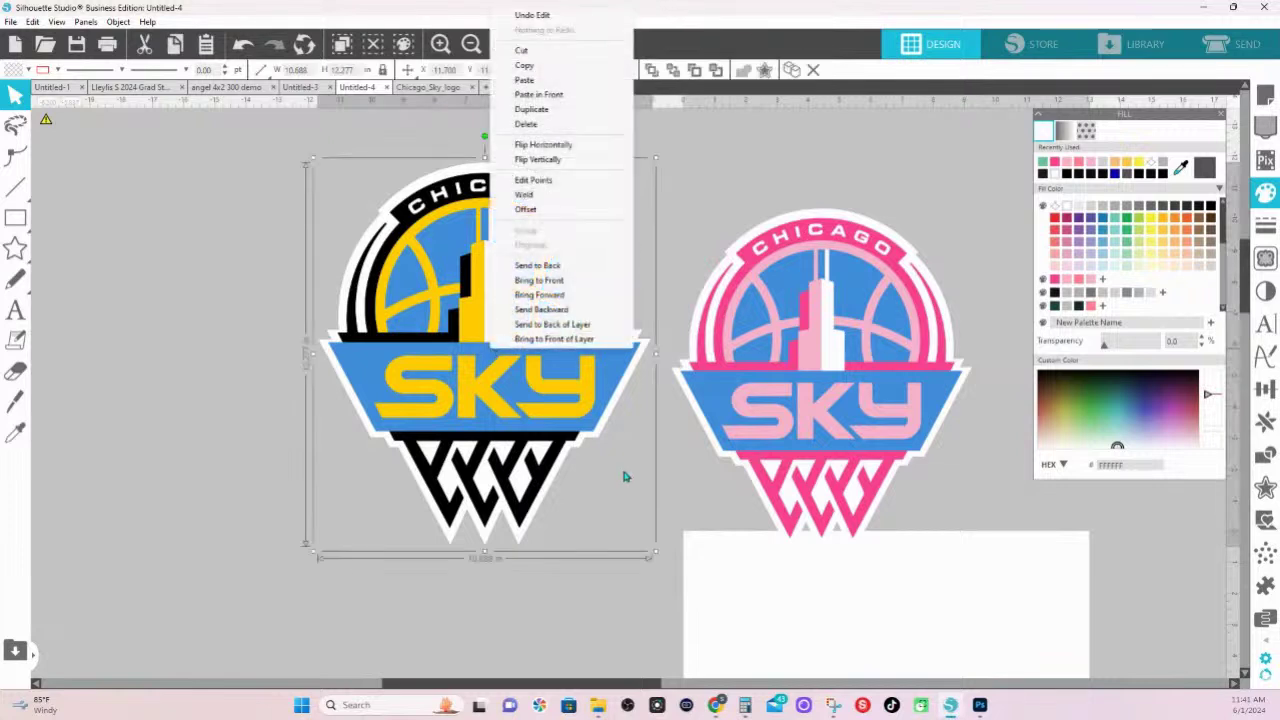
click(558, 282)
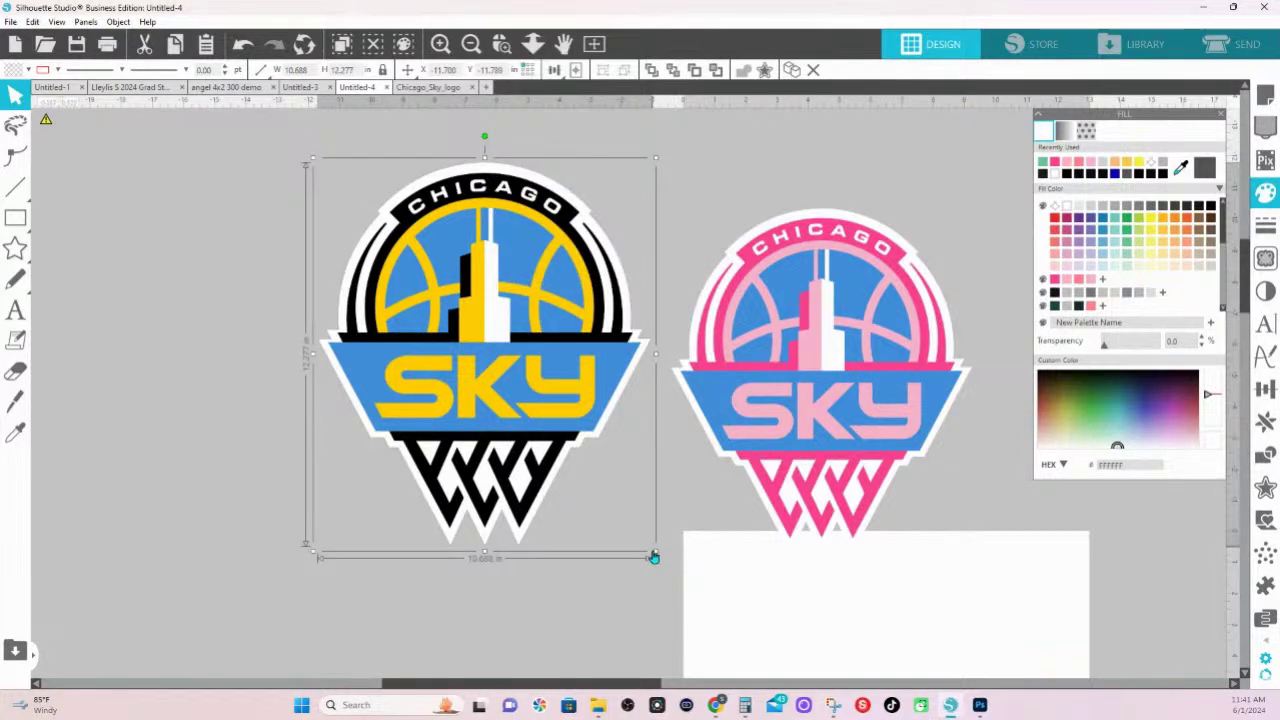
- Shrink the black-and-yellow logo to about 2.2 in wide, then enlarge it in two stages to nearly match the pink logo
drag(655, 551, 479, 357)
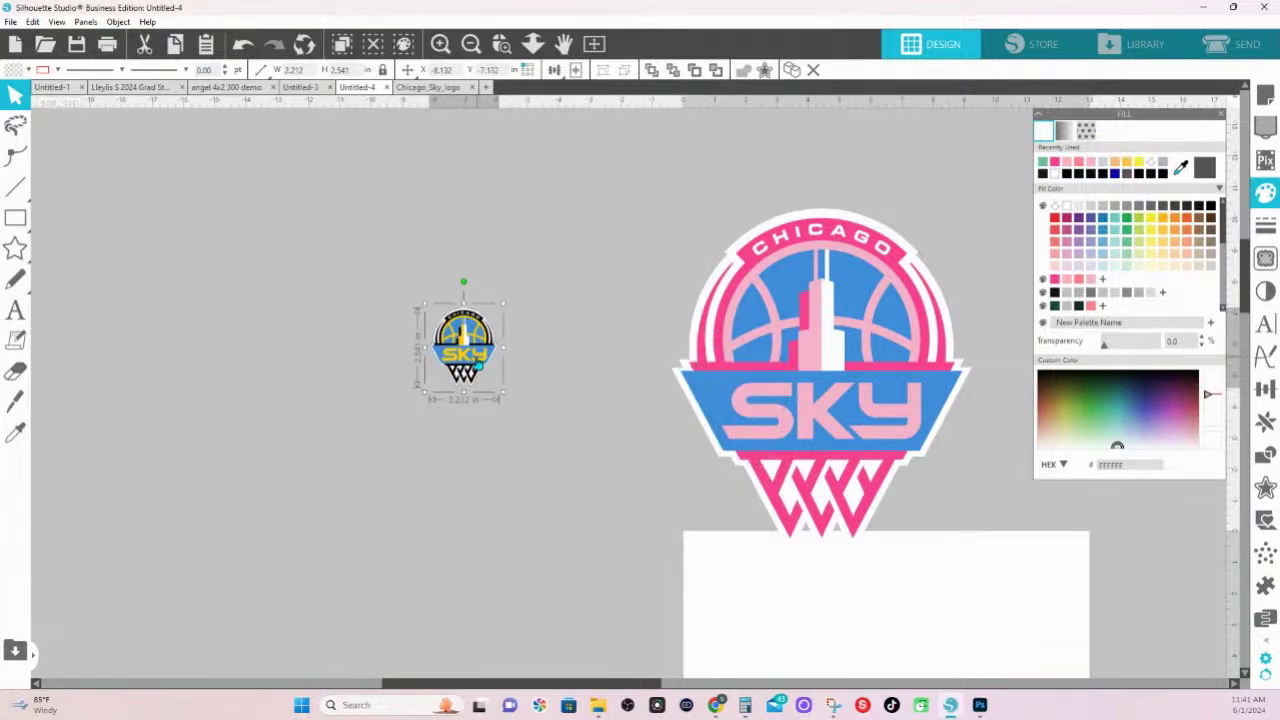
drag(507, 399, 662, 578)
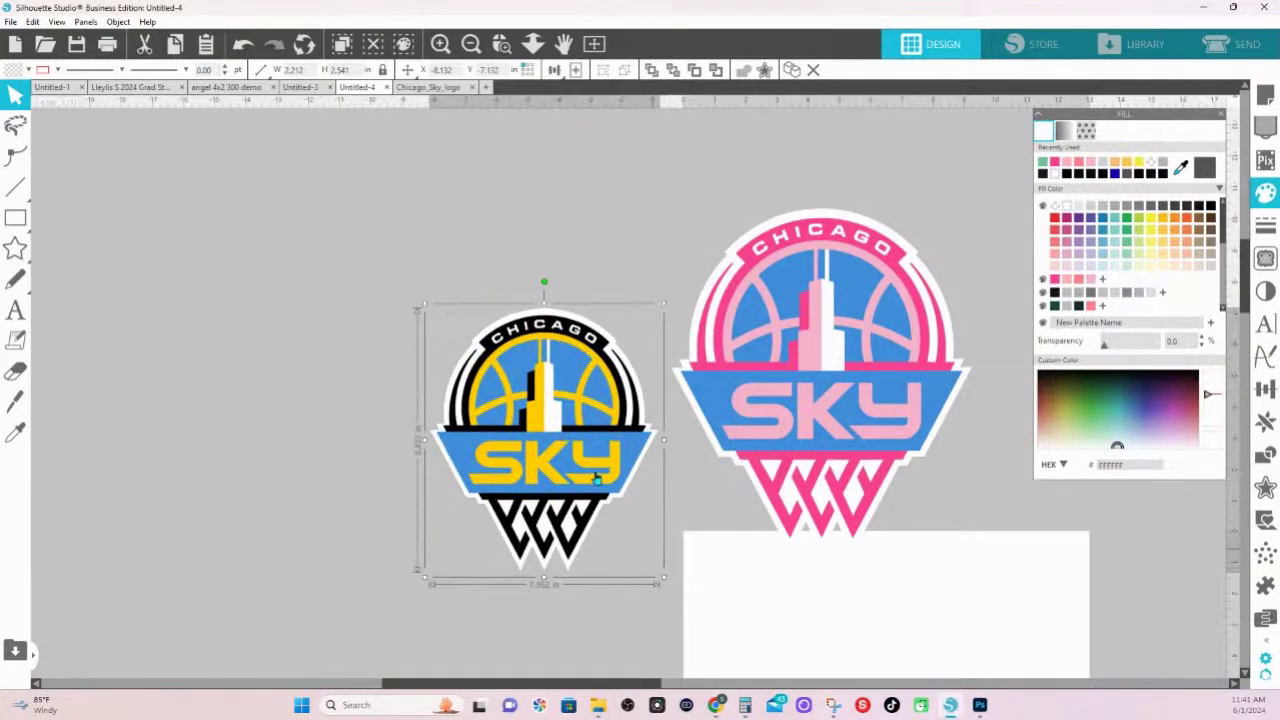
click(533, 43)
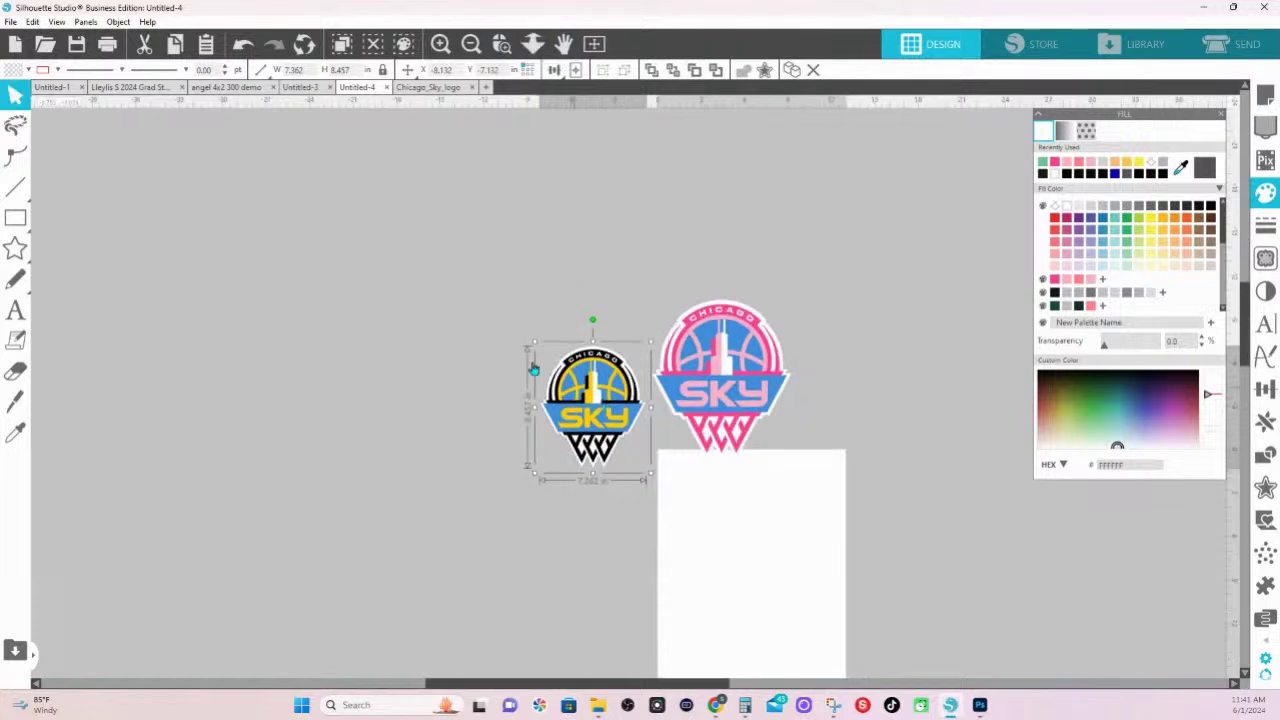
drag(531, 344, 496, 300)
- Fill the dark pink lettering band and net of the pink logo with yellow sampled from the black-and-yellow logo
drag(277, 214, 789, 483)
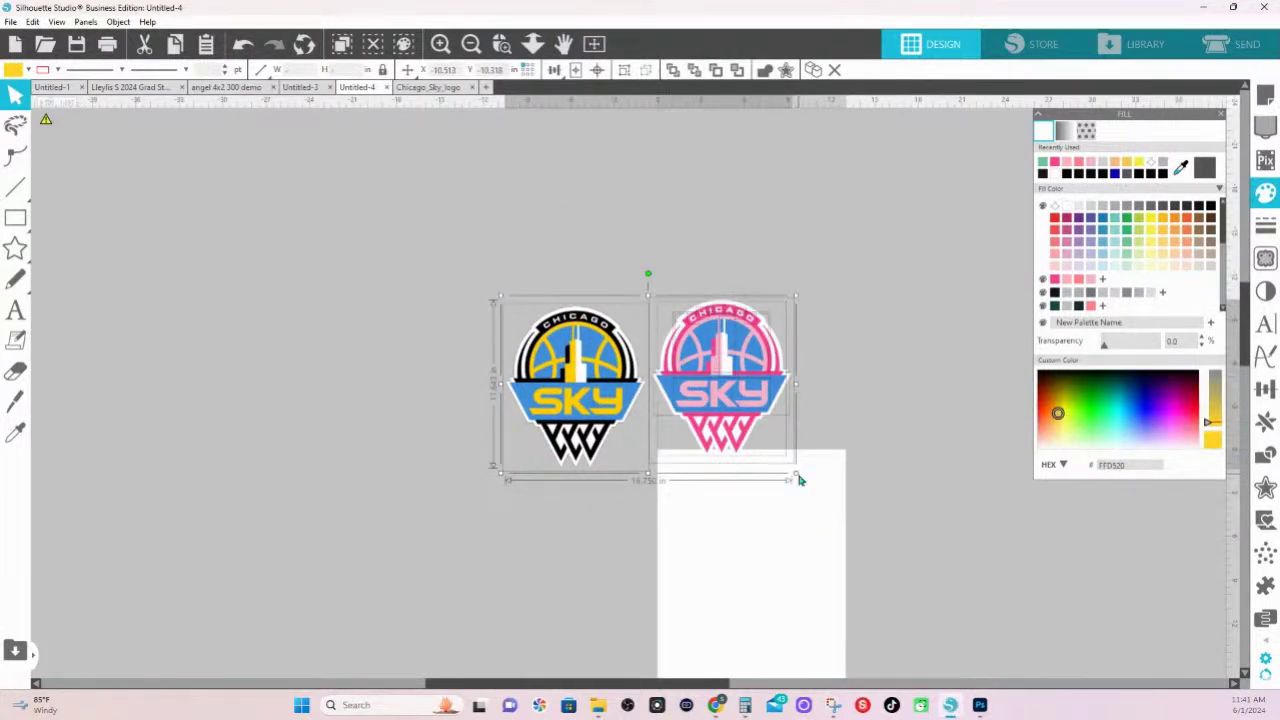
scroll(877, 523, down, 1)
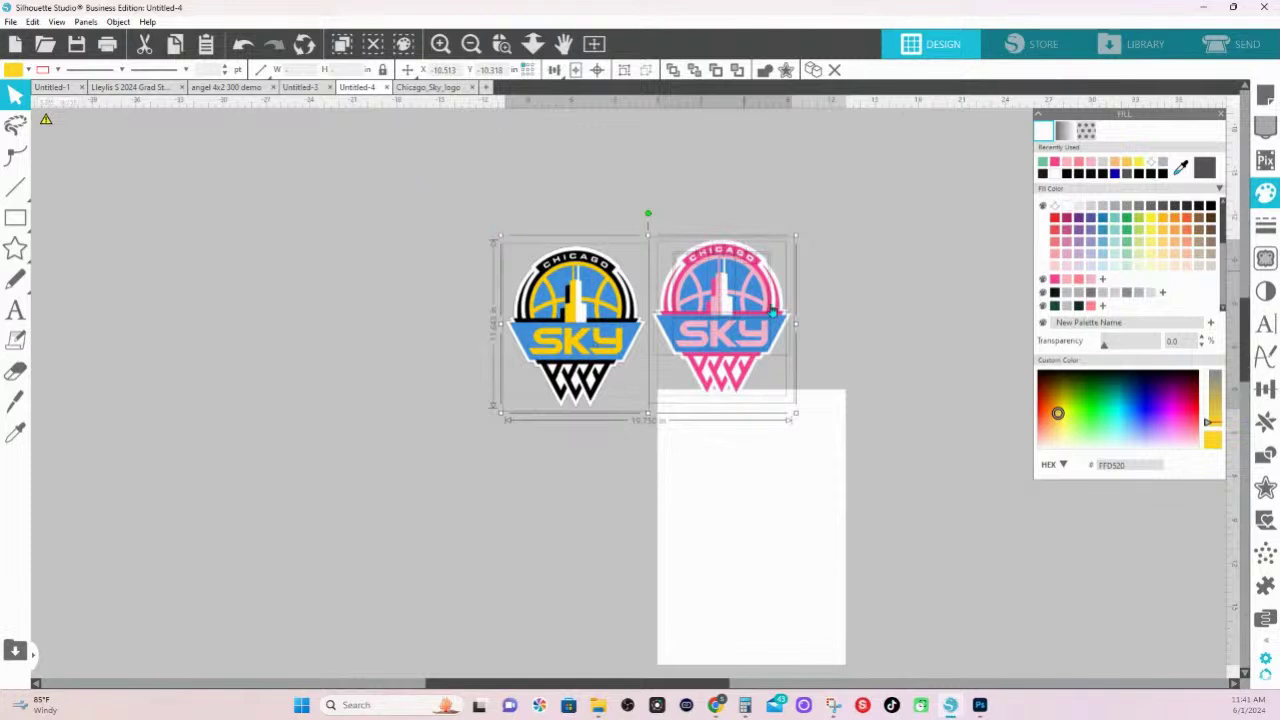
click(855, 337)
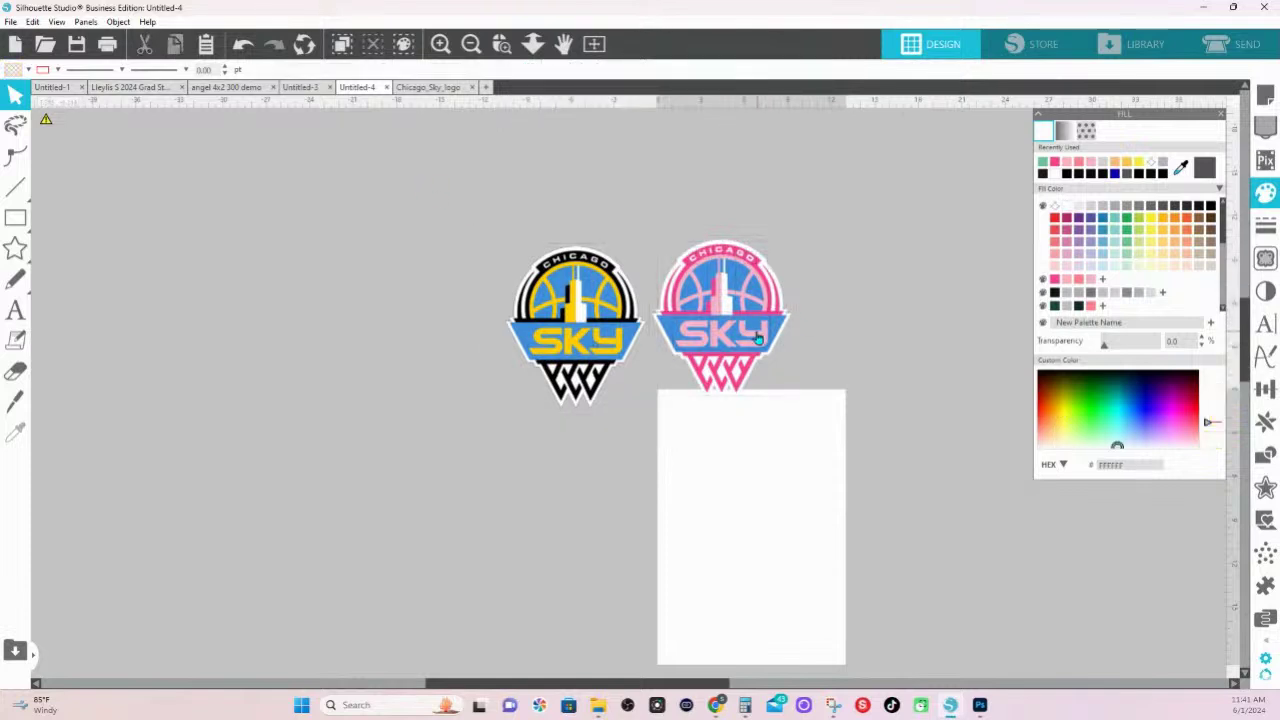
click(759, 273)
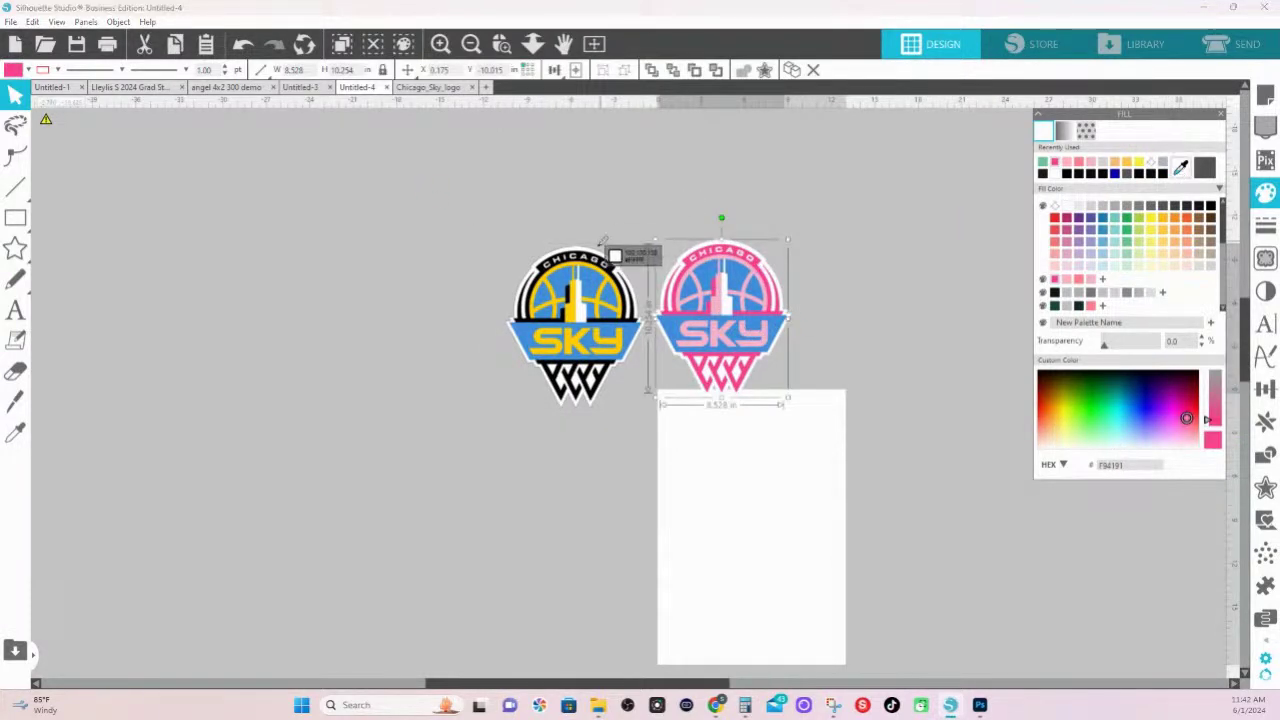
click(610, 282)
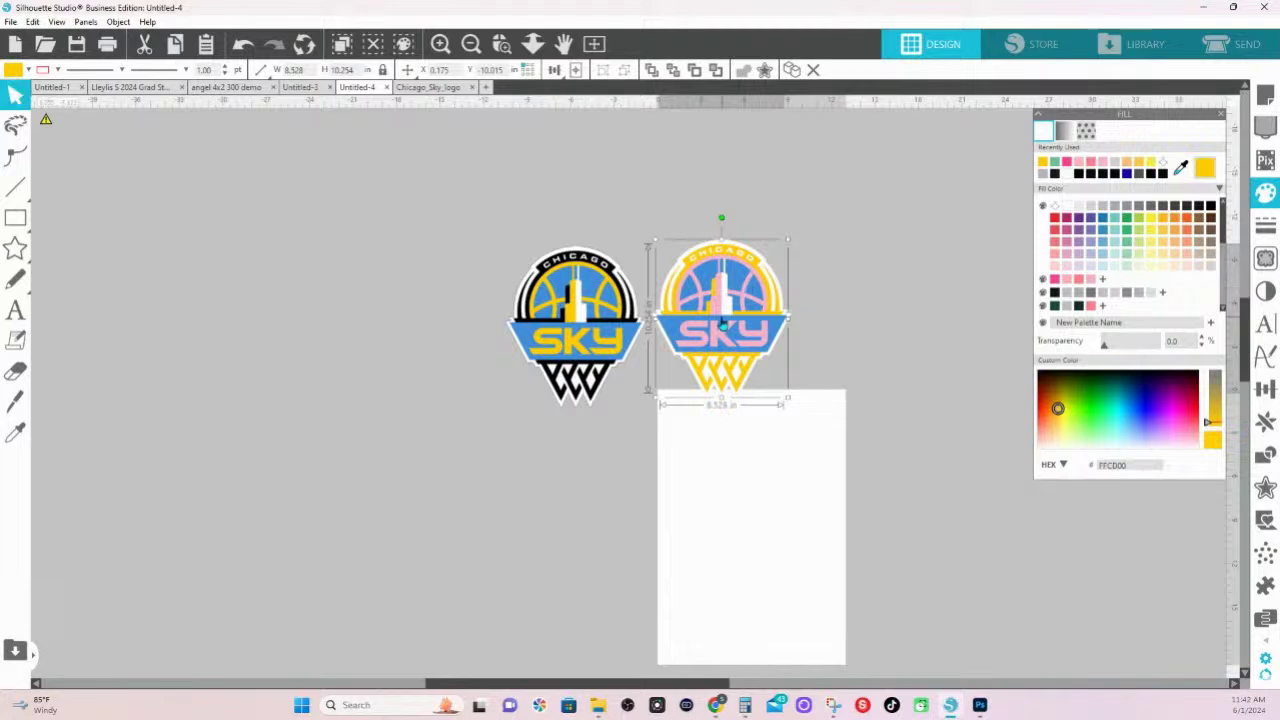
- Fill the light pink basketball lines and SKY lettering of the same logo with the sampled yellow
click(714, 311)
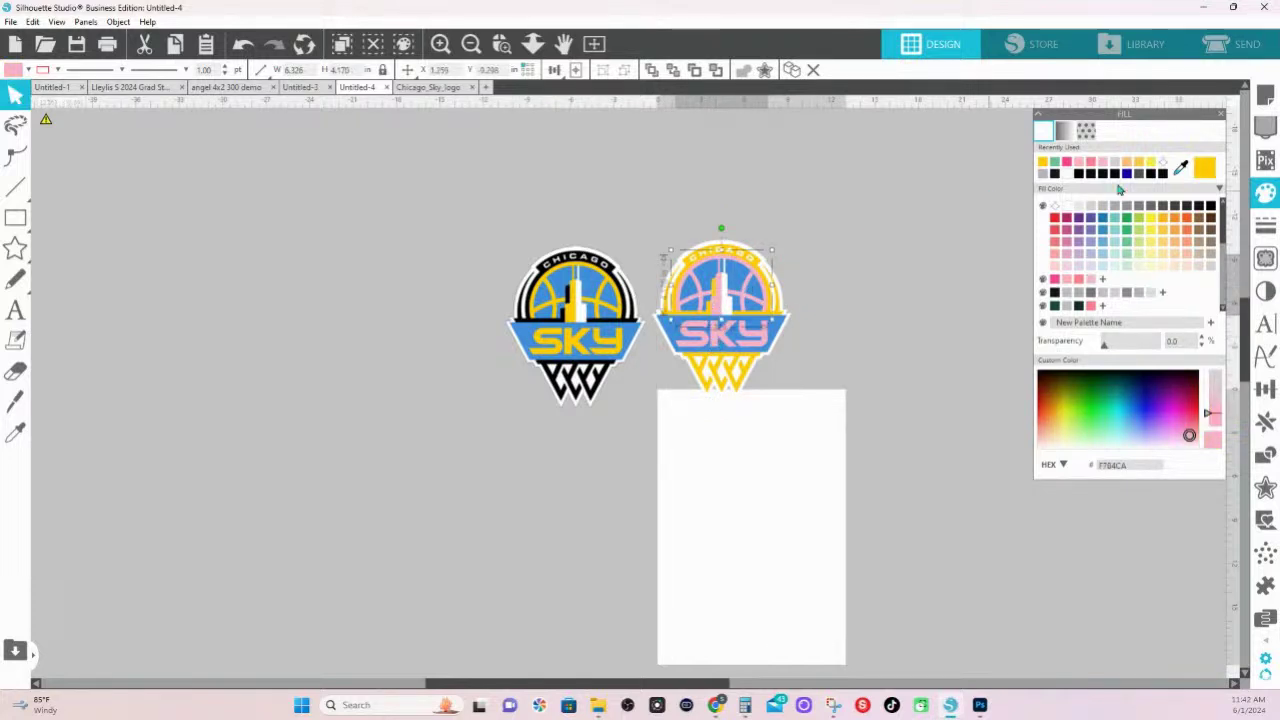
shift+click(712, 343)
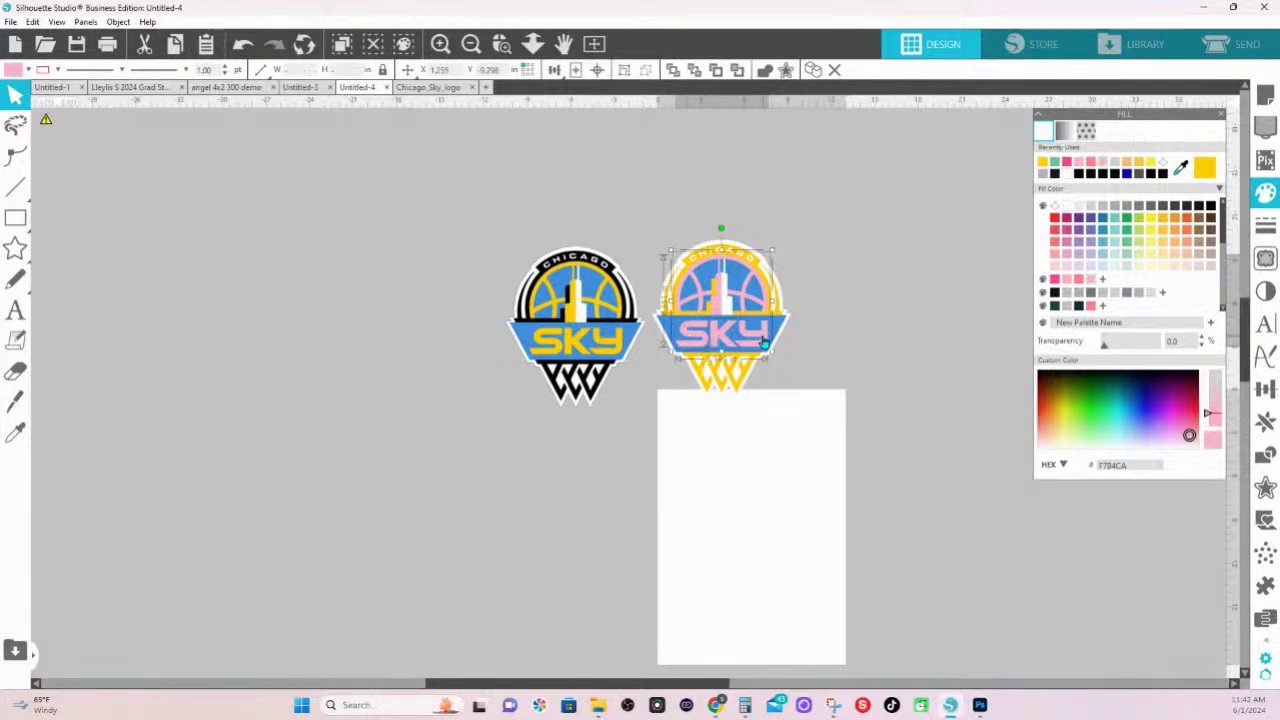
click(1205, 169)
- Fill that logo's CHICAGO band, side arcs and net with black and deselect it
click(760, 270)
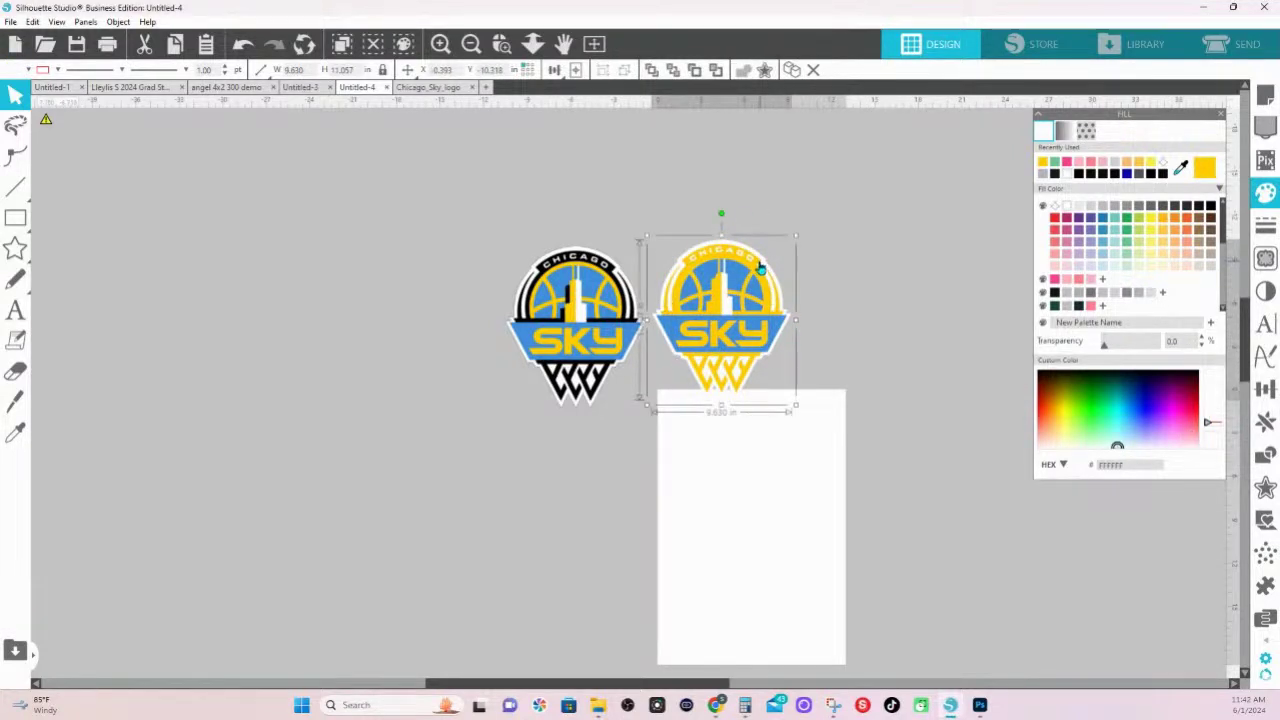
click(1211, 206)
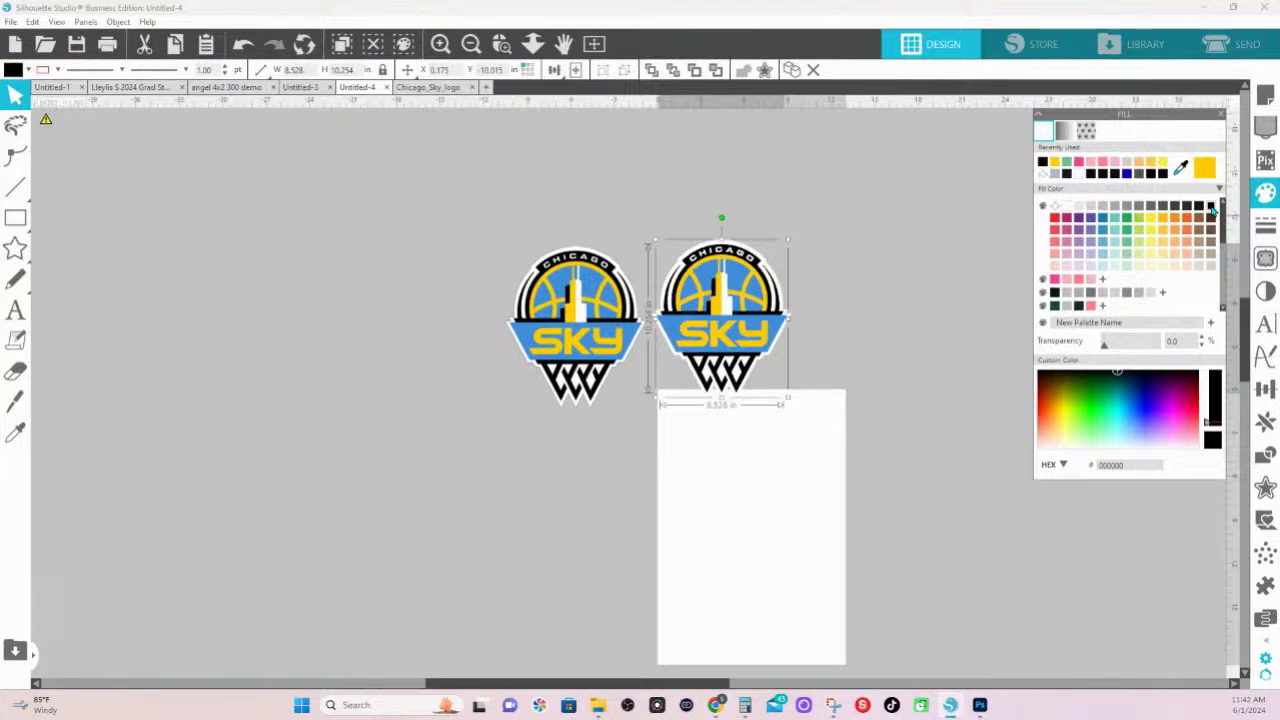
click(409, 186)
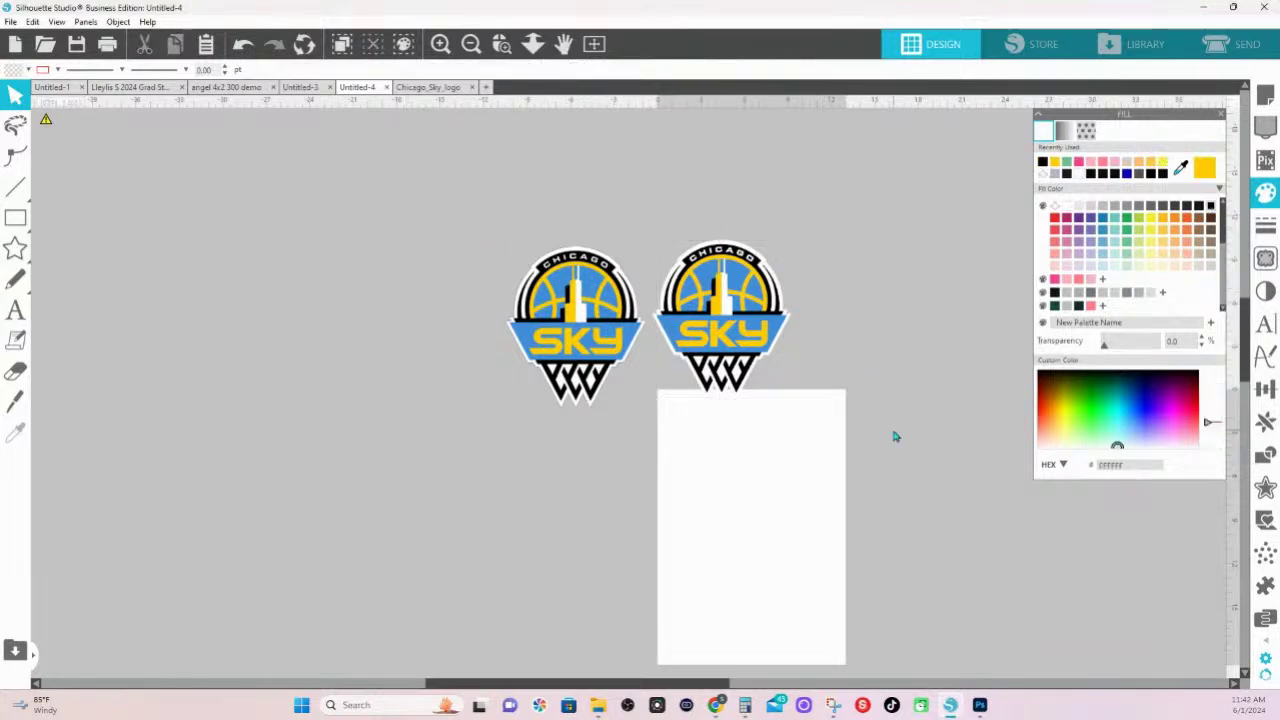
- Select both logos and enlarge them together to about 147 in wide overall
drag(894, 434, 671, 242)
drag(487, 203, 795, 423)
scroll(552, 296, up, 5)
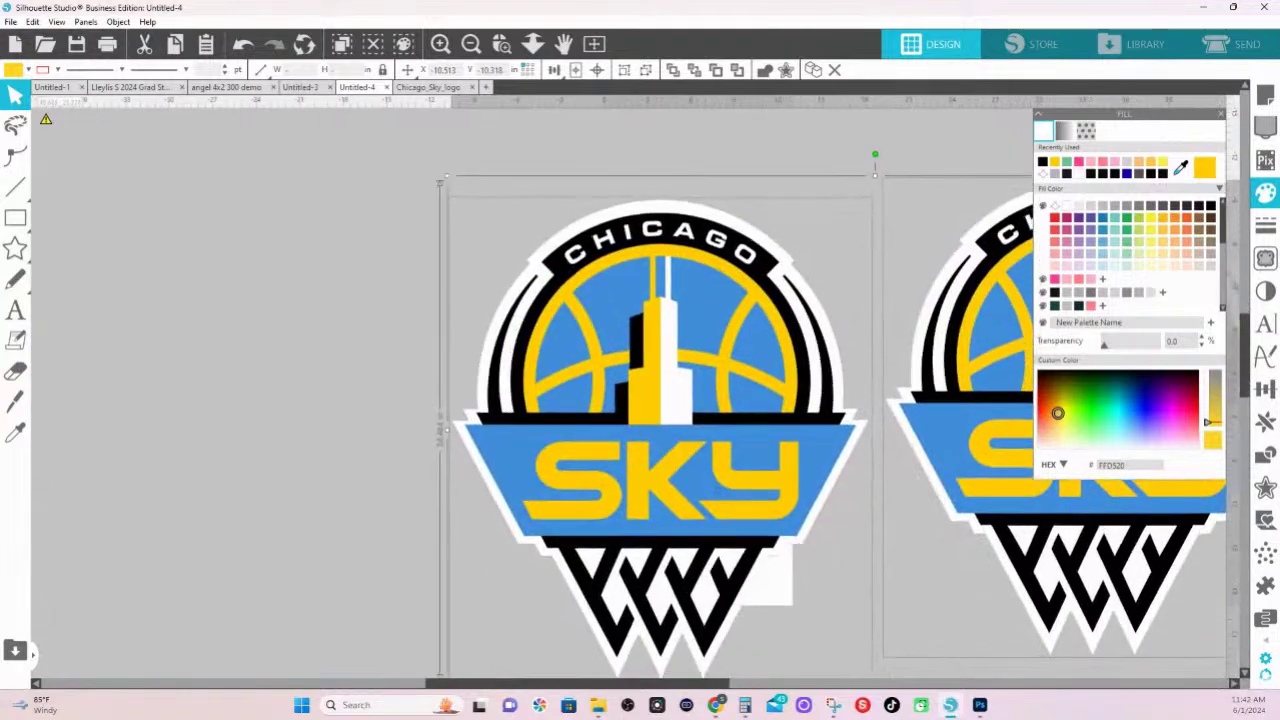
scroll(632, 380, up, 5)
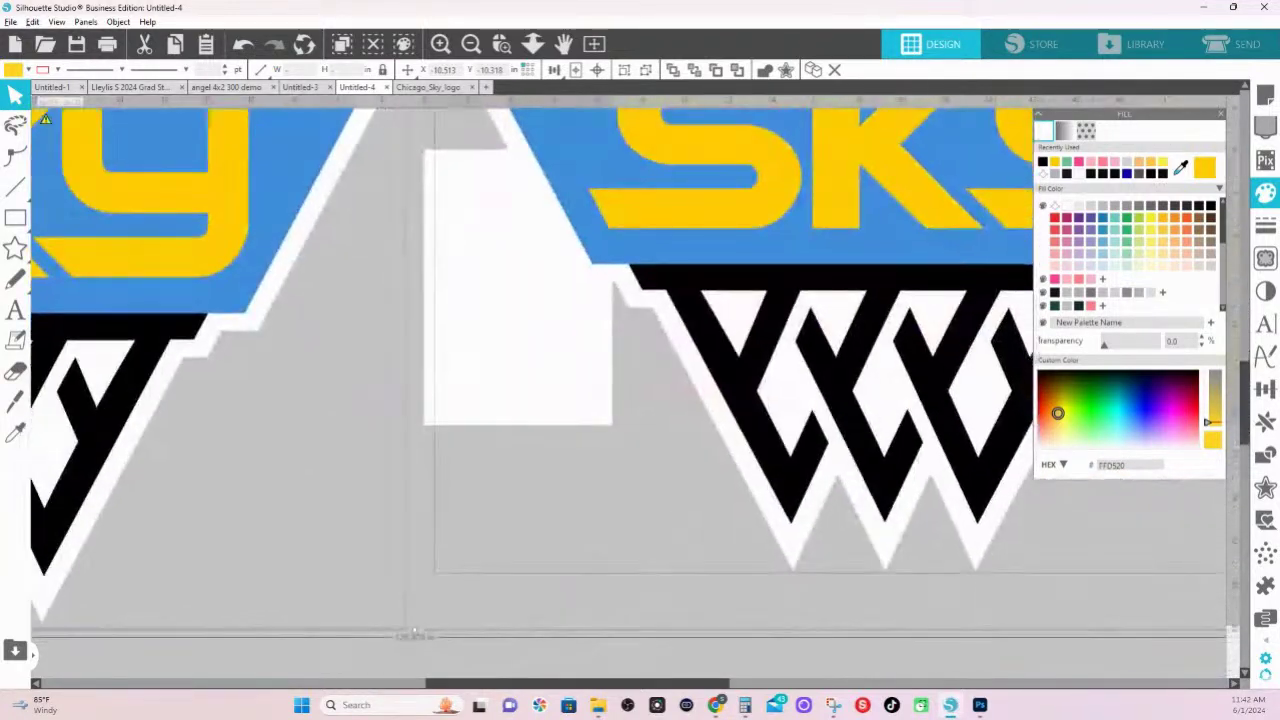
scroll(538, 195, up, 2)
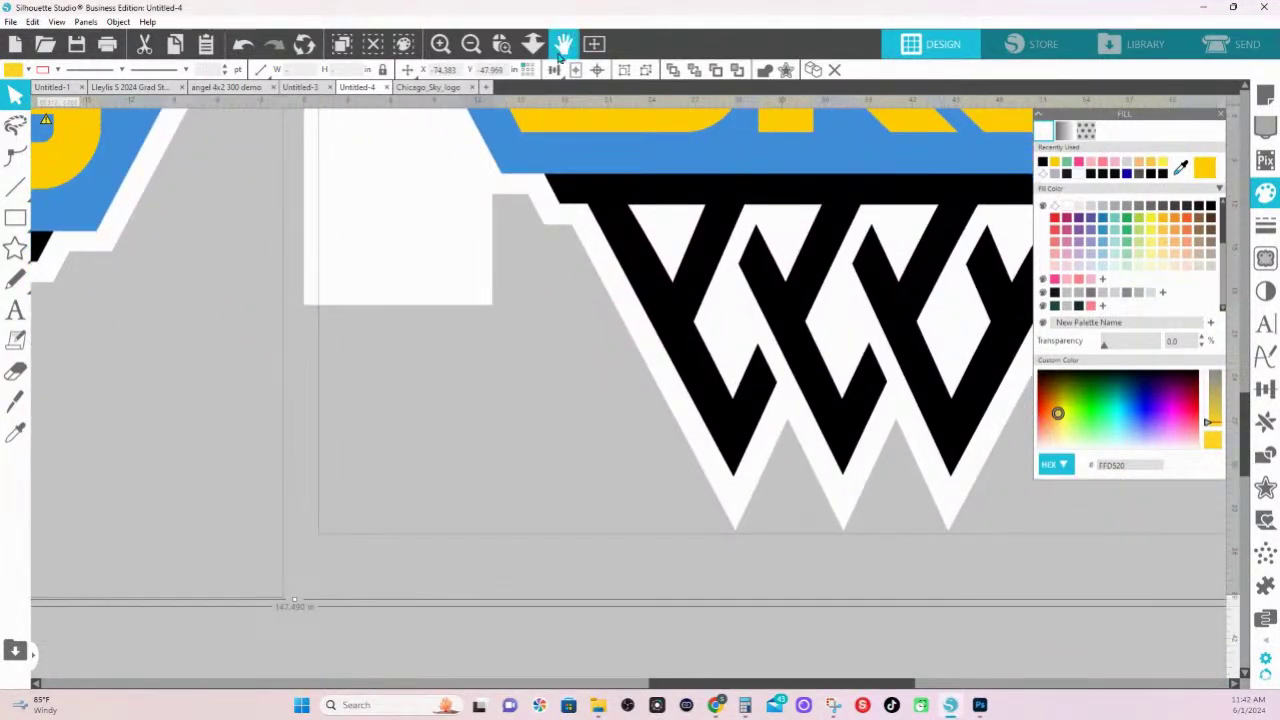
- Move the enlarged raster logo on its own so it partly overlaps the vector logo, and deselect it
scroll(538, 195, down, 10)
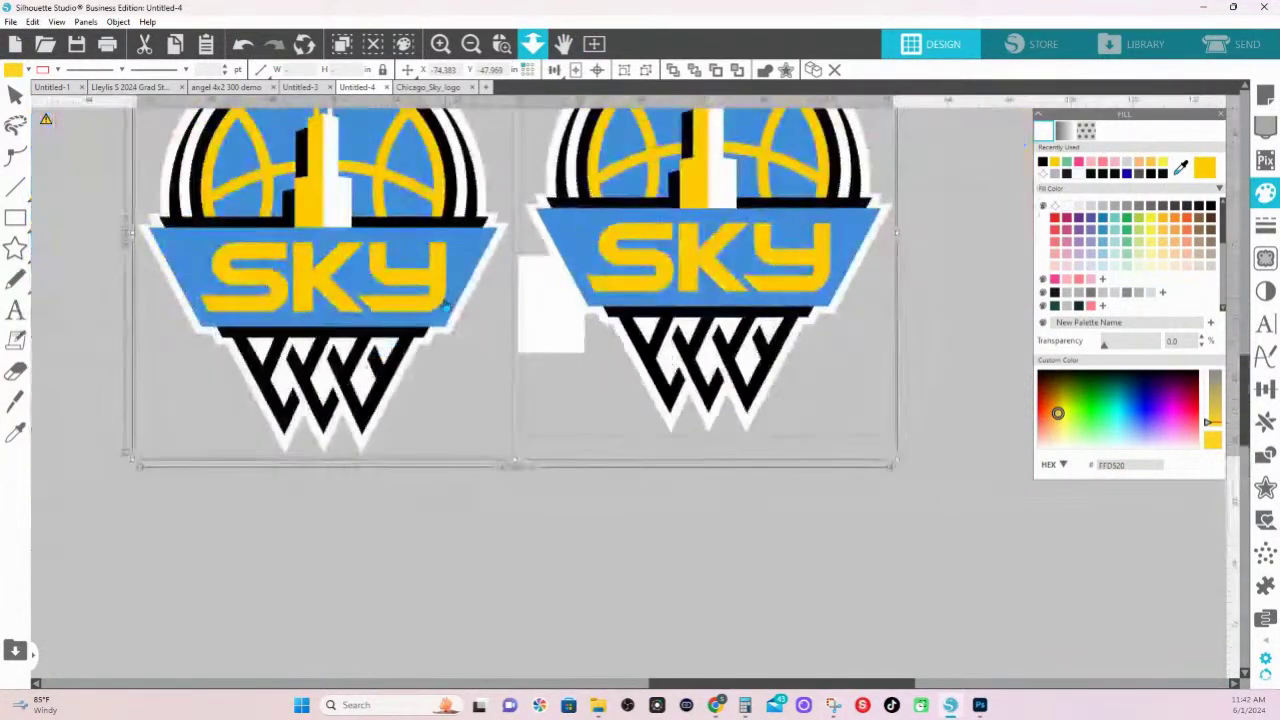
click(549, 377)
drag(405, 339, 681, 291)
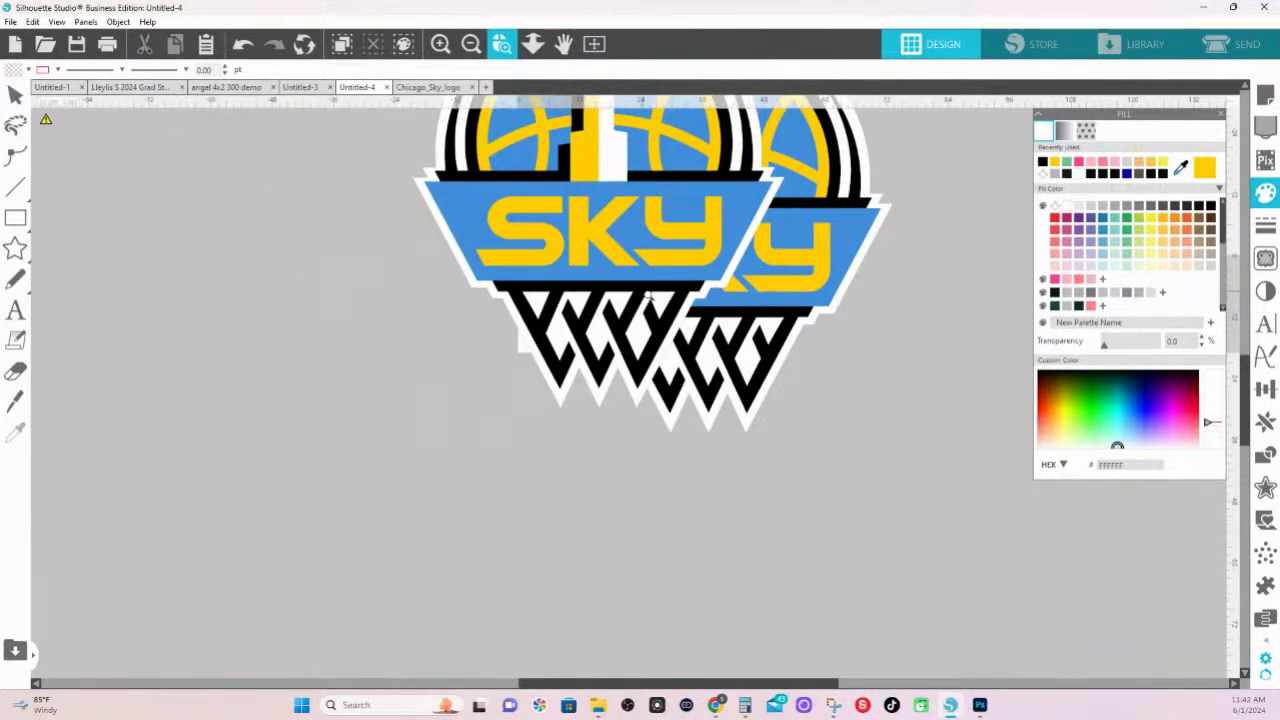
click(855, 402)
- Examine the overlapping nets up close, focusing on the edge quality of the raster logo's black strands
scroll(760, 330, up, 5)
click(500, 44)
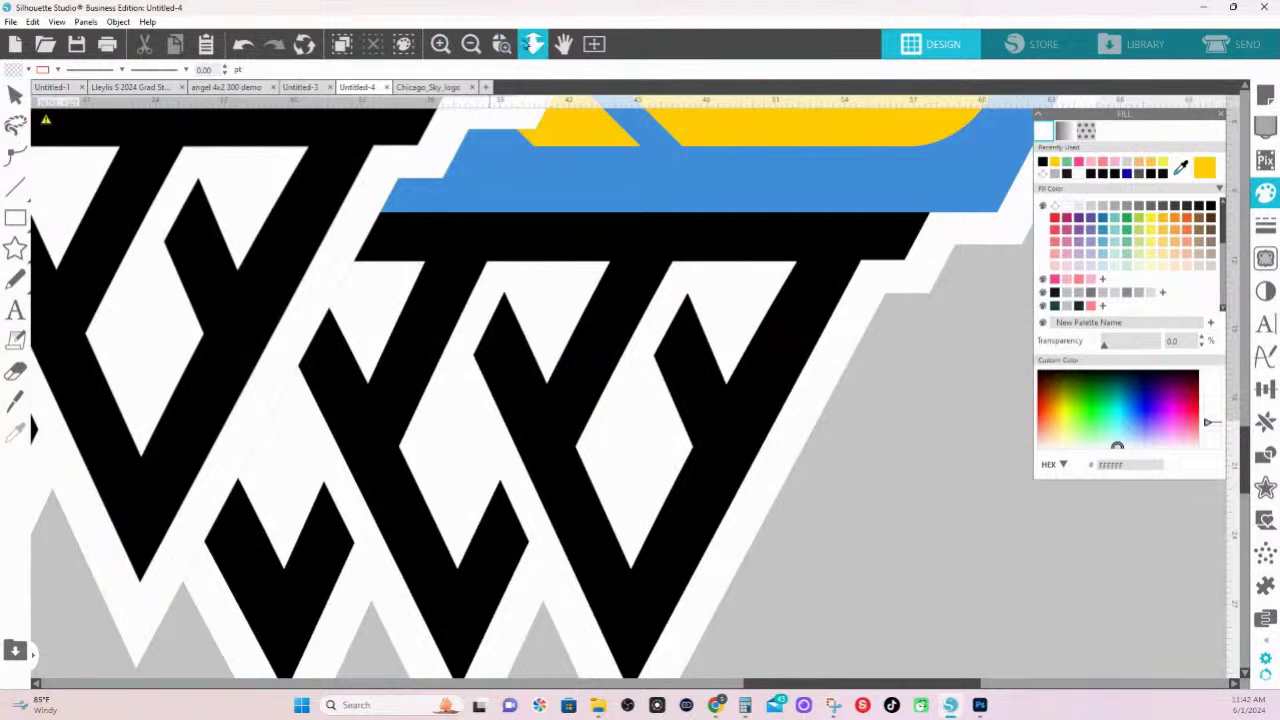
drag(228, 240, 579, 389)
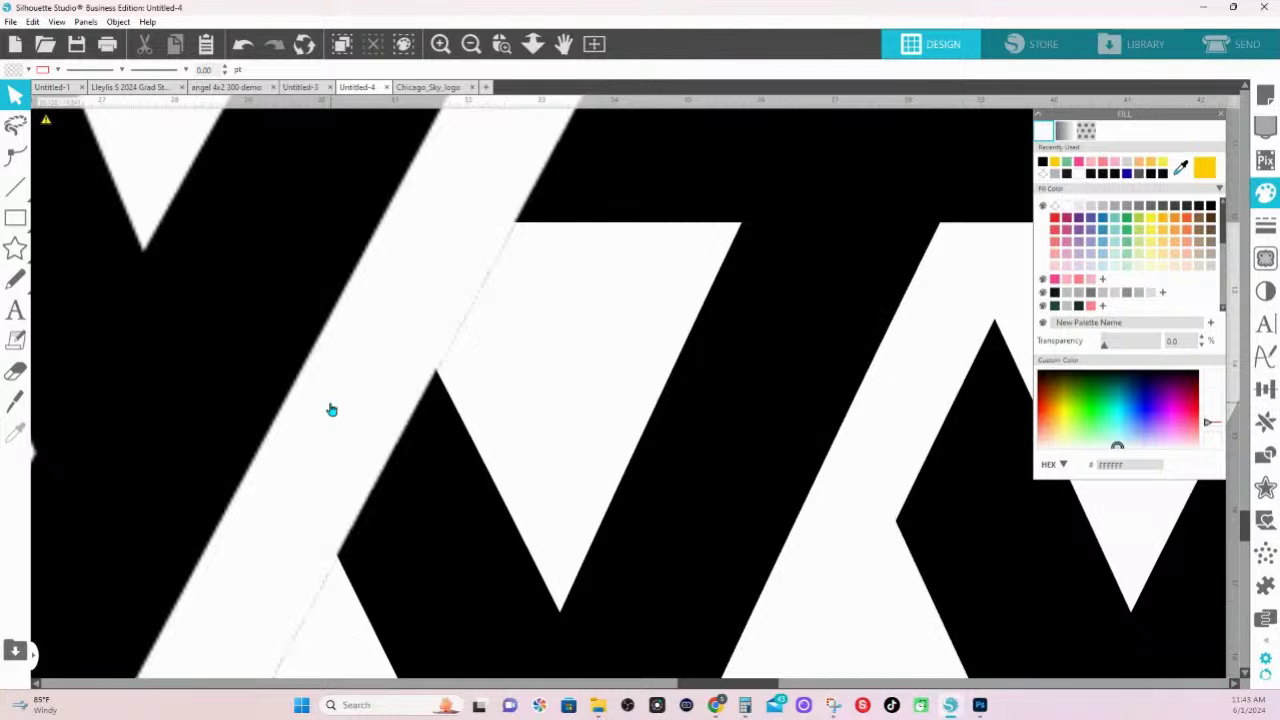
click(501, 44)
drag(346, 229, 760, 363)
drag(249, 257, 647, 258)
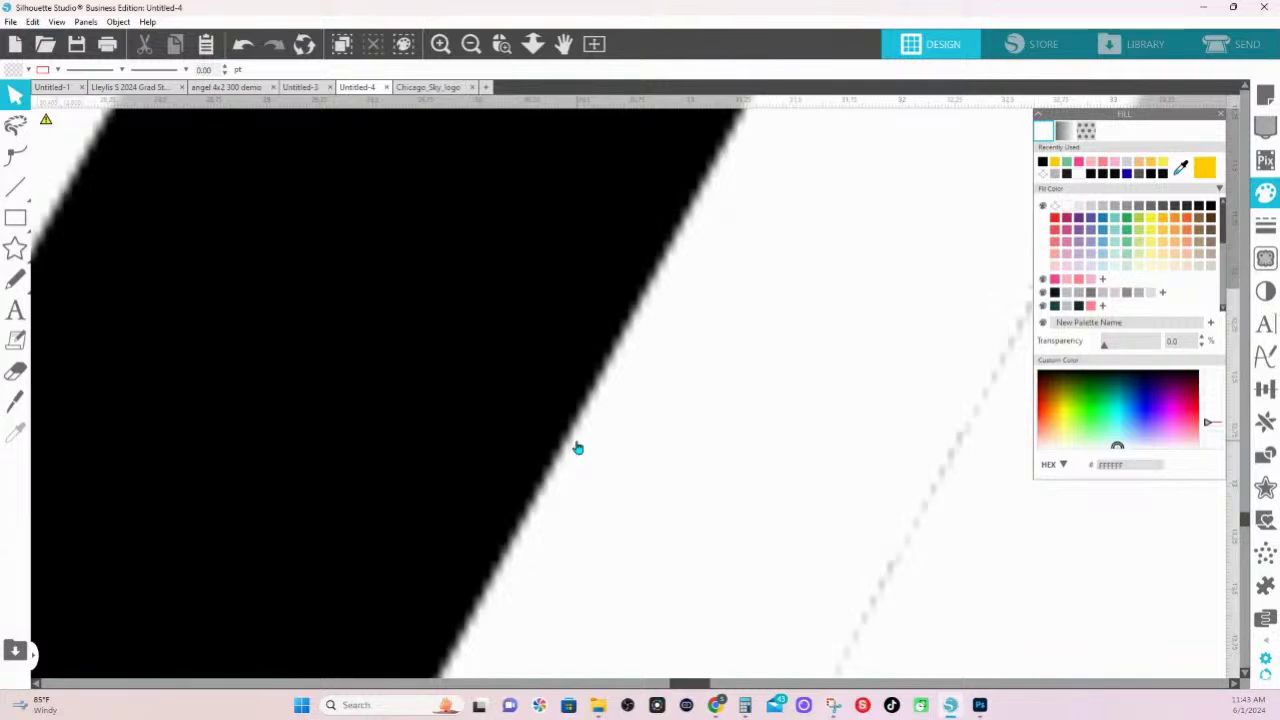
- Examine the edges of the vector logo's black net strands at high magnification for comparison
drag(1091, 509, 345, 311)
drag(833, 420, 583, 417)
mouse_move(772, 380)
mouse_down()
mouse_move(514, 369)
mouse_move(269, 331)
mouse_up()
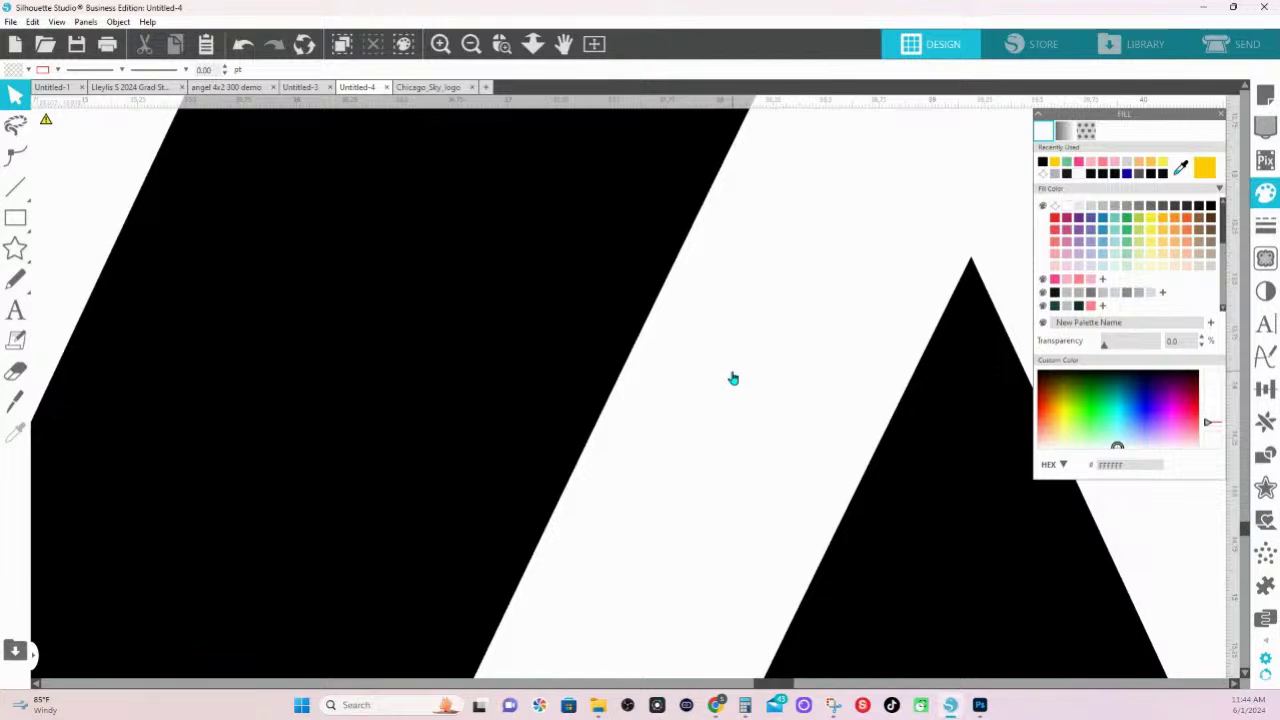
scroll(731, 374, down, 4)
scroll(733, 379, down, 1)
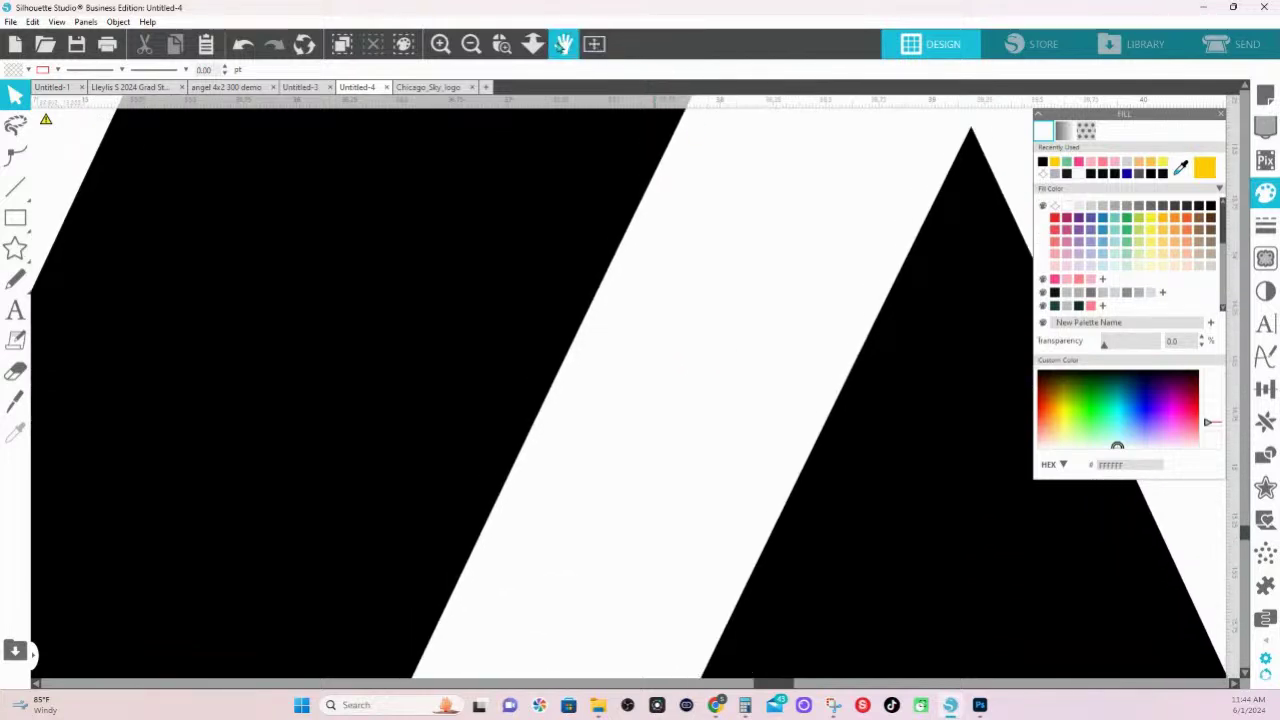
click(533, 43)
drag(664, 461, 637, 209)
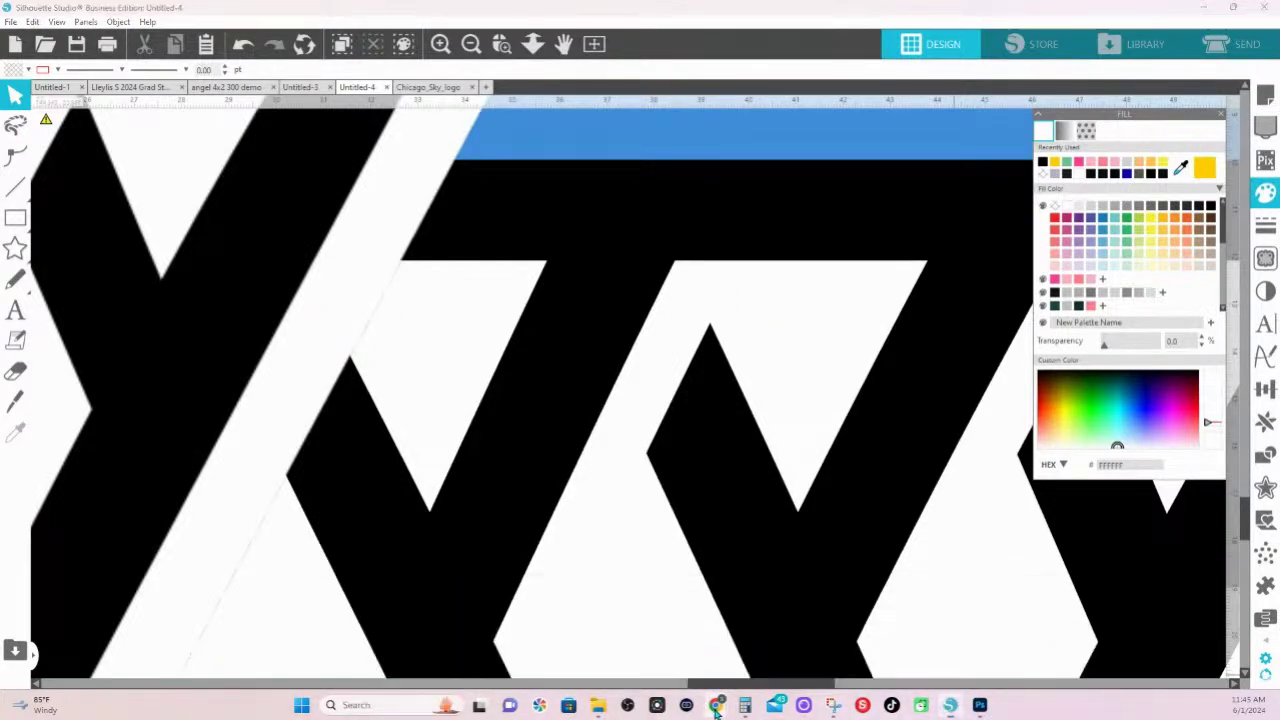
- Switch to Canva in the browser and enter a custom design size of 8000 by 9000 px
mouse_move(730, 711)
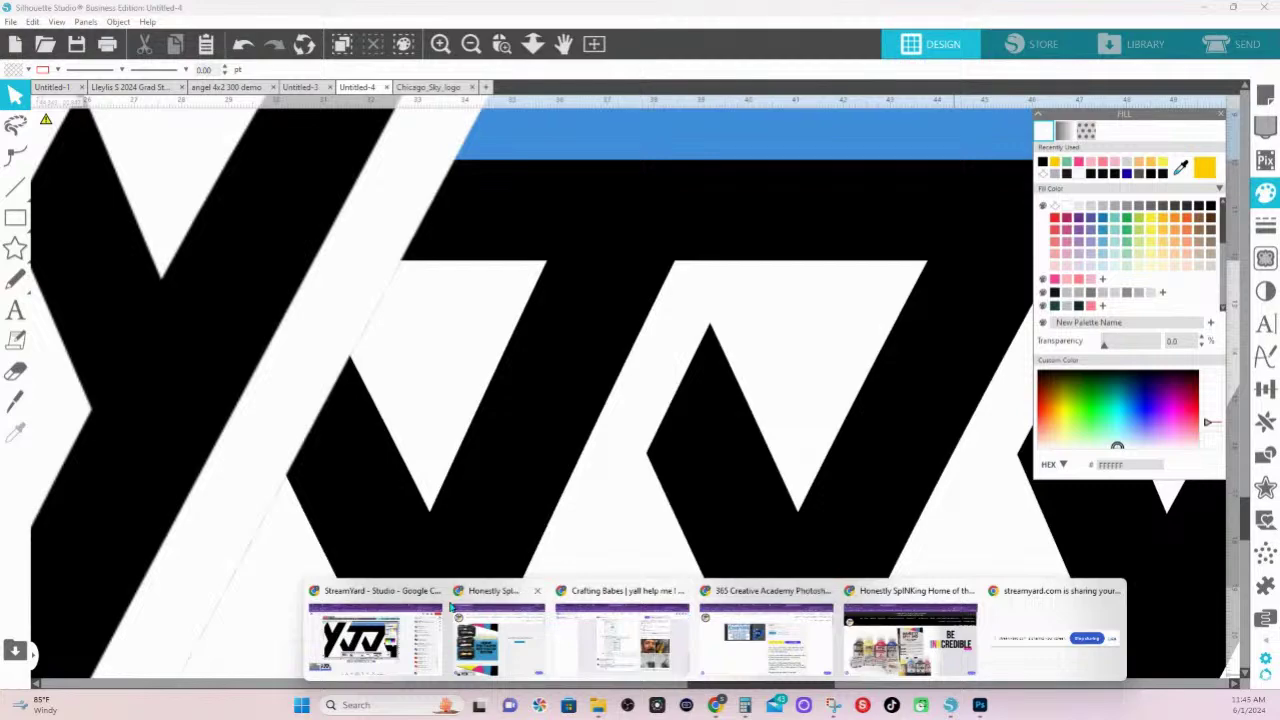
click(906, 615)
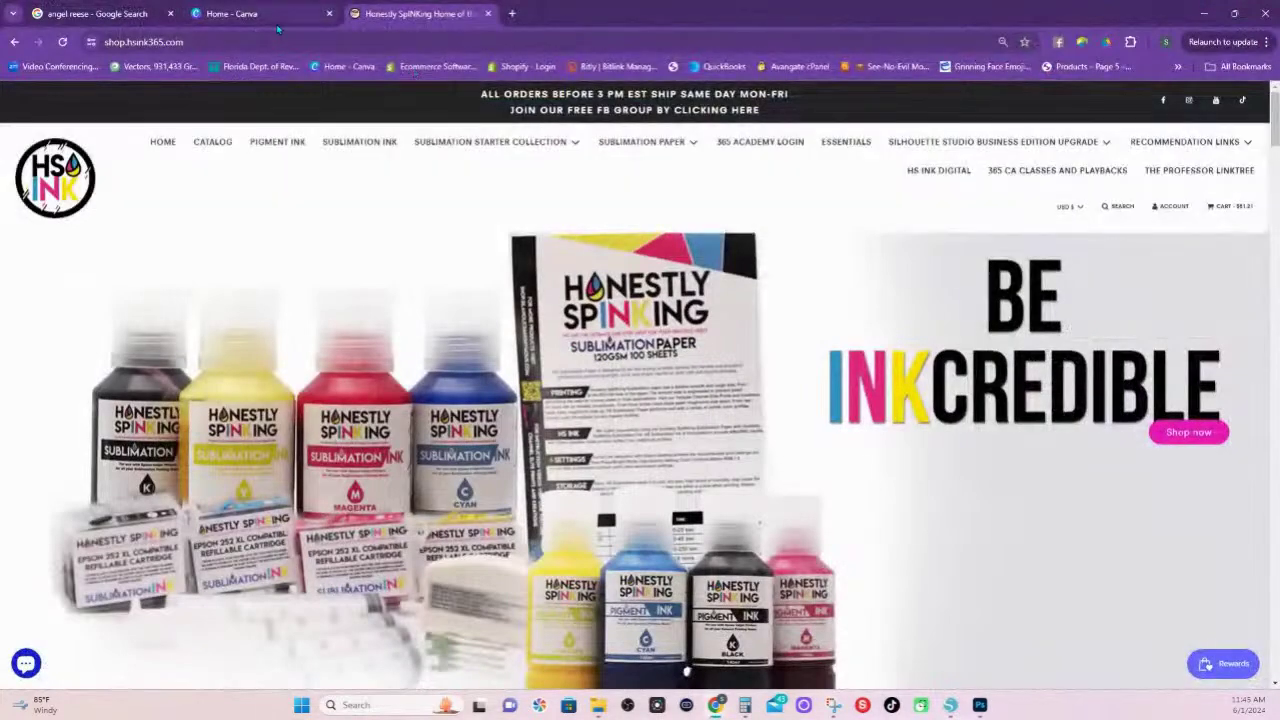
click(250, 14)
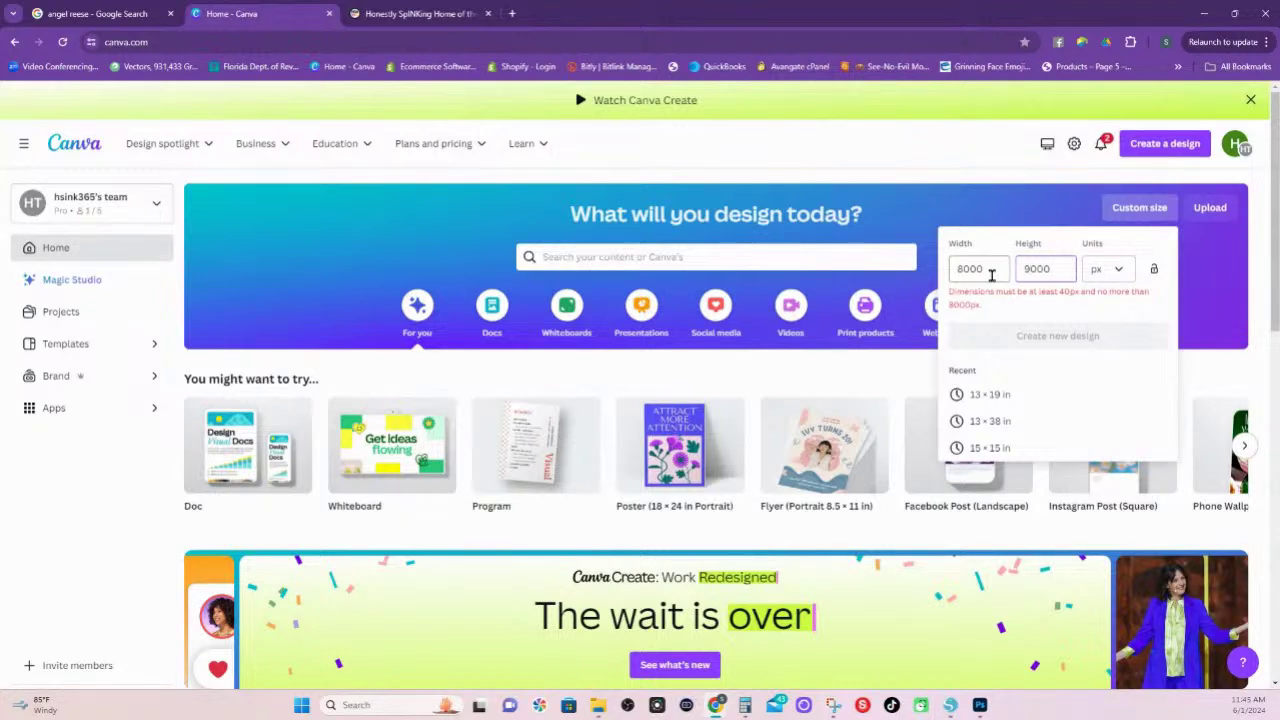
- Switch to Calculator, clear the previous calculation and divide 8000 by 300
click(745, 706)
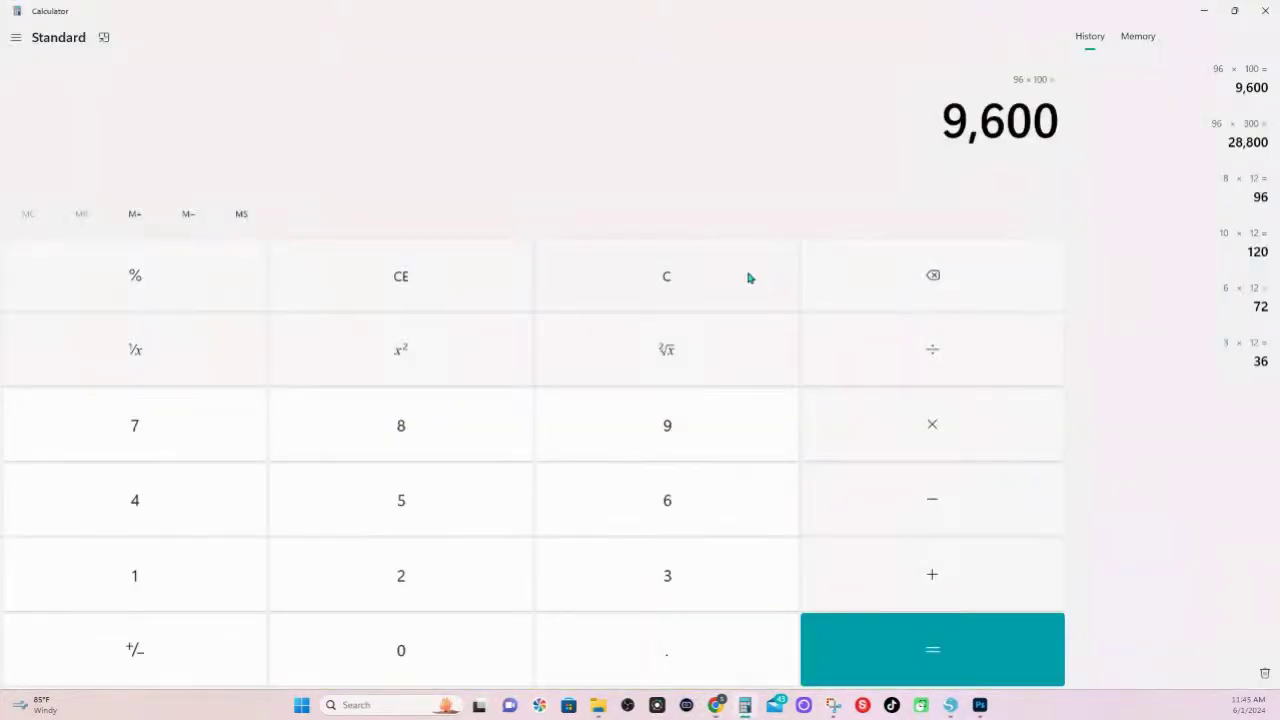
click(708, 281)
text(8000)
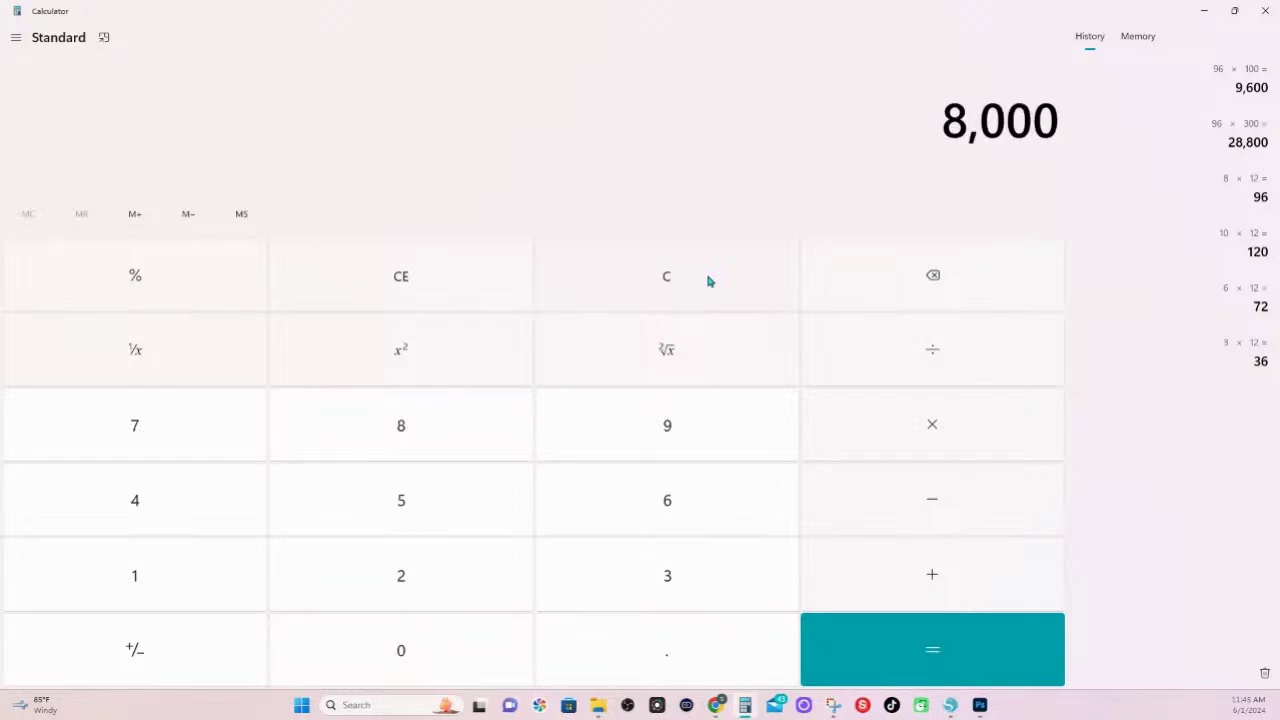
key(slash)
text(300)
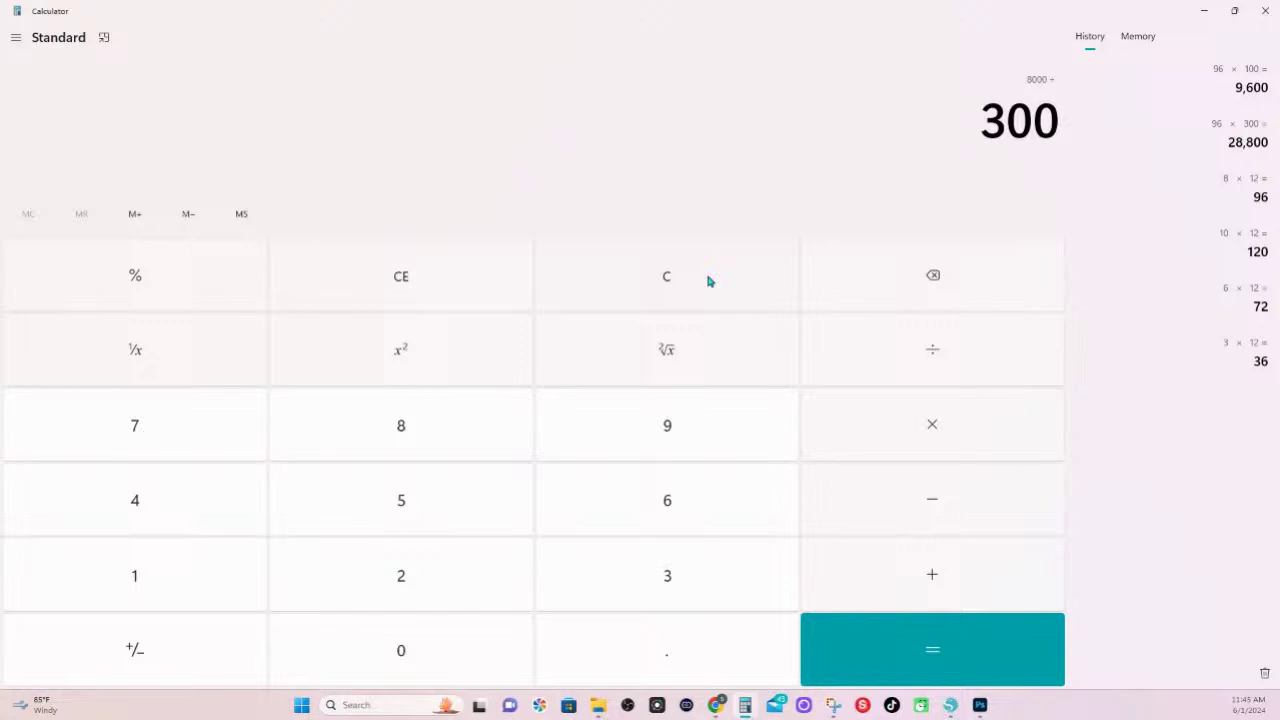
key(Return)
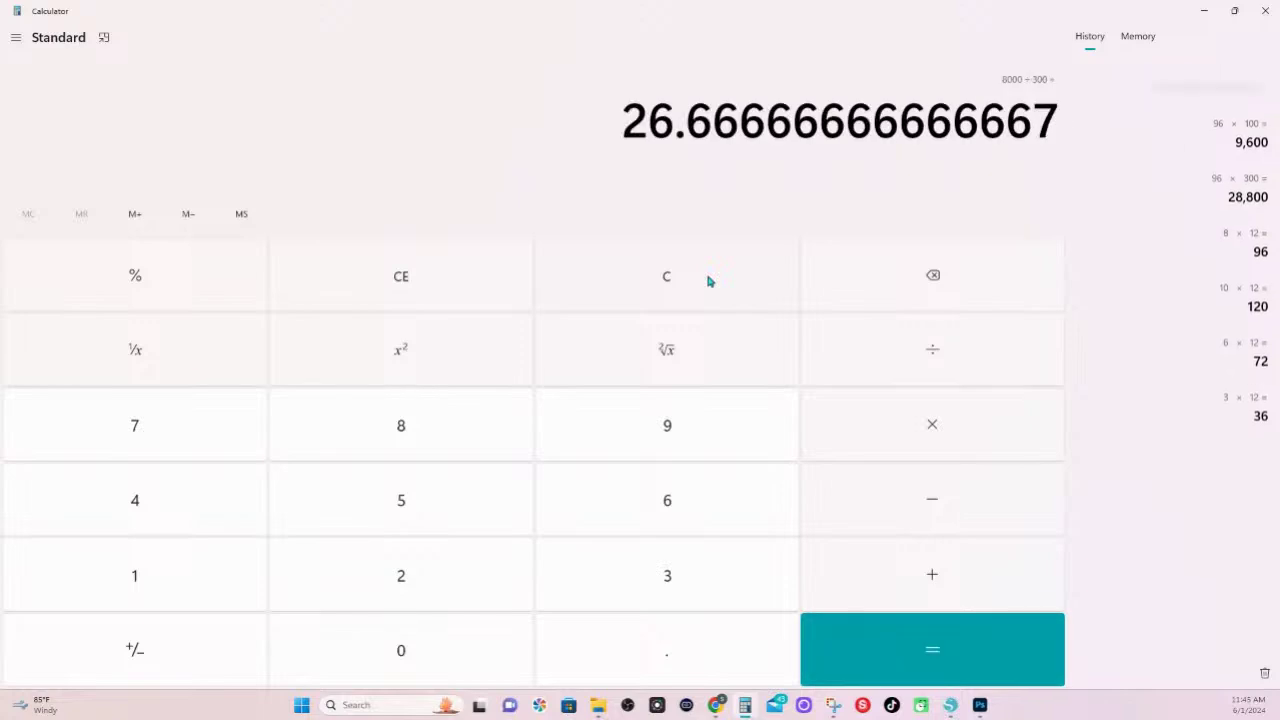
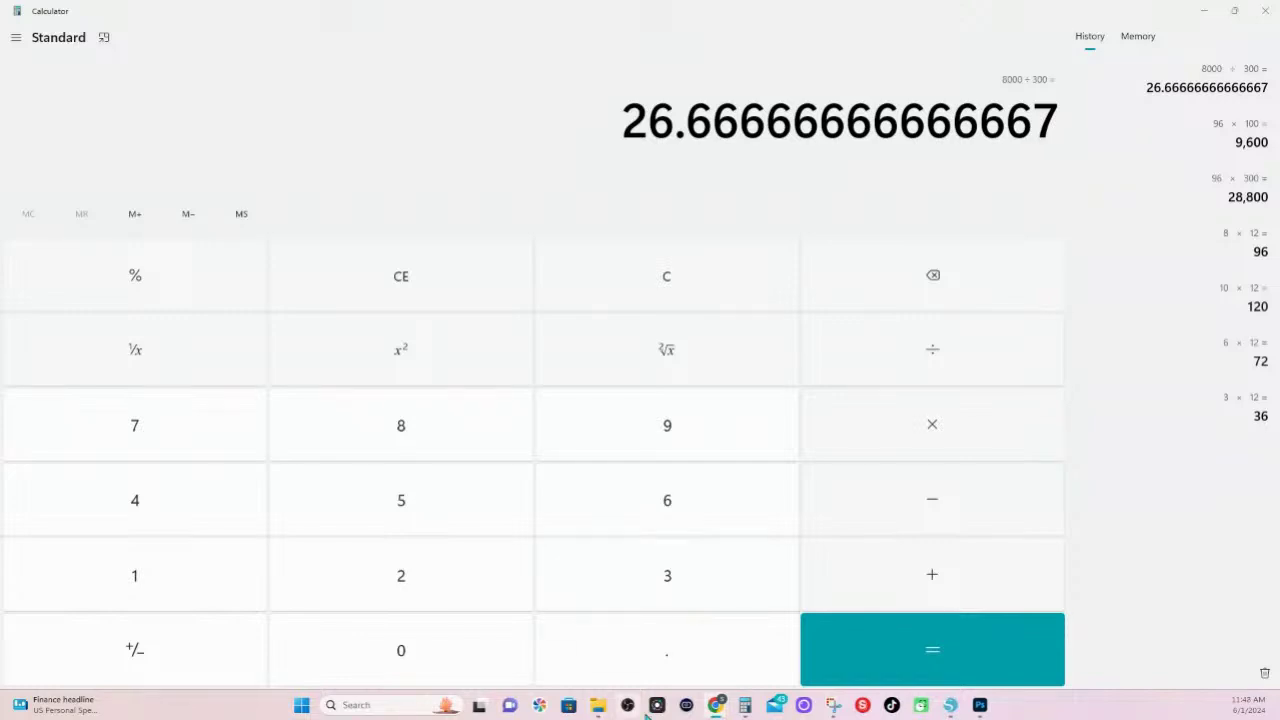
- Divide 8000 by 100 in Calculator
click(745, 705)
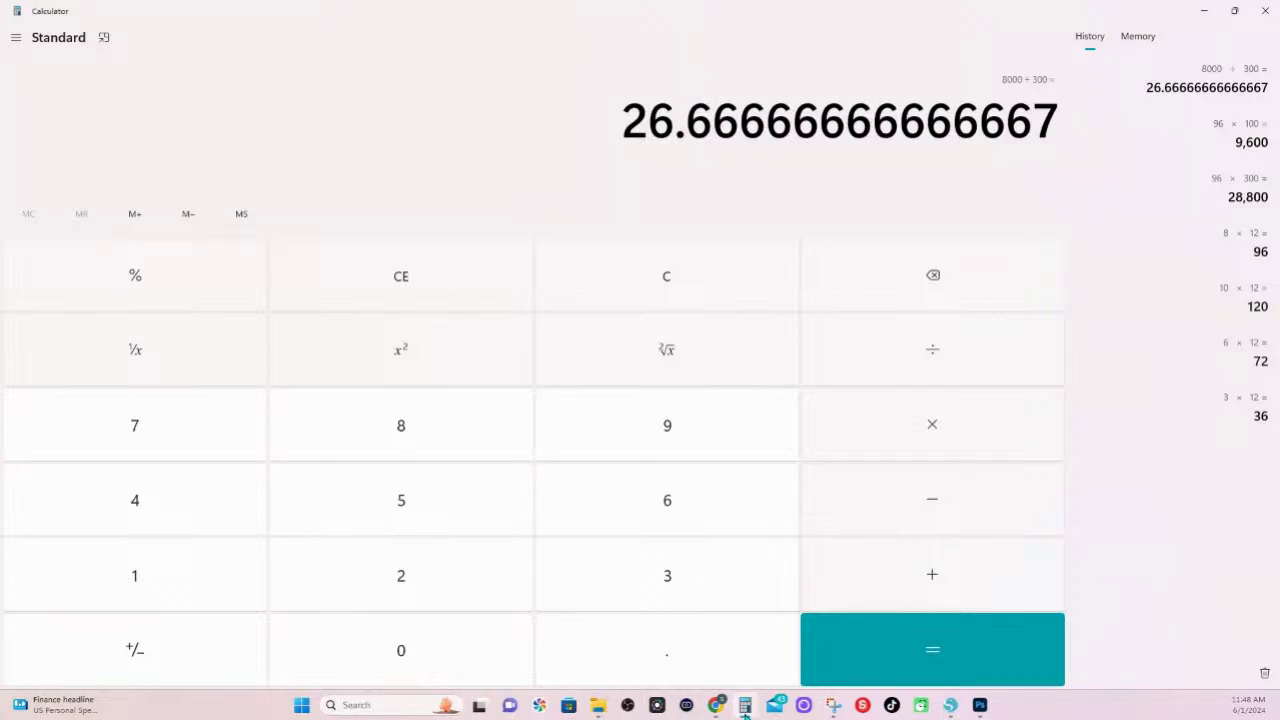
text(8000)
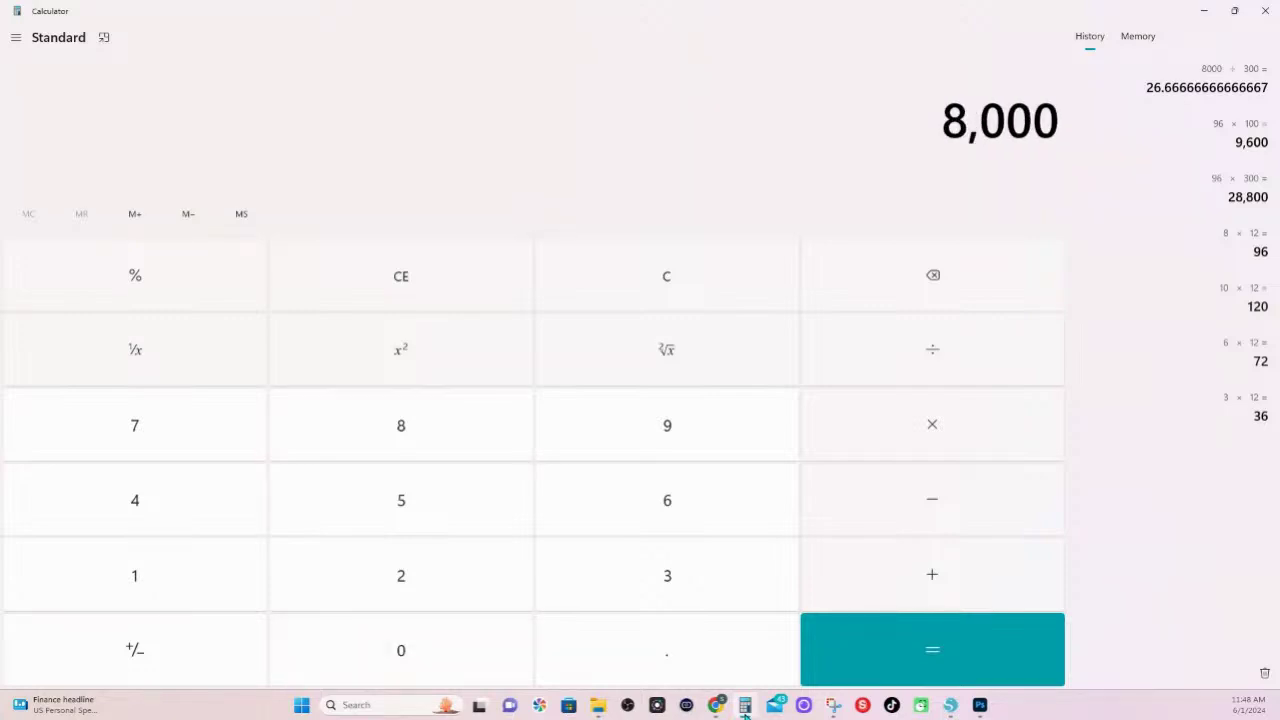
text(/100)
key(Return)
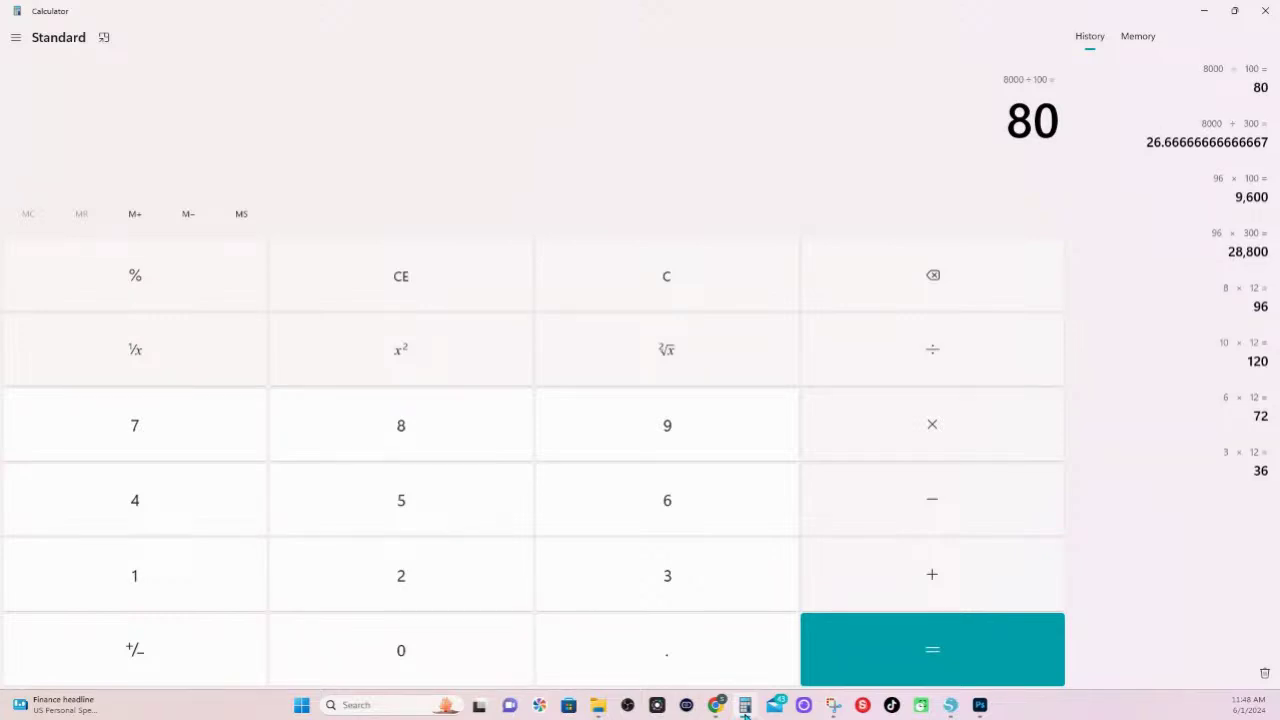
- Return to Canva and change the custom size units from pixels to inches
click(1200, 14)
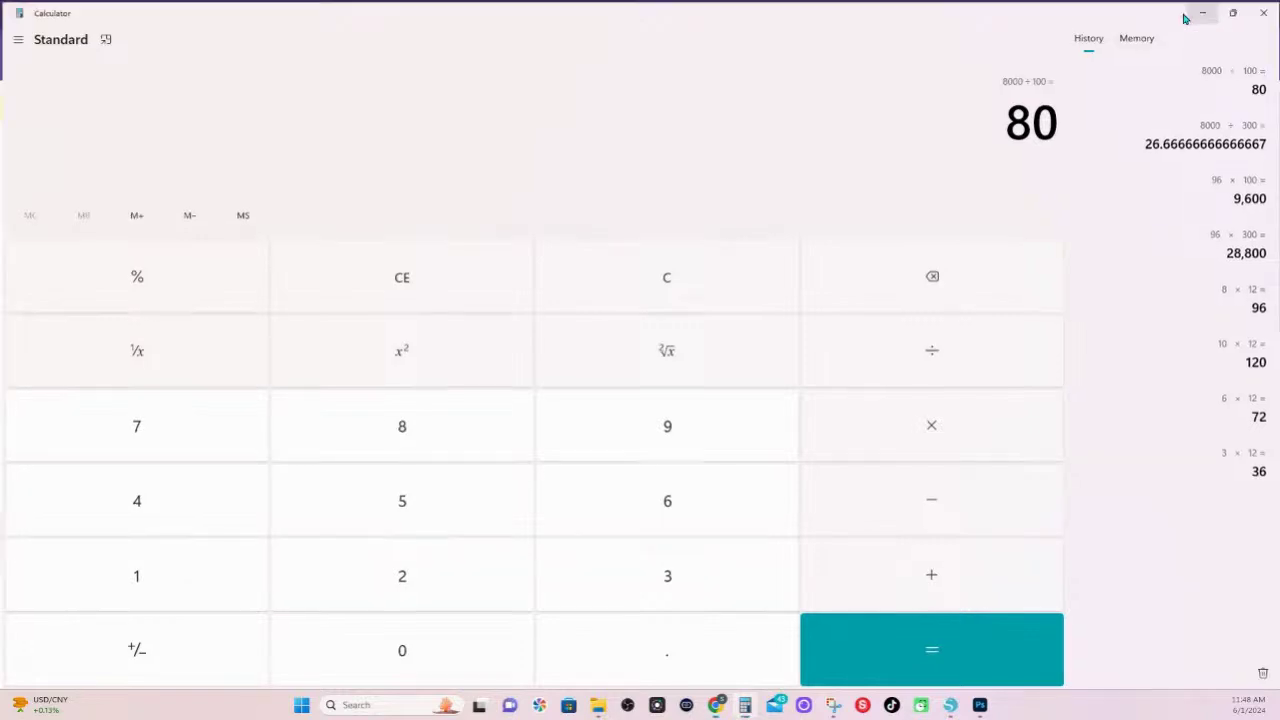
click(1119, 272)
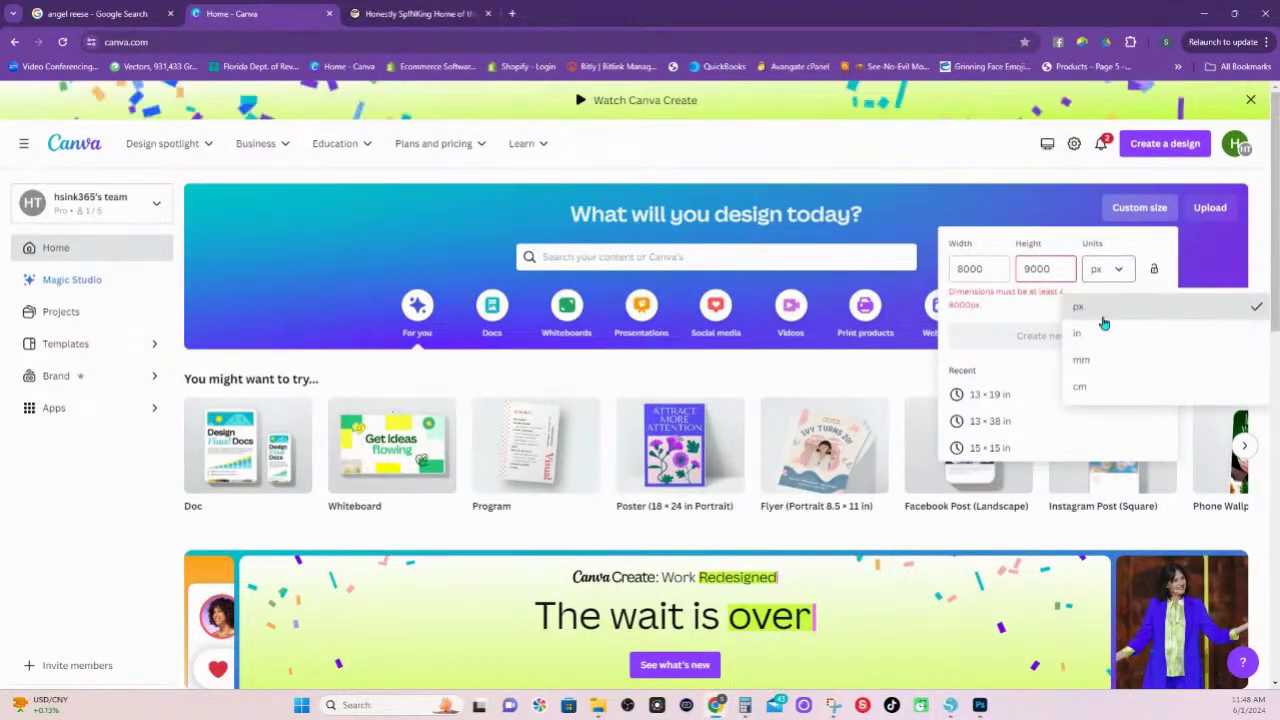
click(1089, 334)
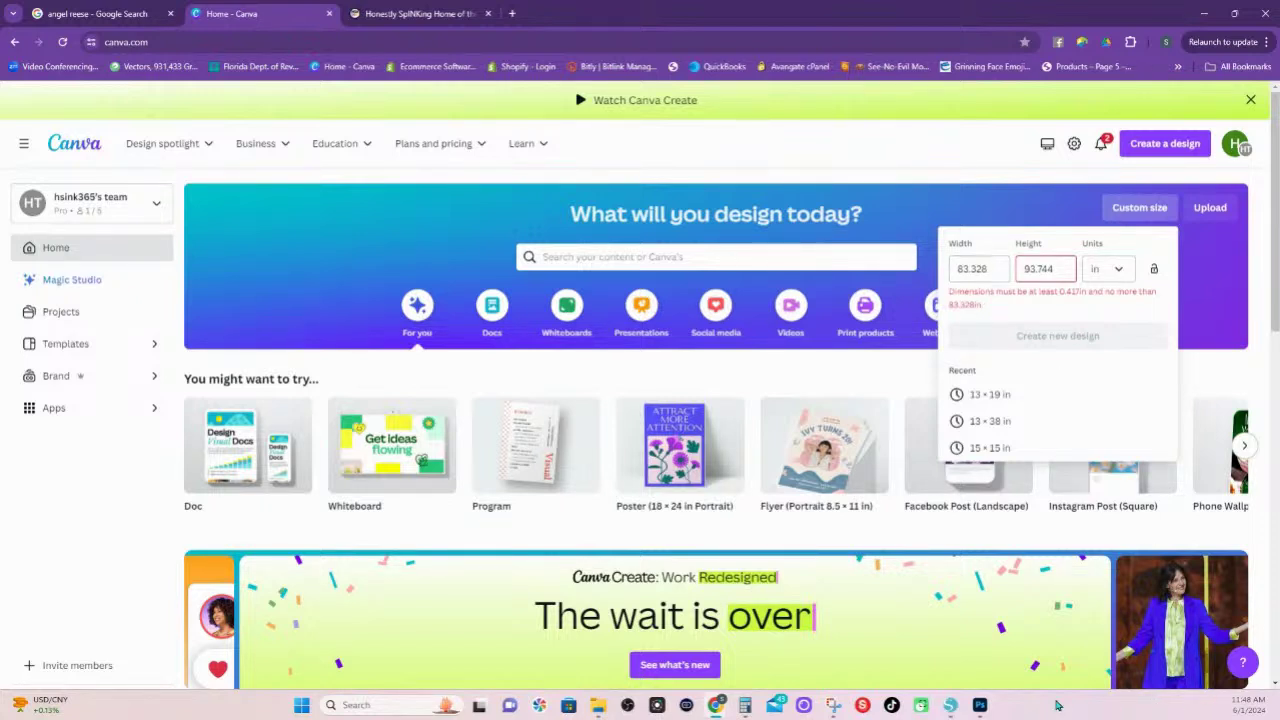
- Switch to Calculator and multiply 83 by 72
click(745, 706)
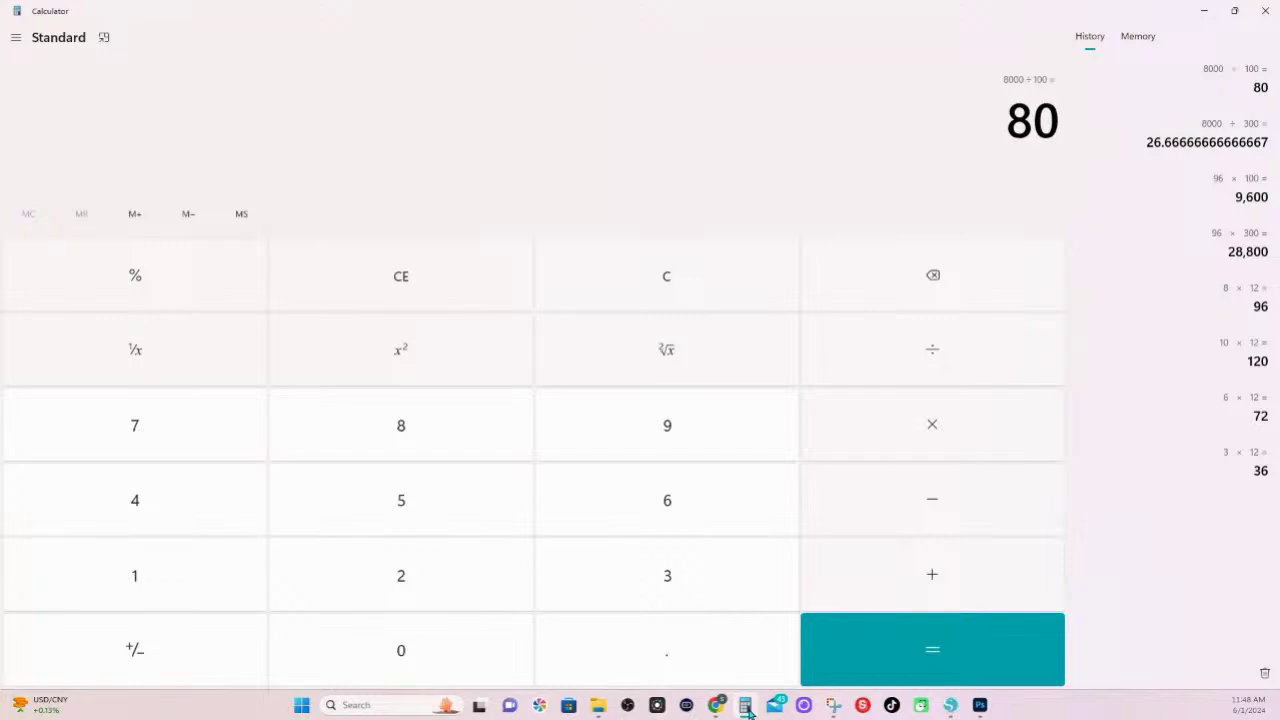
text(83*72)
key(Return)
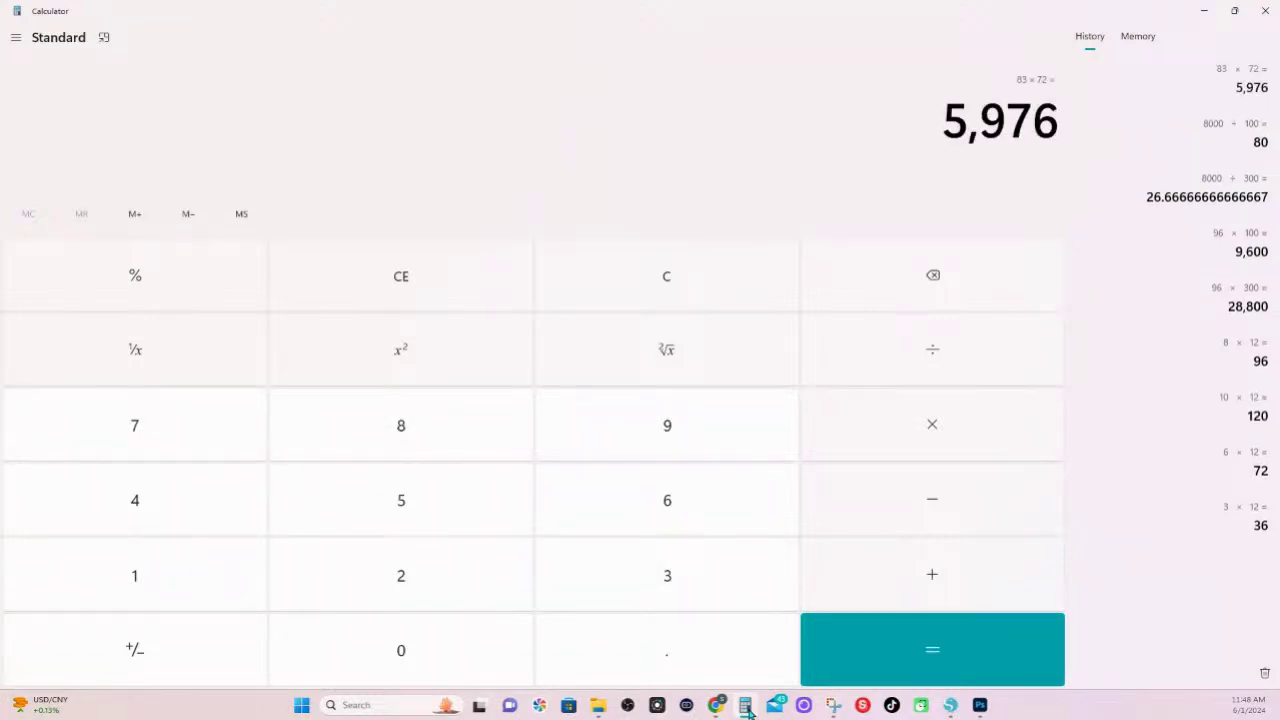
click(686, 281)
text(83/100)
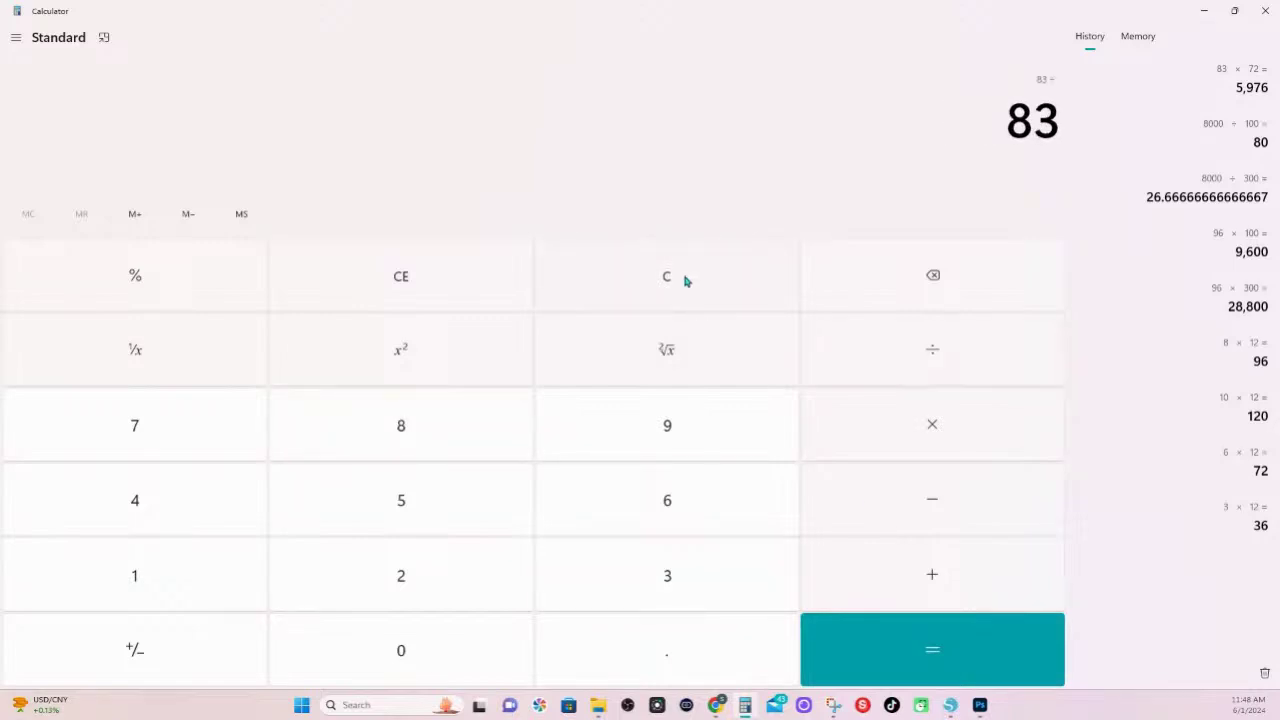
key(Return)
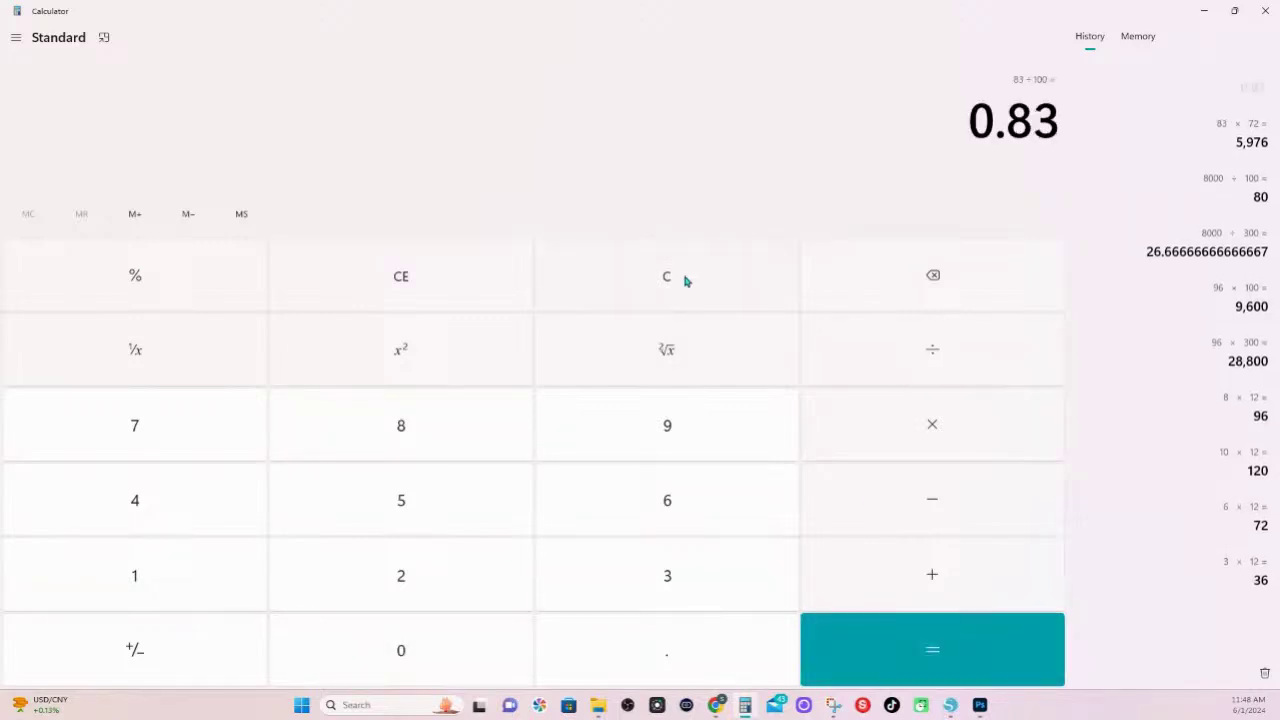
- Clear the current calculation and multiply 83 by 100
click(696, 297)
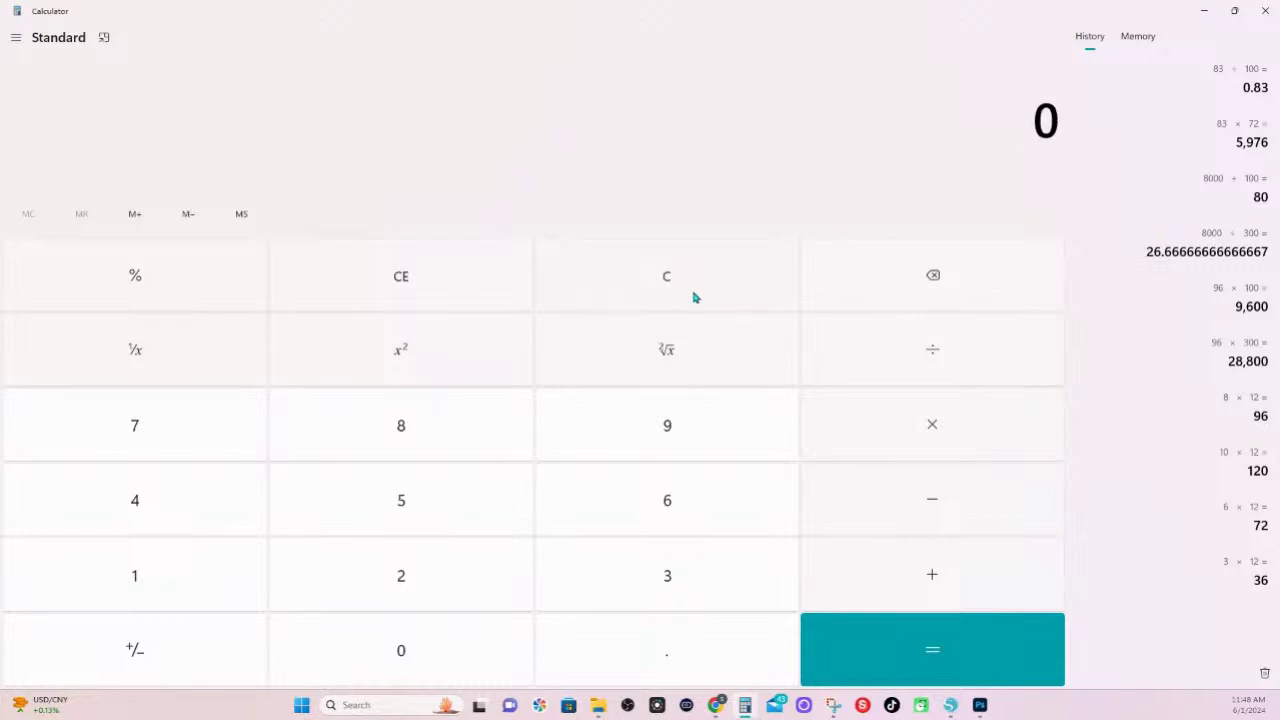
text(83*100)
key(Return)
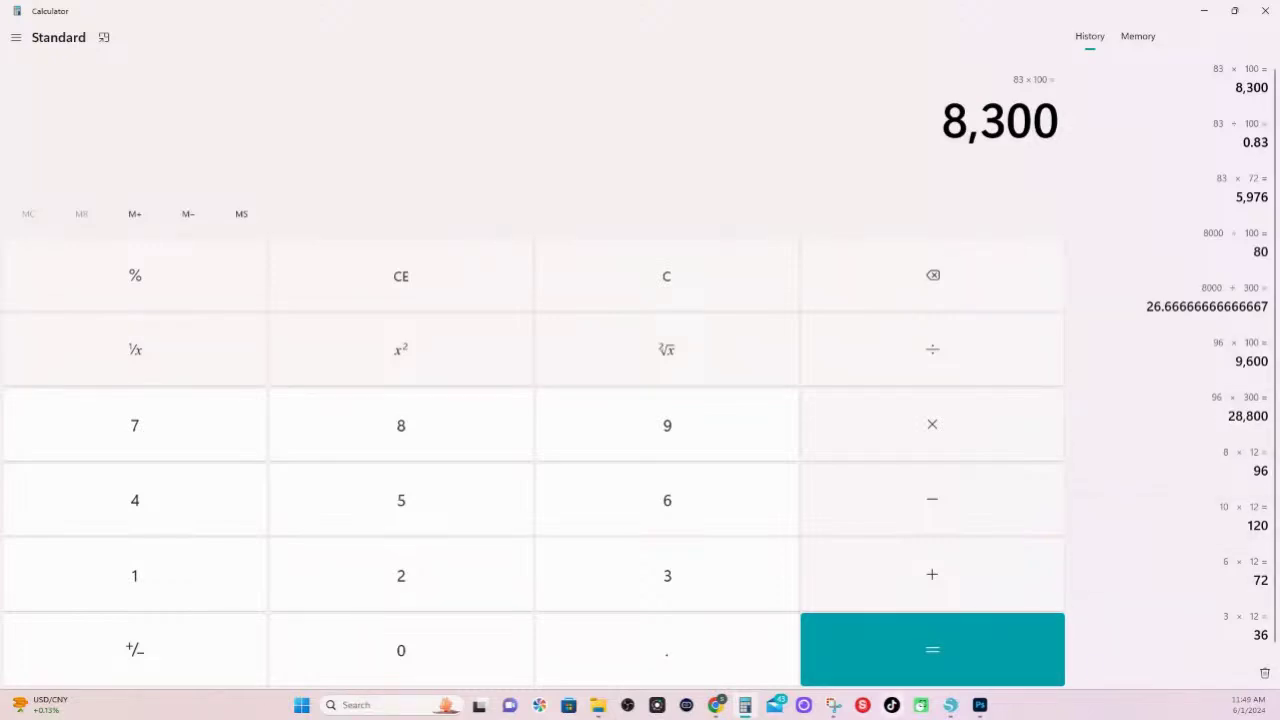
- Switch to Silhouette Studio and bring up the Untitled-3 document with the three yellow rectangles
click(980, 705)
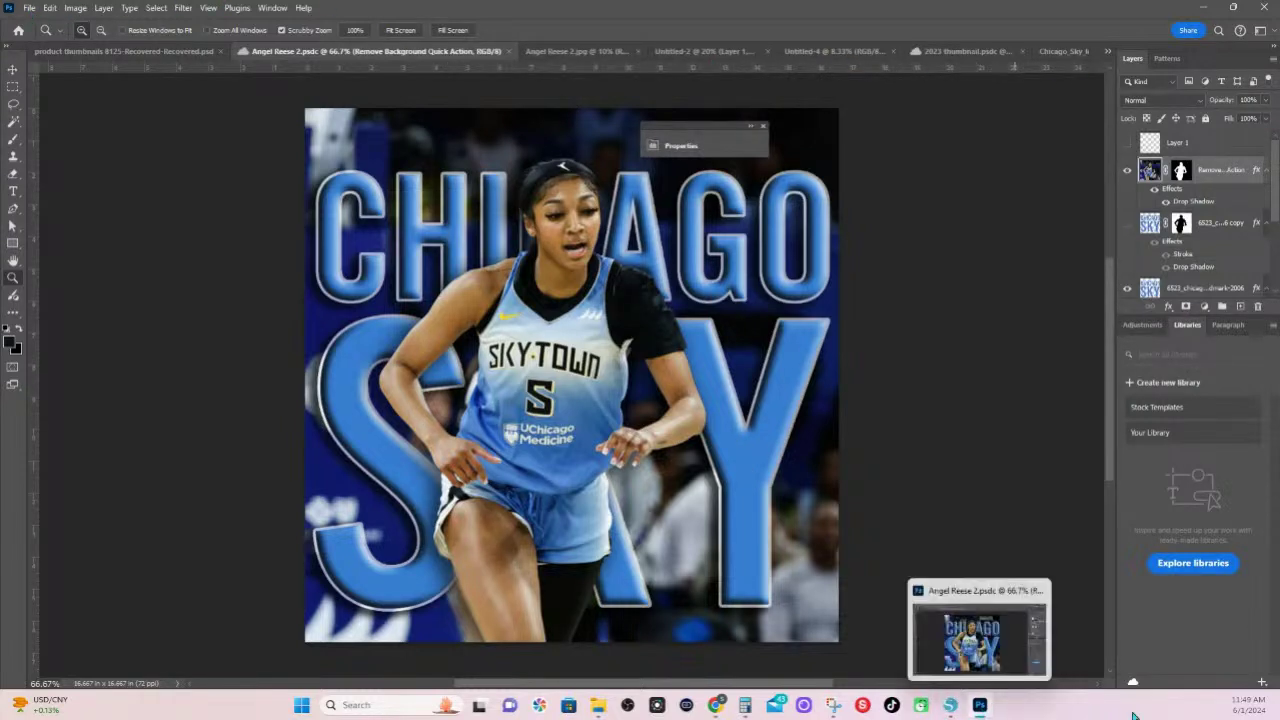
click(950, 705)
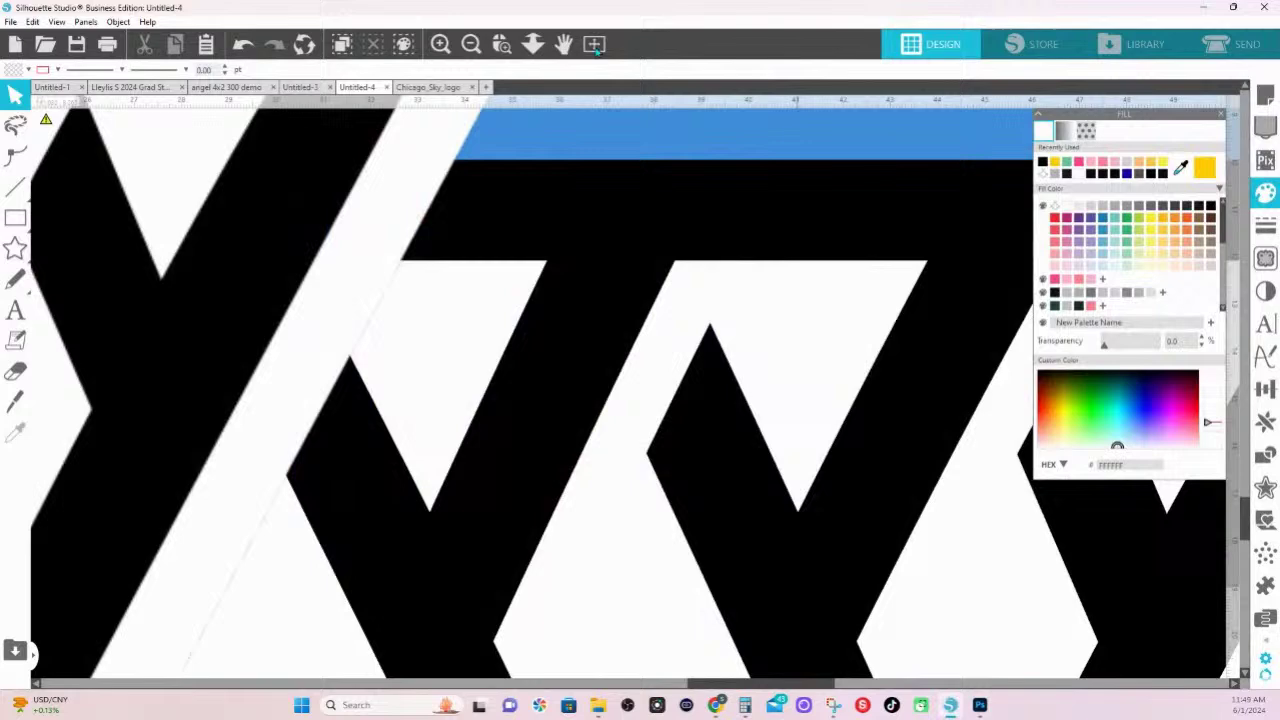
click(420, 90)
click(304, 90)
click(228, 89)
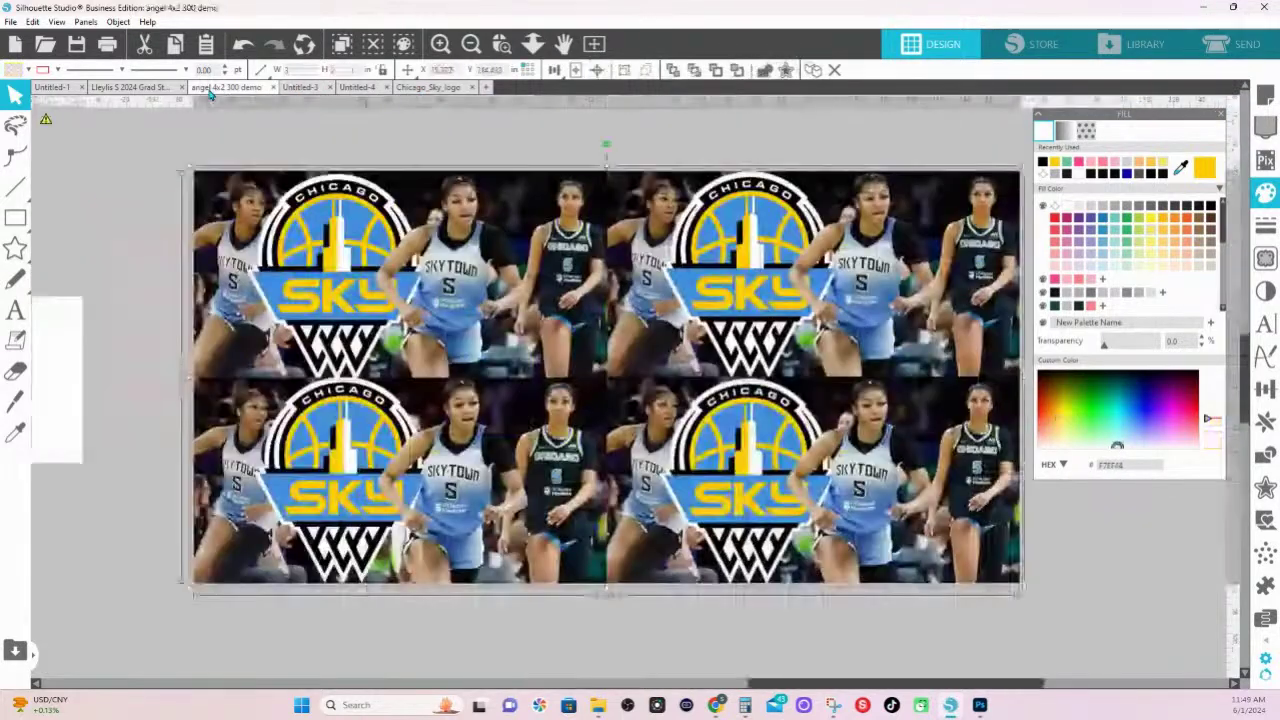
click(305, 89)
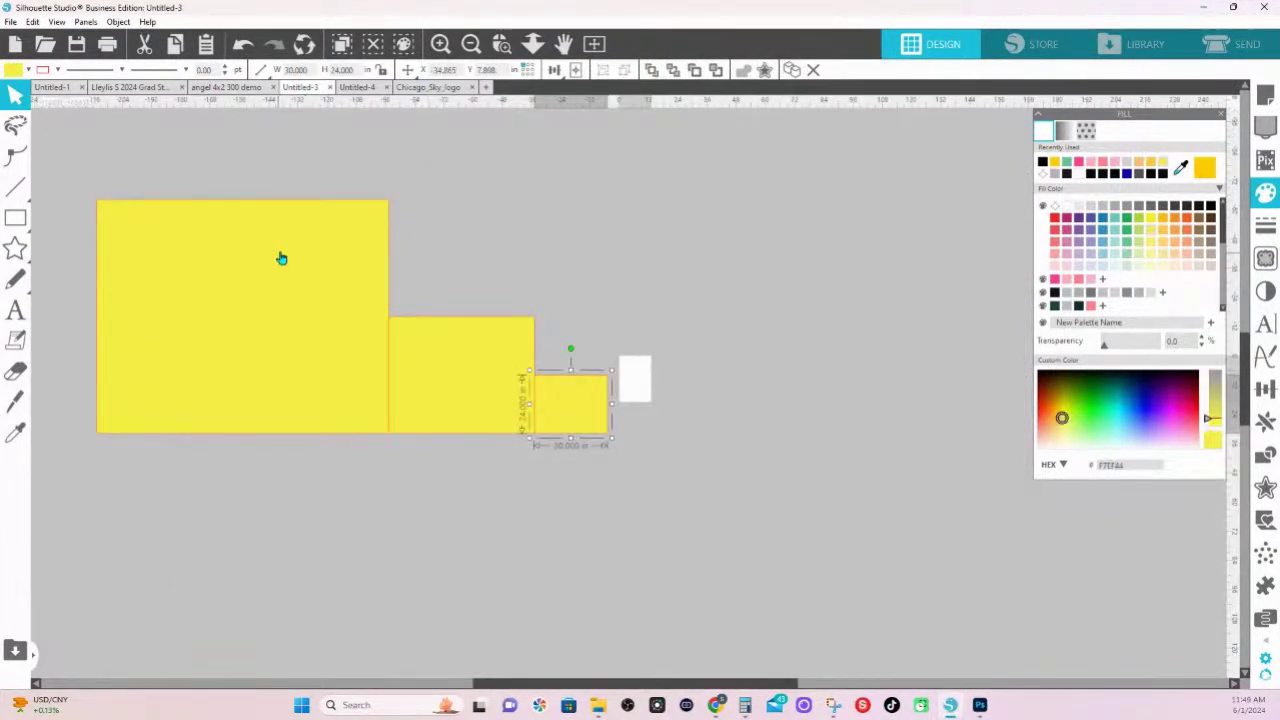
- Select the large, medium and small yellow rectangles in turn to compare their dimensions
click(182, 300)
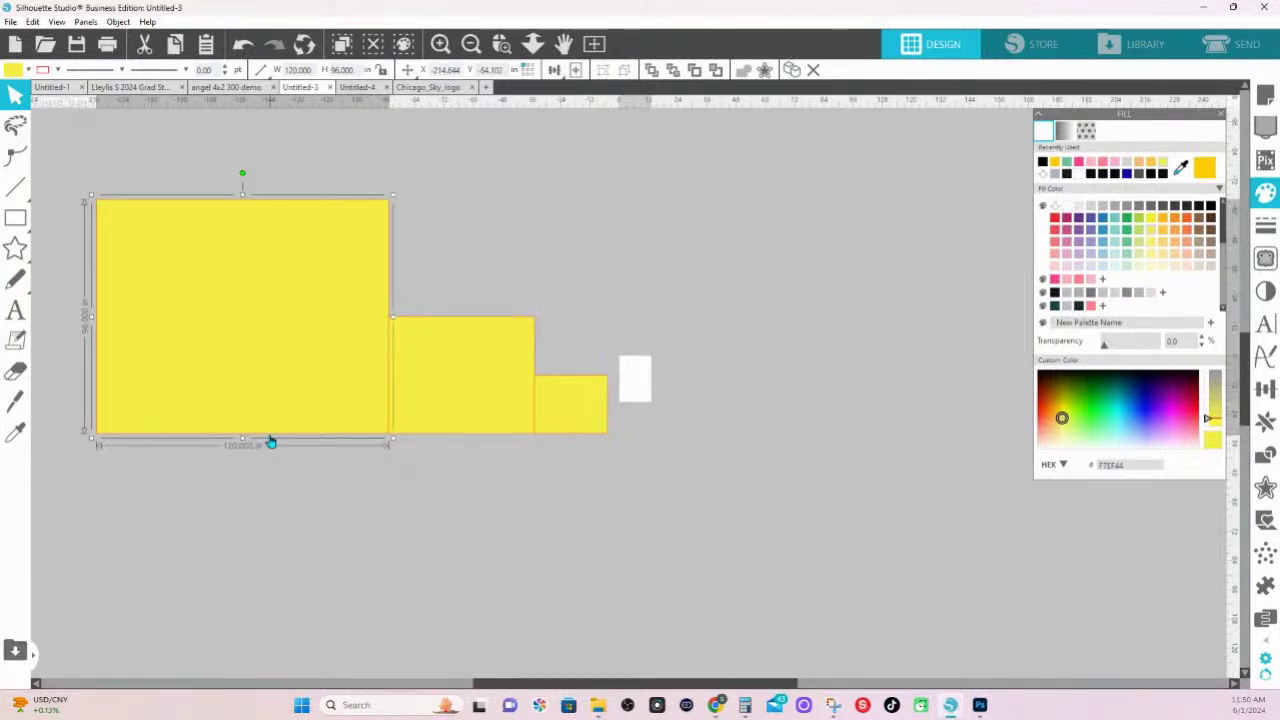
click(450, 400)
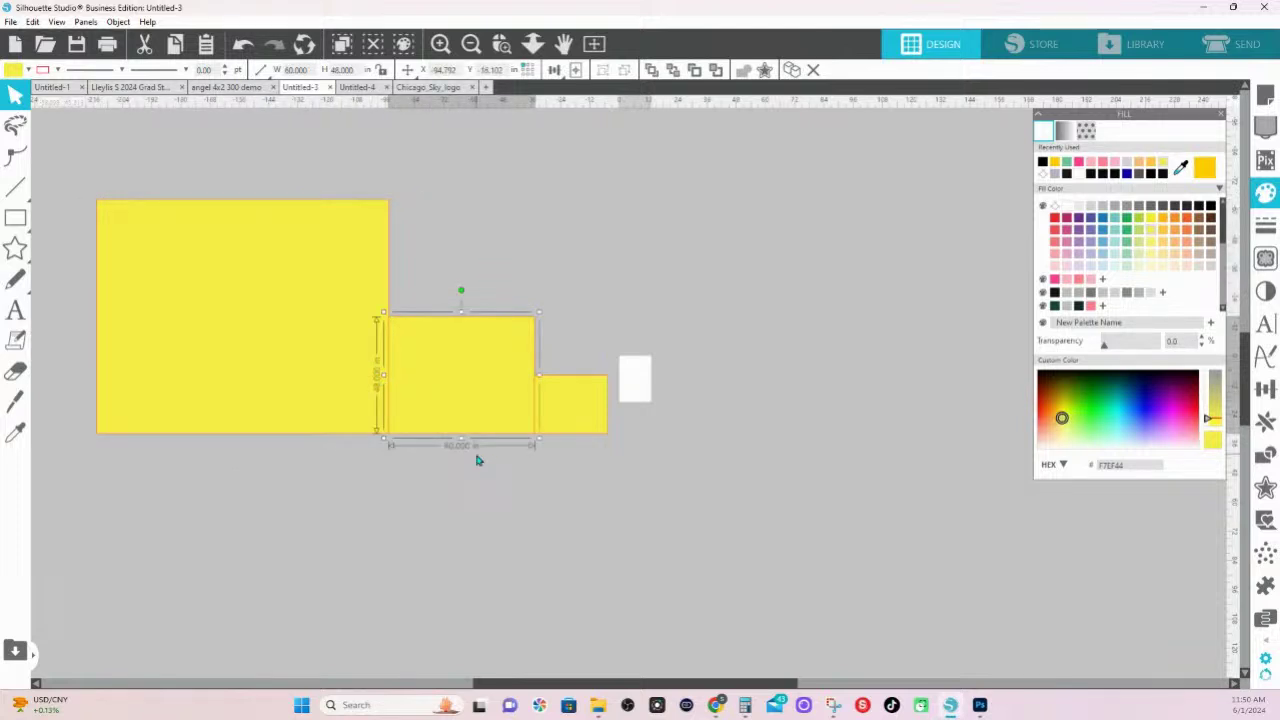
click(583, 416)
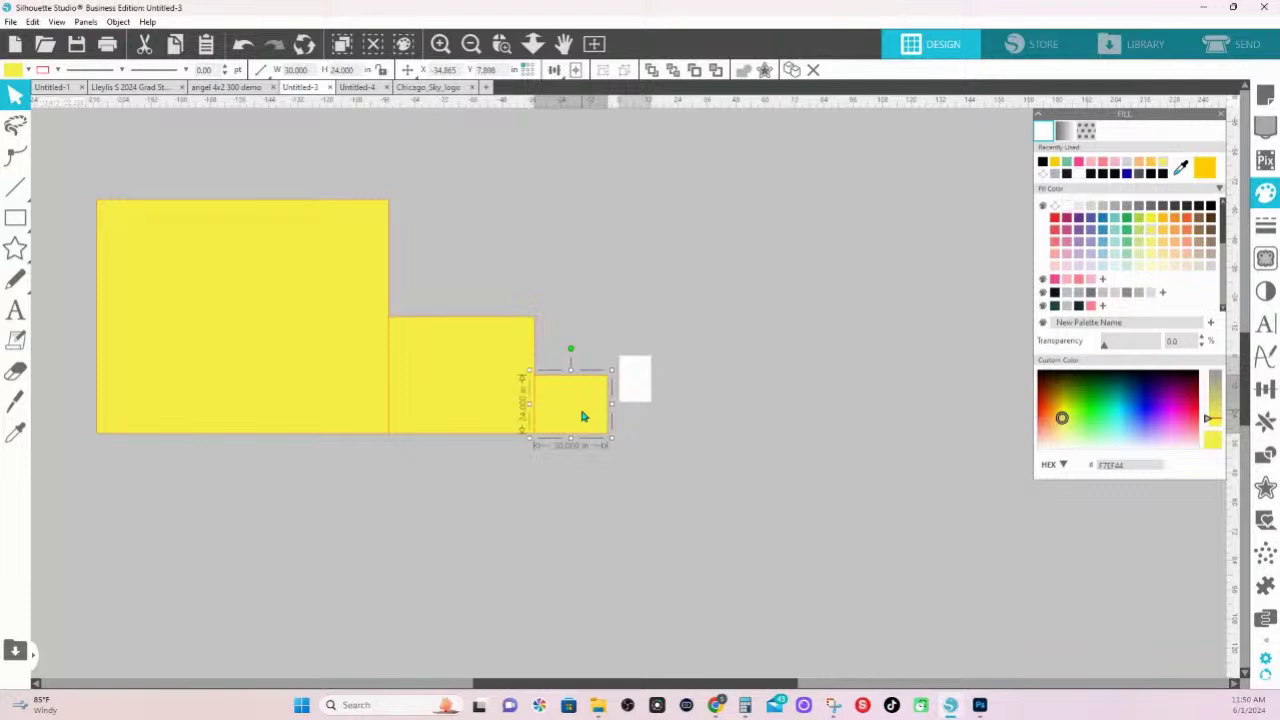
click(331, 290)
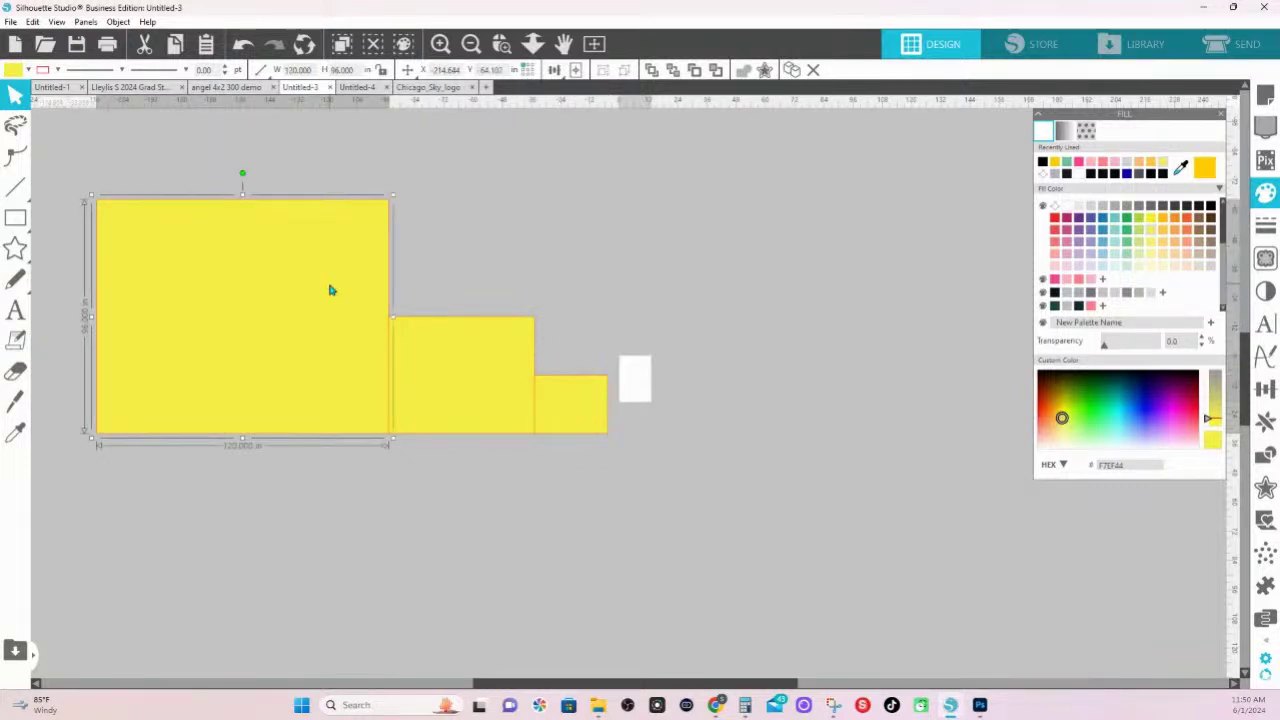
click(589, 424)
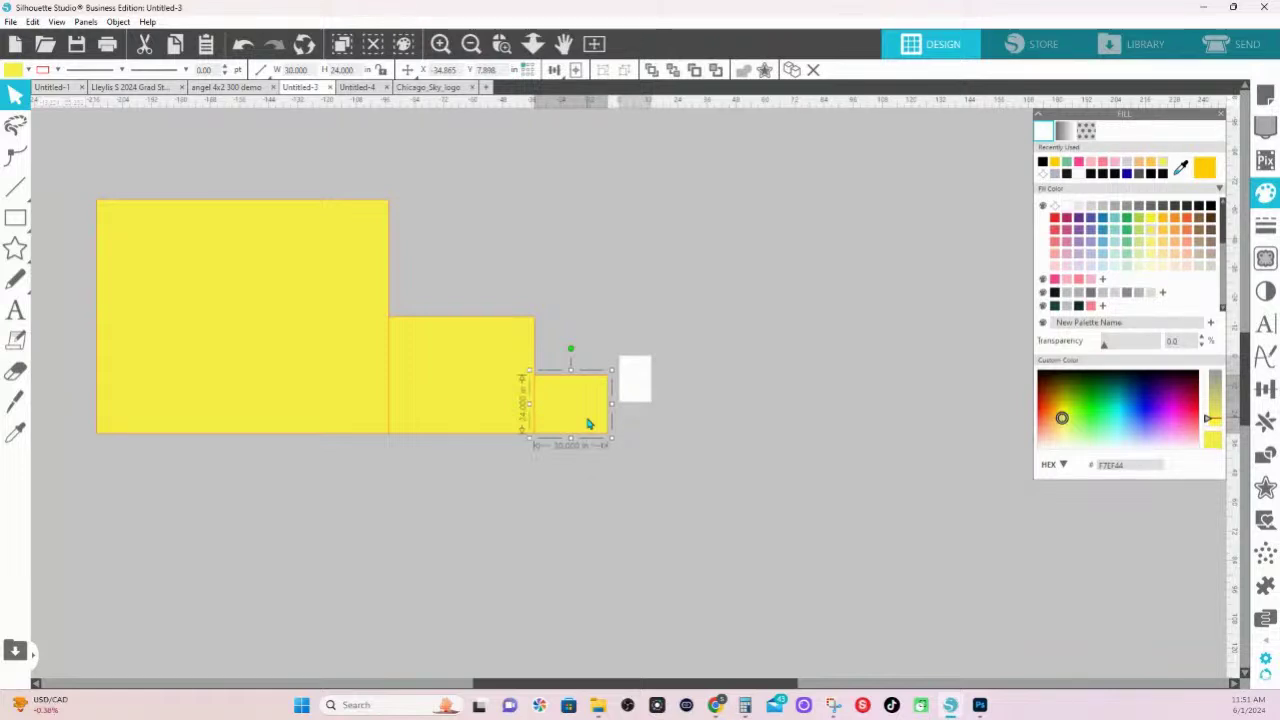
- Place a copy of the largest yellow rectangle below the existing row of rectangles
click(351, 534)
click(313, 350)
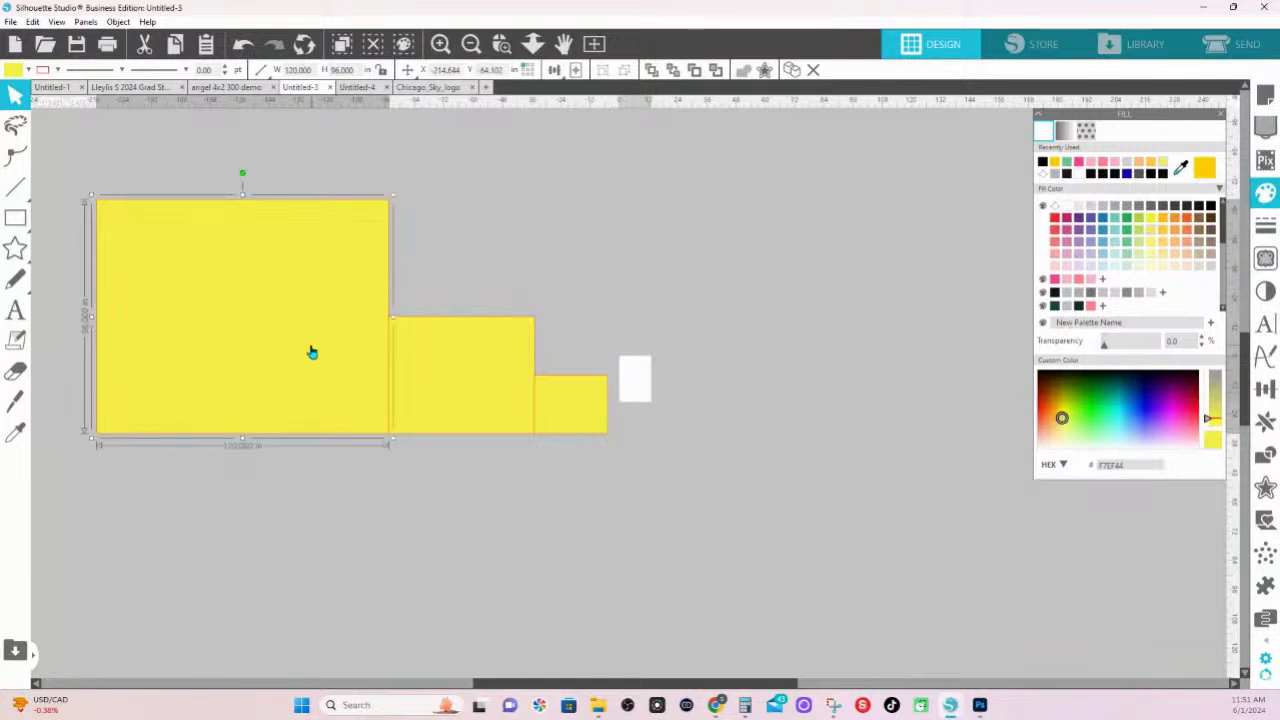
drag(316, 348, 394, 634)
scroll(580, 503, down, 2)
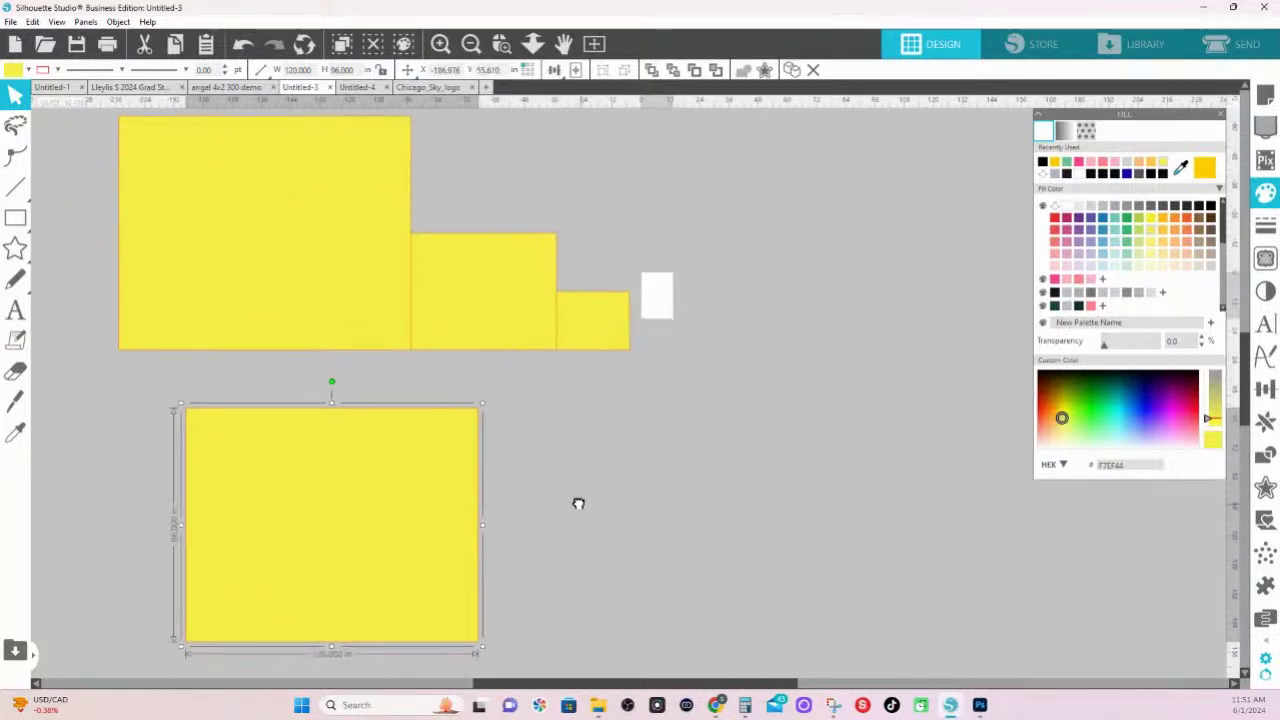
- Scale the copied rectangle by 50% twice, down to 30 by 24 in
click(1265, 421)
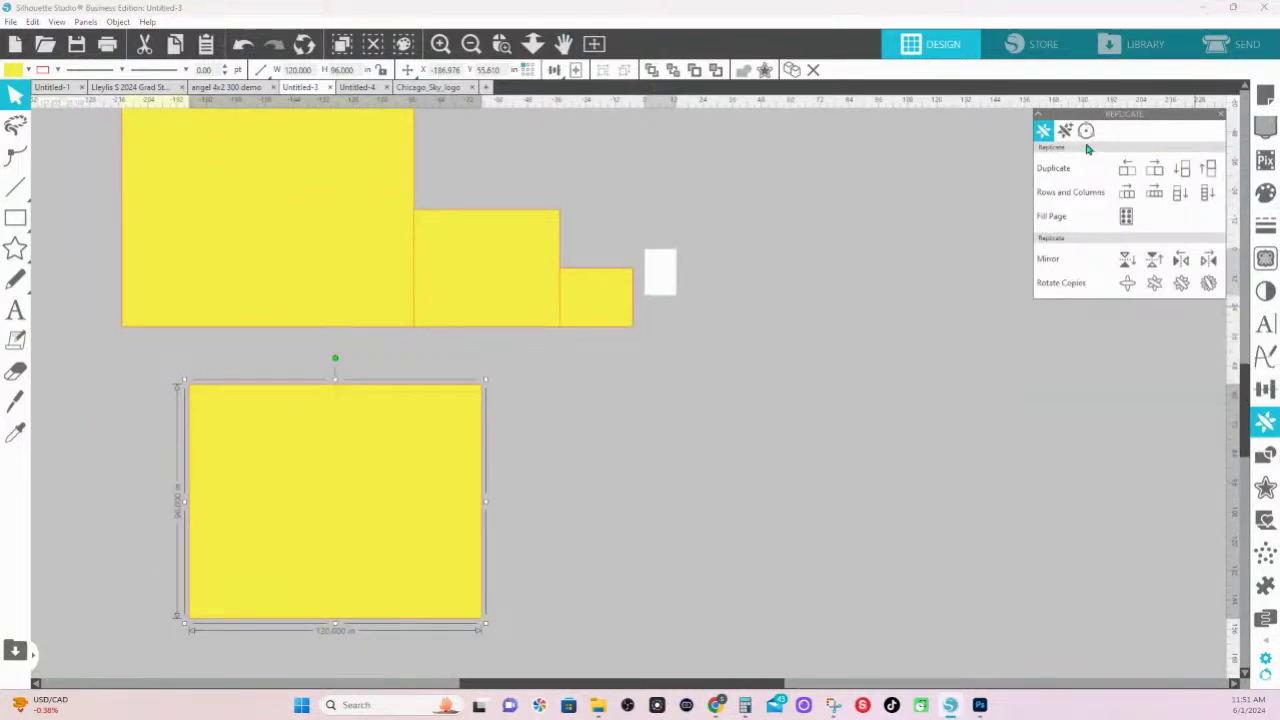
click(1265, 389)
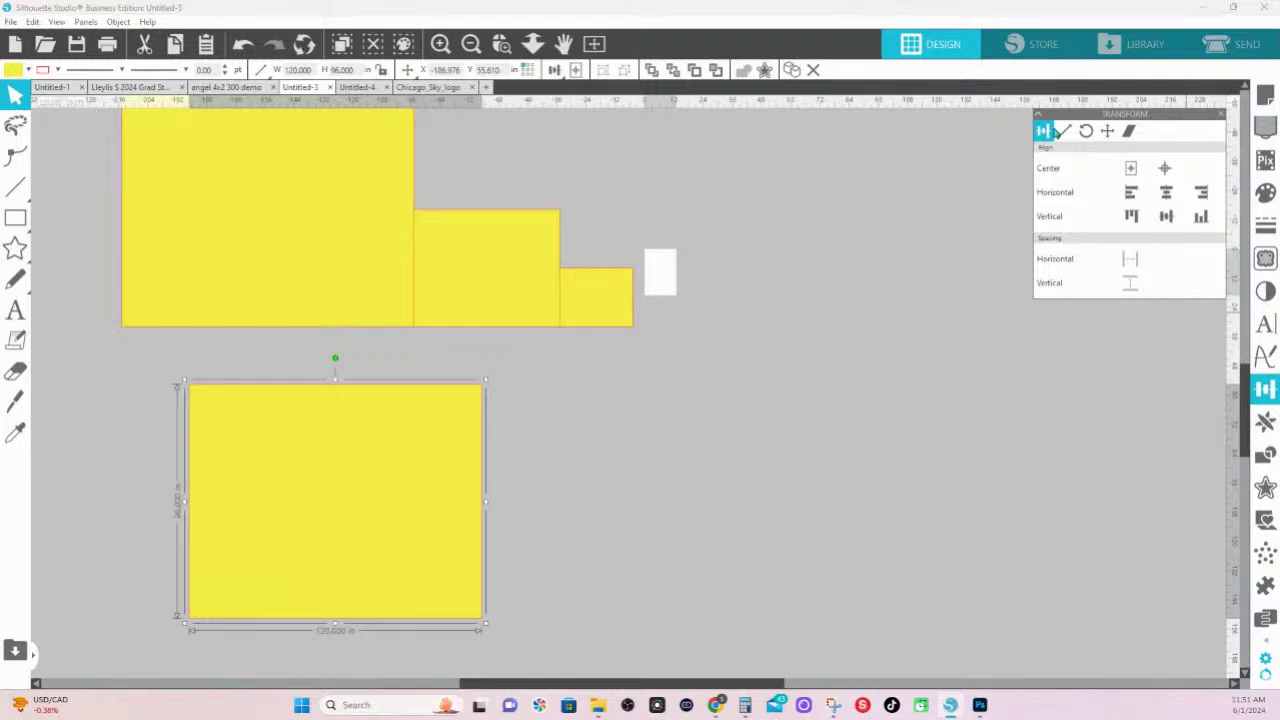
click(1066, 135)
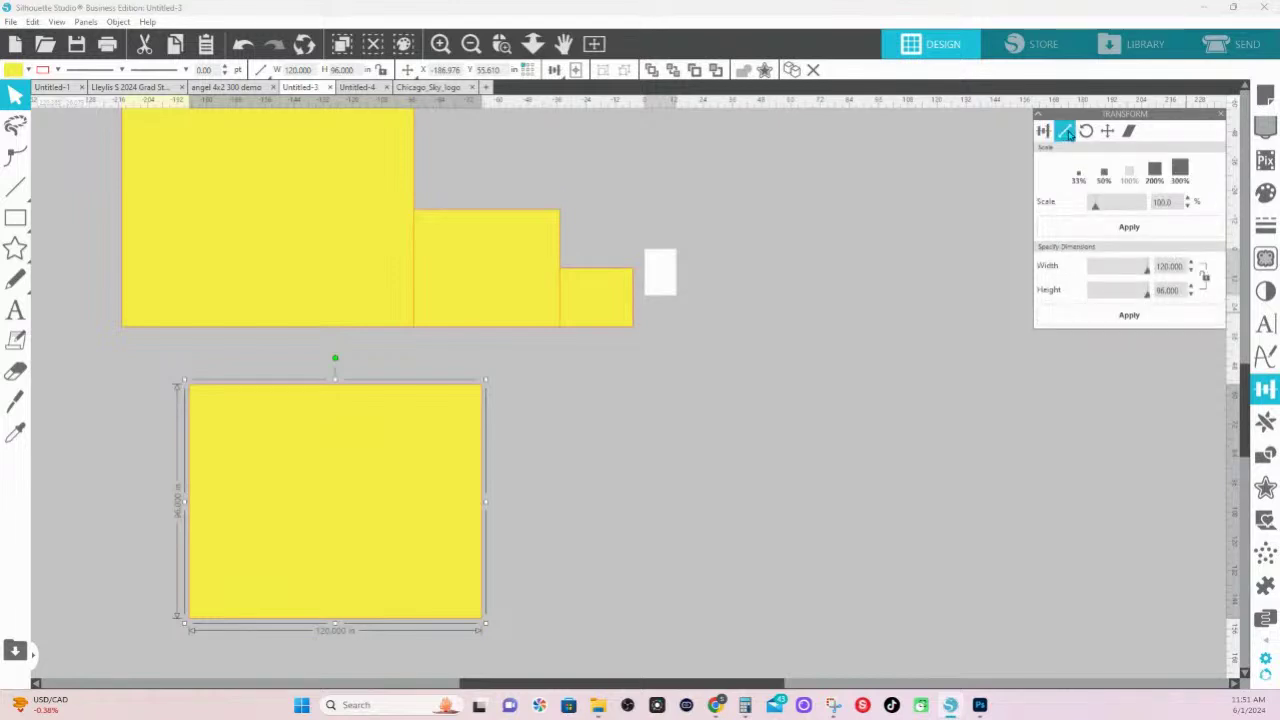
click(1103, 175)
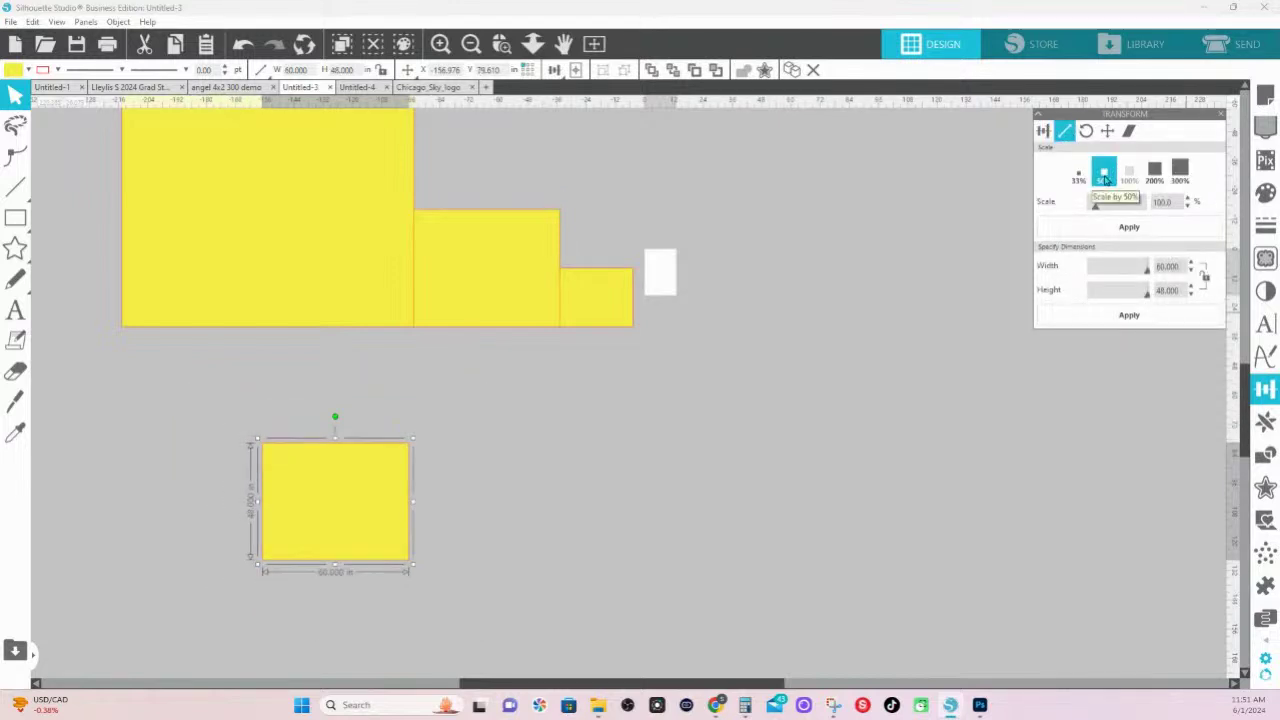
click(1103, 175)
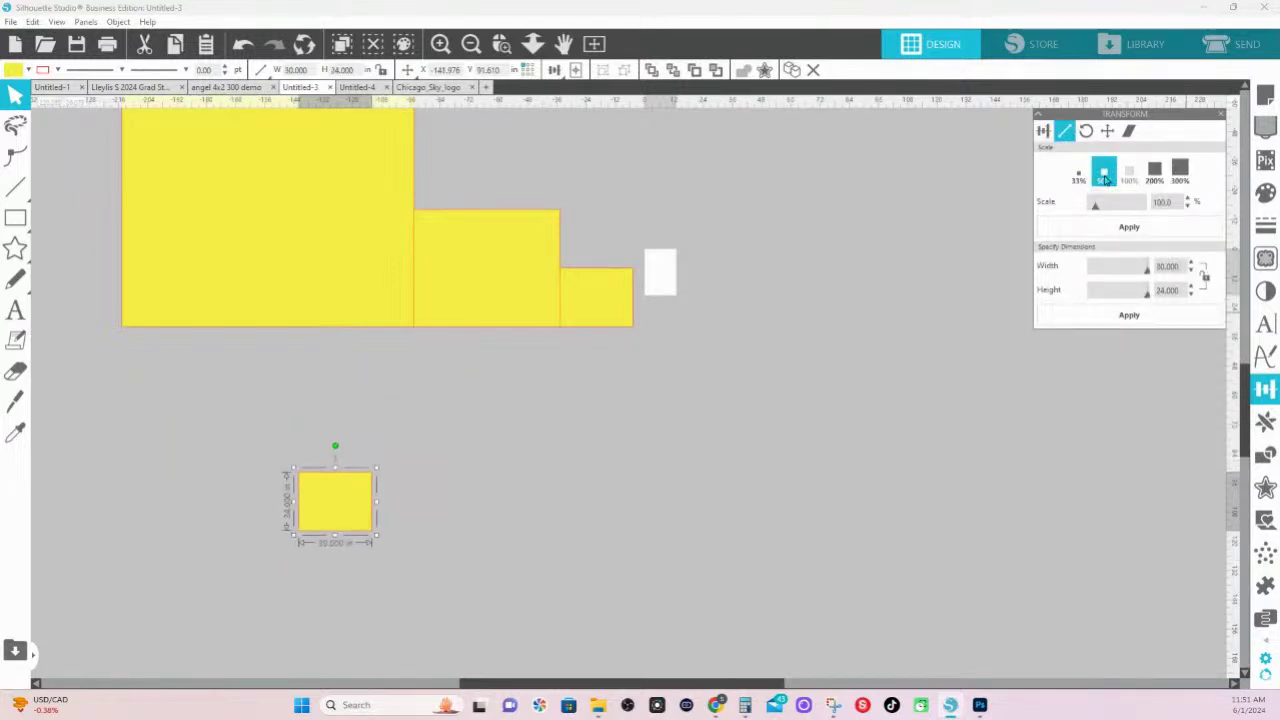
- Move the scaled-down rectangle up and to the right, to about X -130.7 in, Y 73.0 in
click(501, 44)
drag(284, 436, 452, 544)
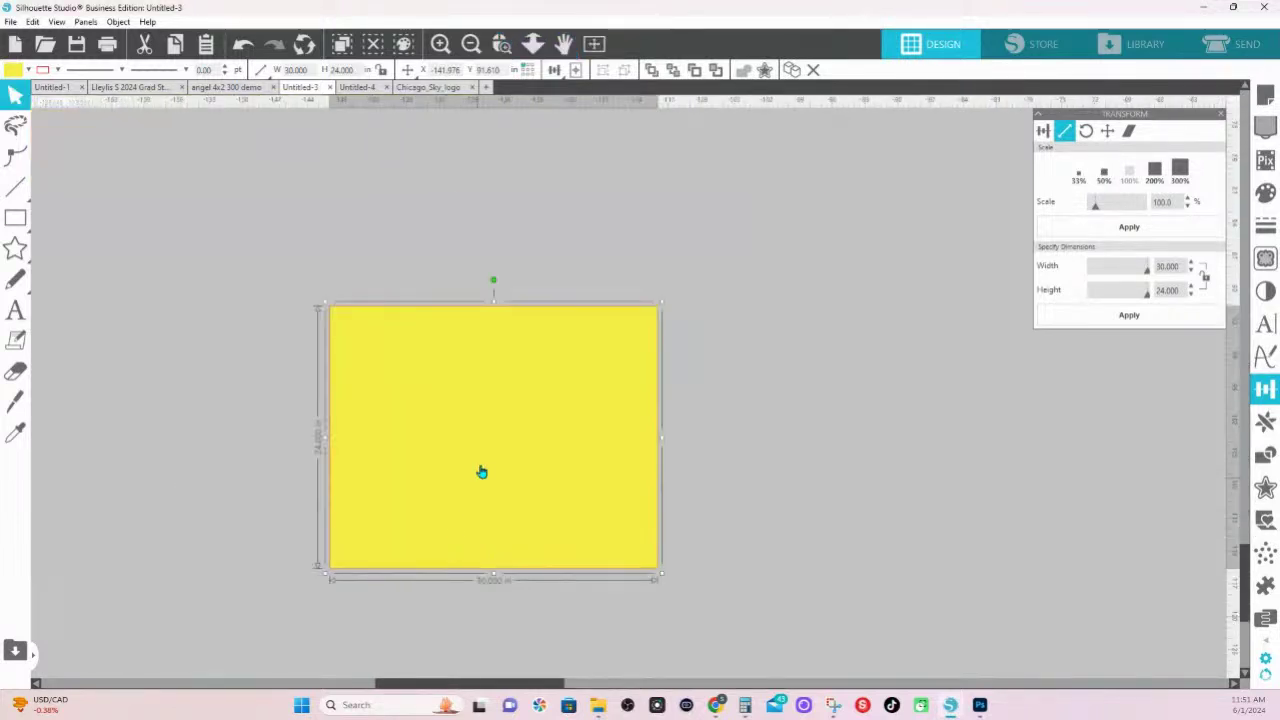
drag(480, 471, 603, 266)
scroll(510, 300, up, 1)
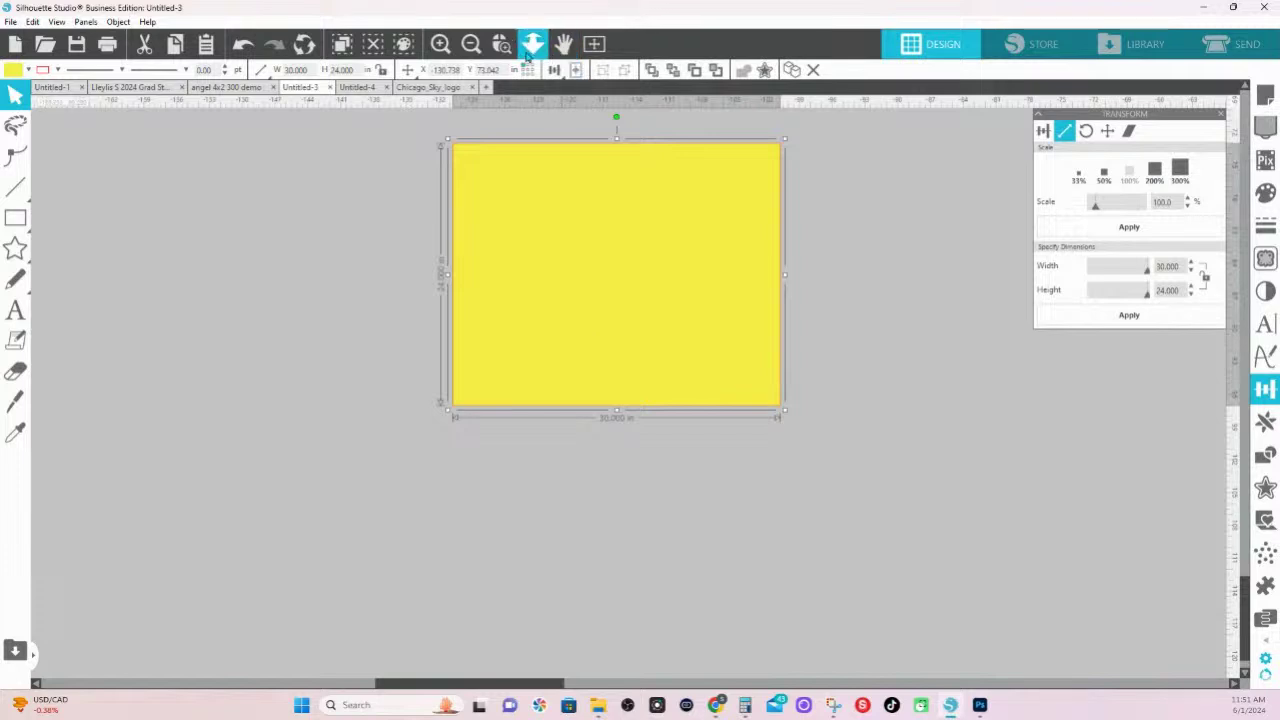
click(501, 44)
drag(392, 146, 813, 371)
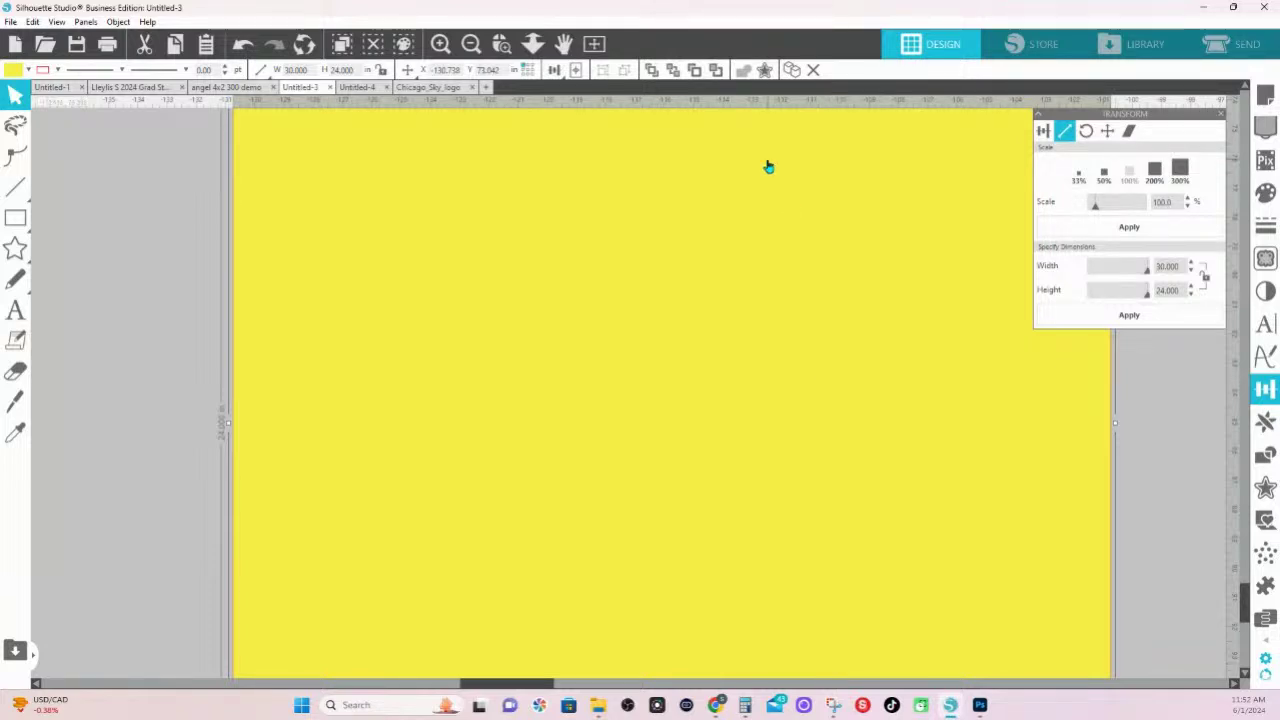
- Switch to the angel 4x2 300 demo document and examine the upper-left tile's logo and player photos up close
click(247, 89)
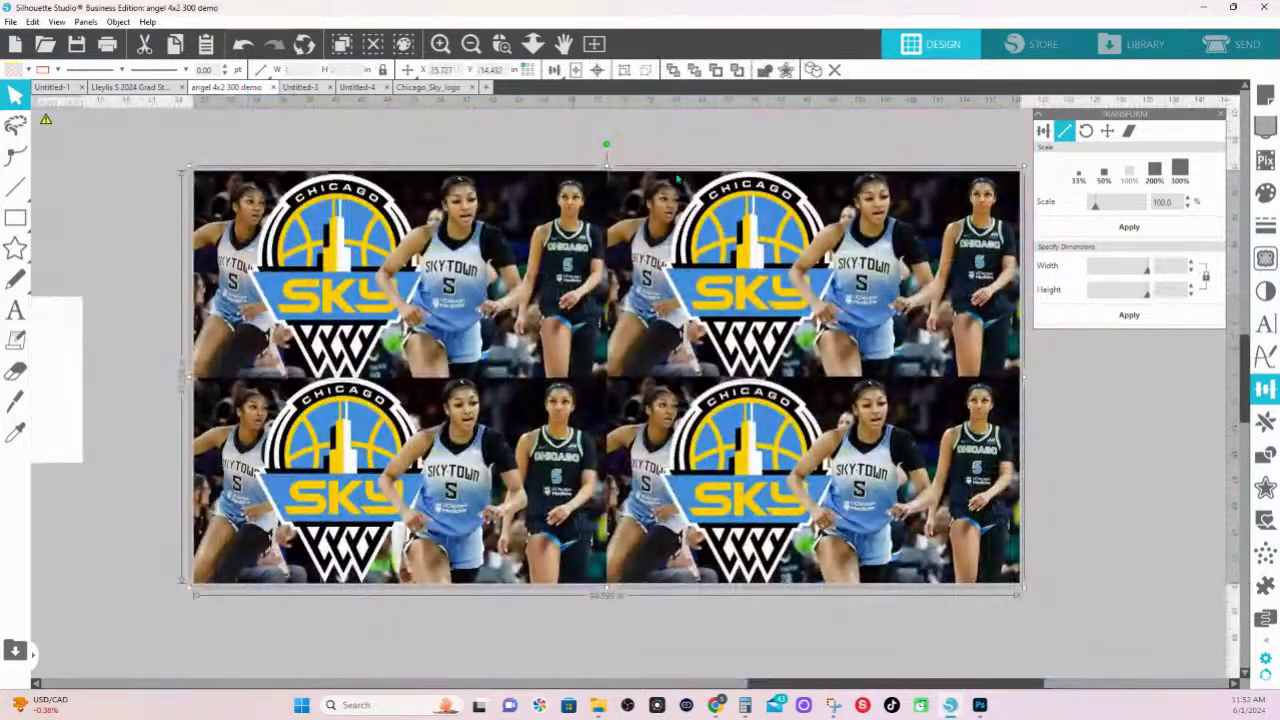
click(501, 43)
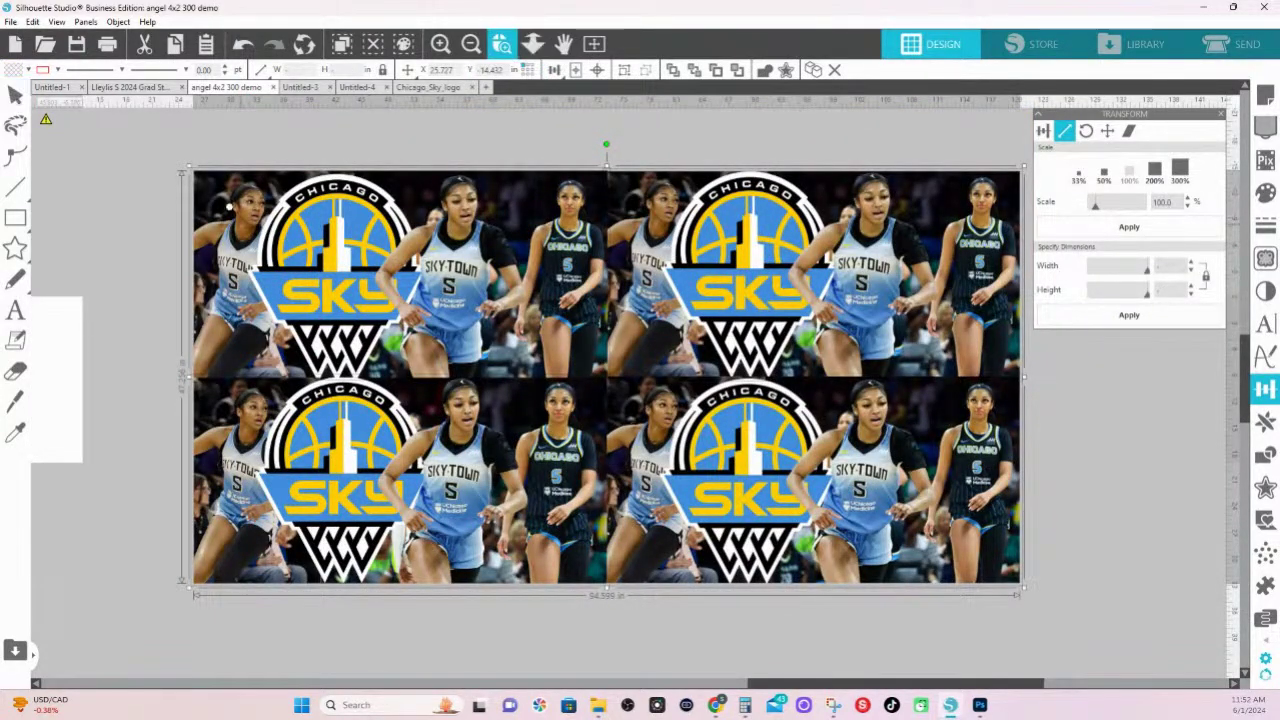
drag(178, 170, 612, 388)
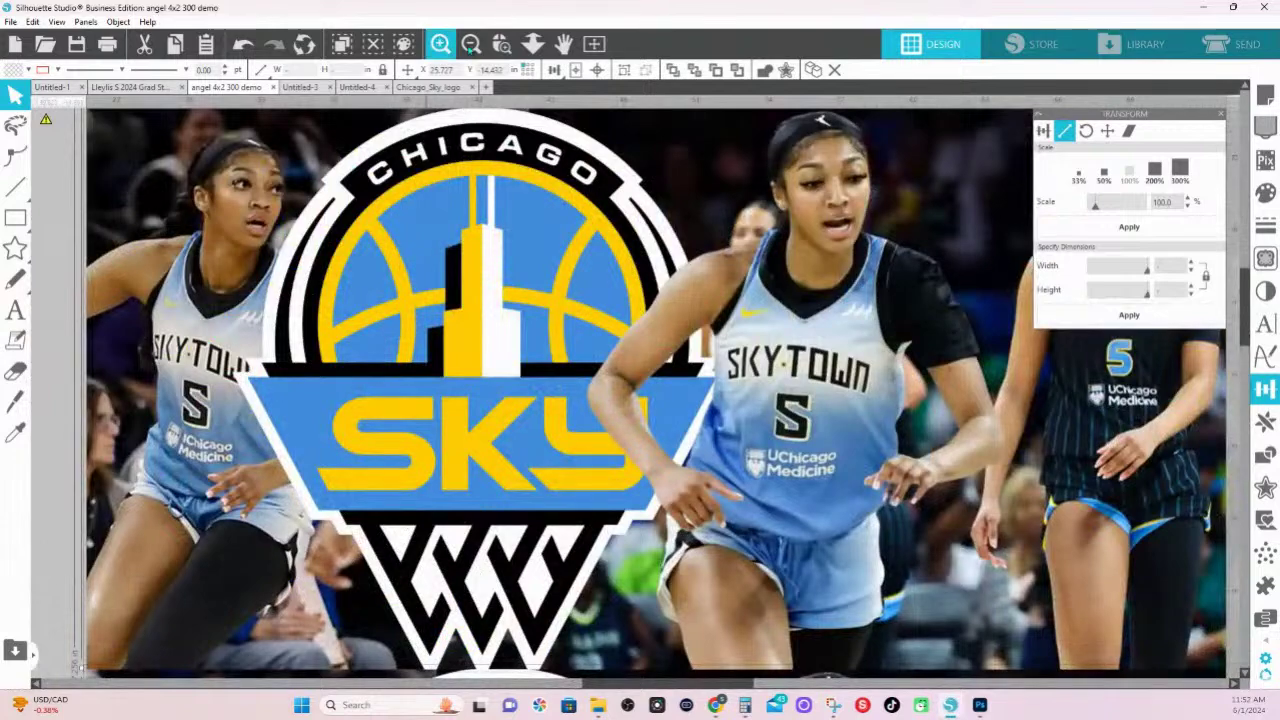
click(501, 43)
drag(99, 139, 753, 294)
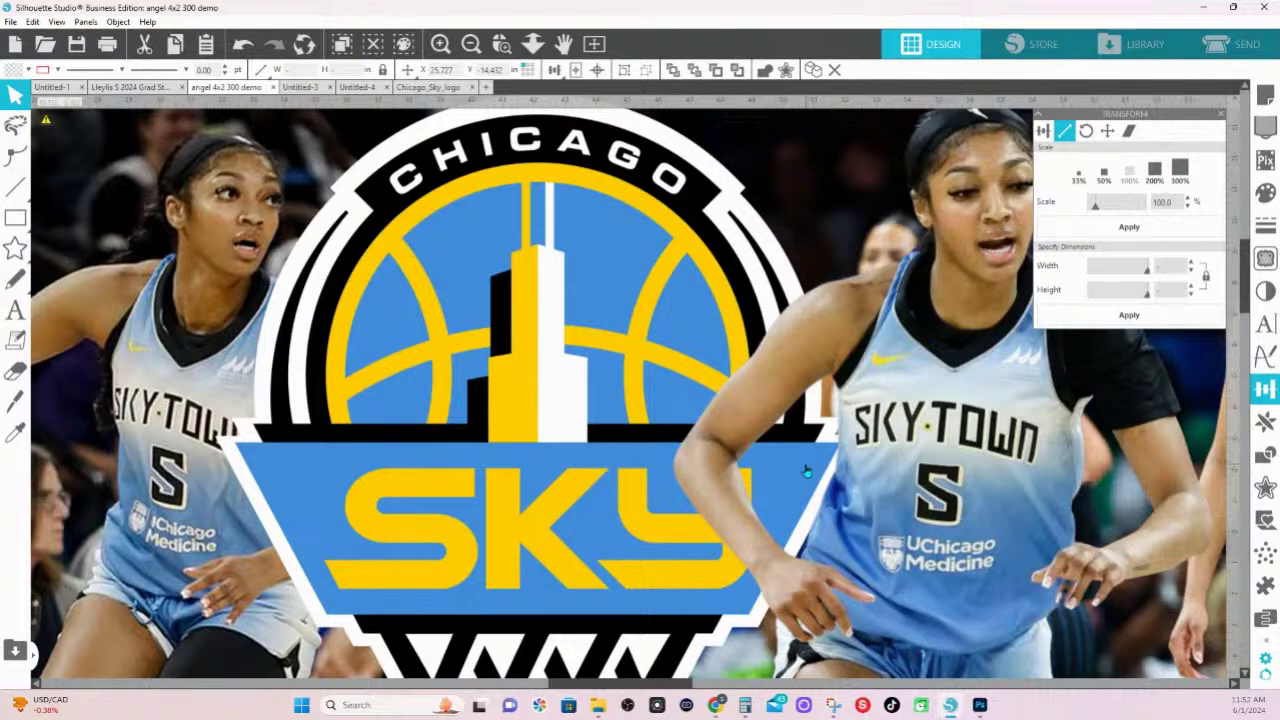
- Examine the image quality across the neighbouring tiles, finishing with the Sky logo in the lower-left tile
key(space)
drag(1148, 474, 226, 372)
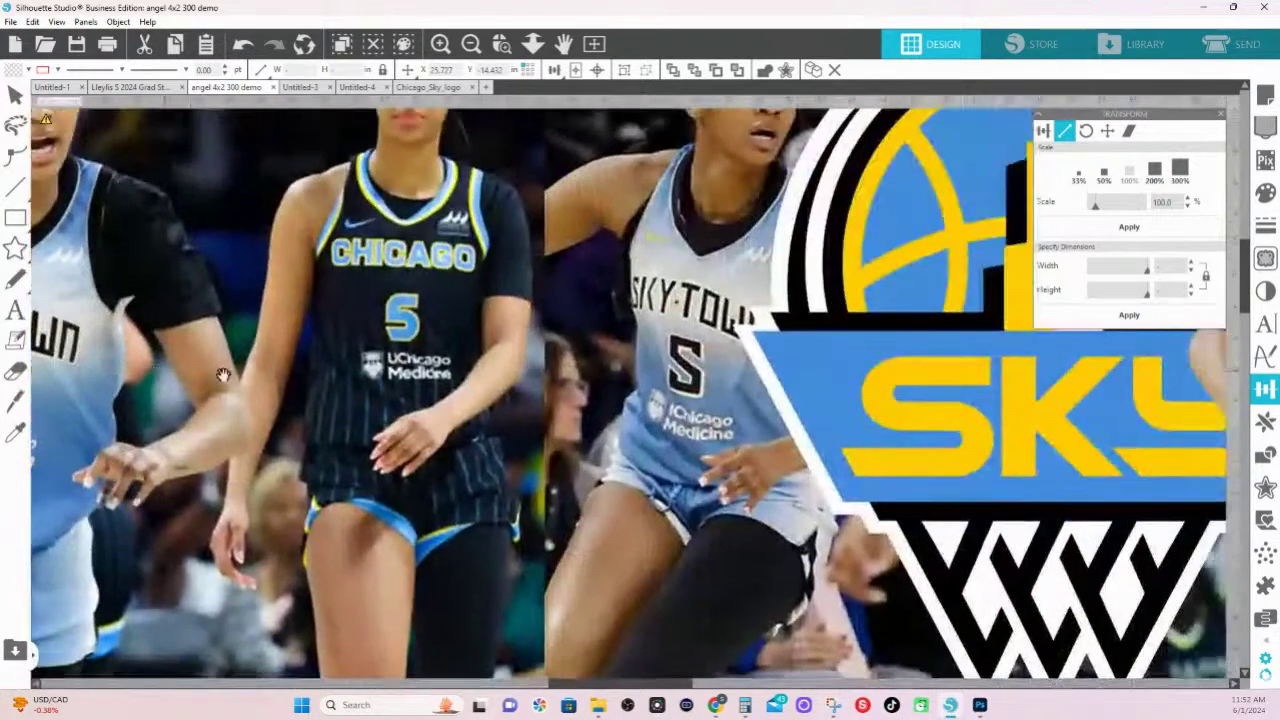
drag(1105, 432, 635, 501)
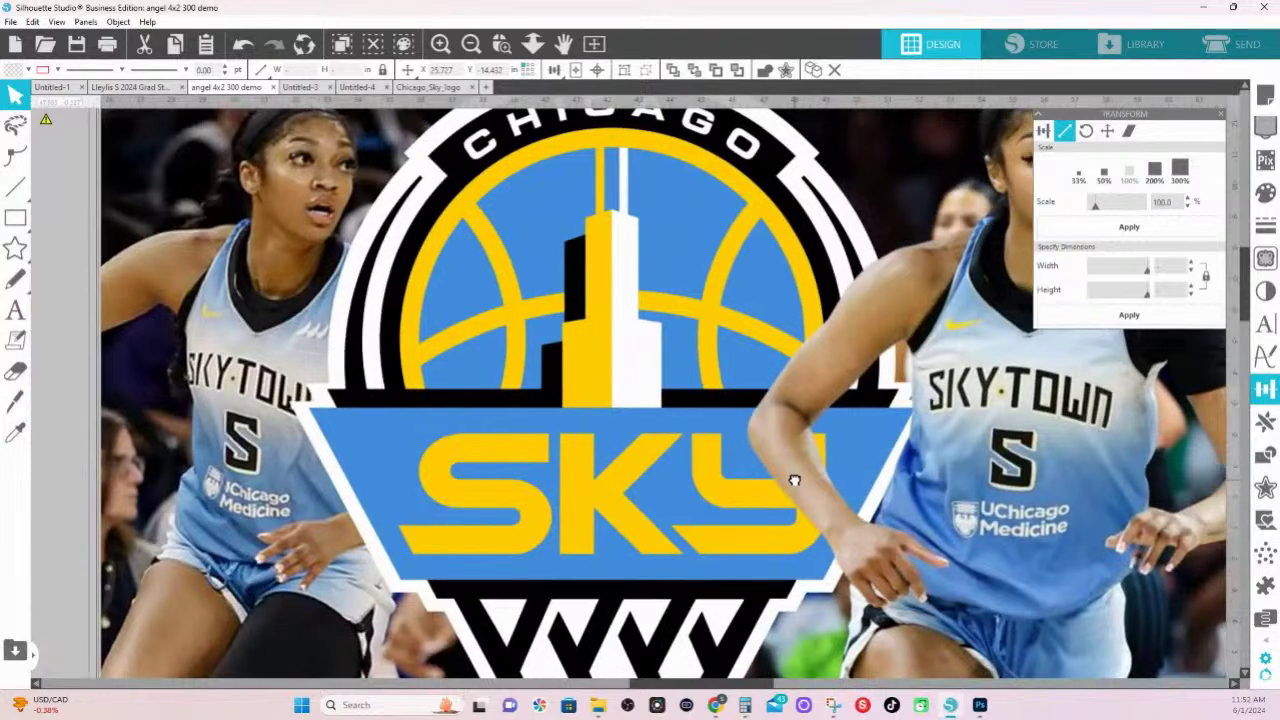
drag(794, 480, 770, 481)
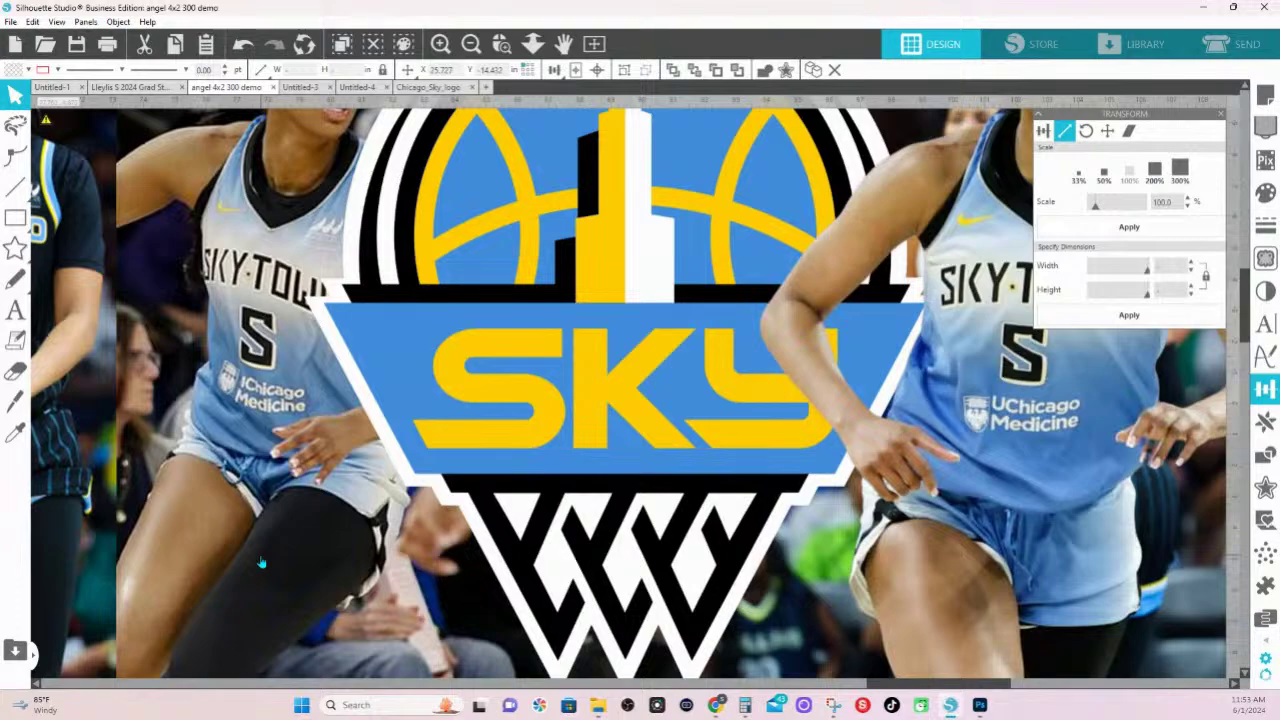
click(533, 43)
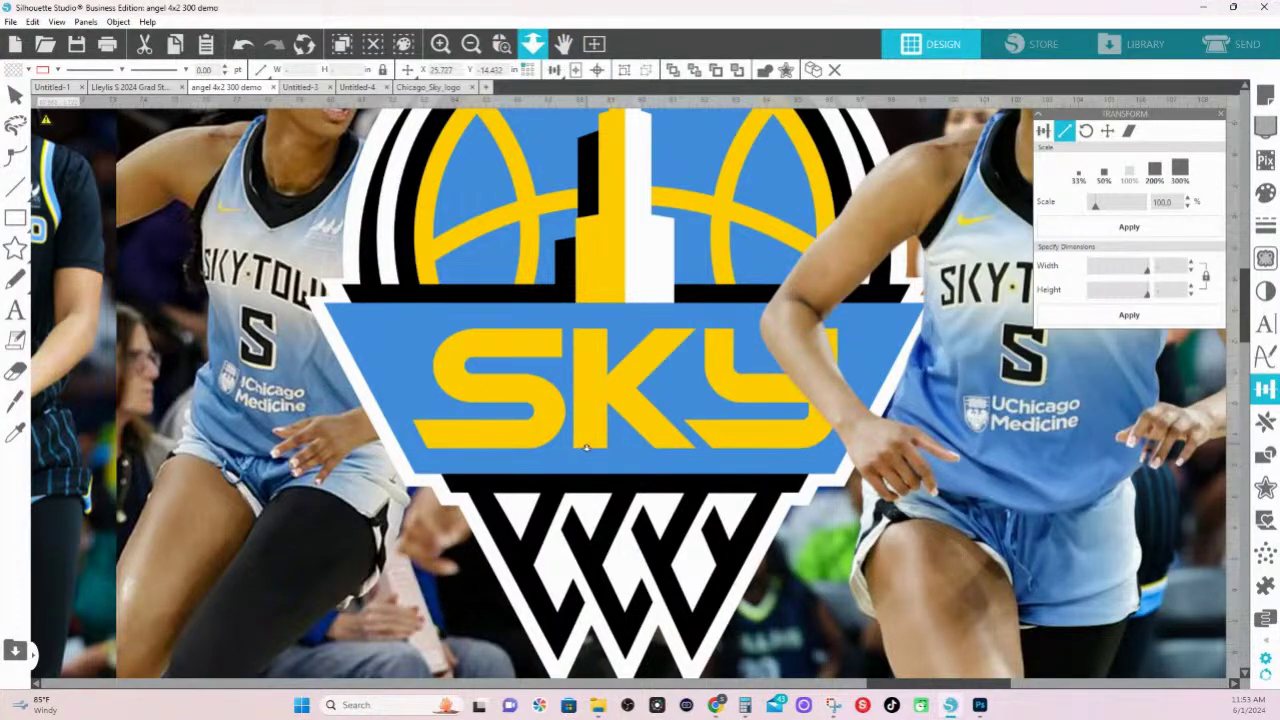
drag(587, 447, 205, 515)
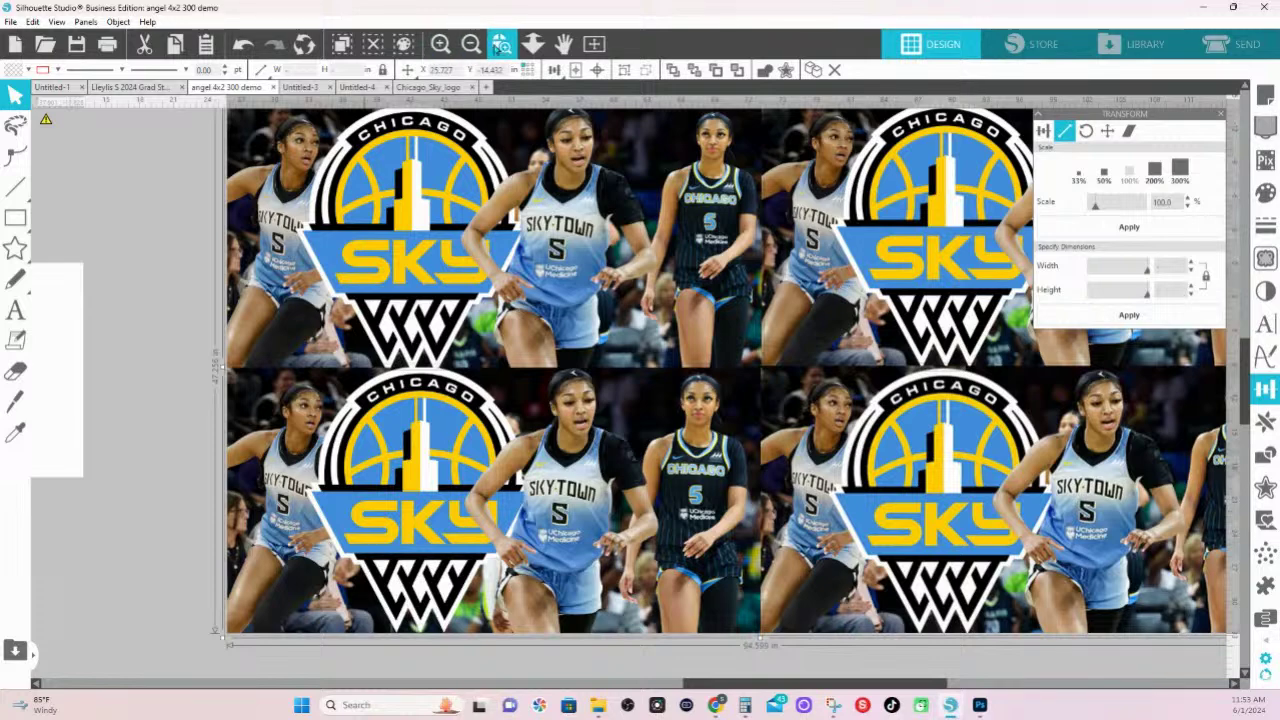
click(500, 44)
drag(250, 400, 653, 586)
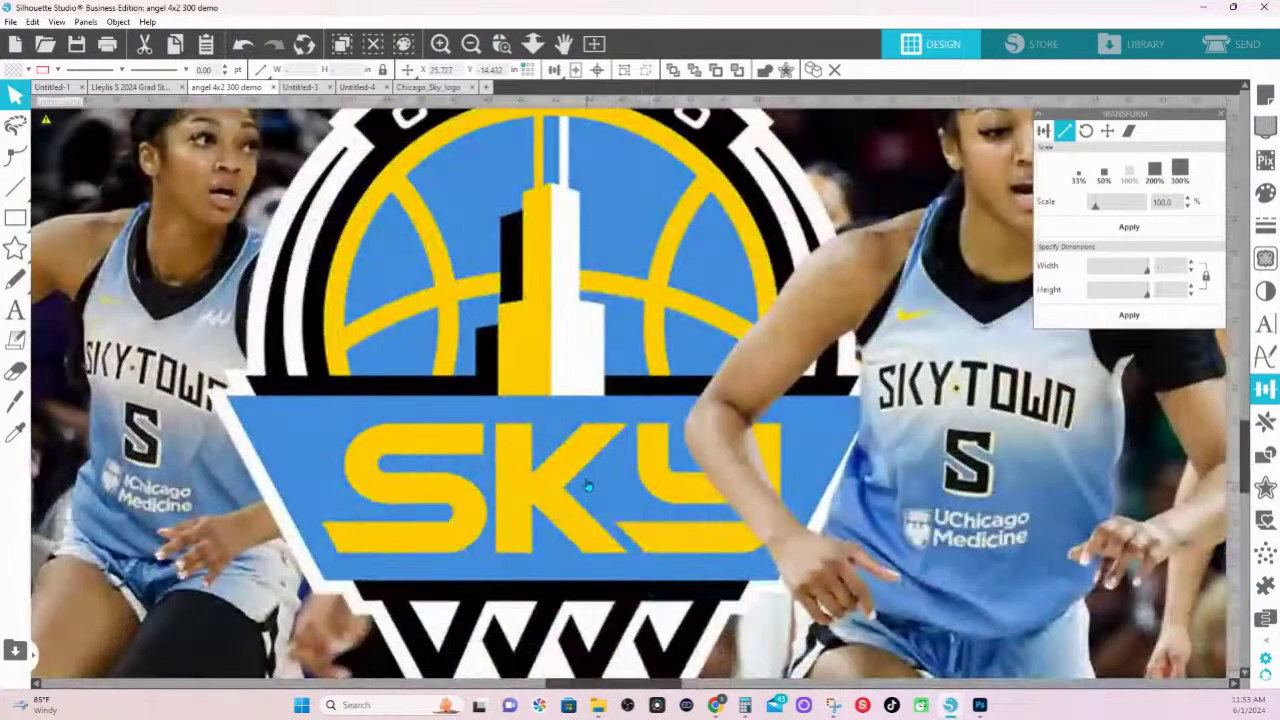
- Zoom in on the lower-left tile's Sky logo and examine the black-and-white net pattern for edge quality
scroll(588, 486, down, 3)
click(500, 44)
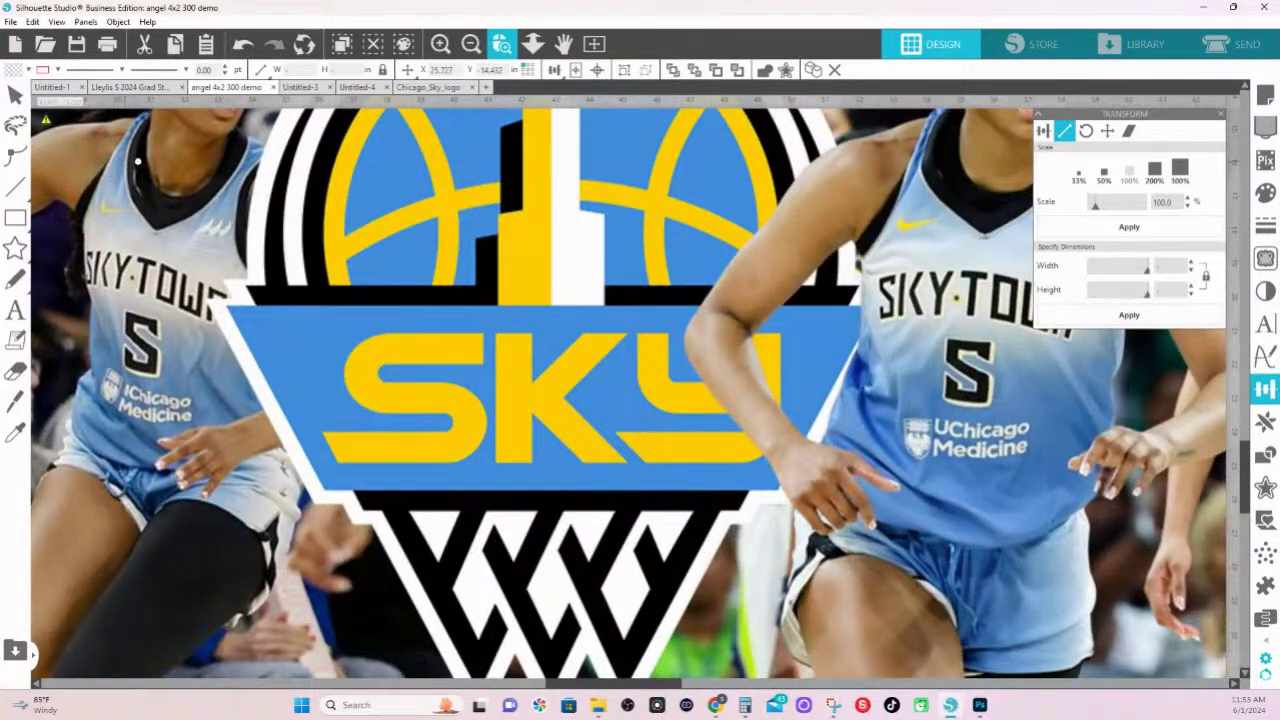
drag(138, 160, 1200, 580)
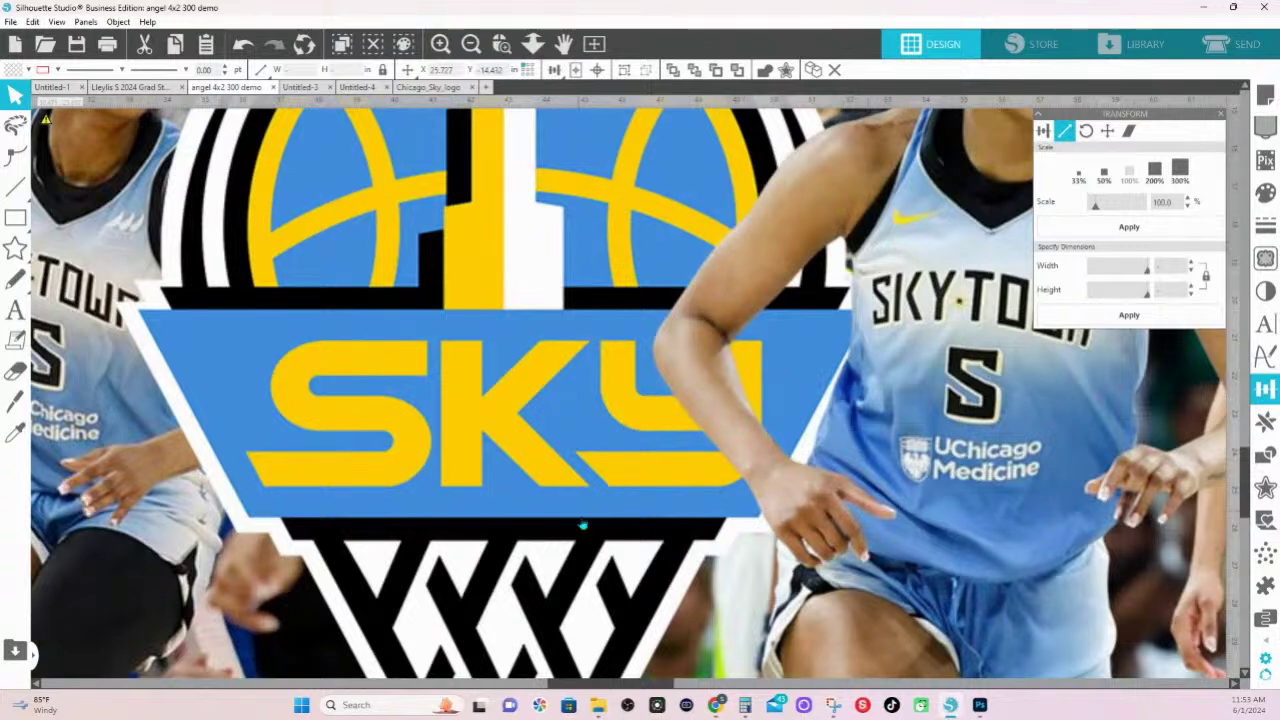
drag(583, 525, 551, 349)
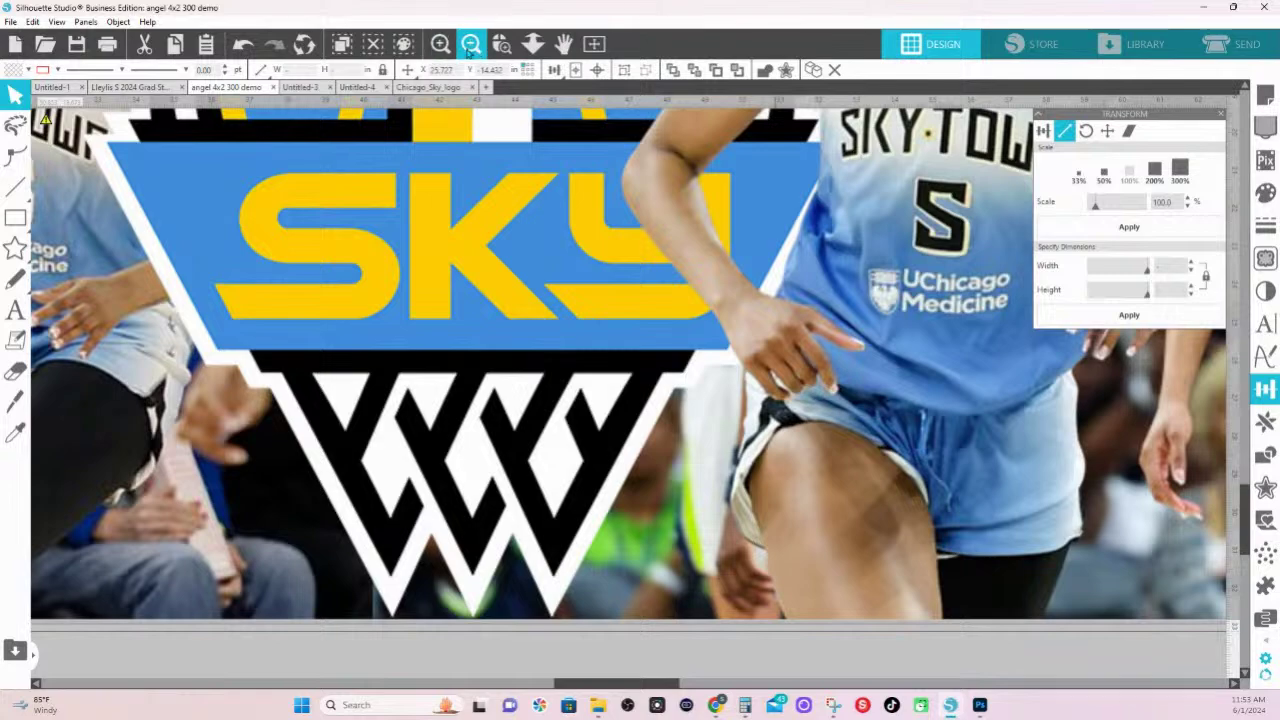
click(470, 44)
click(440, 44)
click(440, 44)
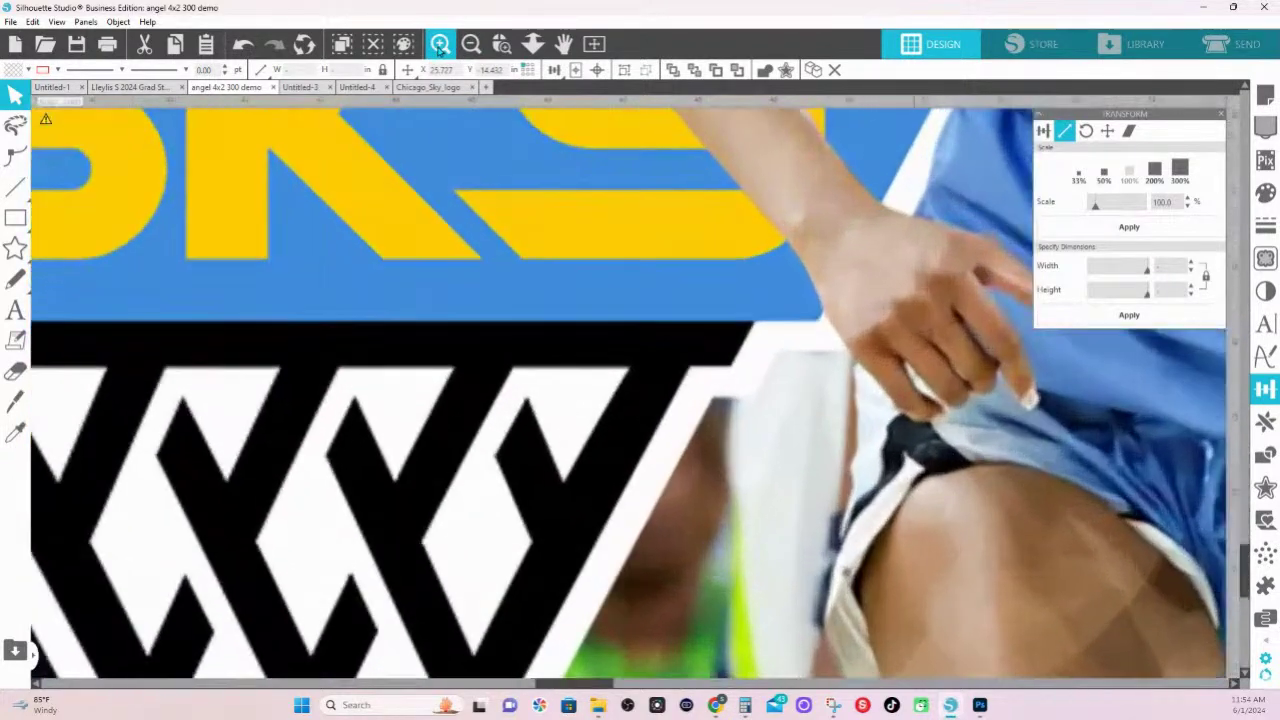
click(440, 44)
- Compare the edges of the net pattern in the lower-left tile with the Sky logos in the tiles above it
scroll(540, 303, up, 5)
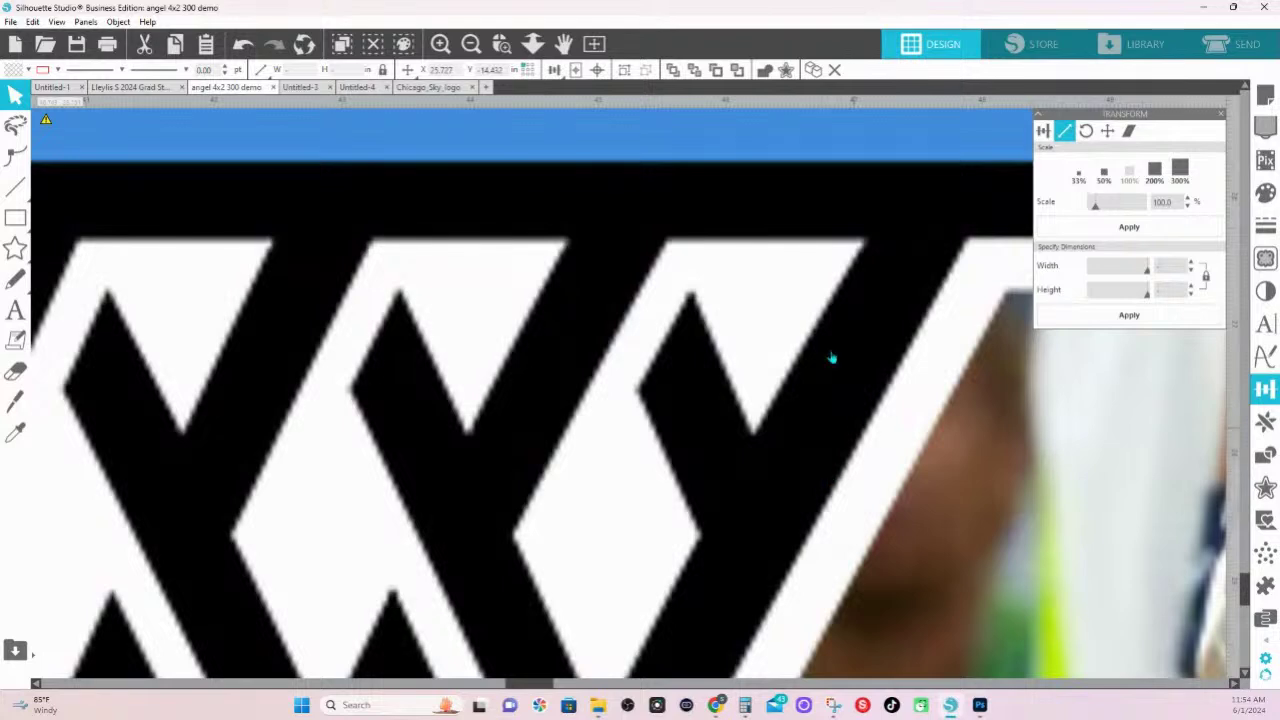
scroll(831, 357, up, 10)
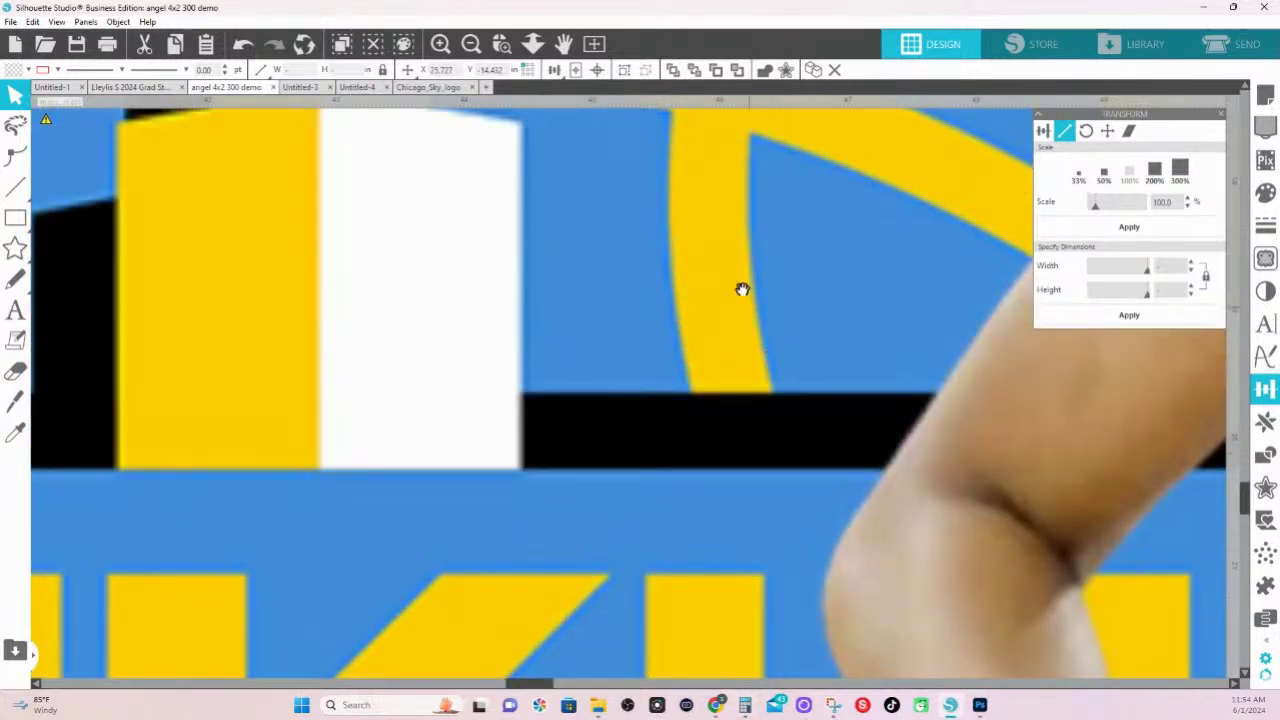
scroll(742, 289, up, 10)
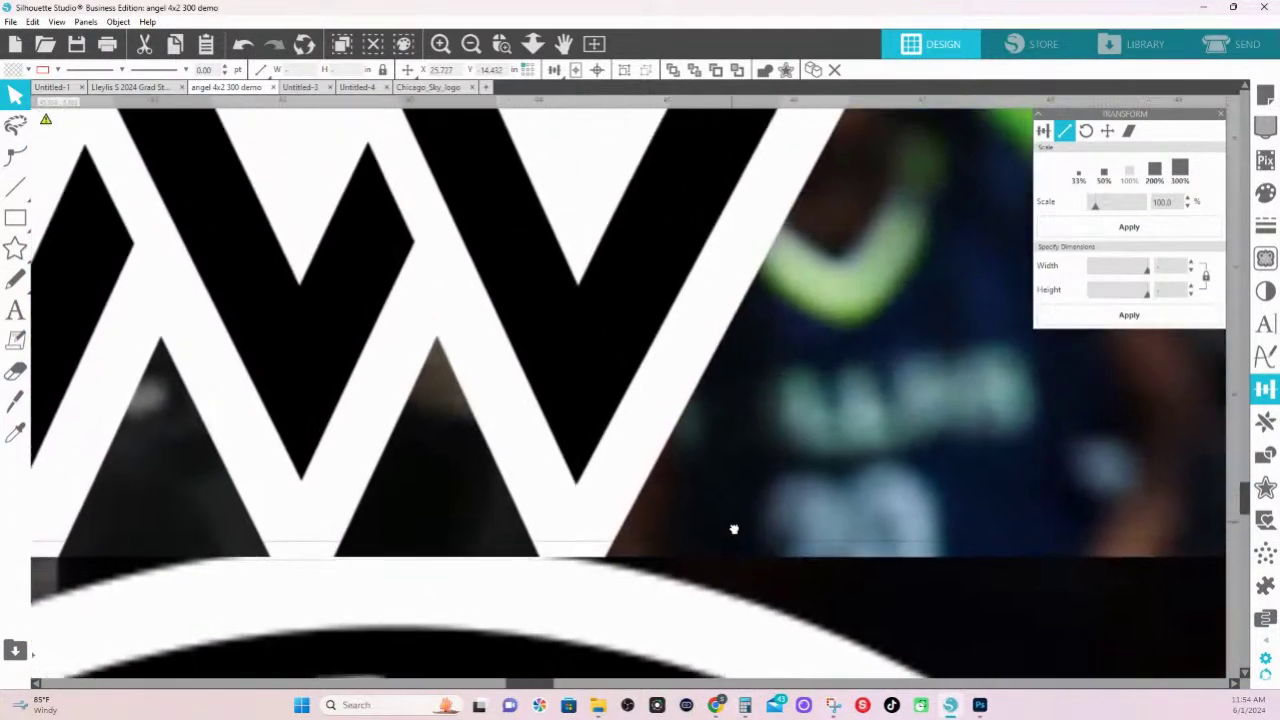
scroll(733, 529, up, 10)
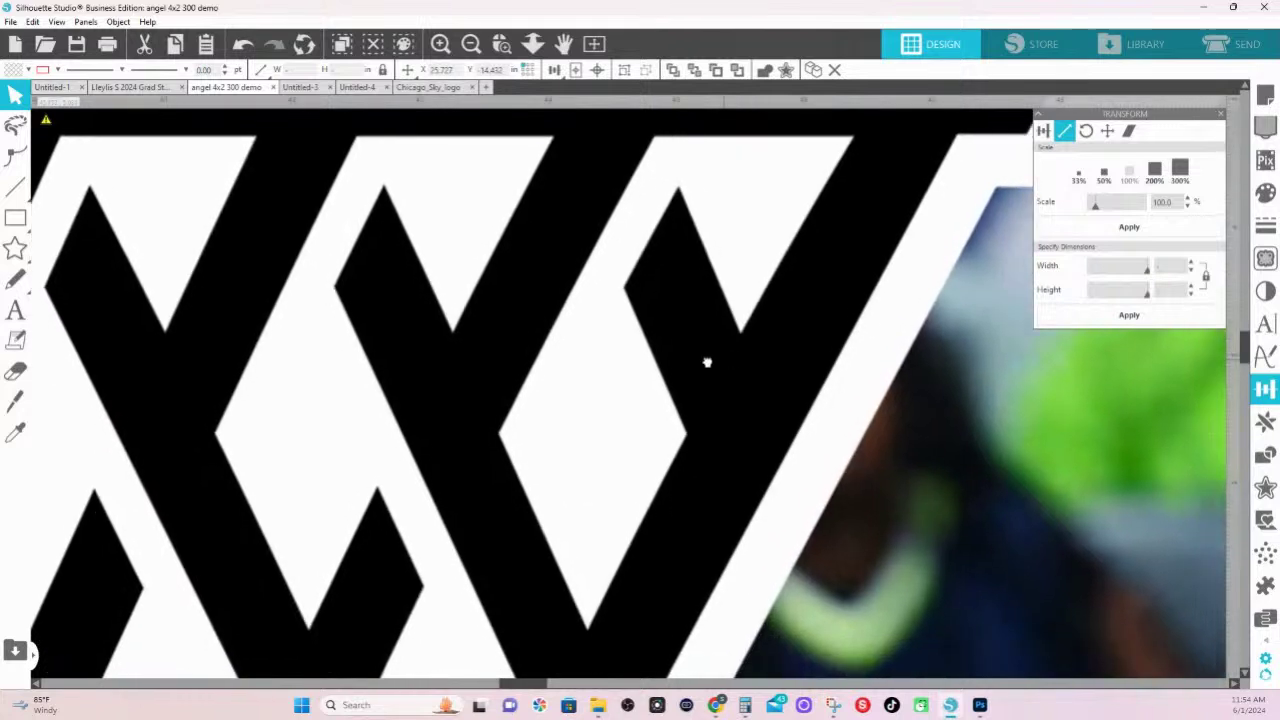
scroll(707, 362, up, 1)
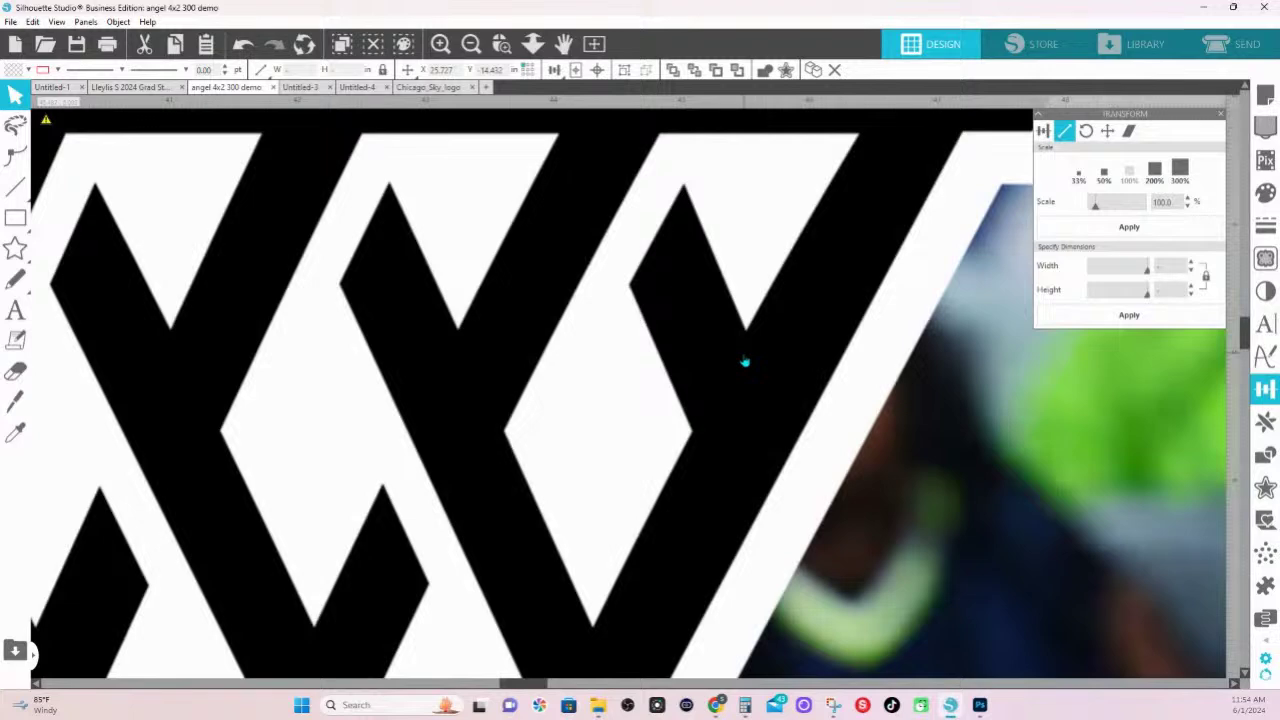
- Switch to Photoshop and view the Chicago_Sky_logo.png document, followed by the Untitled-4 player collage
click(981, 706)
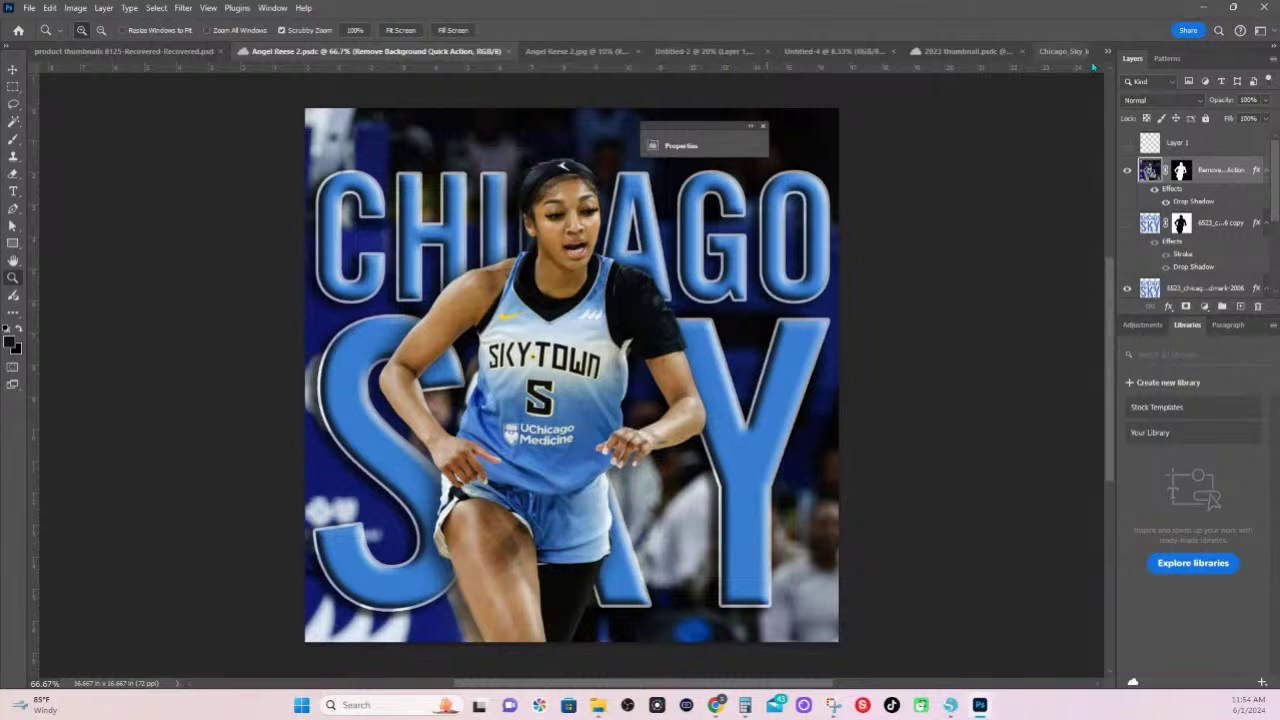
click(1063, 51)
click(1101, 54)
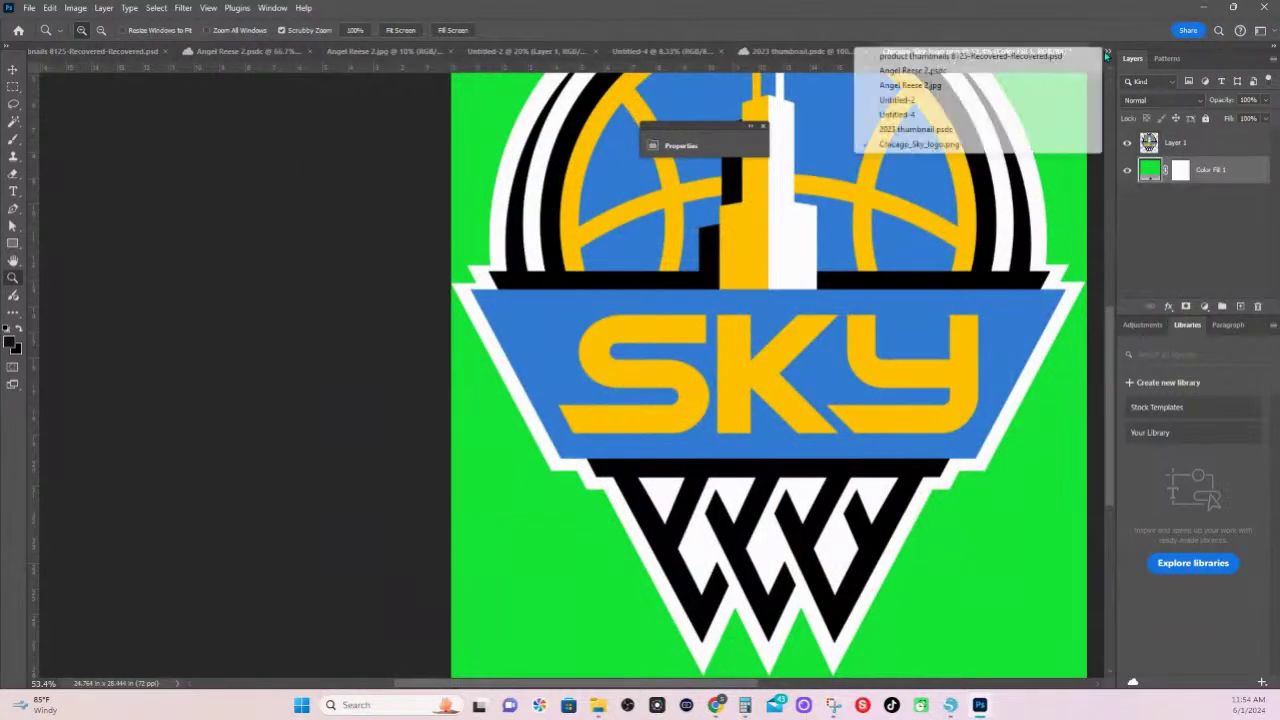
click(910, 116)
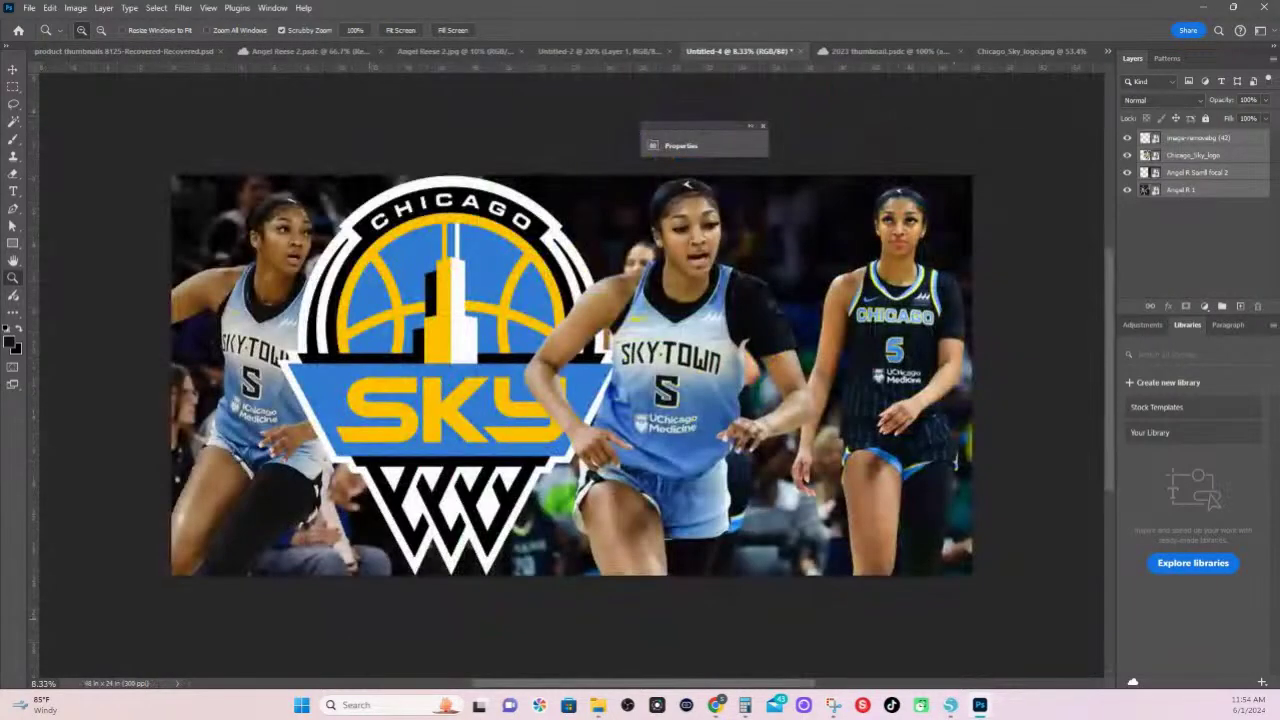
mouse_move(85, 705)
- Return to Silhouette Studio and examine the image quality of the tiles further across the same row
click(952, 708)
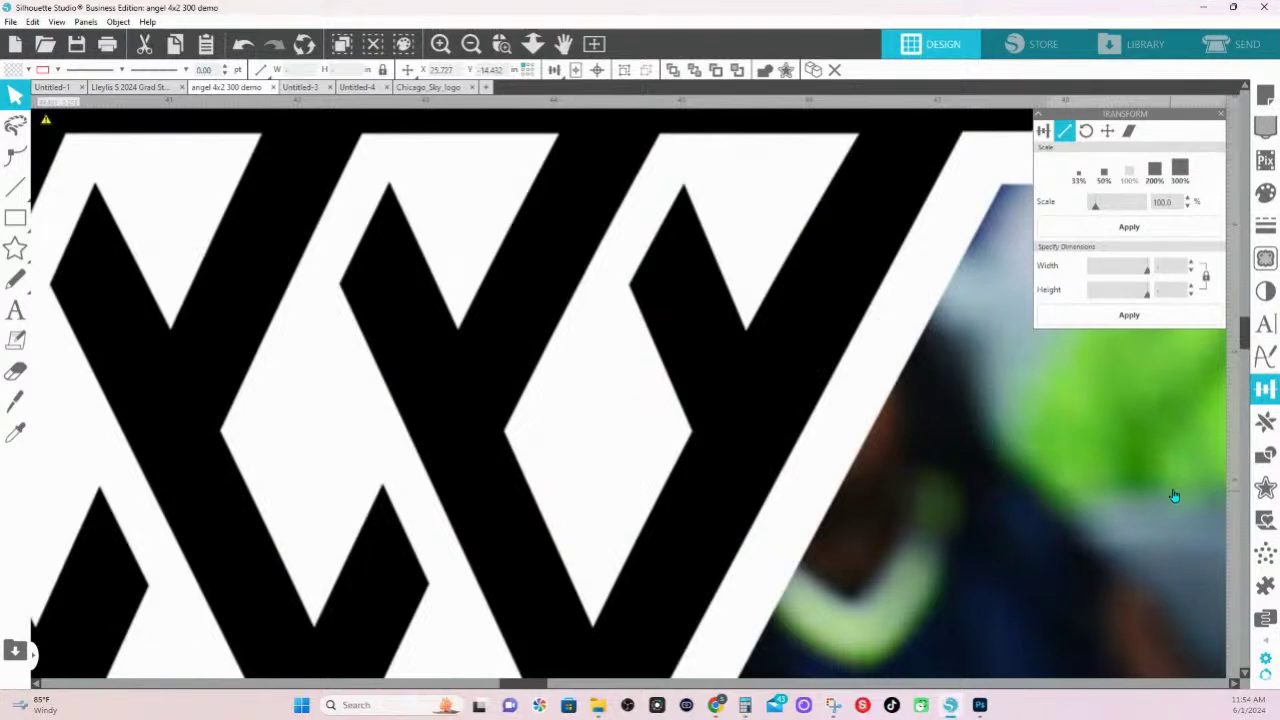
drag(1163, 466, 240, 435)
drag(954, 465, 127, 486)
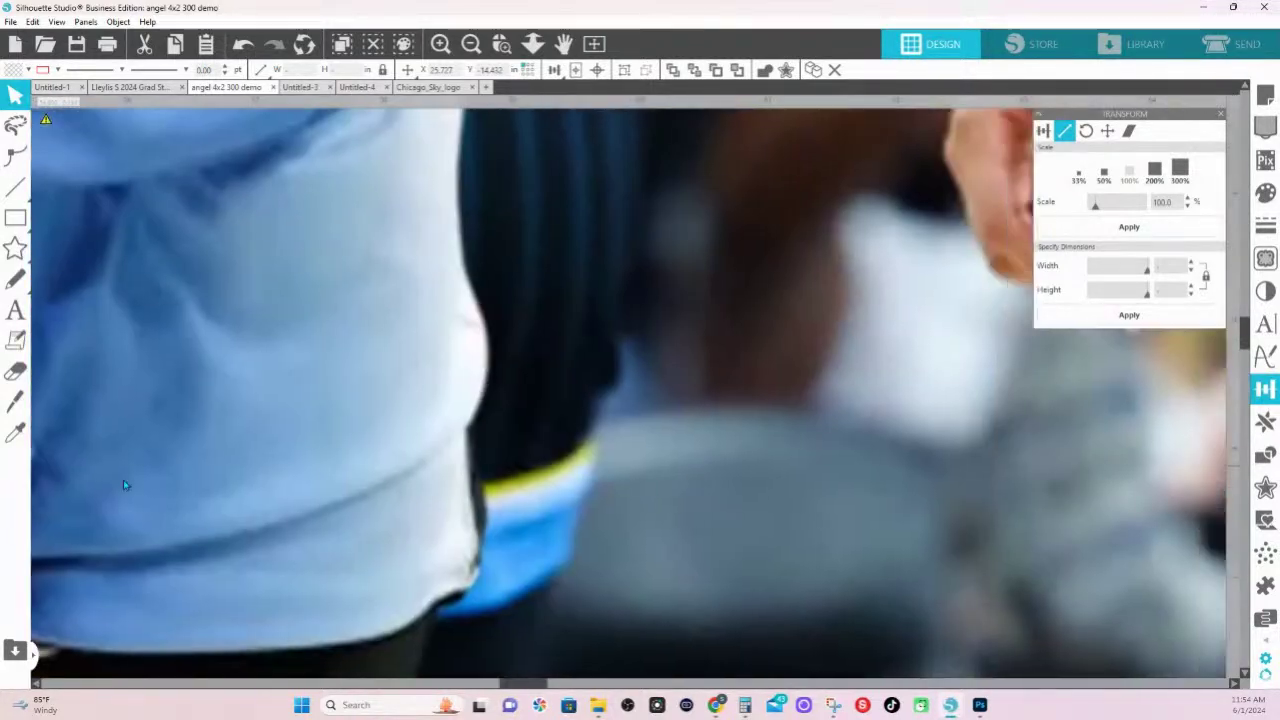
drag(1024, 472, 60, 455)
drag(1054, 444, 80, 480)
drag(1109, 477, 266, 477)
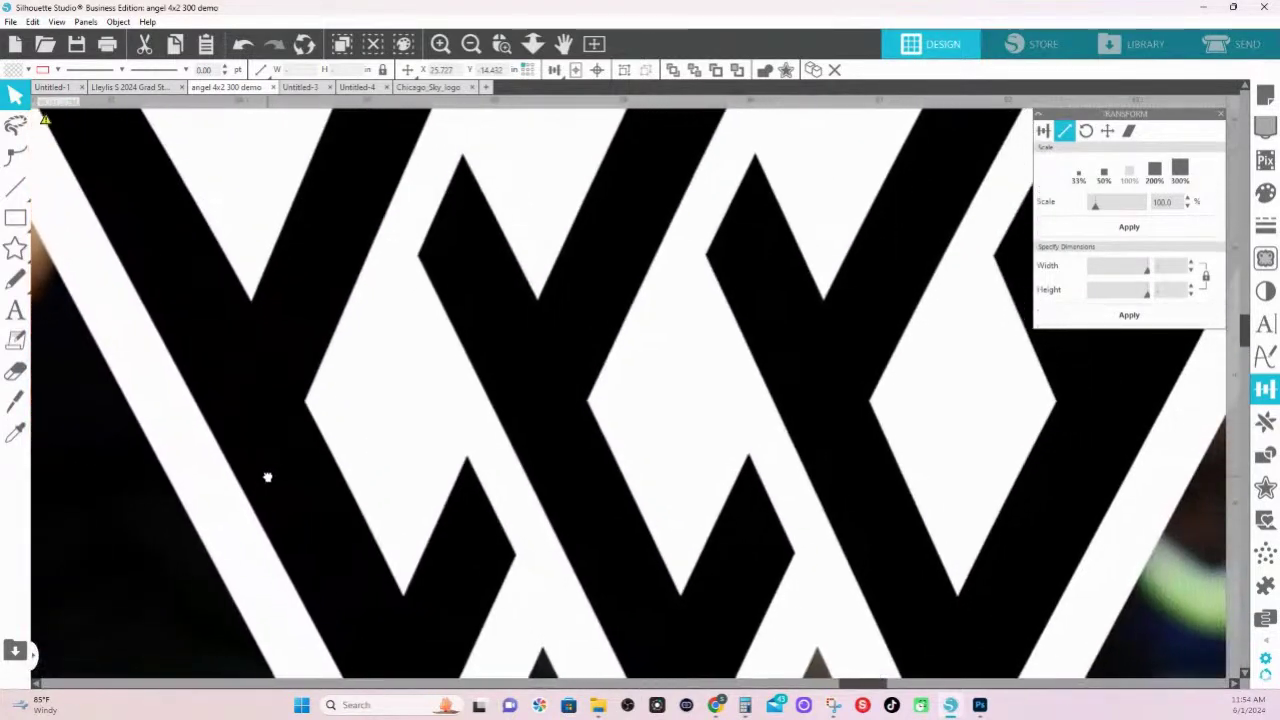
drag(400, 503, 887, 423)
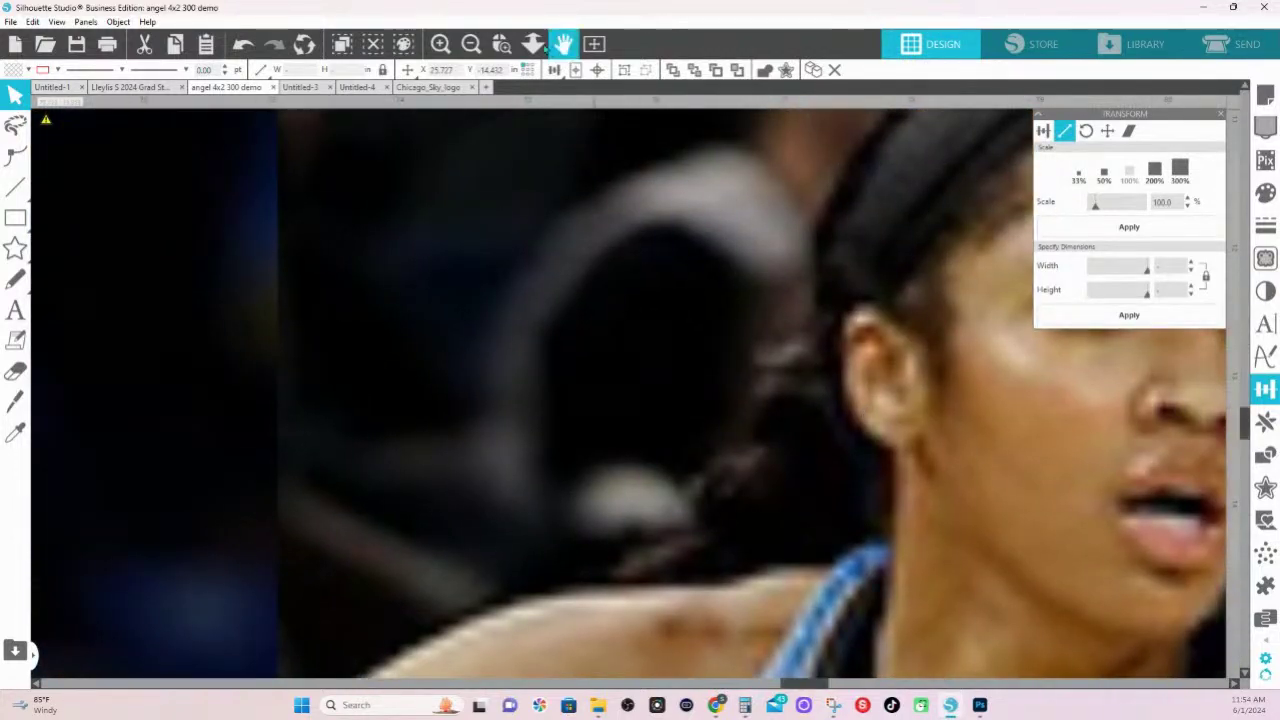
- Frame the lower-left tile and zoom in on the net pattern at the base of its Sky logo
click(532, 43)
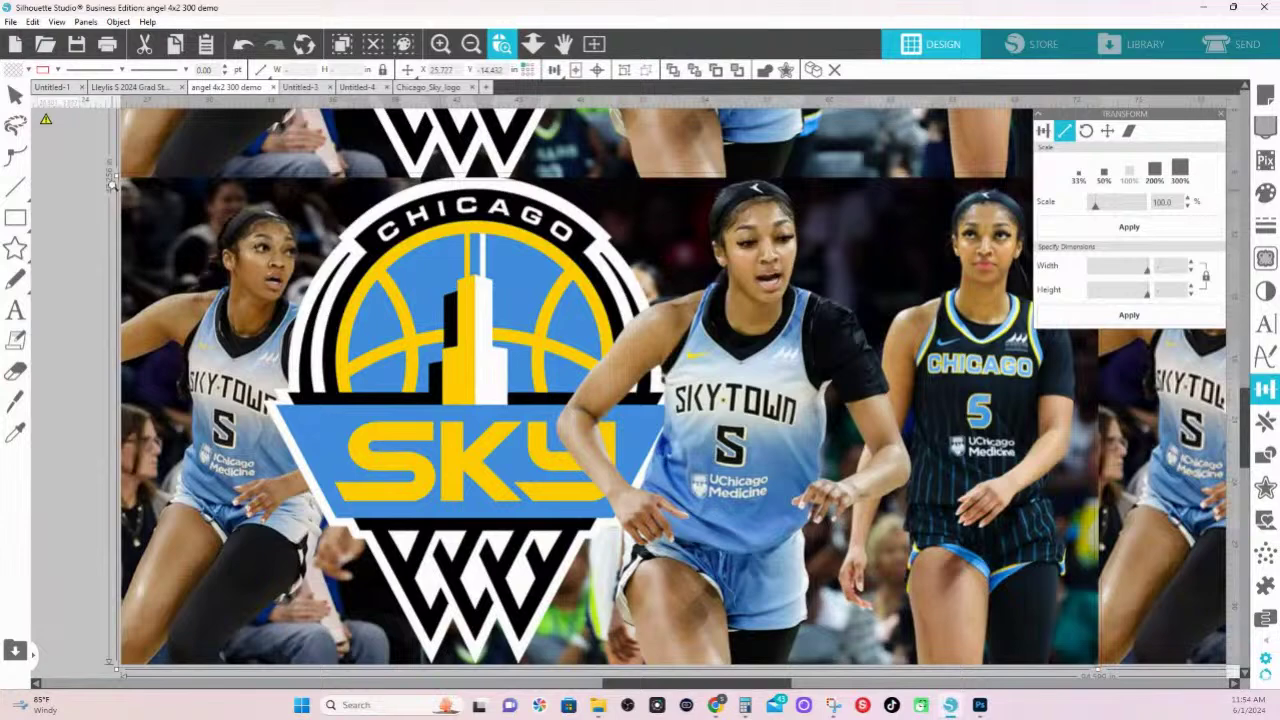
drag(1120, 670, 1120, 670)
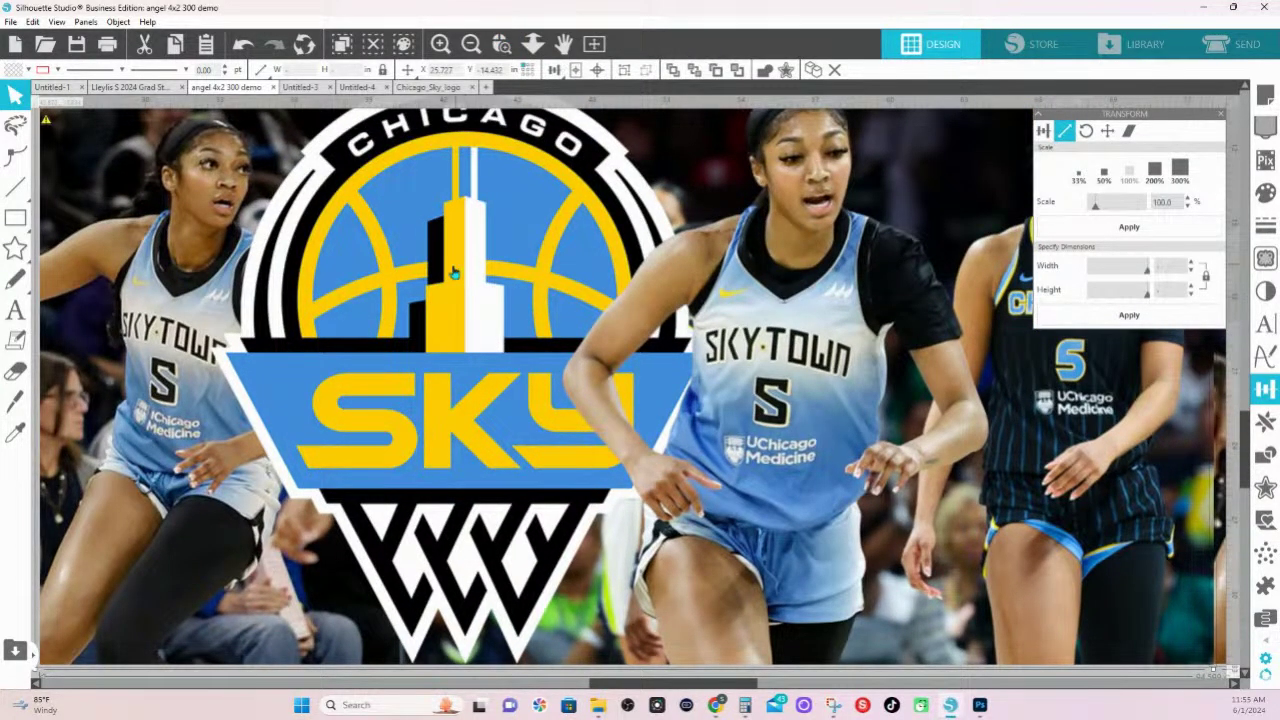
click(501, 43)
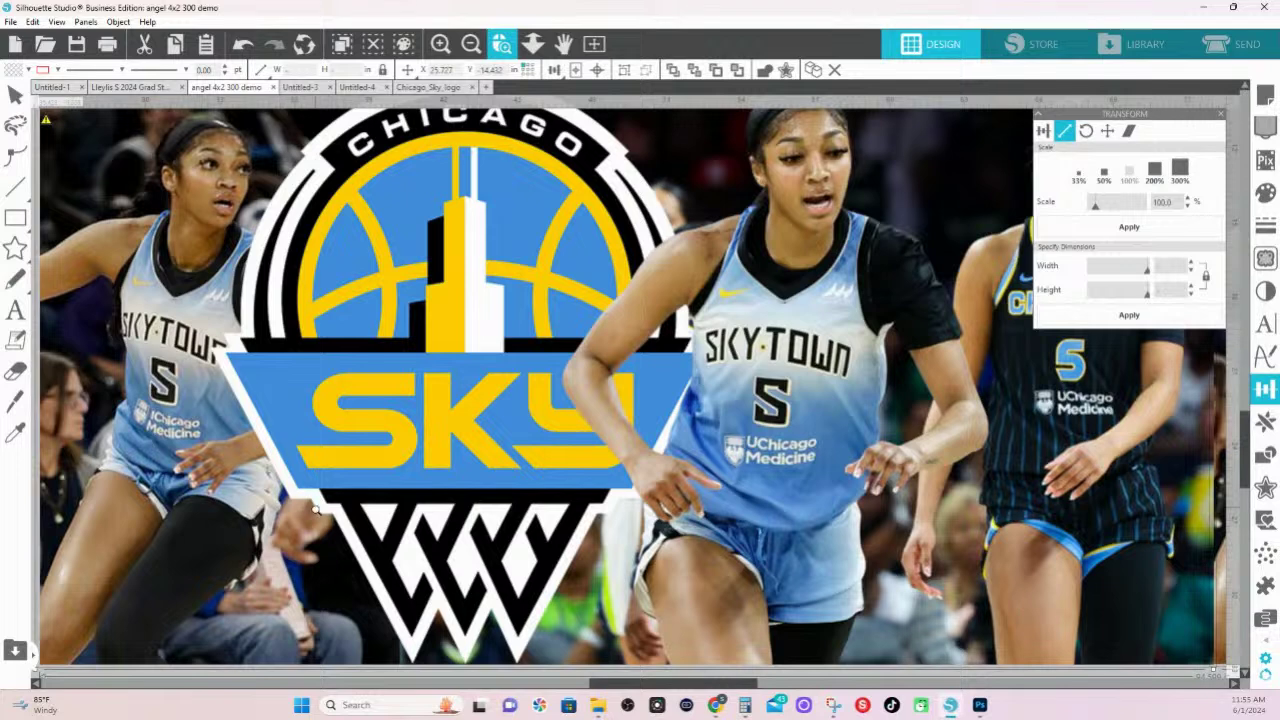
drag(316, 510, 720, 660)
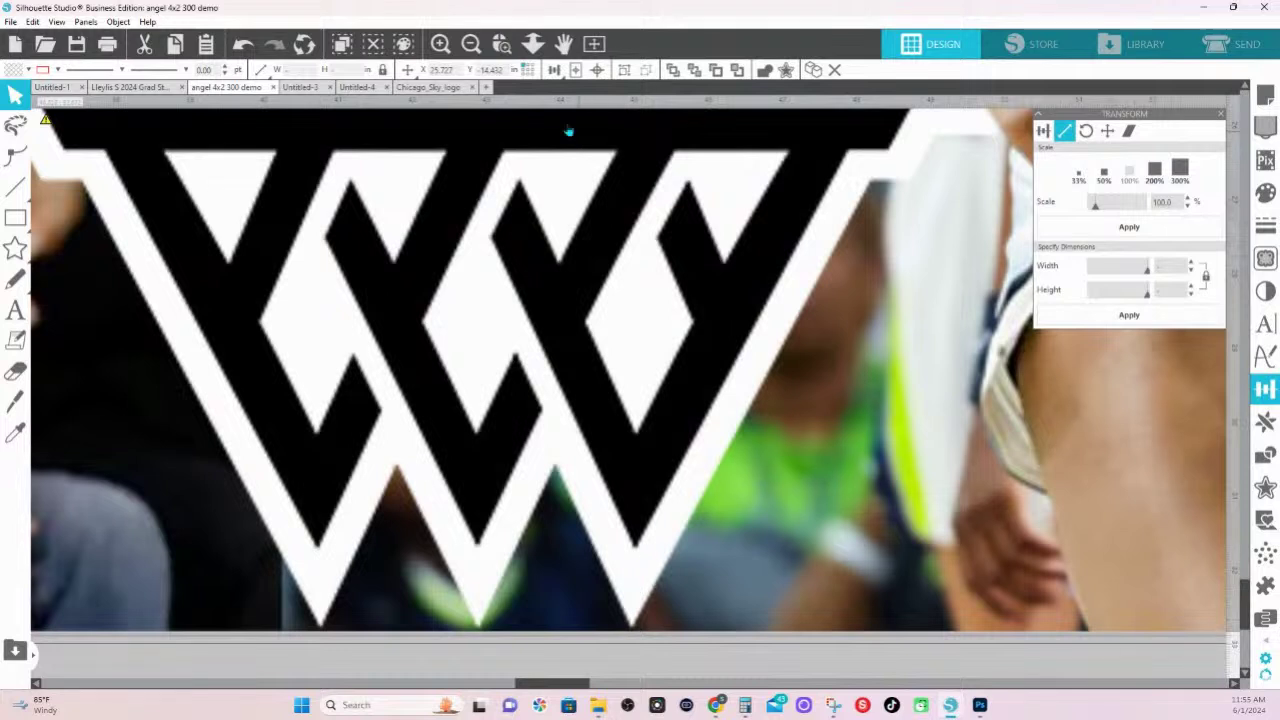
click(503, 45)
click(905, 575)
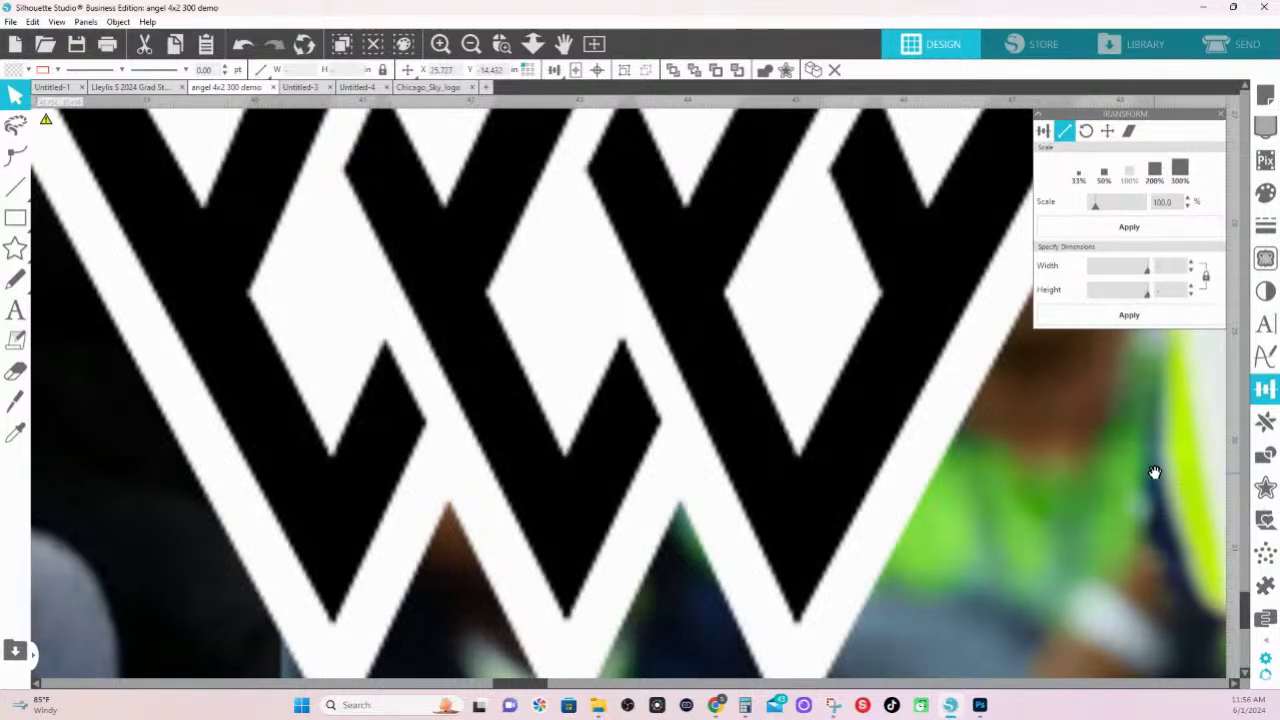
- Compare that net pattern with the same part of the logo in the neighbouring tile to its right
drag(1151, 474, 290, 471)
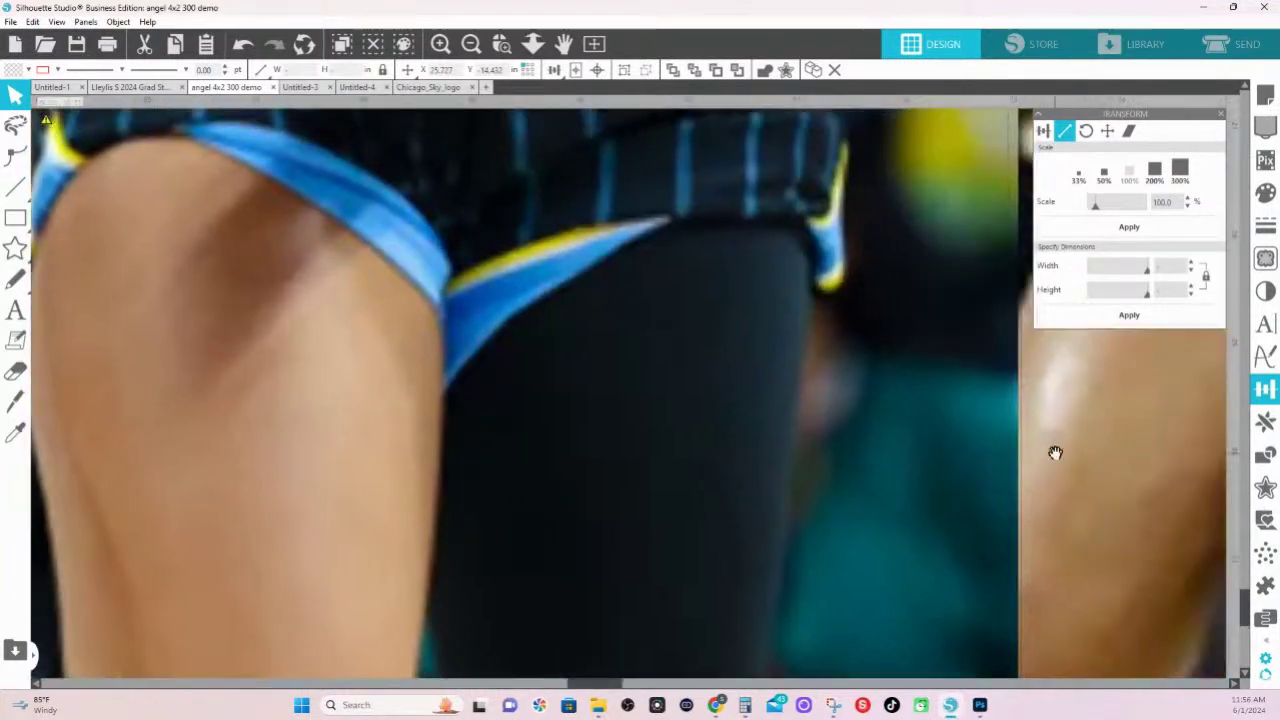
drag(1054, 451, 12, 412)
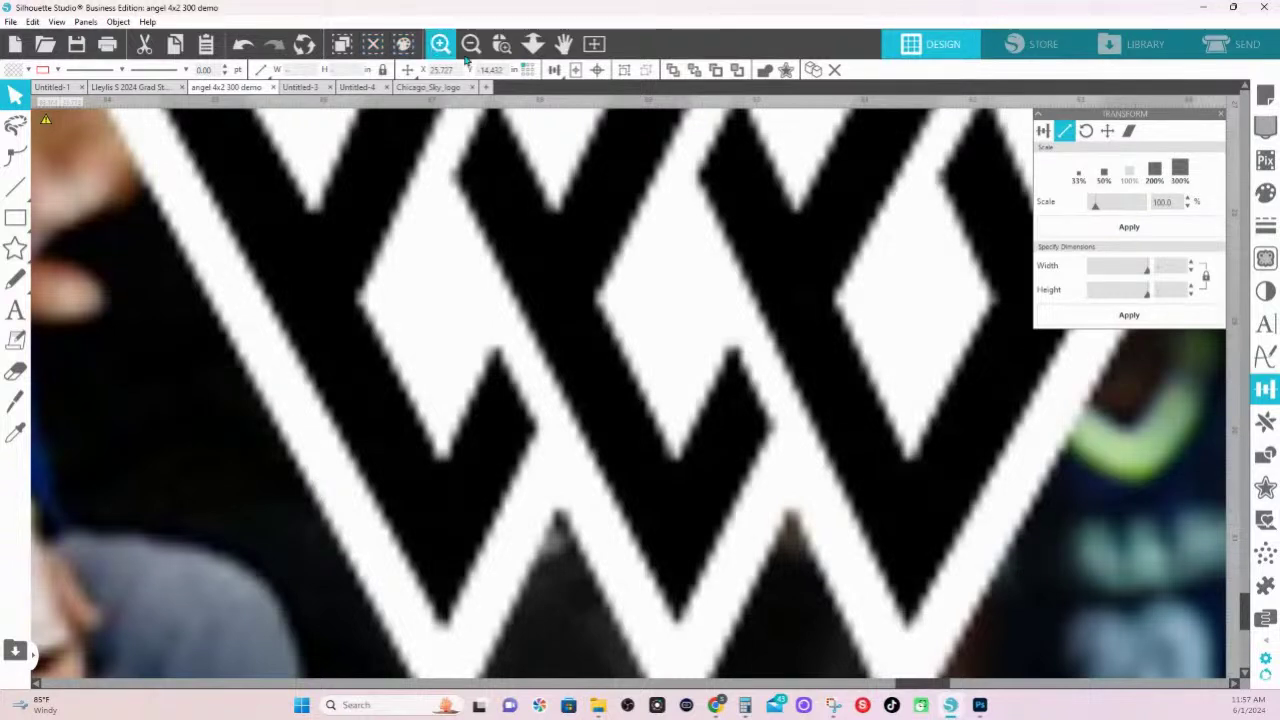
click(528, 50)
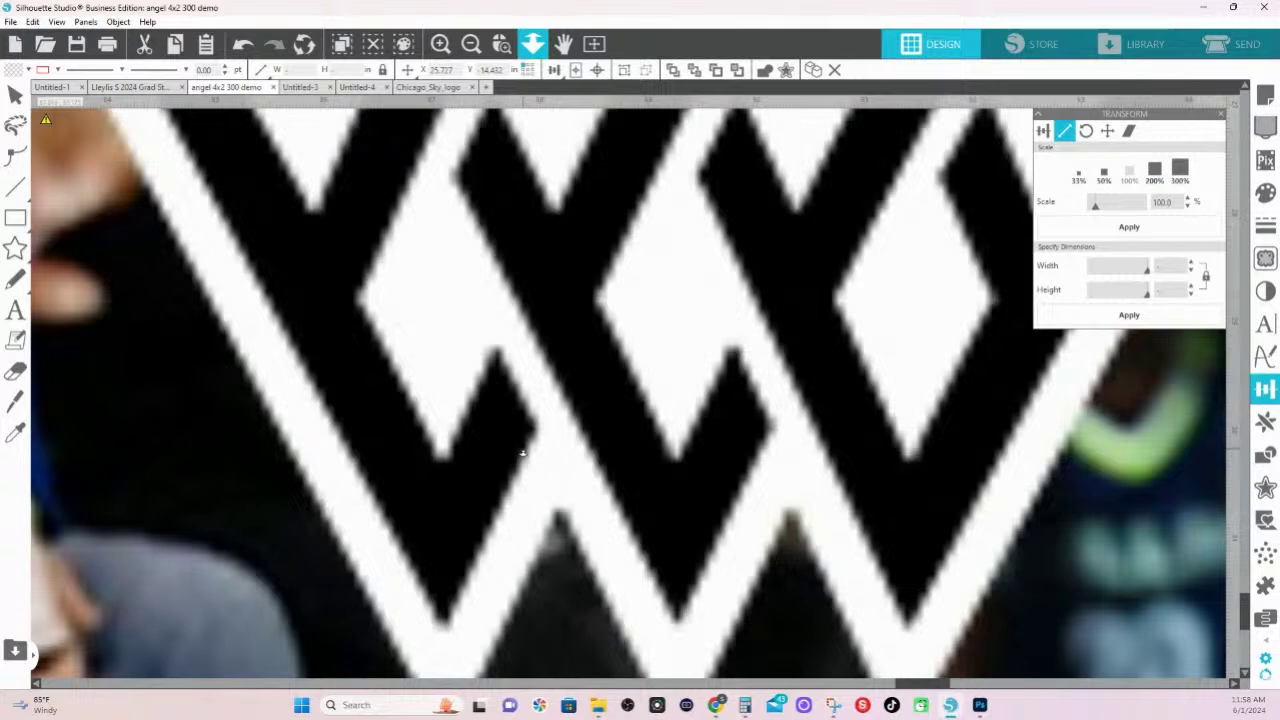
- Switch to Photoshop, start a new document and set its resolution to 300 pixels/inch
click(980, 705)
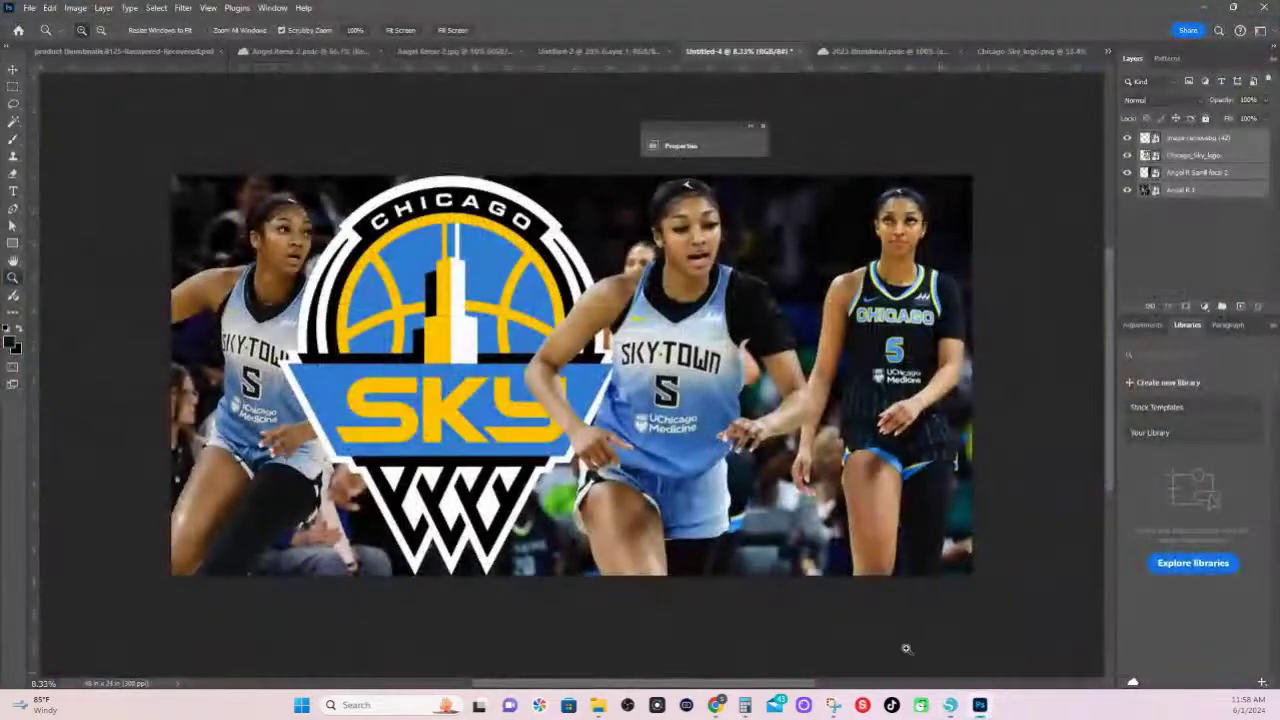
click(30, 8)
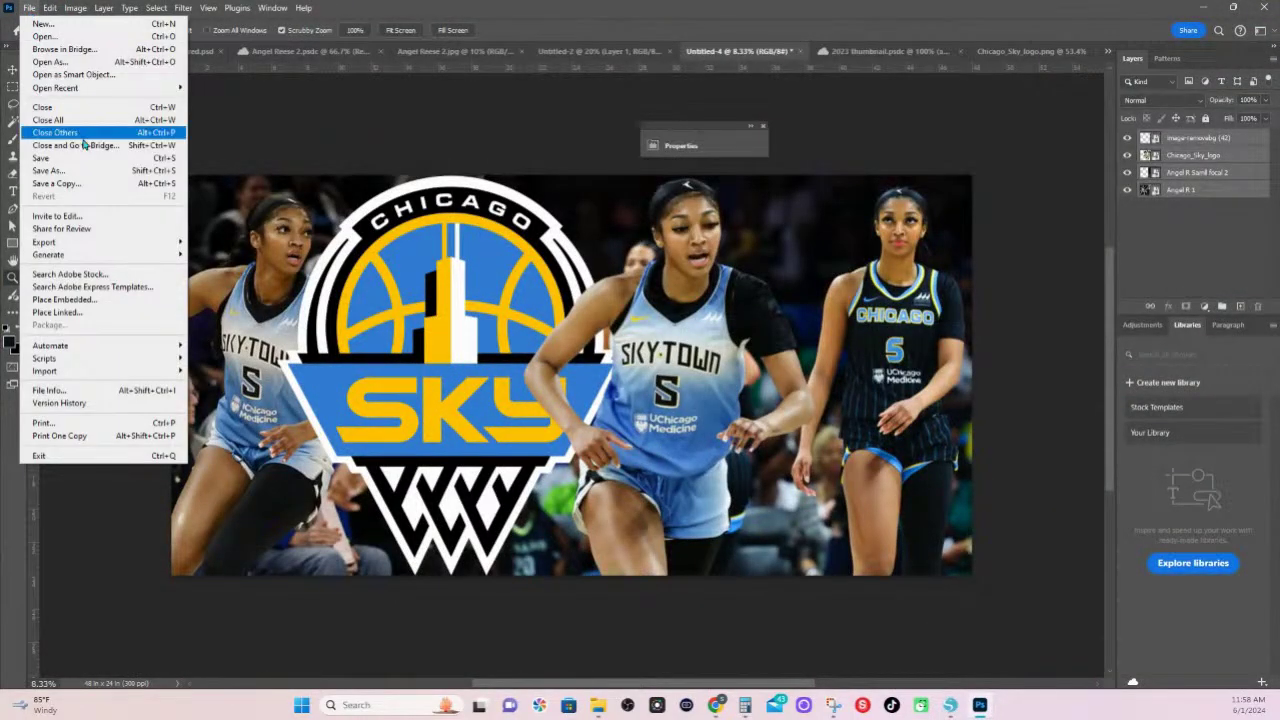
click(45, 25)
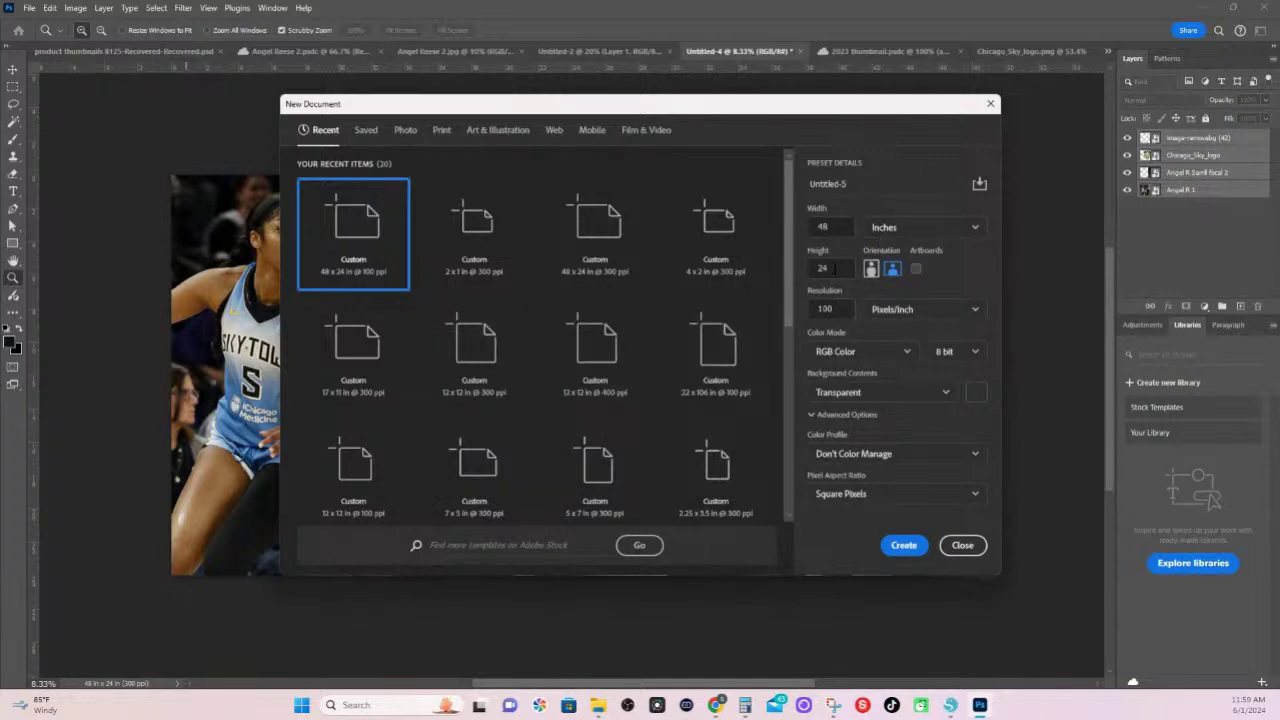
click(831, 309)
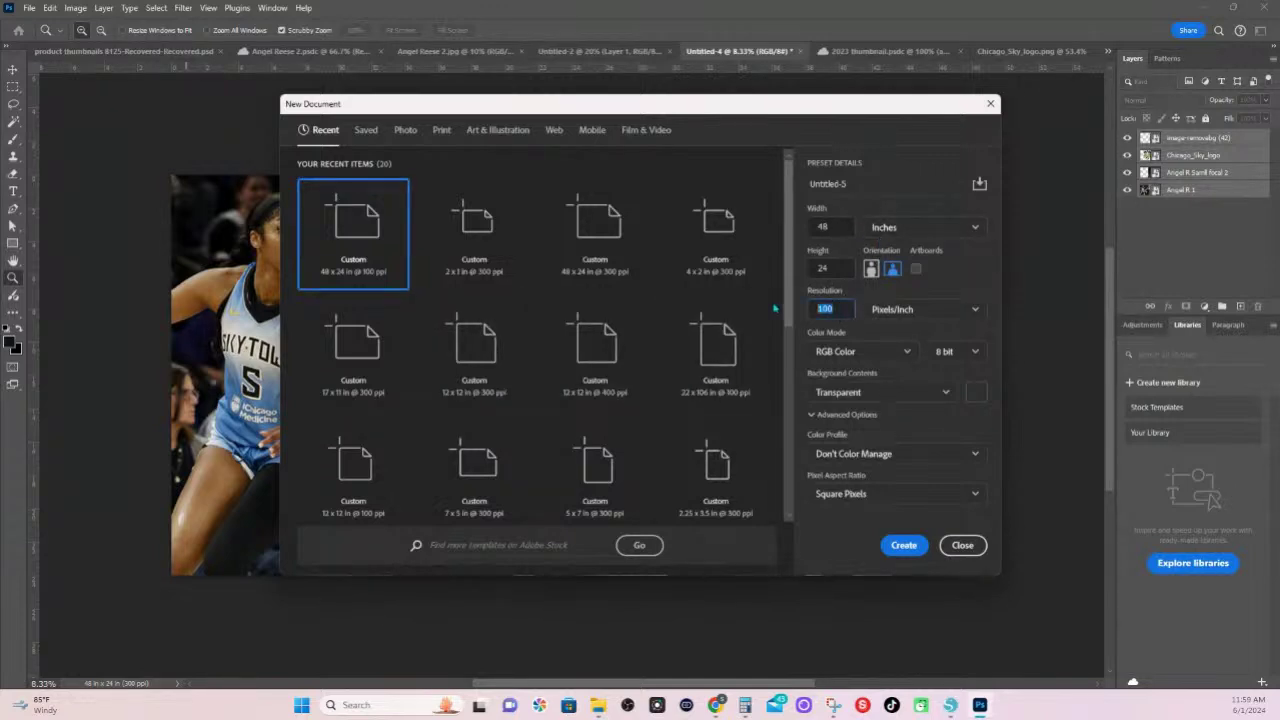
text(300)
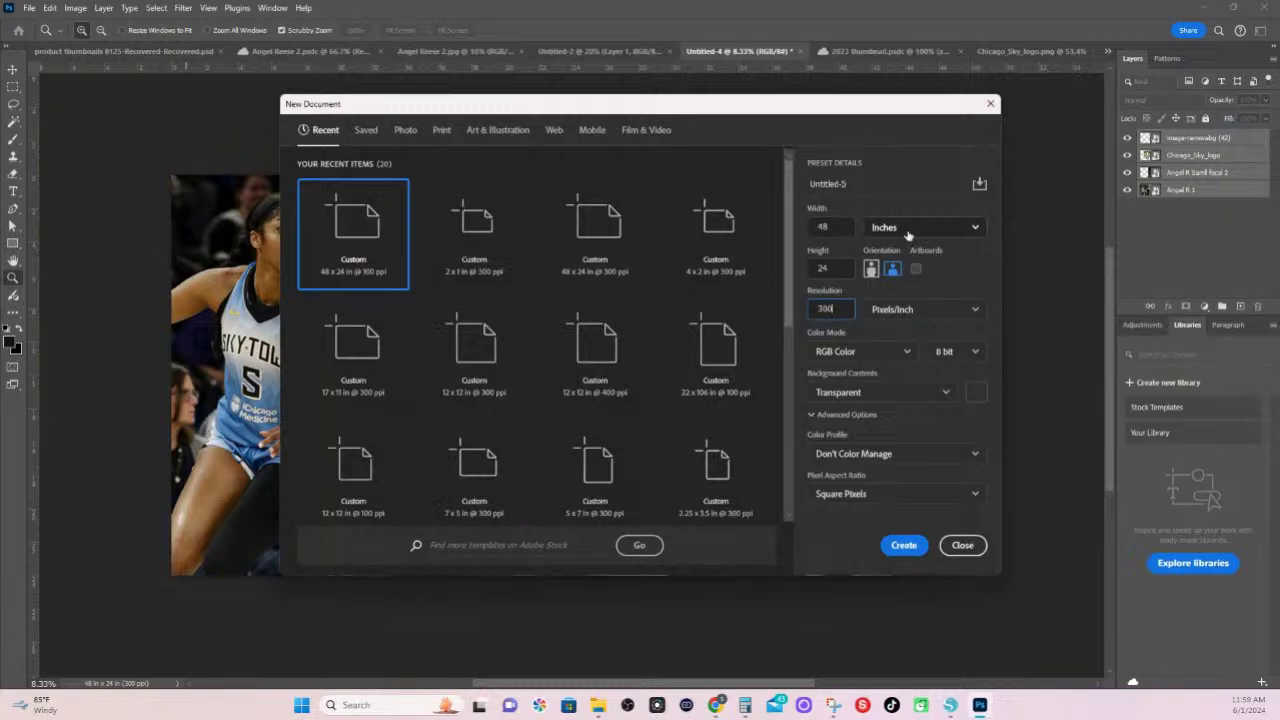
- Set the new document's size to 4 inches wide by 1 inch high and convert the dimensions to pixels
click(830, 227)
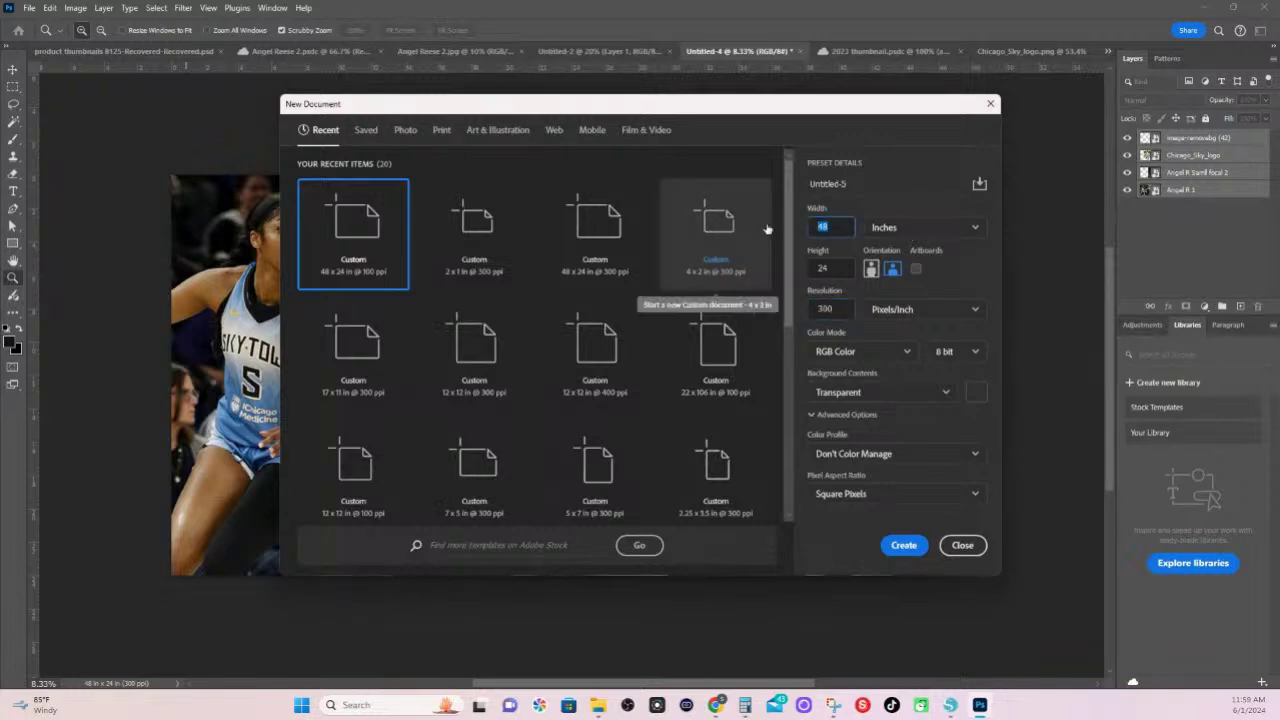
text(4)
key(Tab)
text(1)
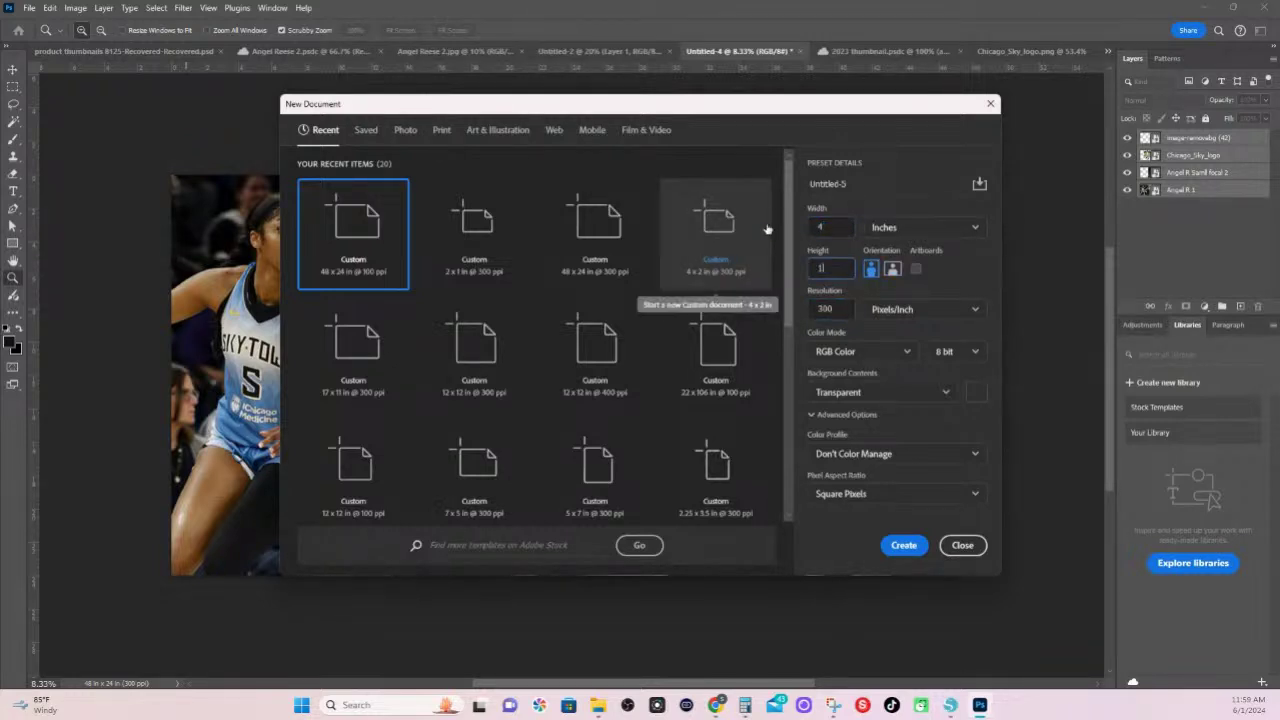
click(830, 227)
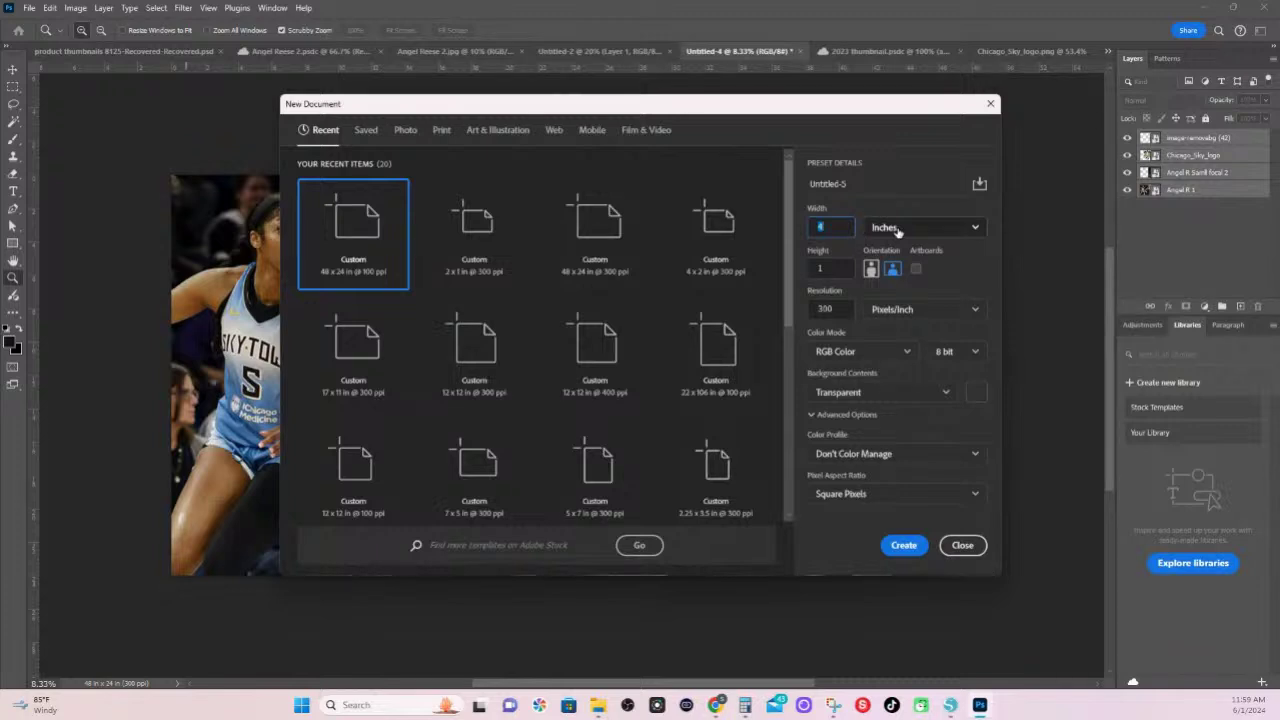
click(898, 229)
click(904, 255)
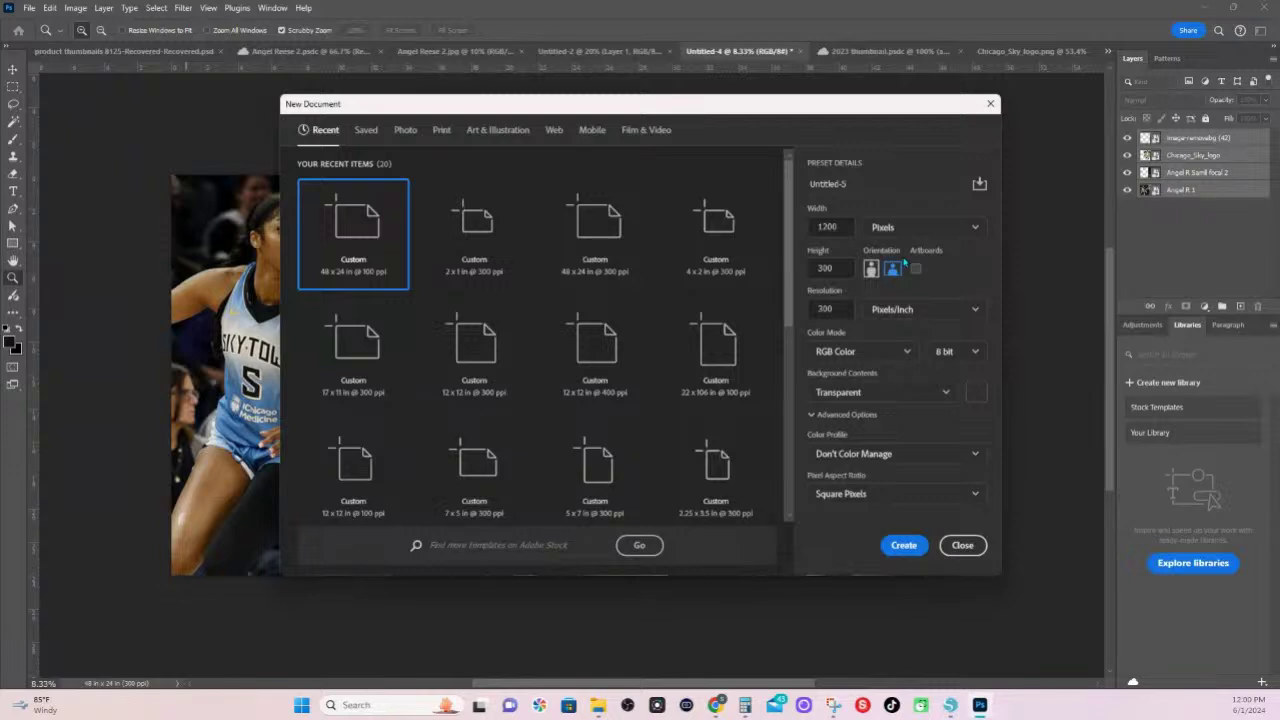
- Switch the units back to inches, set the width to 2, and convert the dimensions to pixels again
click(890, 228)
click(881, 275)
click(829, 228)
text(2)
click(920, 227)
click(908, 251)
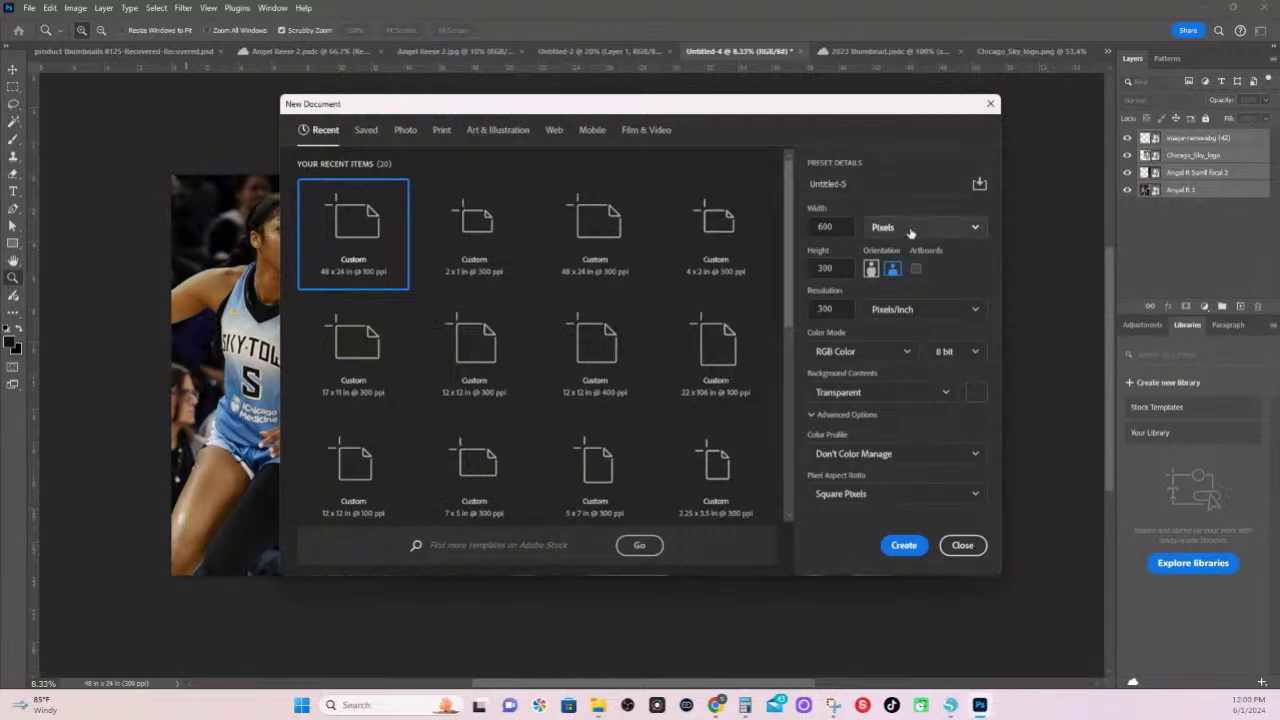
- Switch the new document's units back to inches and create the 2 × 1 inch canvas at 300 pixels/inch
click(908, 228)
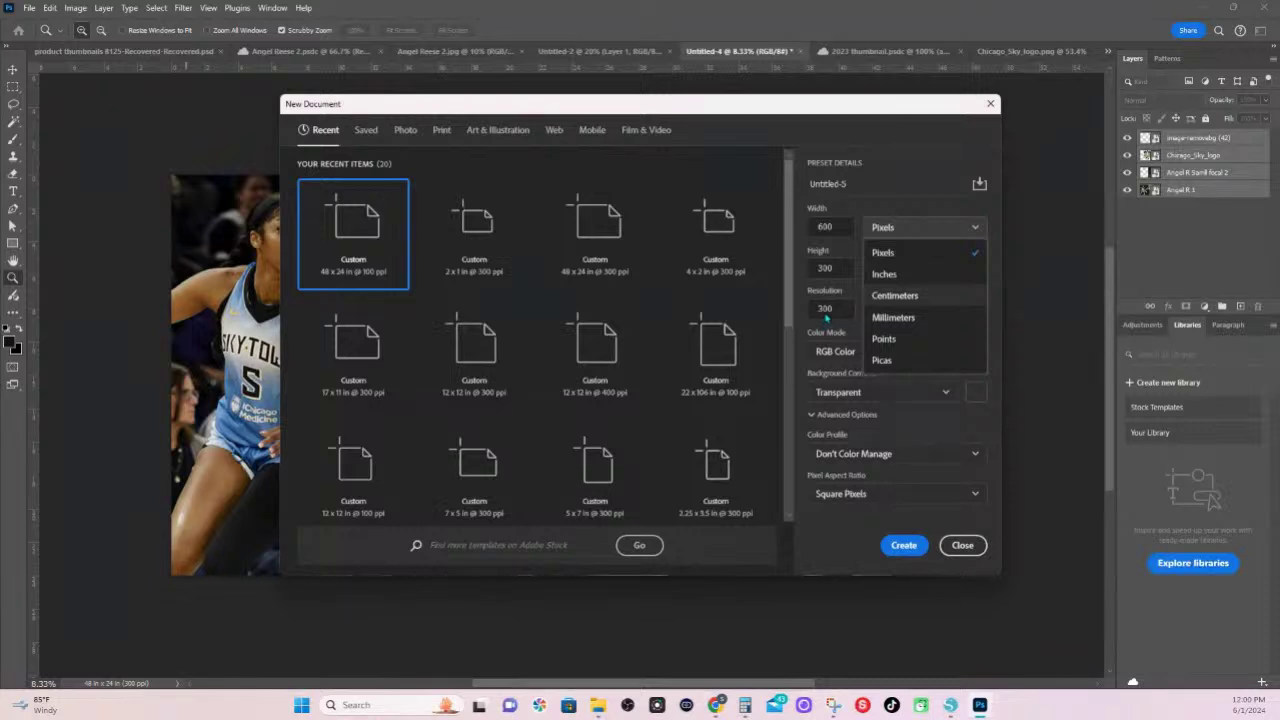
click(894, 275)
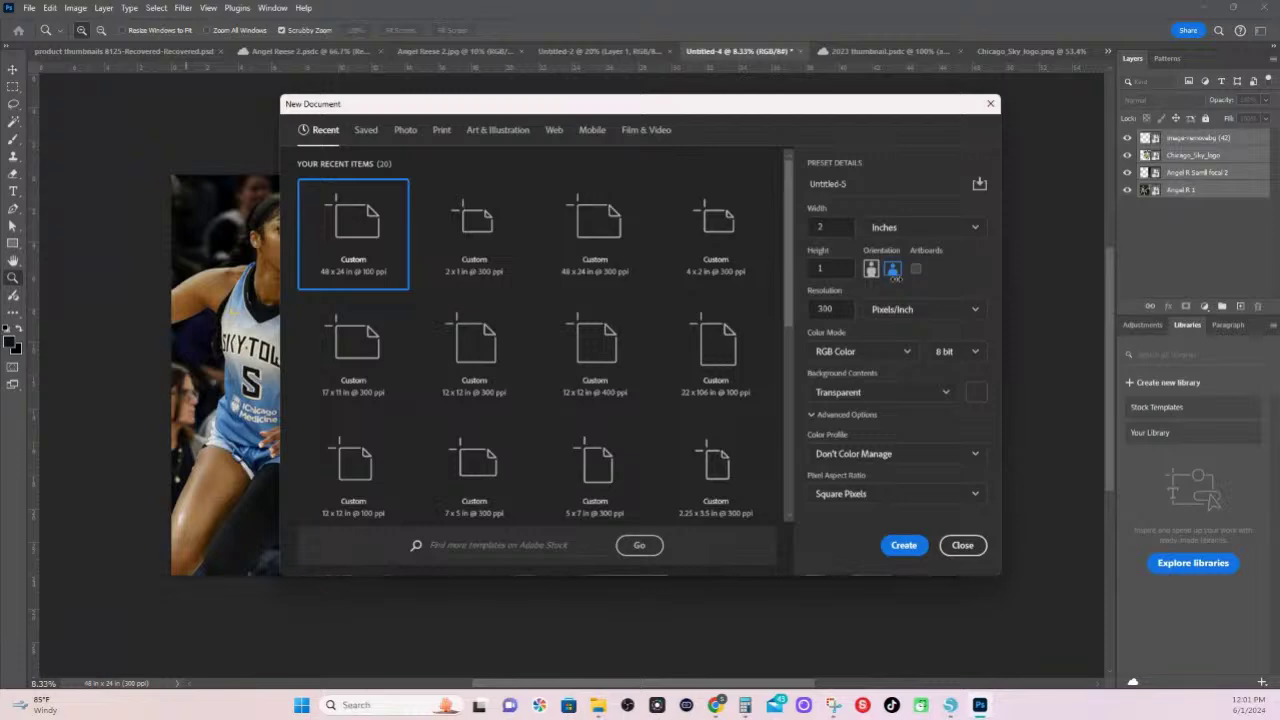
click(903, 545)
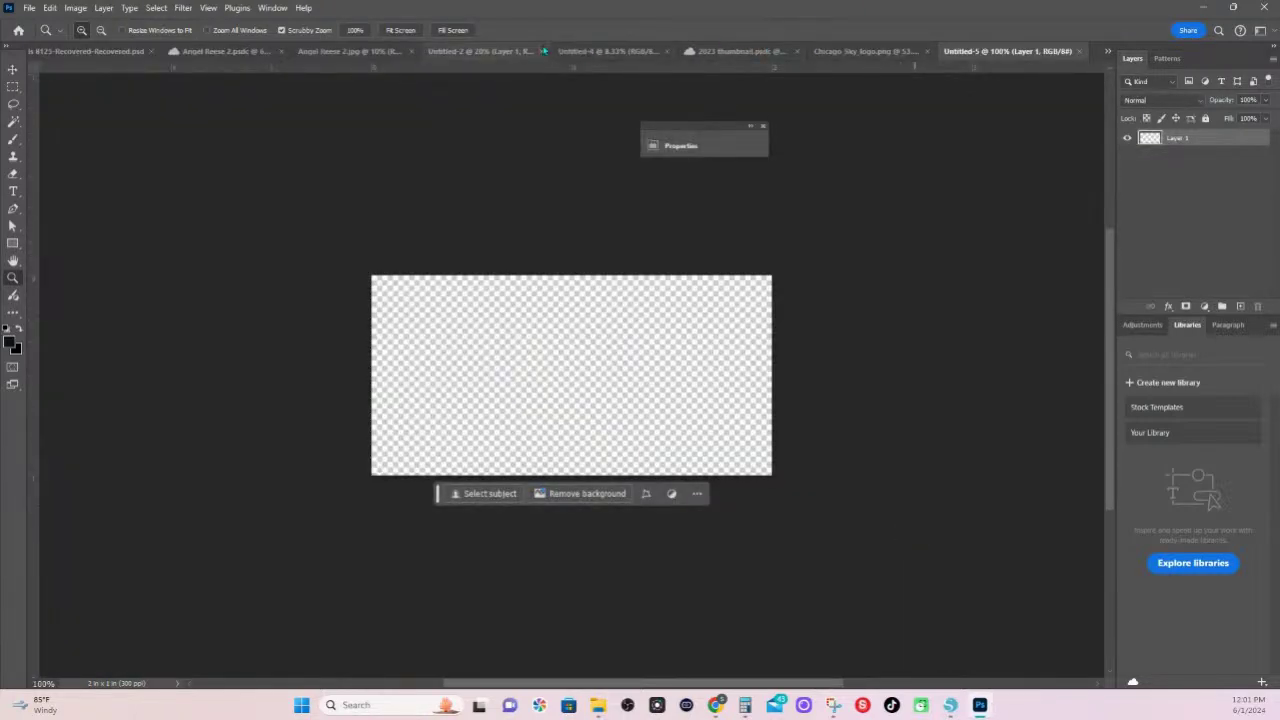
- Copy all four artwork layers from the 48 × 24 inch Untitled-4 document into the new 2 × 1 inch document
click(605, 51)
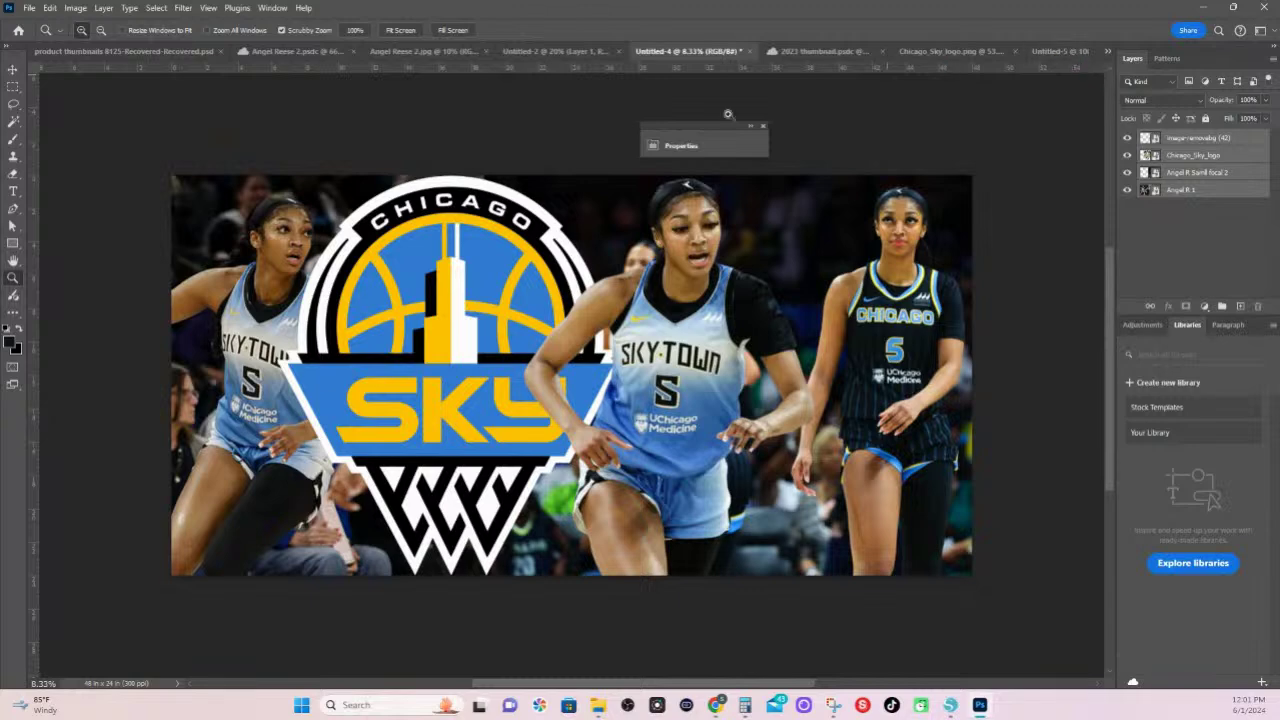
key(v)
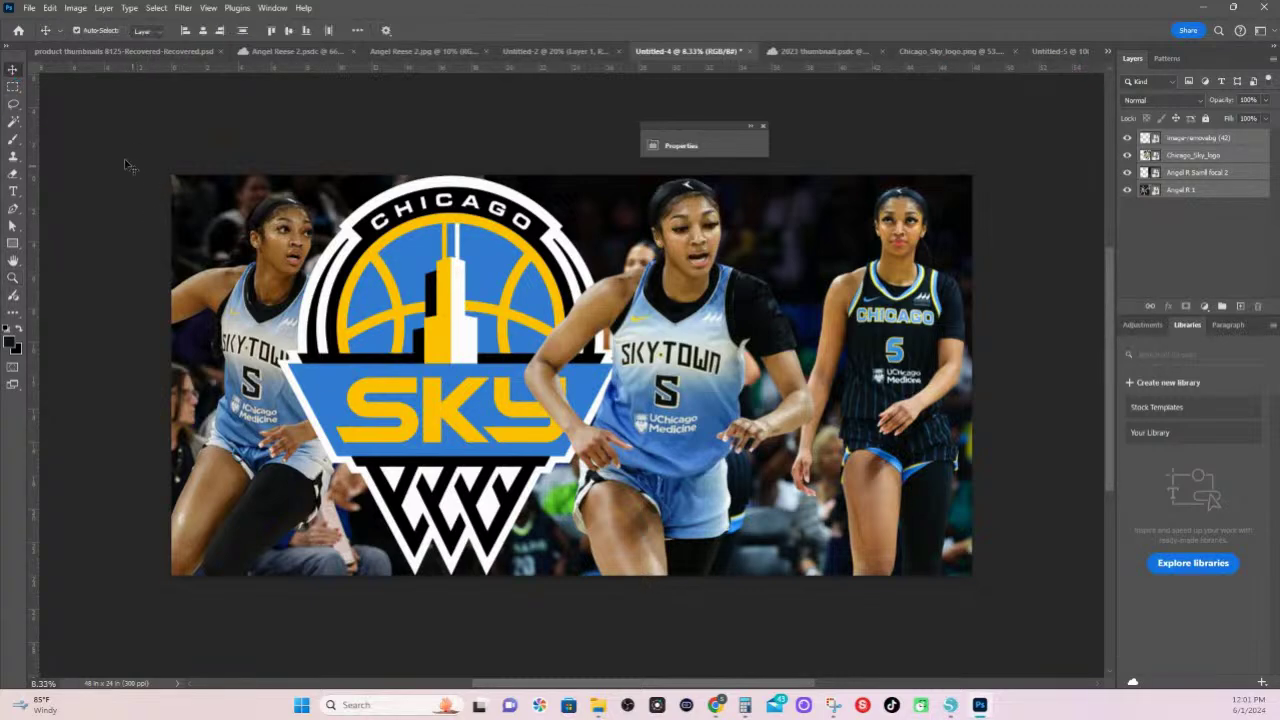
drag(125, 165, 1078, 614)
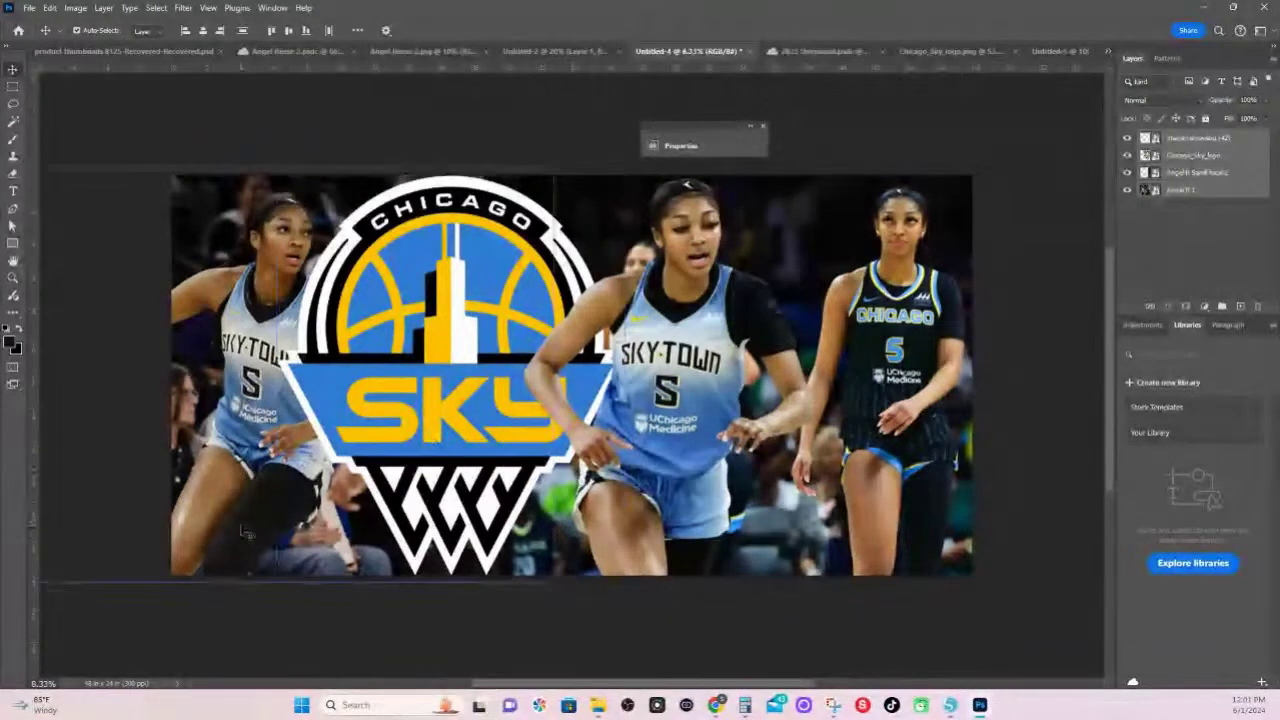
drag(1232, 138, 615, 345)
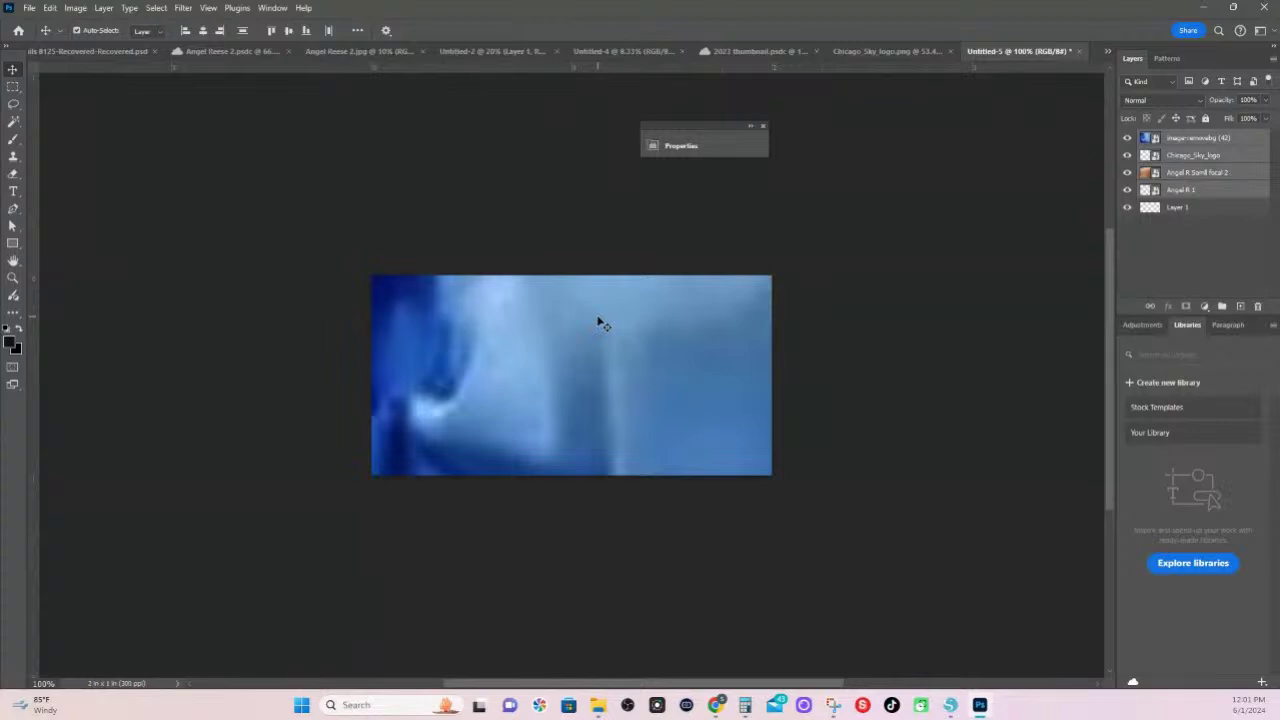
- Scale the four copied layers together down to about 4.25% around their centre so the artwork approaches the canvas size
click(43, 683)
text(10)
key(Return)
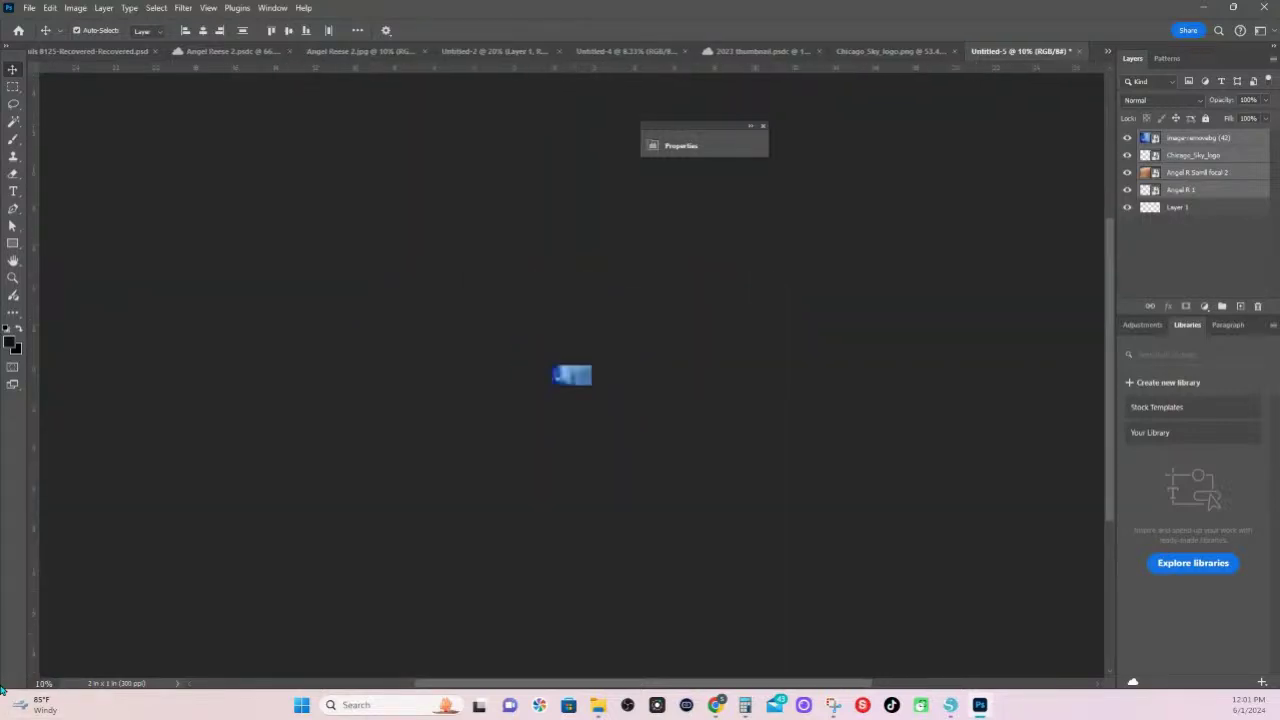
key(ctrl+t)
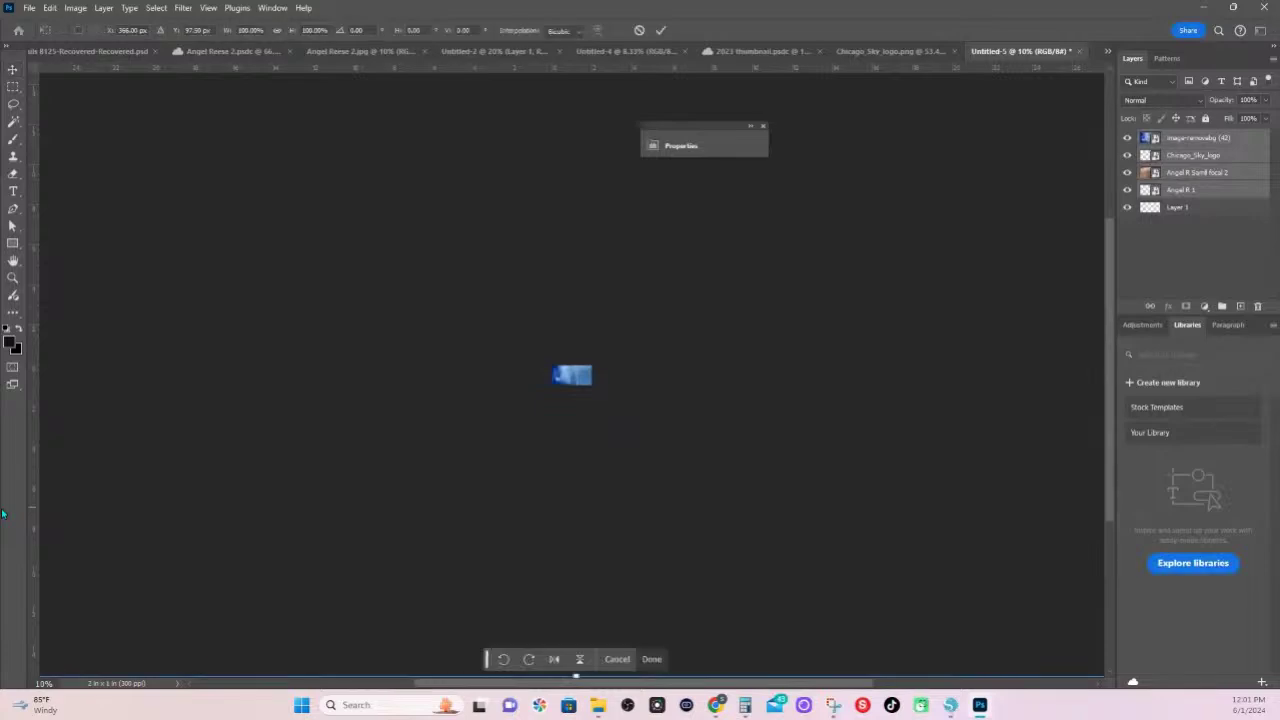
click(40, 683)
text(5)
key(Return)
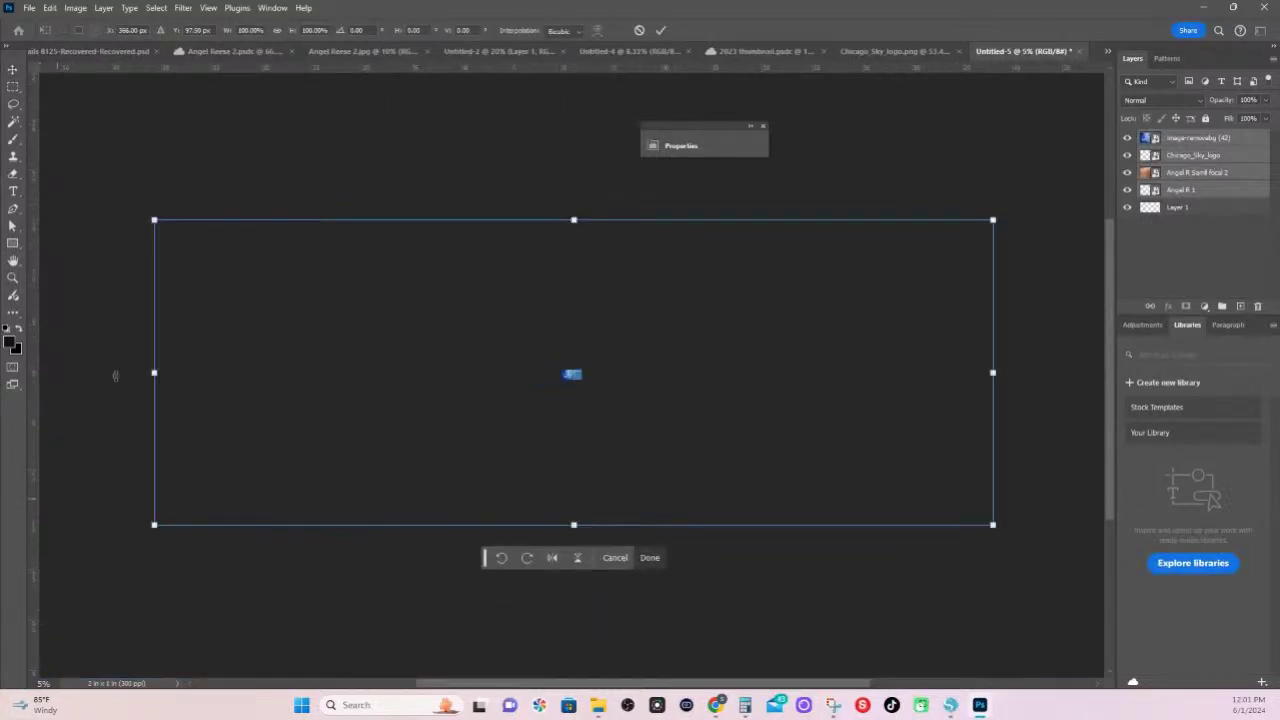
drag(154, 219, 554, 375)
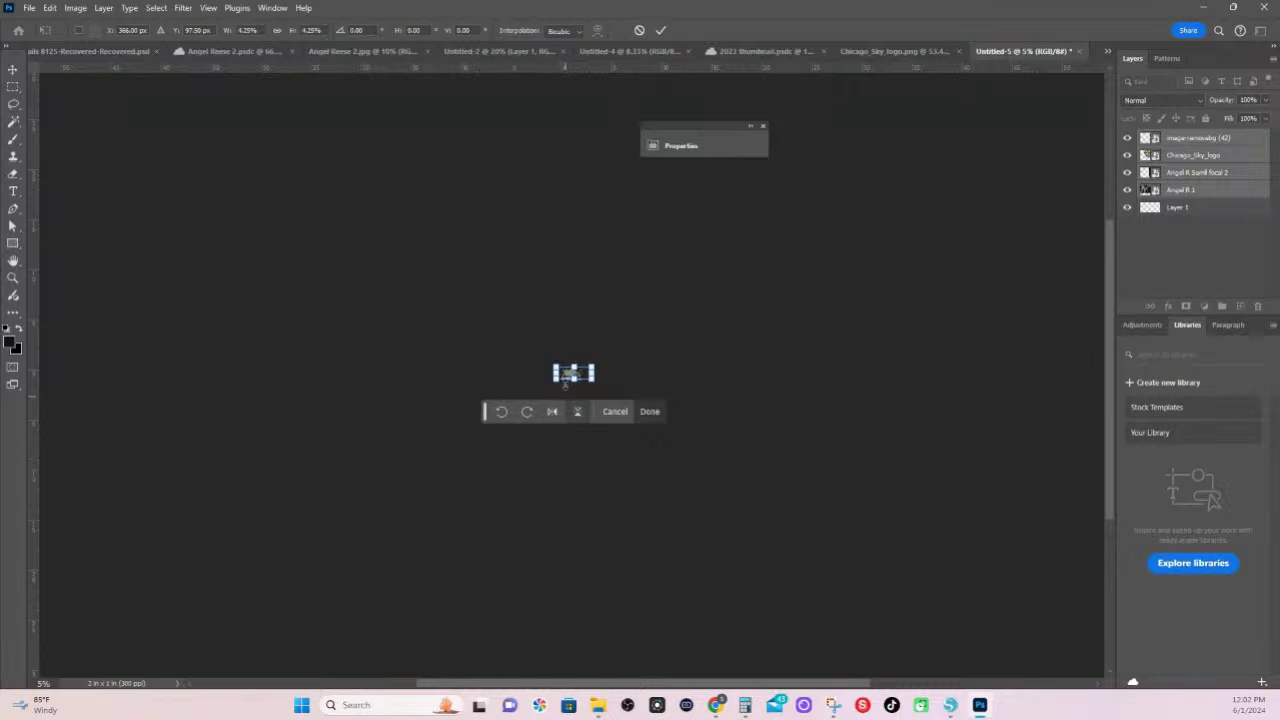
key(Return)
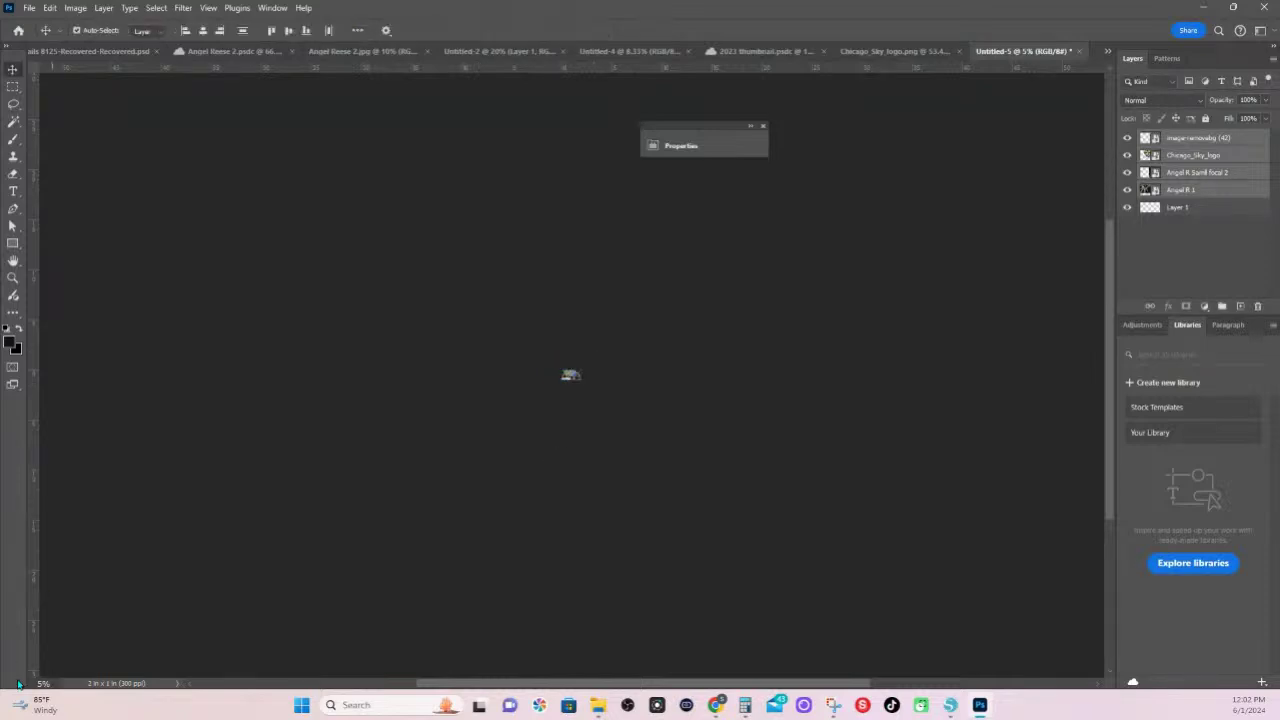
- Fine-tune the four layers' scale to about 99.5% and reposition them together so the artwork covers the whole 2 × 1 inch canvas
text(100)
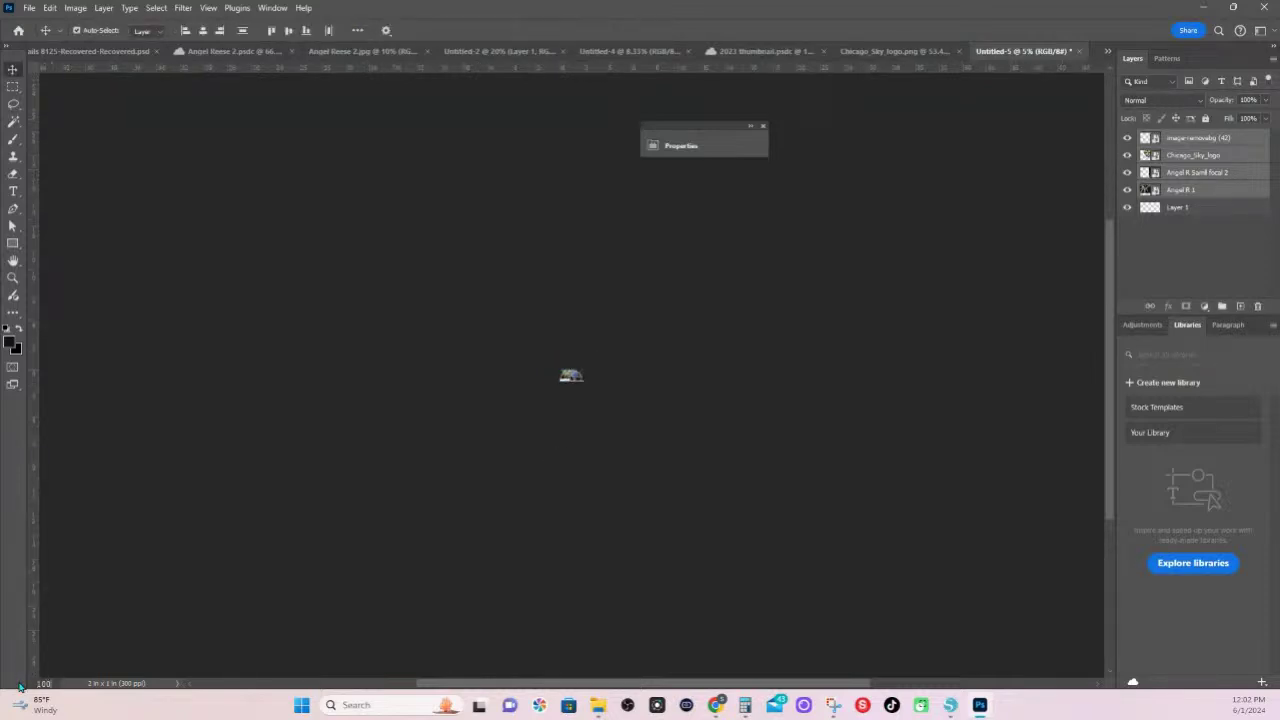
key(Return)
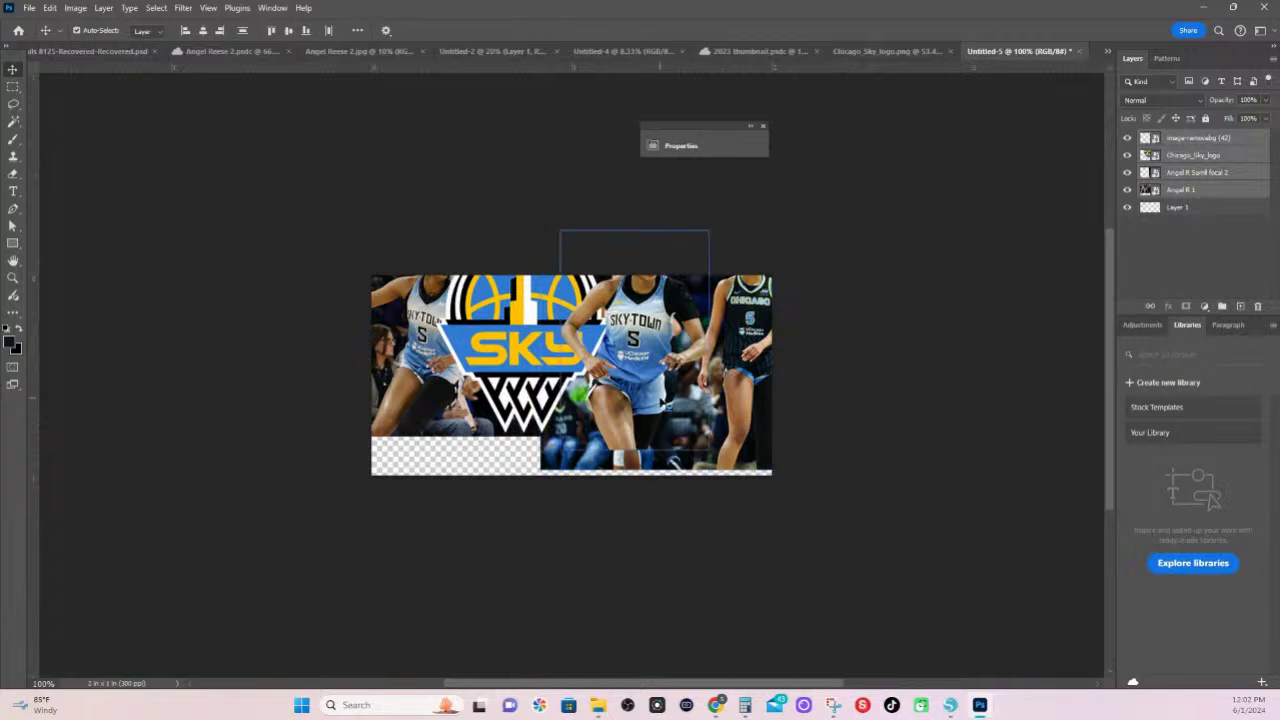
key(ctrl+t)
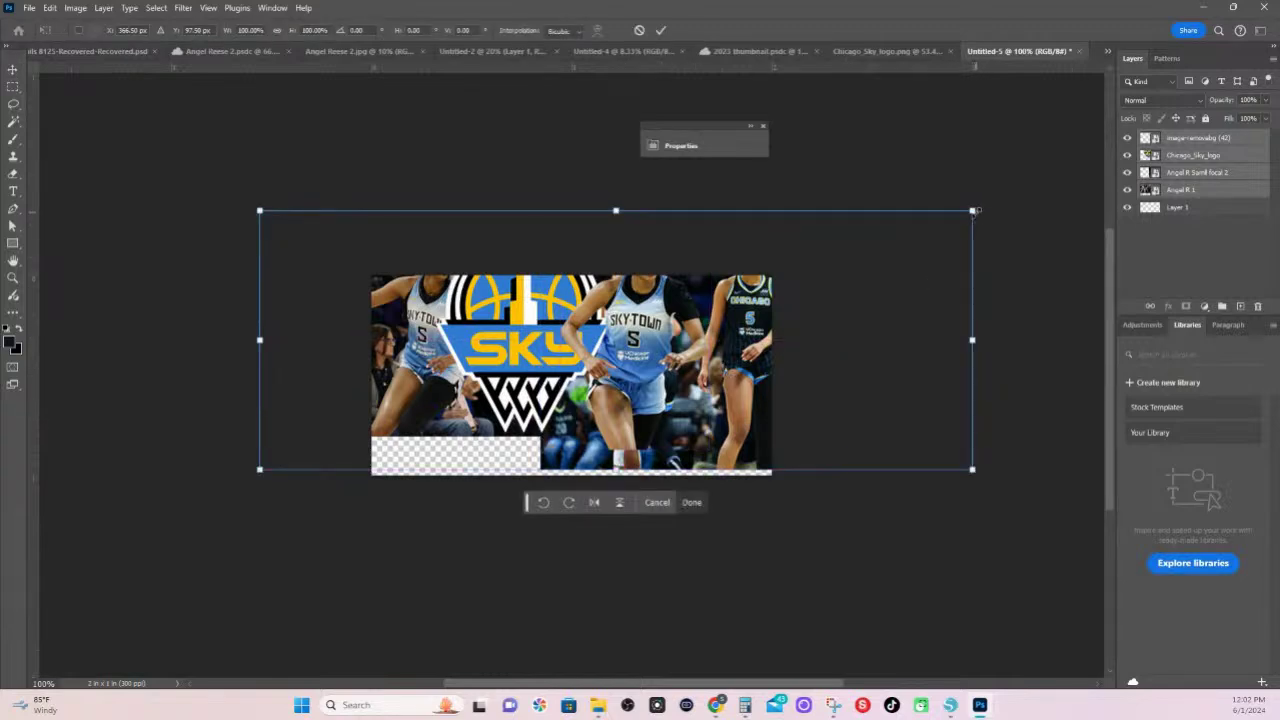
drag(972, 211, 951, 200)
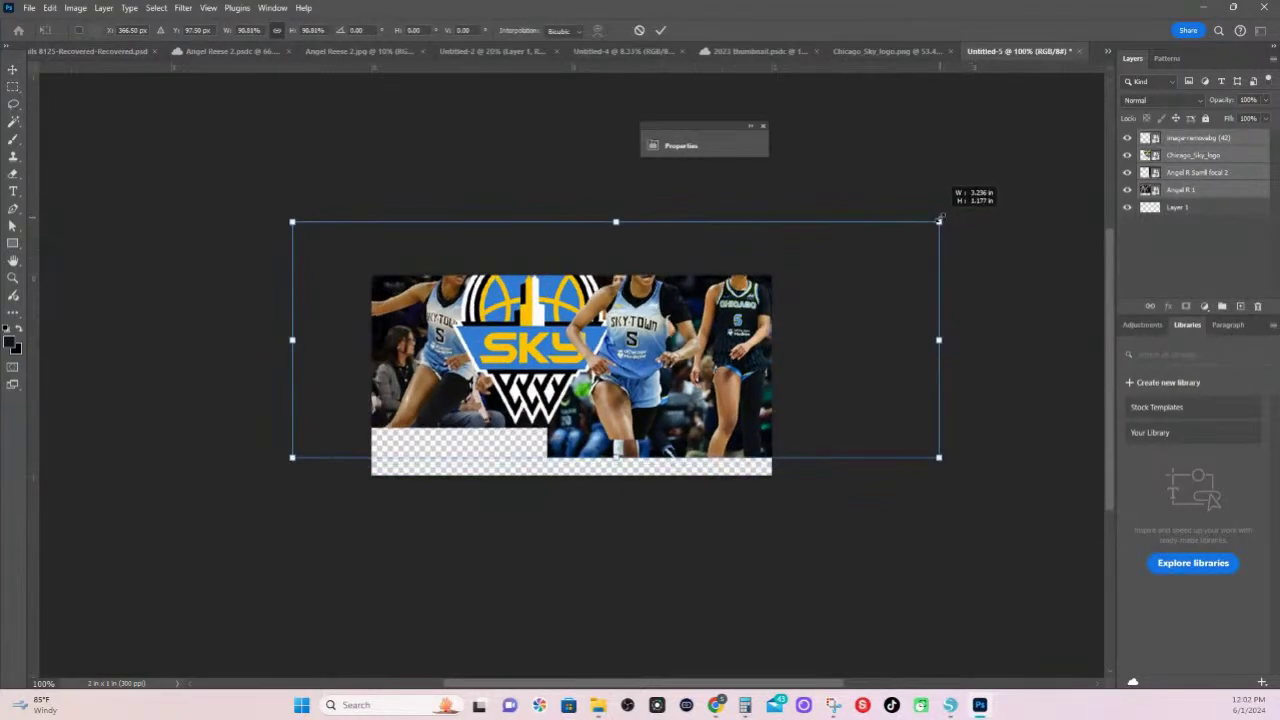
drag(726, 290, 720, 340)
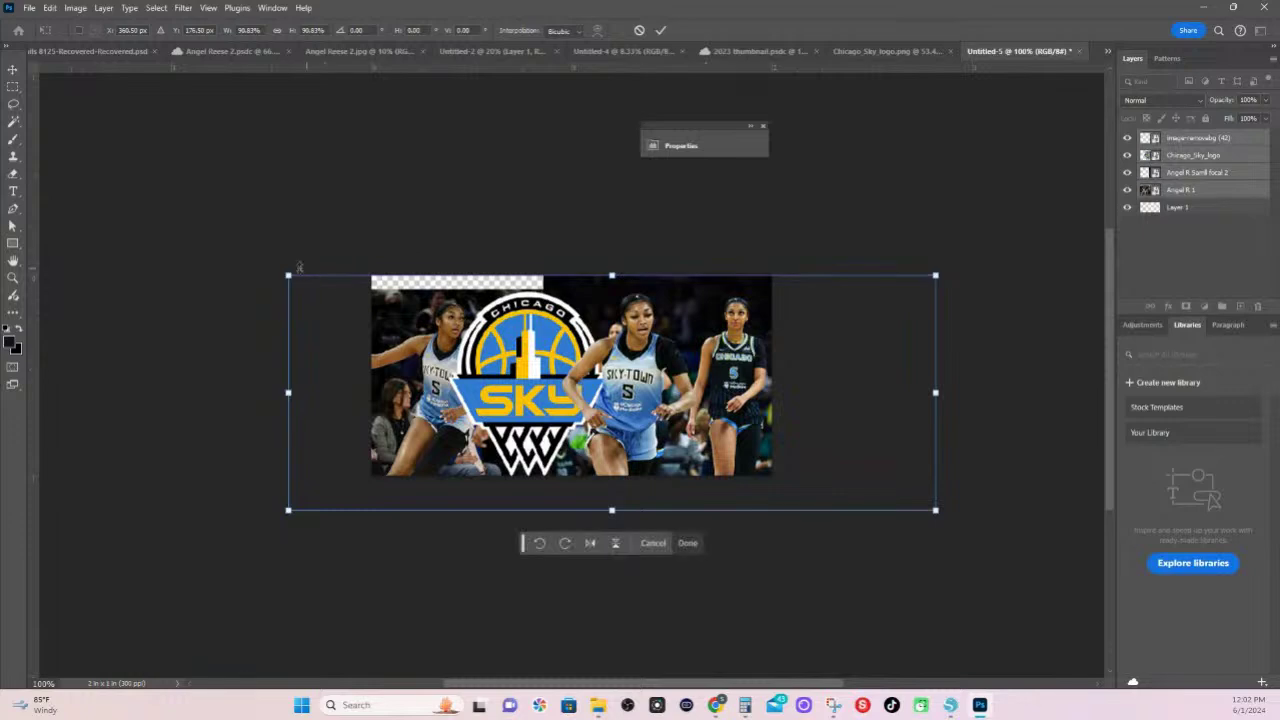
drag(288, 275, 257, 264)
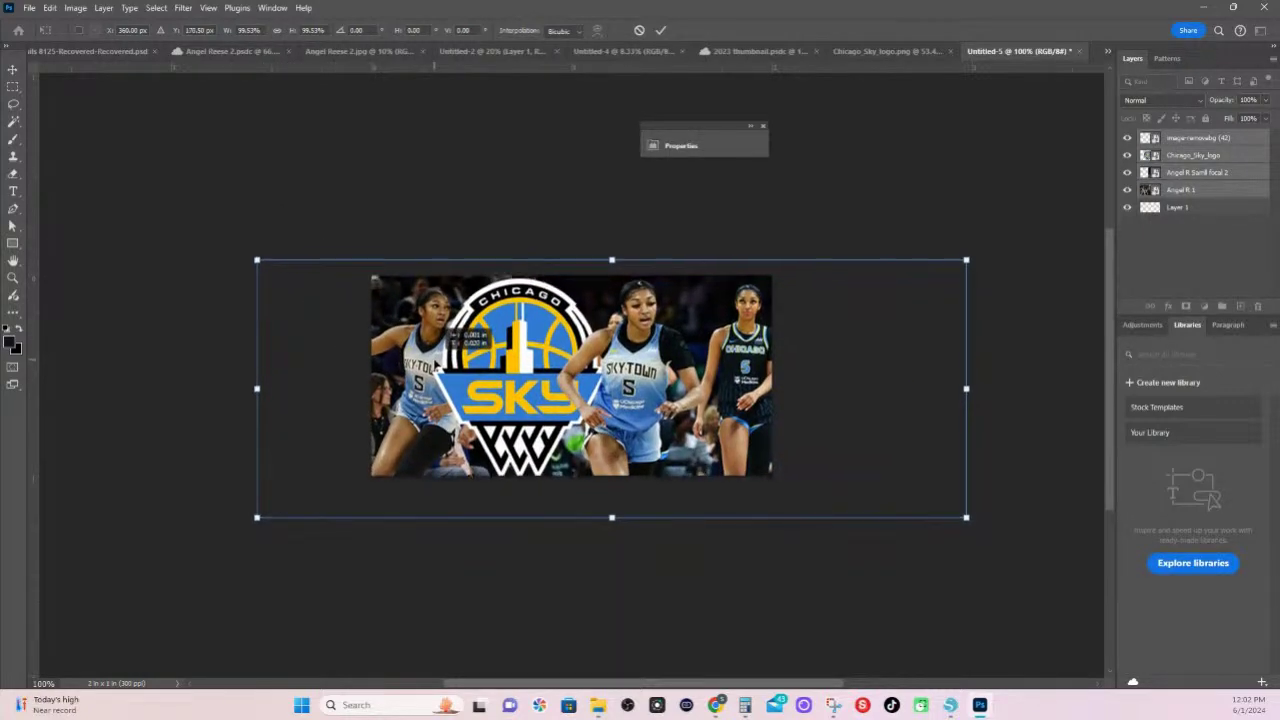
drag(433, 368, 416, 364)
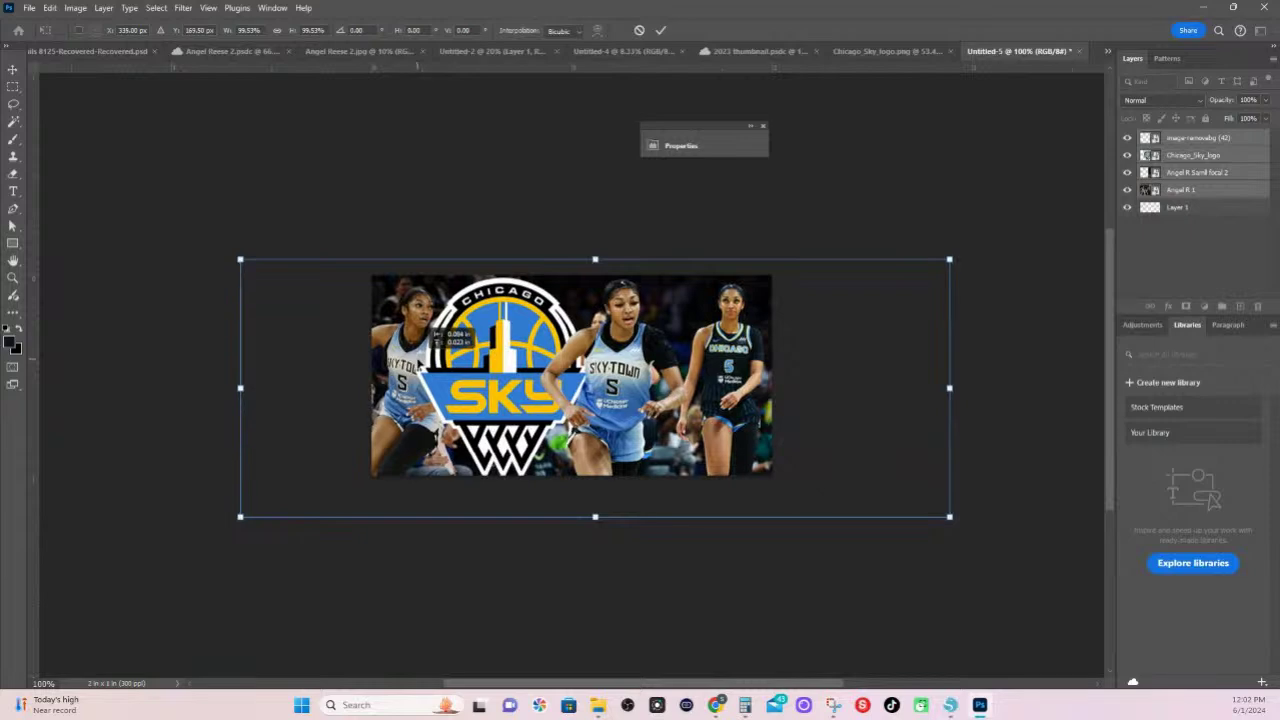
key(Return)
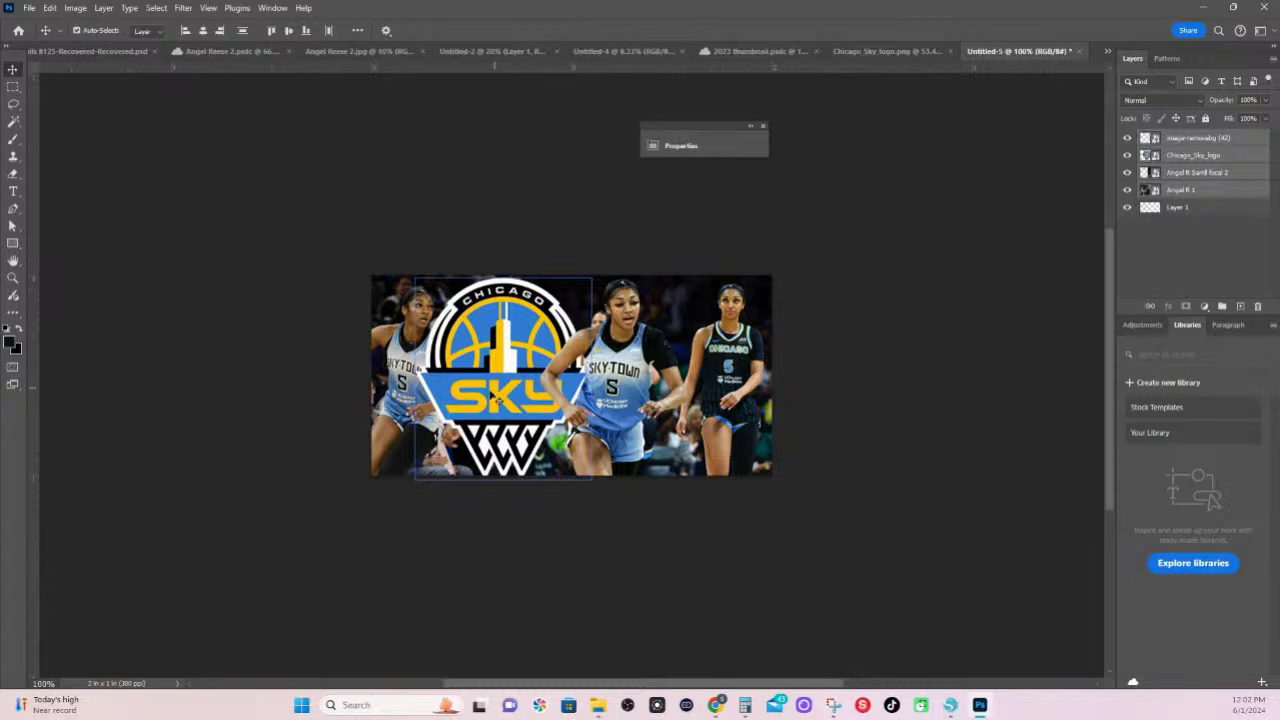
- Export the finished 2 × 1 inch composition as a JPG at 100% scale
key(z)
drag(368, 278, 424, 249)
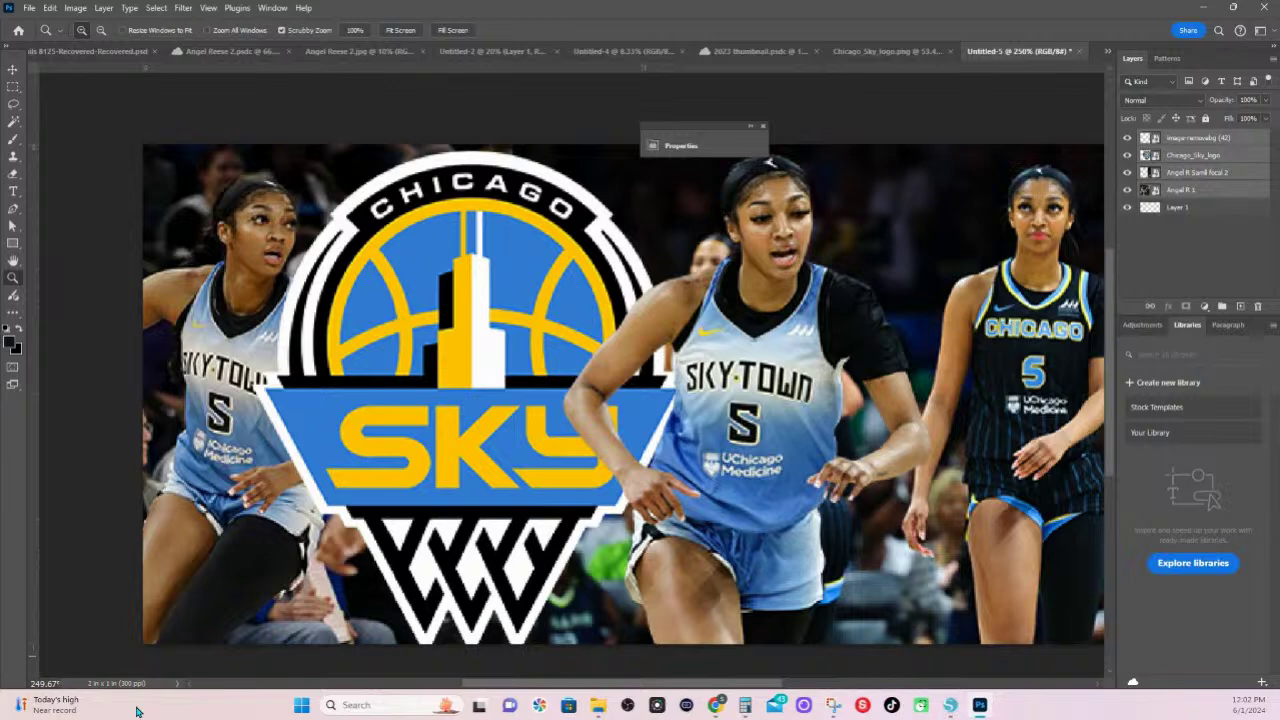
click(29, 8)
mouse_move(87, 249)
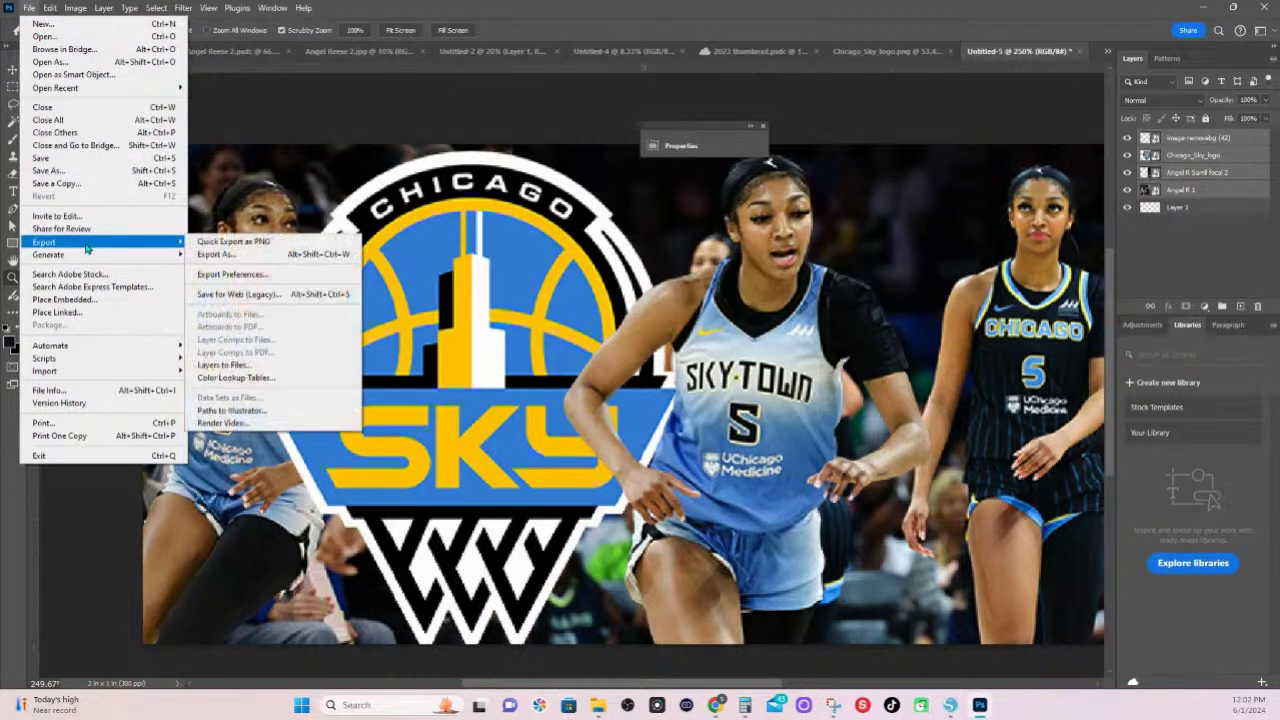
click(242, 255)
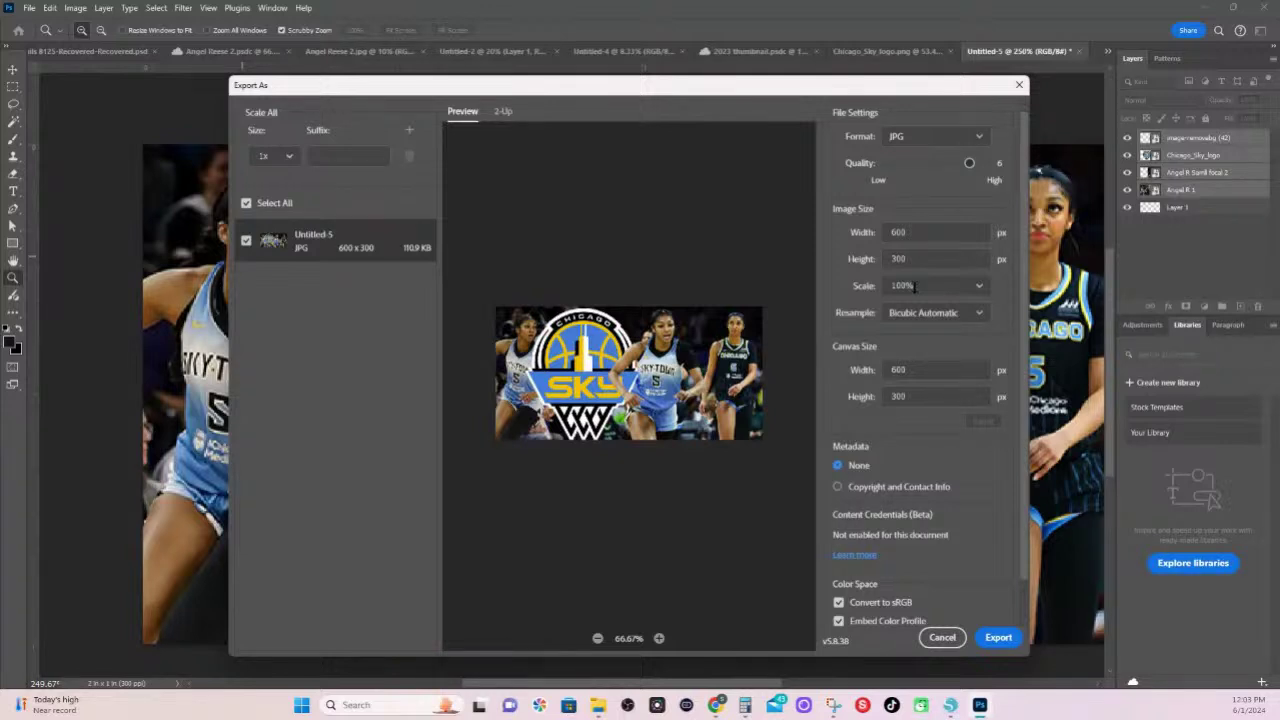
click(1000, 637)
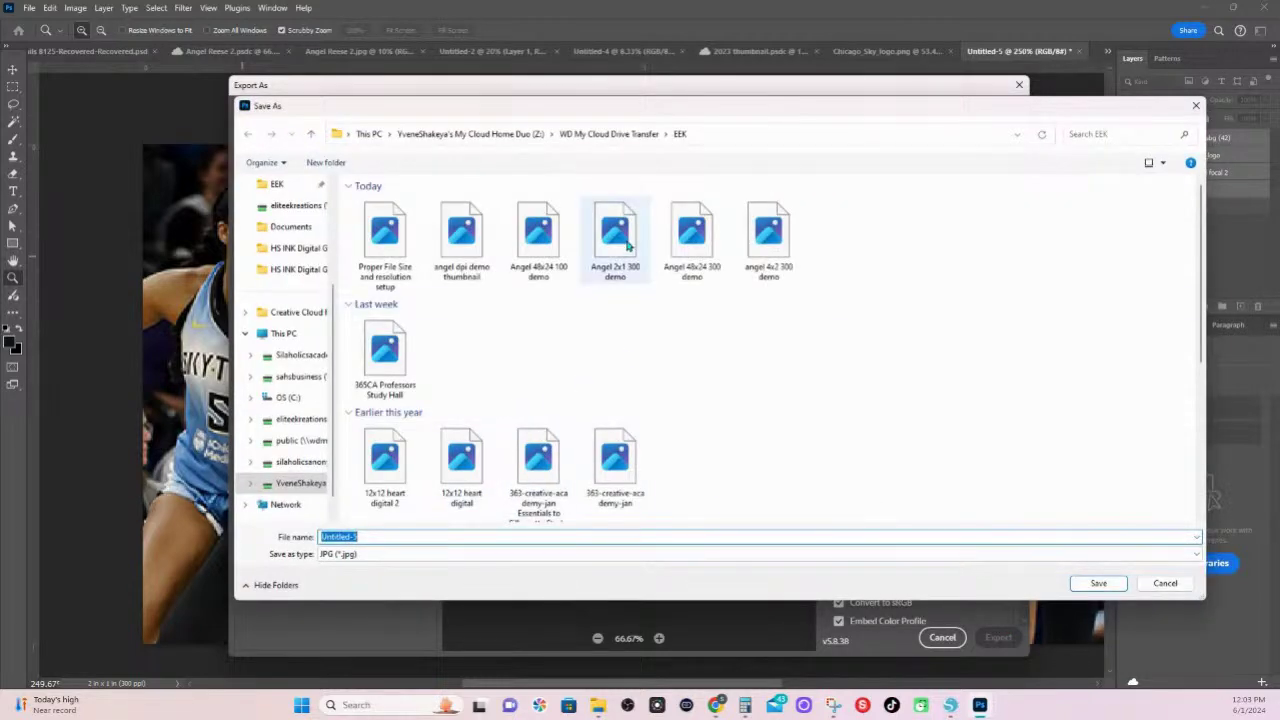
- Name the exported JPG "Angel 2x1 300 demo live", based on the existing 2x1 demo file name, and save it in the EEK folder
click(617, 234)
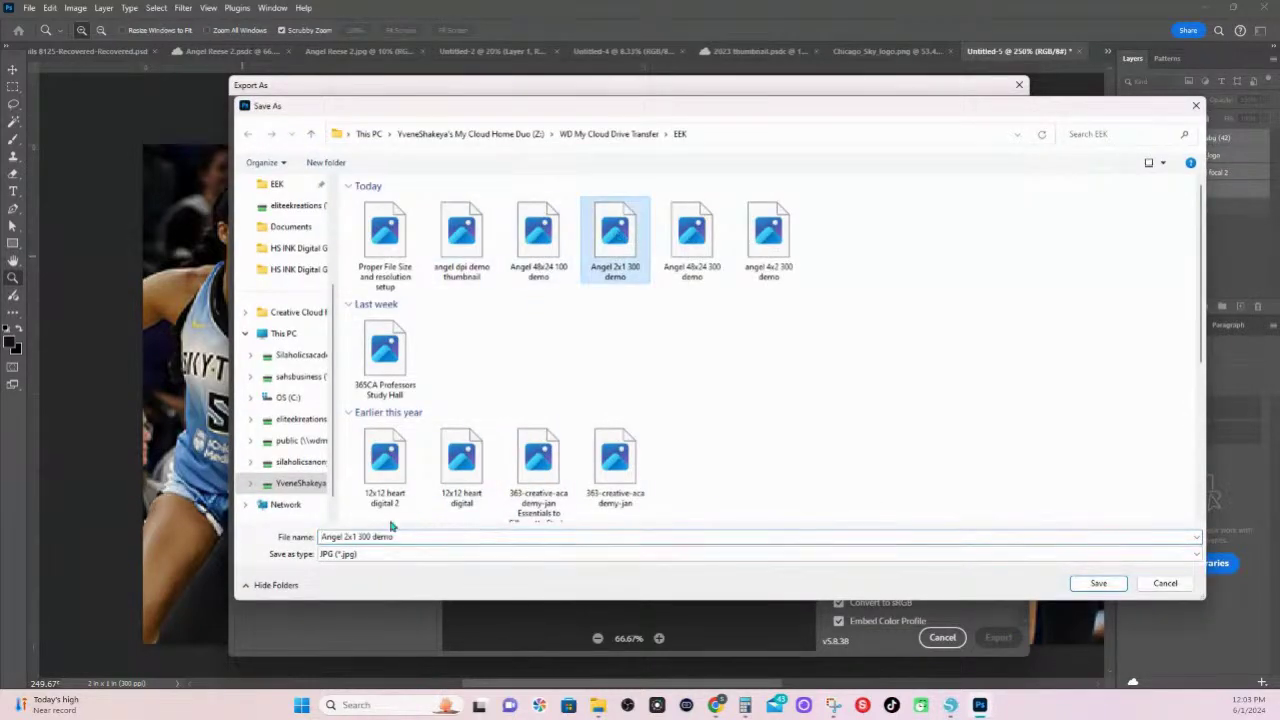
click(411, 537)
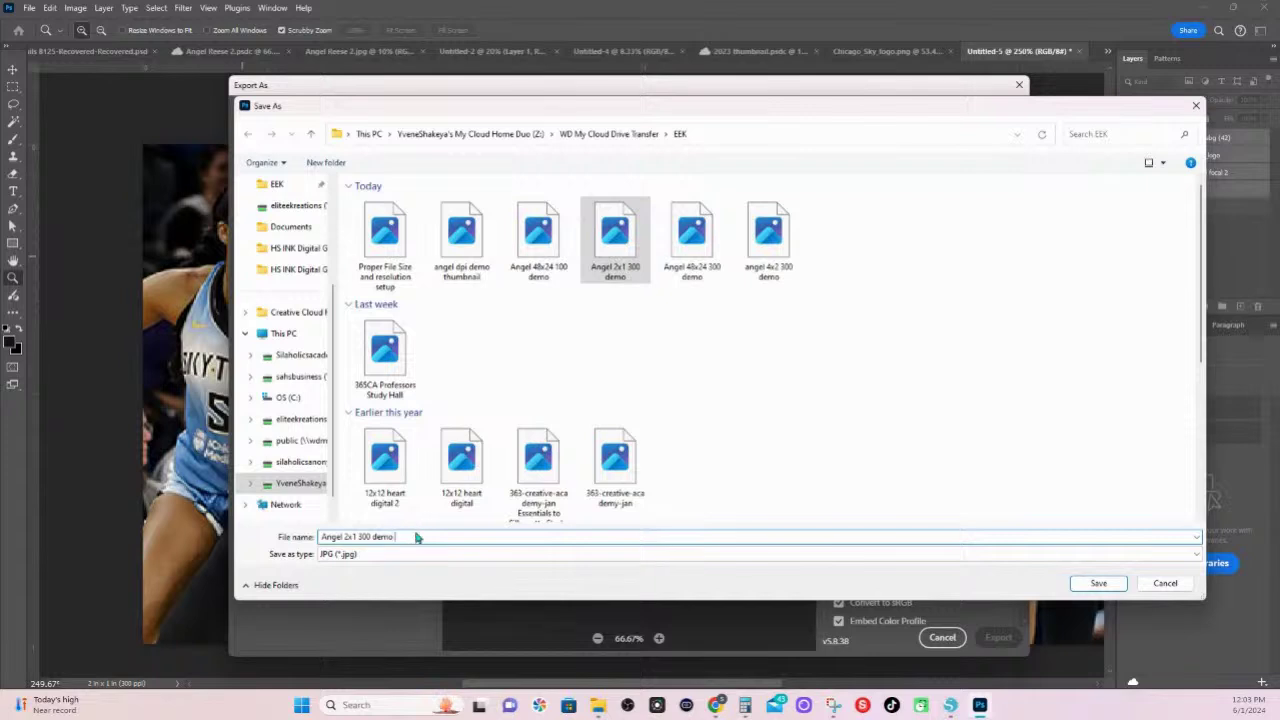
key(Return)
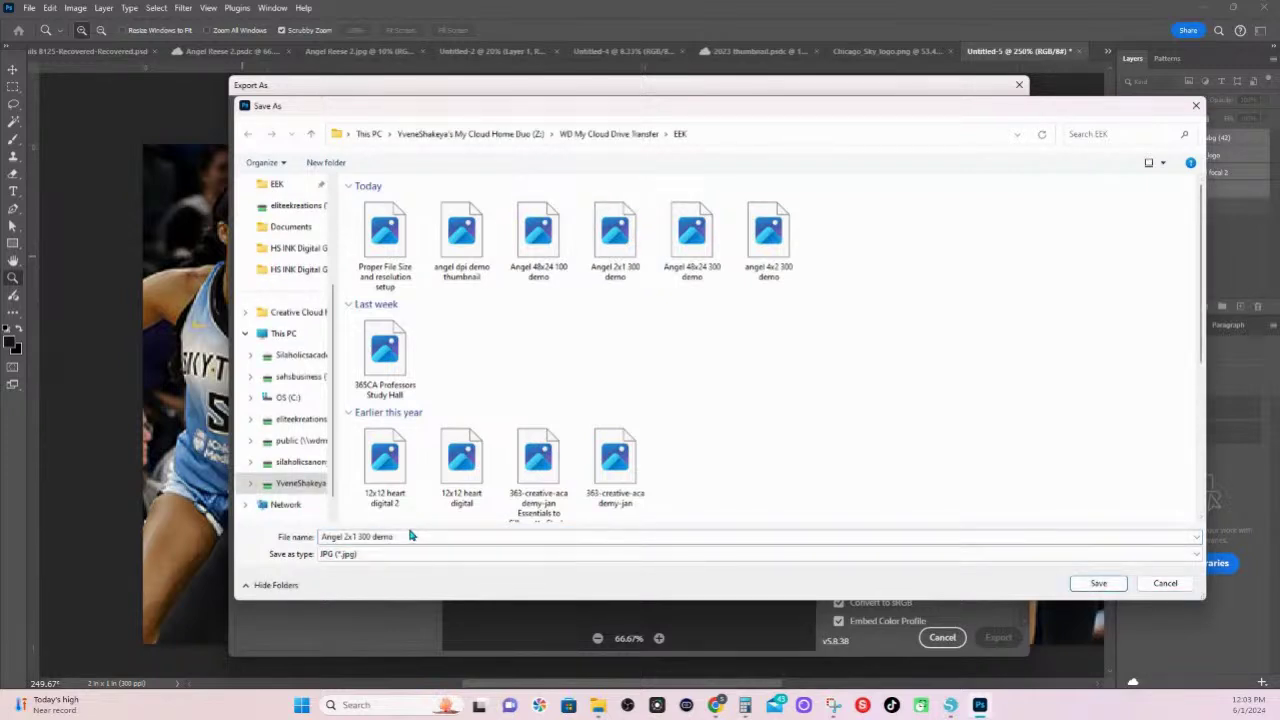
click(412, 536)
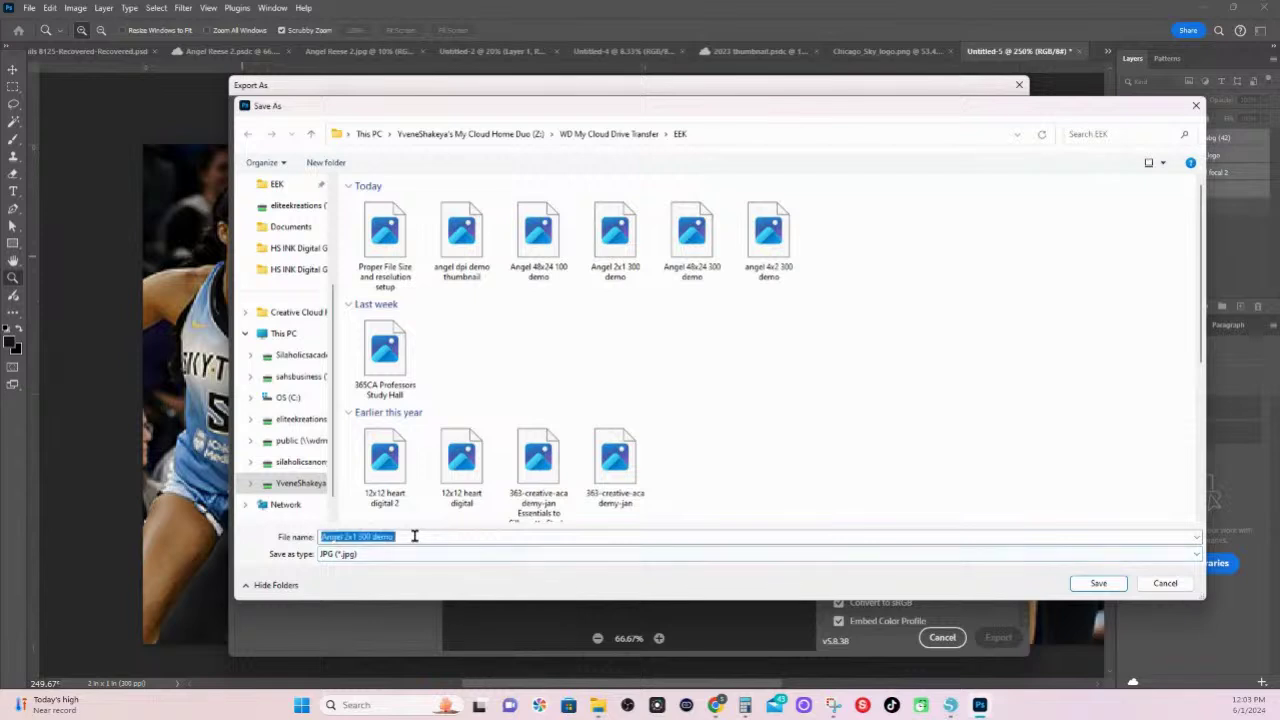
click(415, 536)
text(li)
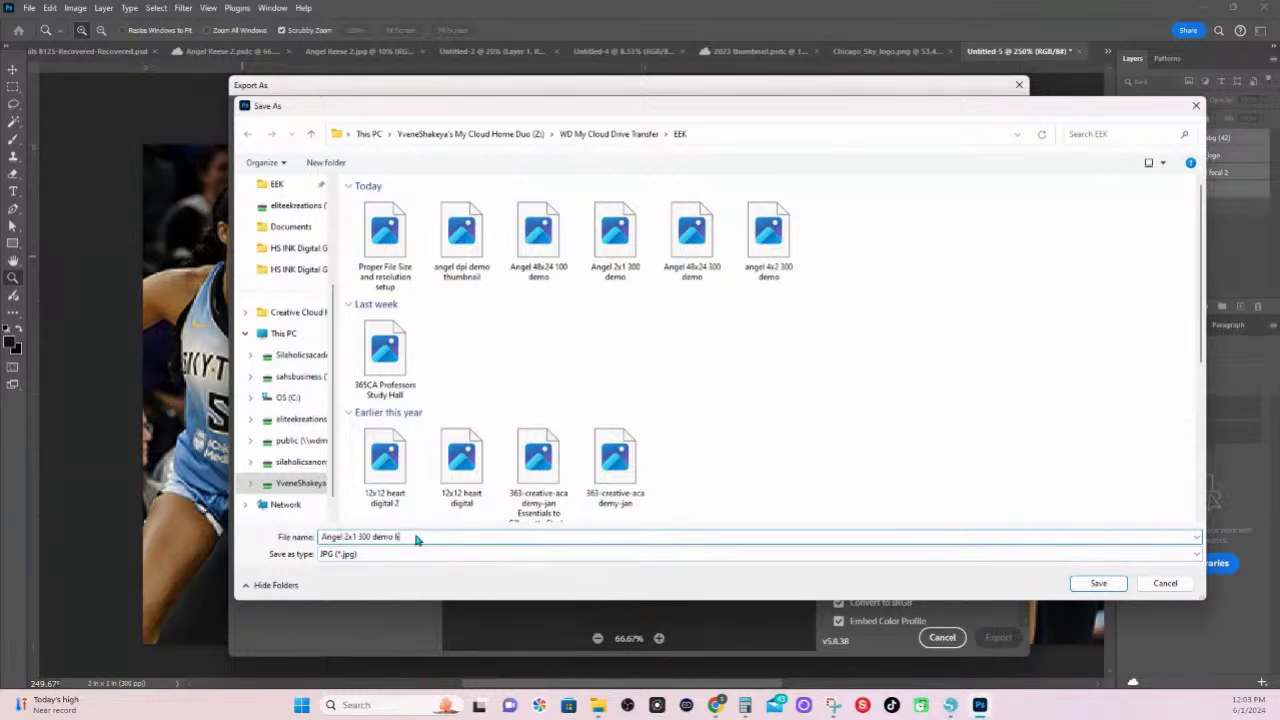
text(ve)
click(1105, 589)
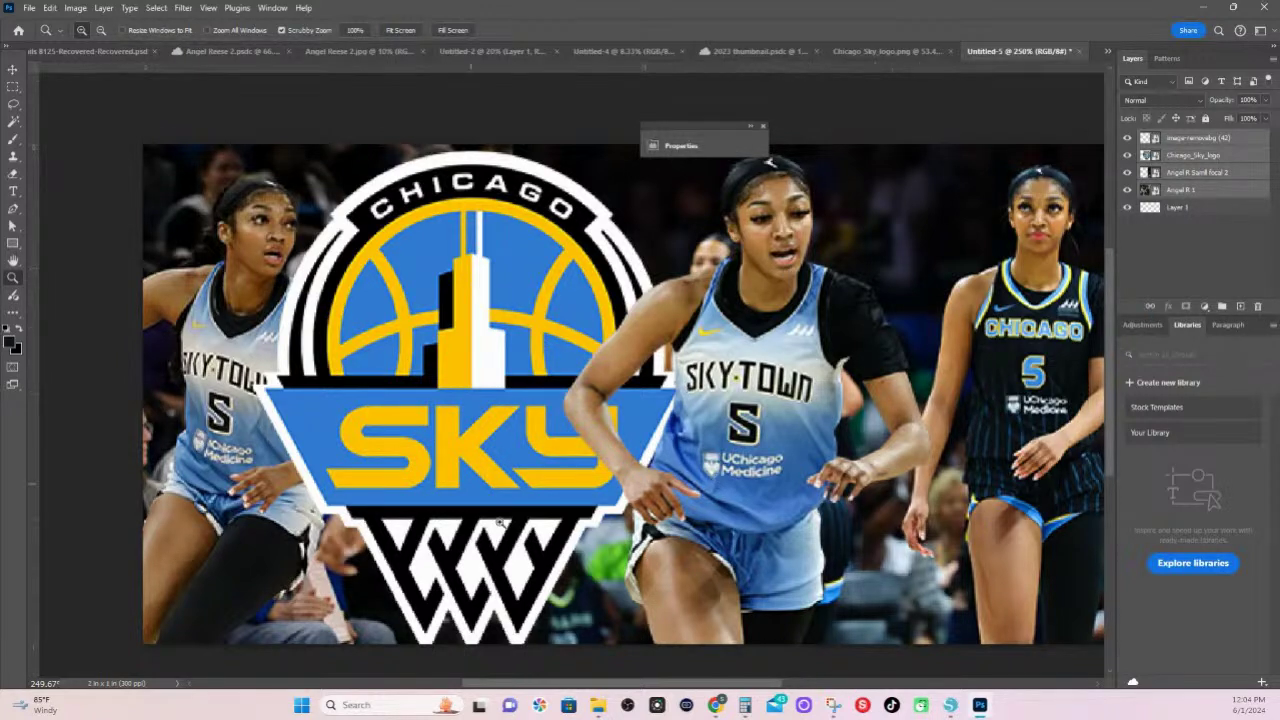
- Create a new transparent document 48 inches wide by 24 inches high at 300 pixels/inch
click(29, 8)
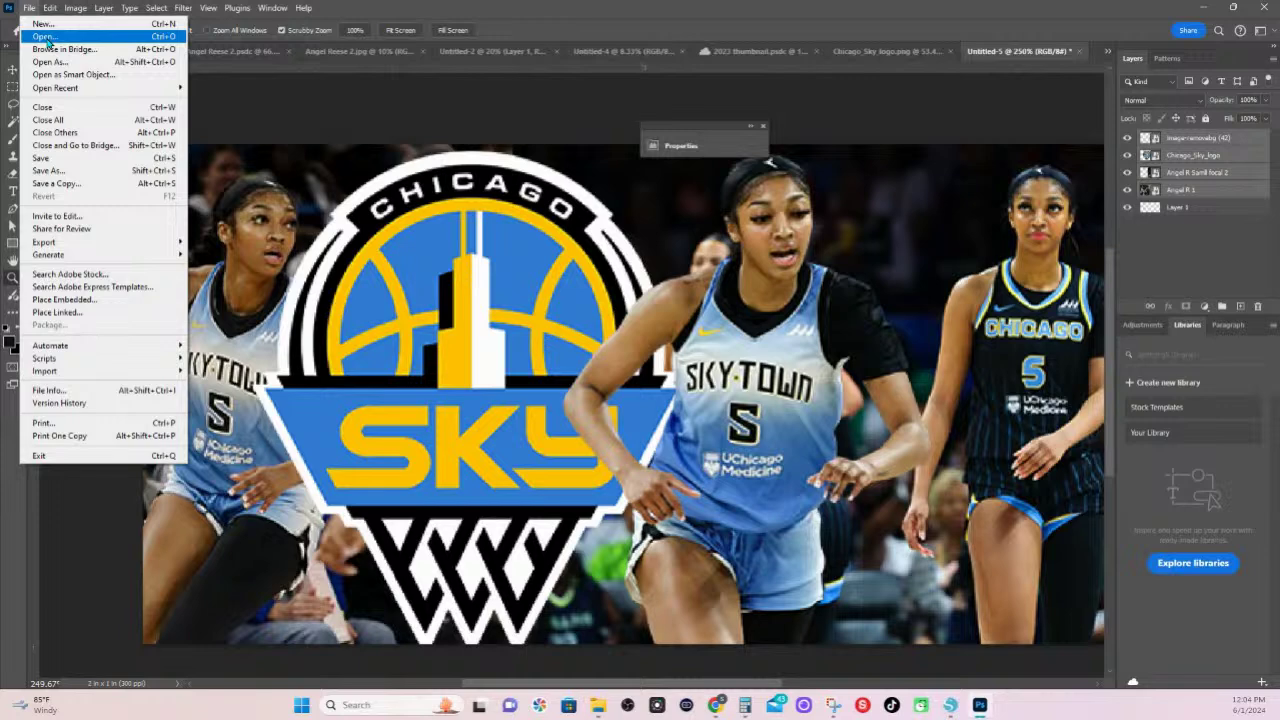
click(43, 23)
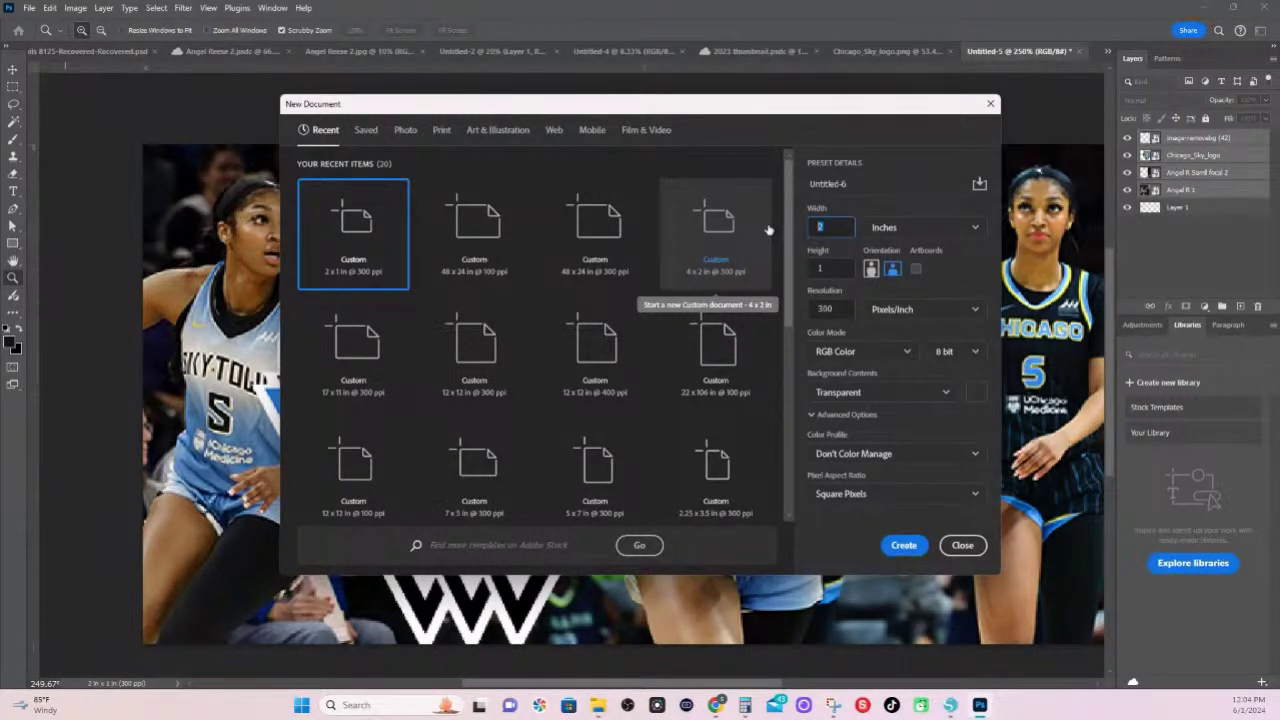
text(48)
key(Tab)
text(24)
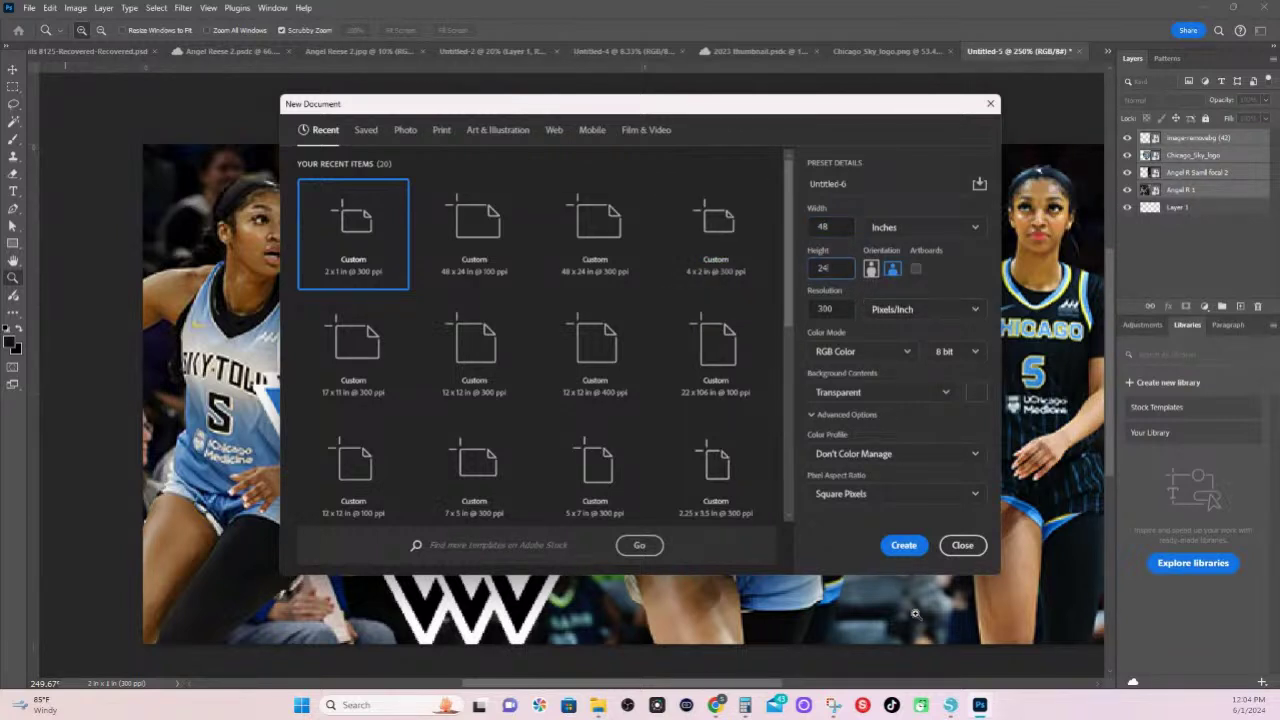
click(904, 546)
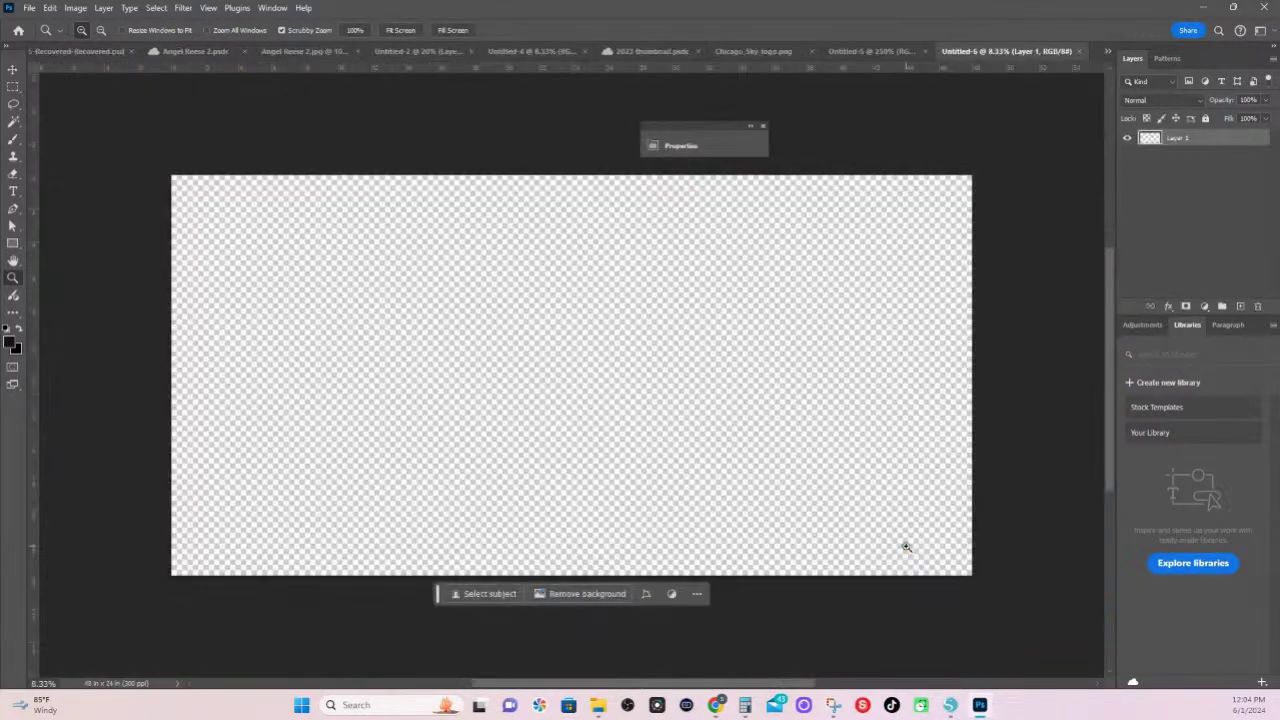
- Place "Angel 2x1 300 demo live" from the EEK folder as an embedded image and enlarge it to fill the 48 × 24 inch canvas
click(31, 11)
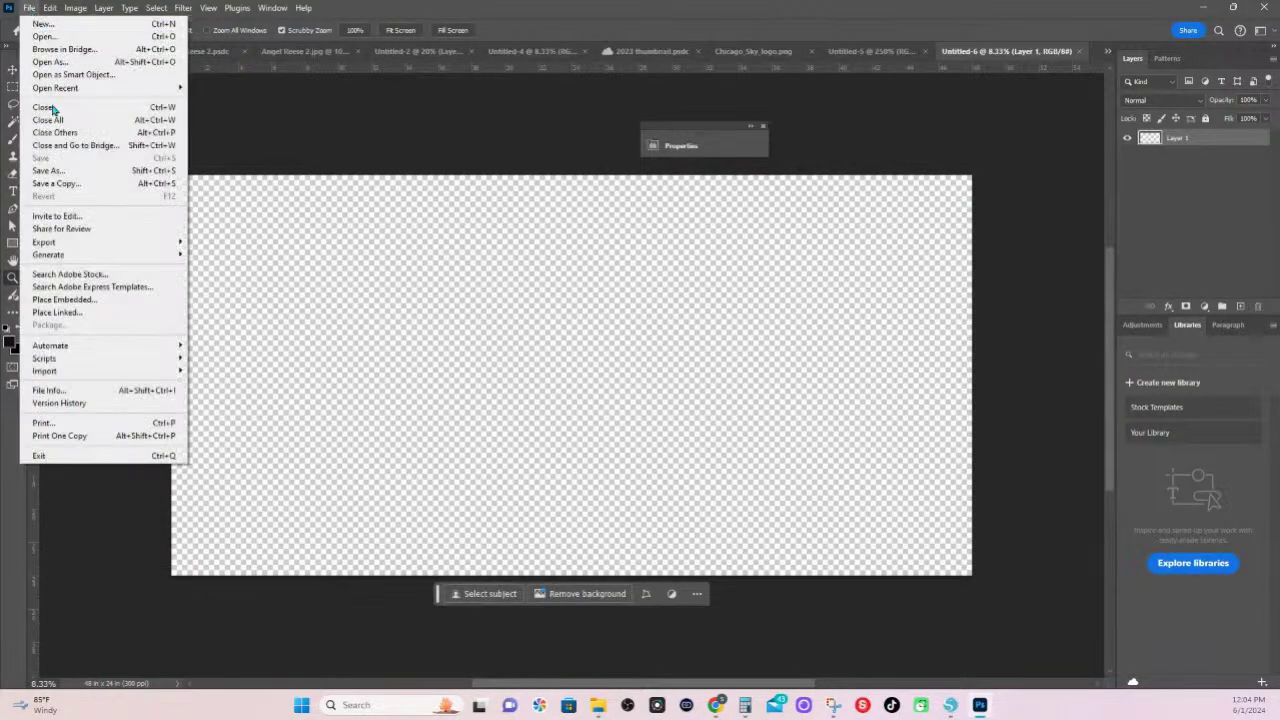
click(66, 300)
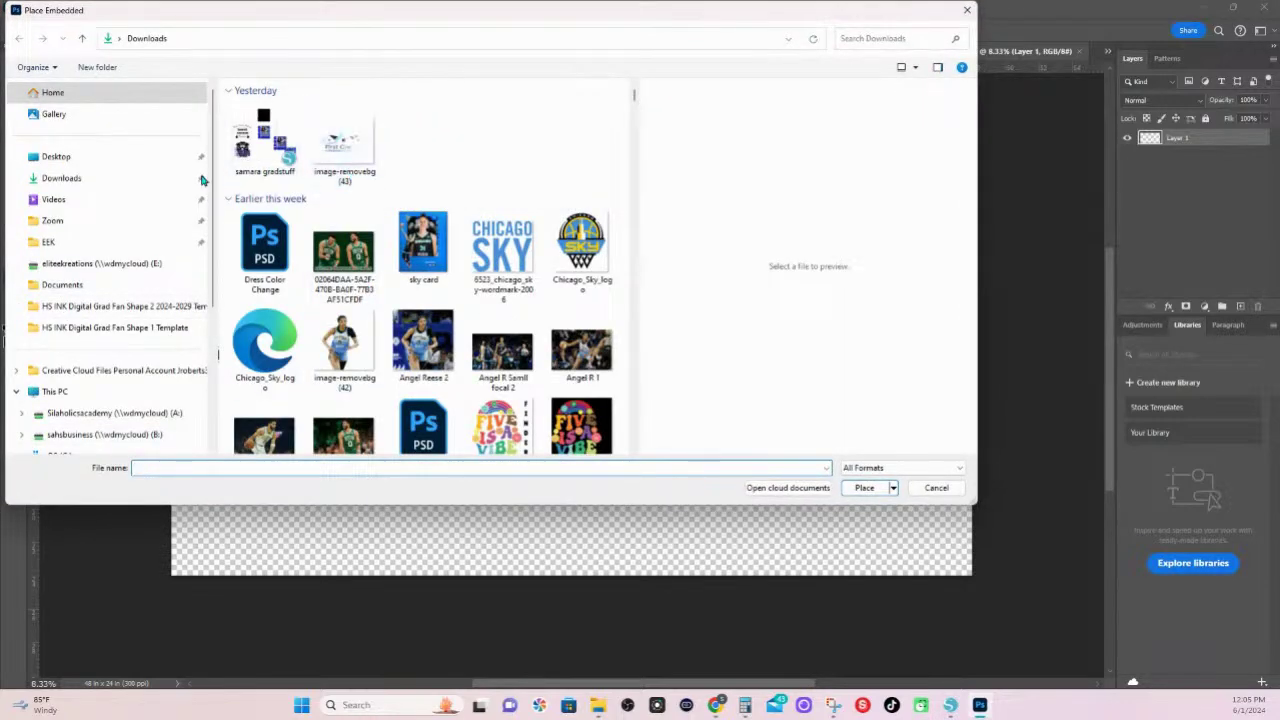
click(50, 244)
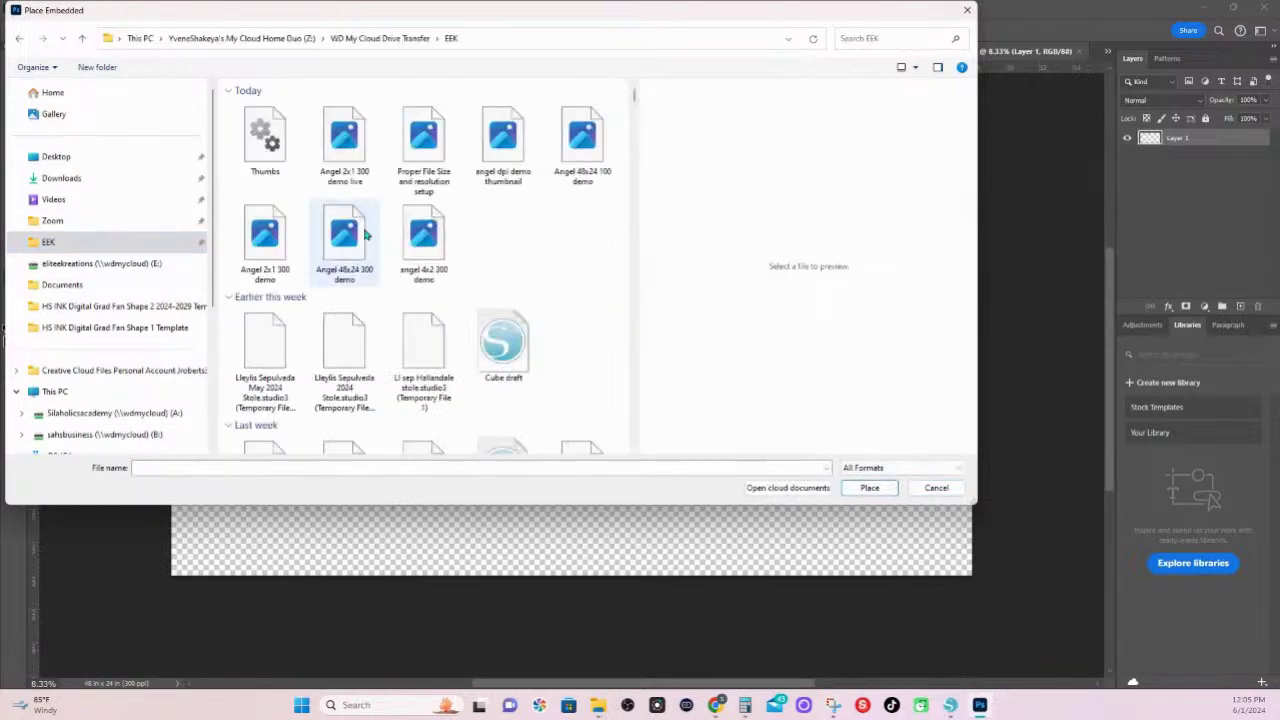
click(344, 148)
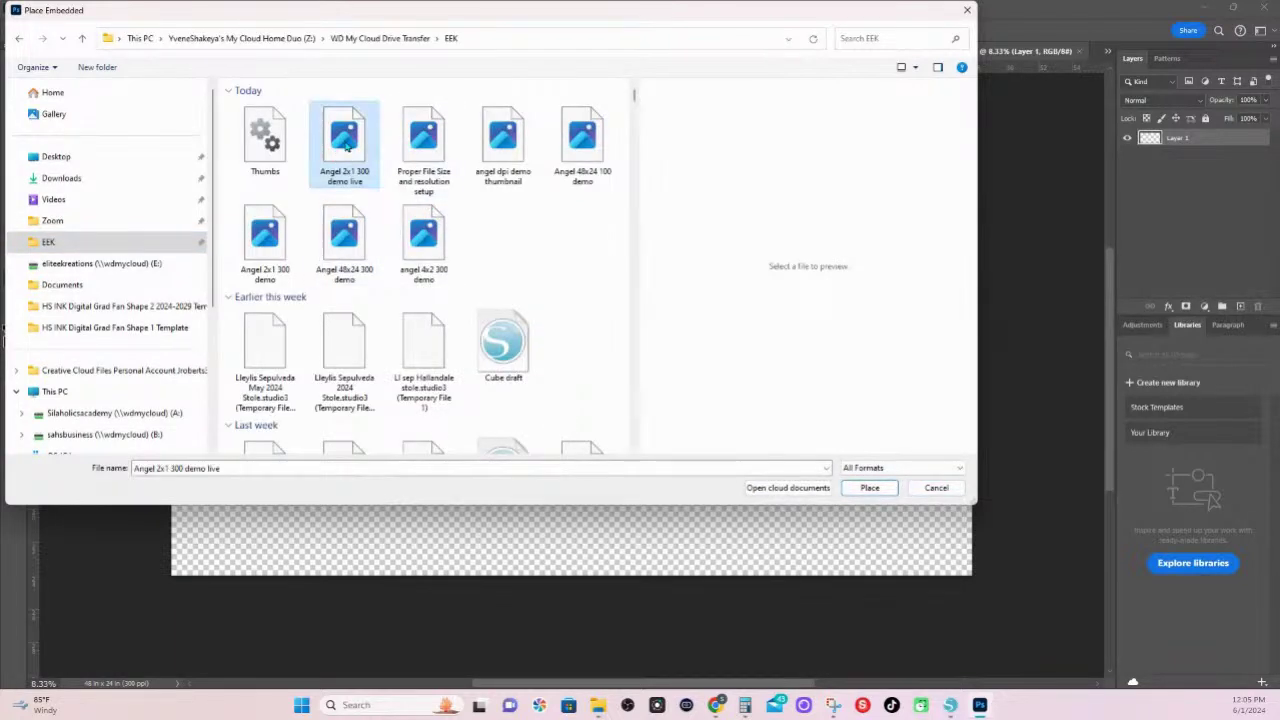
click(866, 489)
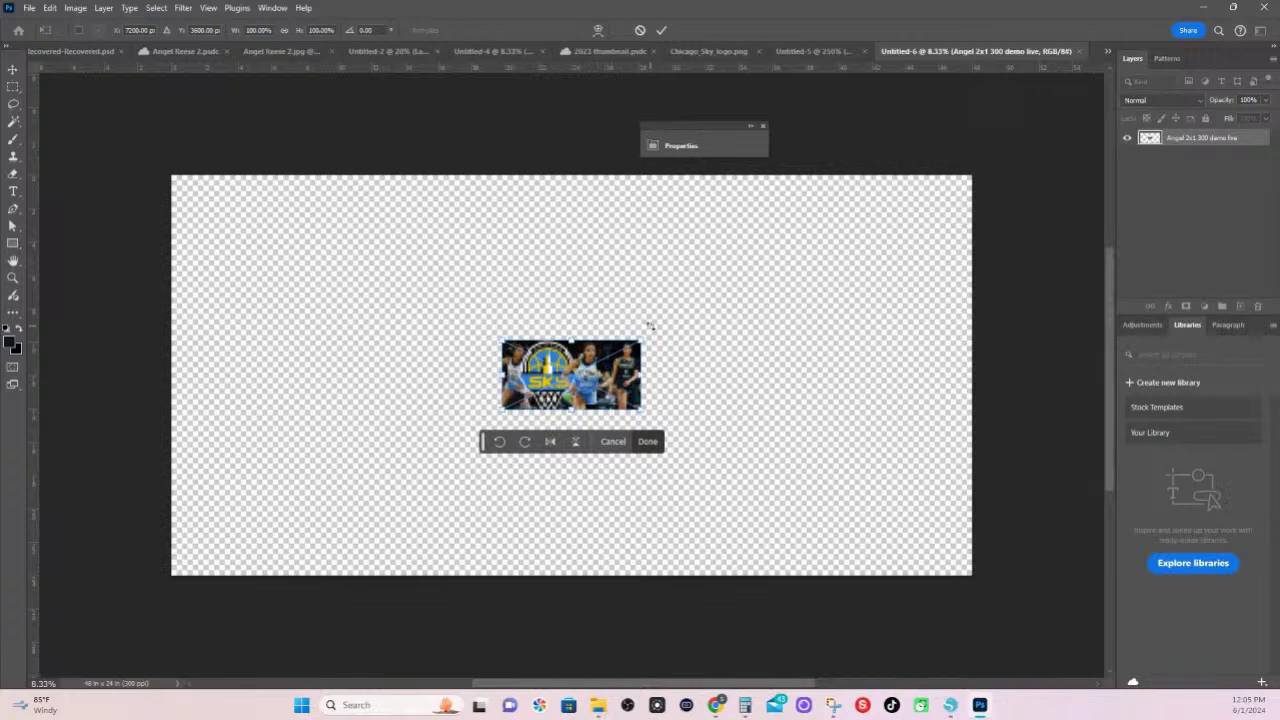
drag(642, 340, 1000, 233)
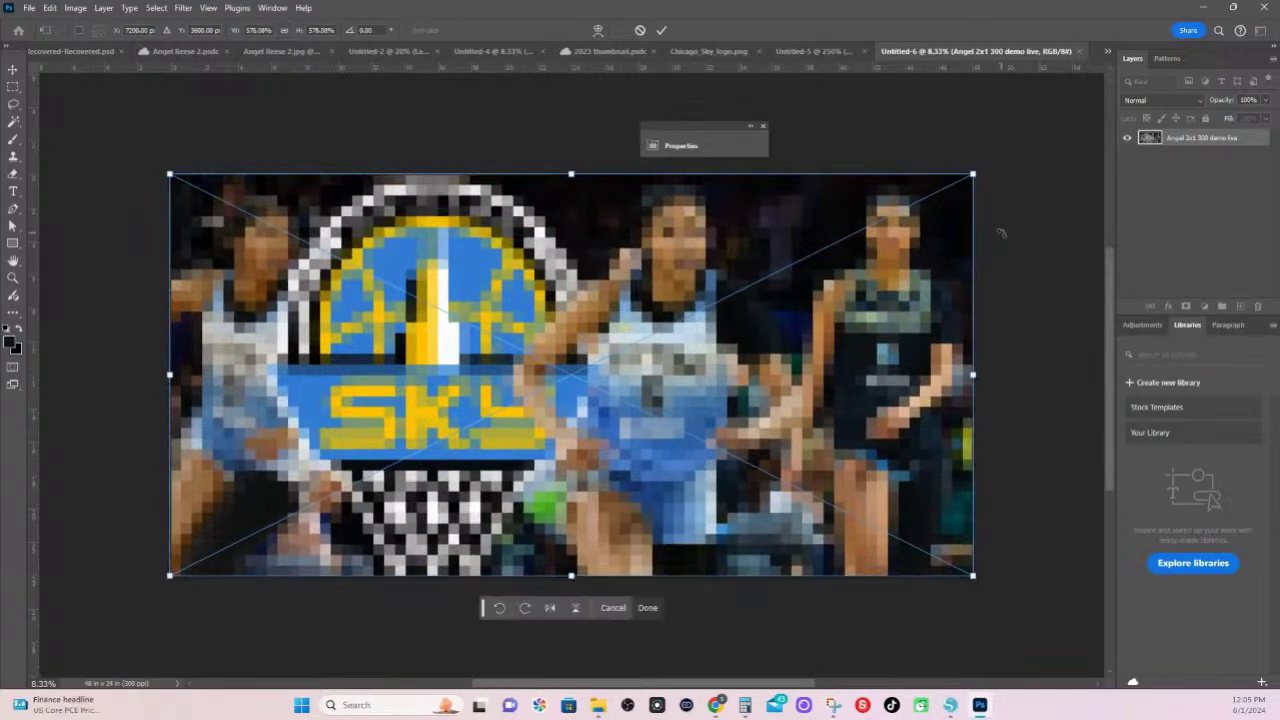
key(Return)
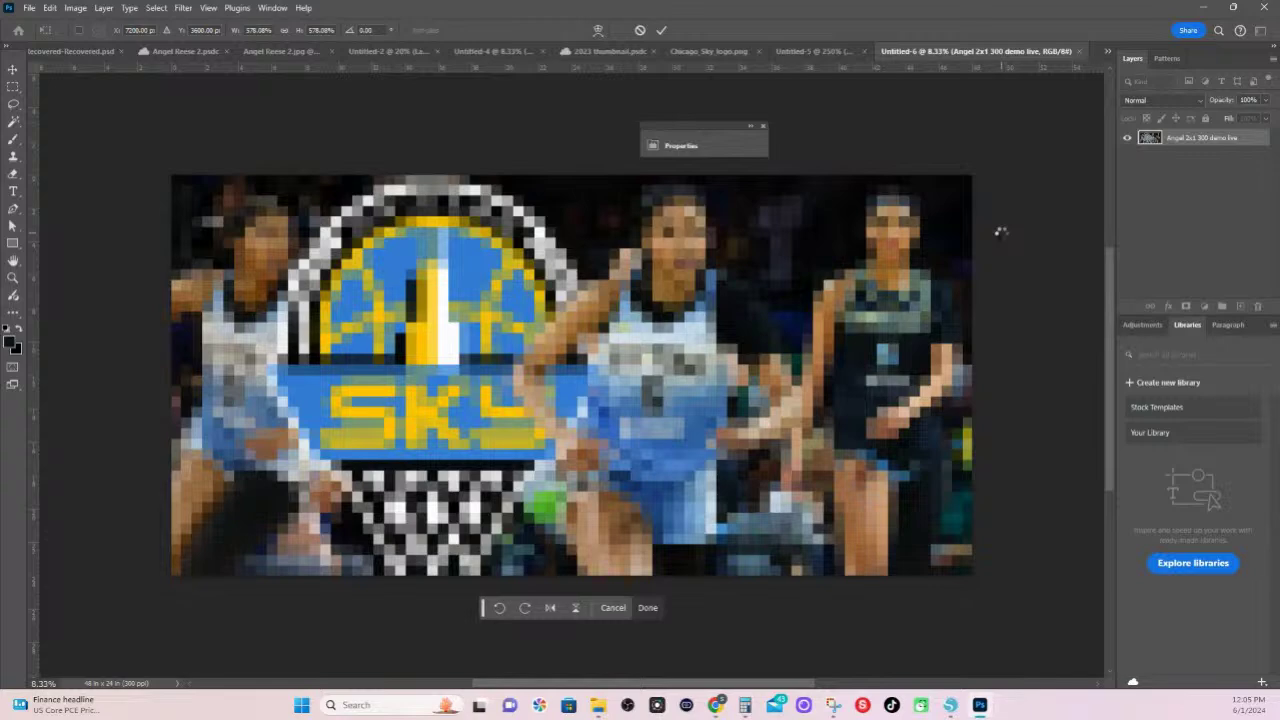
- Compare the logo edges of the enlarged 2 × 1 inch image up close with the same area in the original 48 × 24 inch document
key(z)
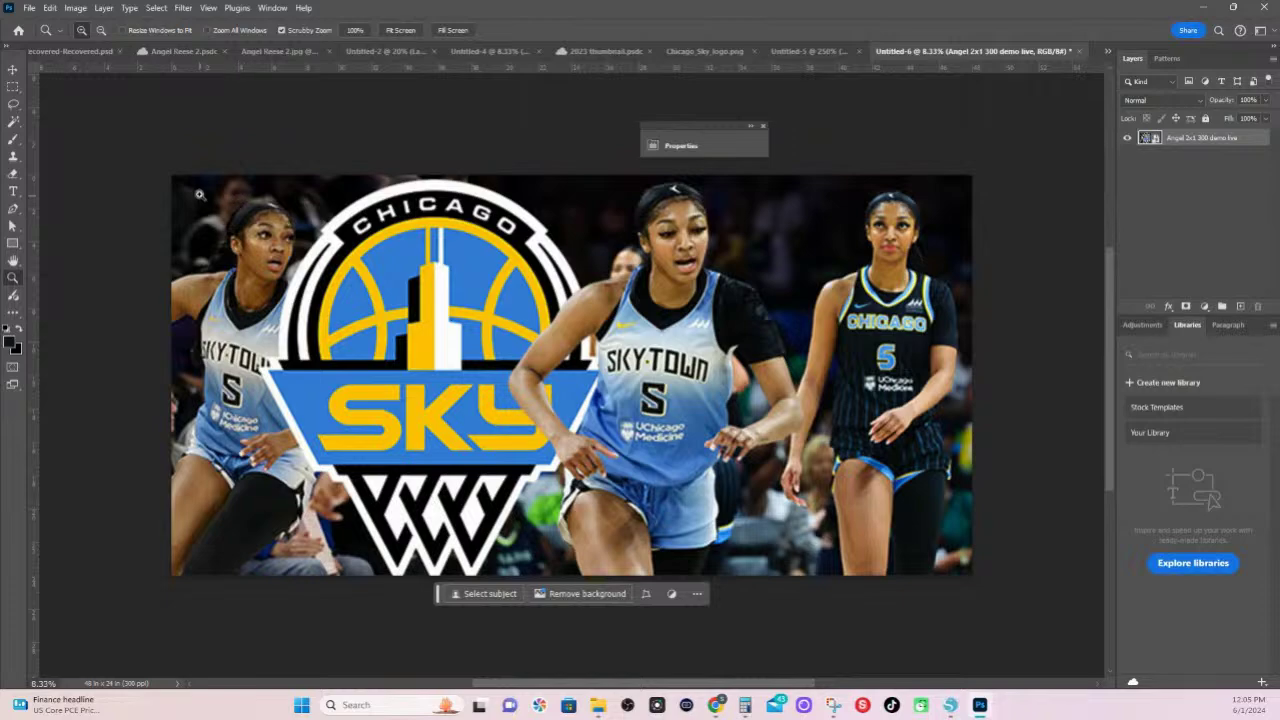
drag(199, 194, 323, 215)
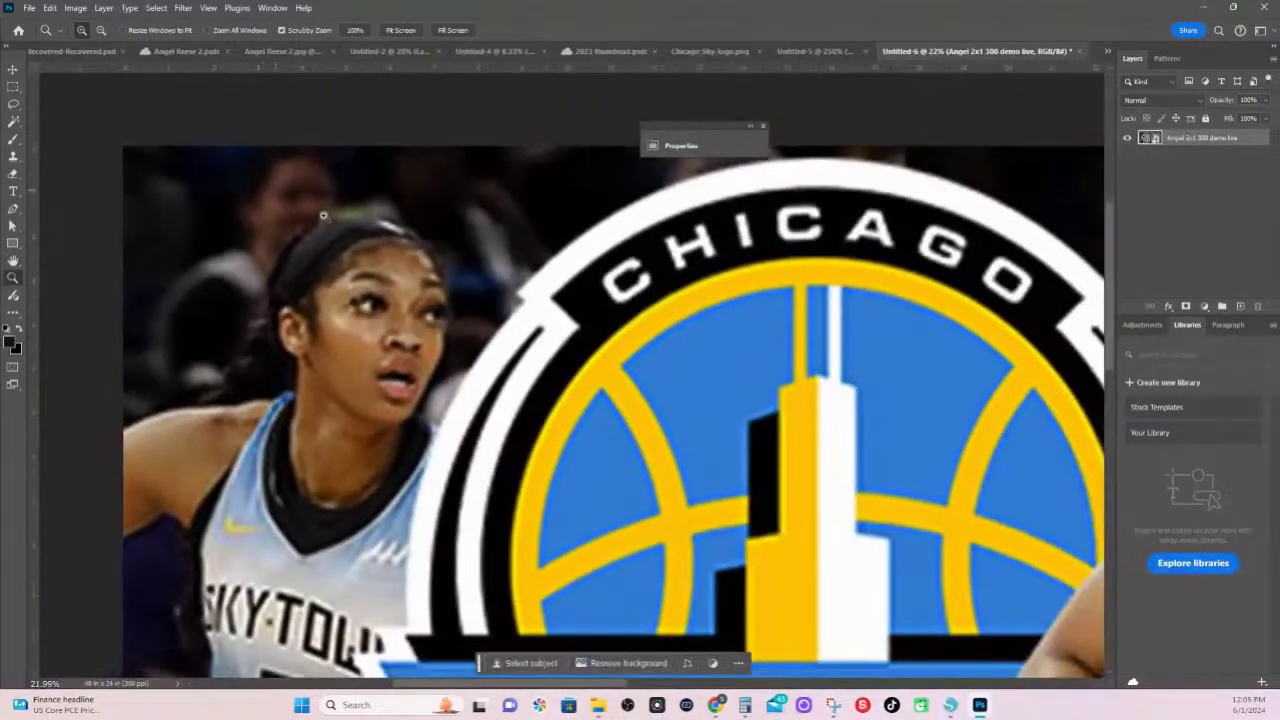
scroll(466, 445, down, 5)
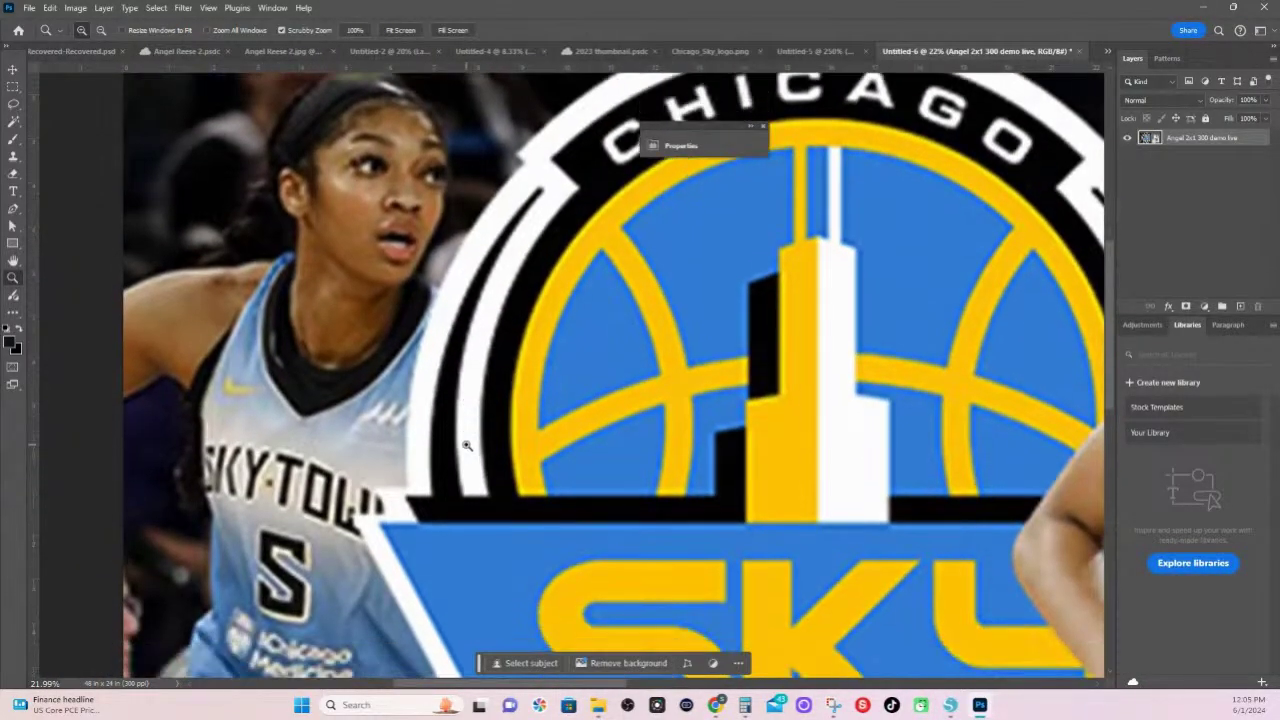
scroll(466, 445, down, 1)
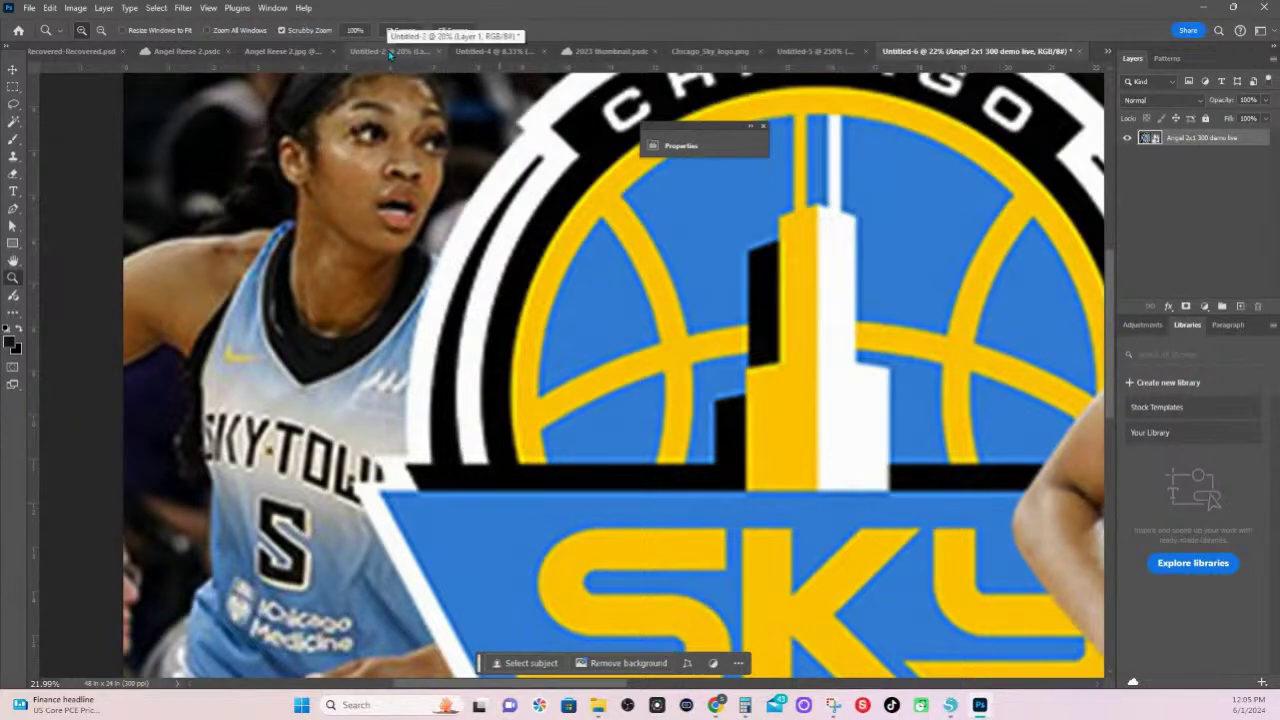
click(490, 51)
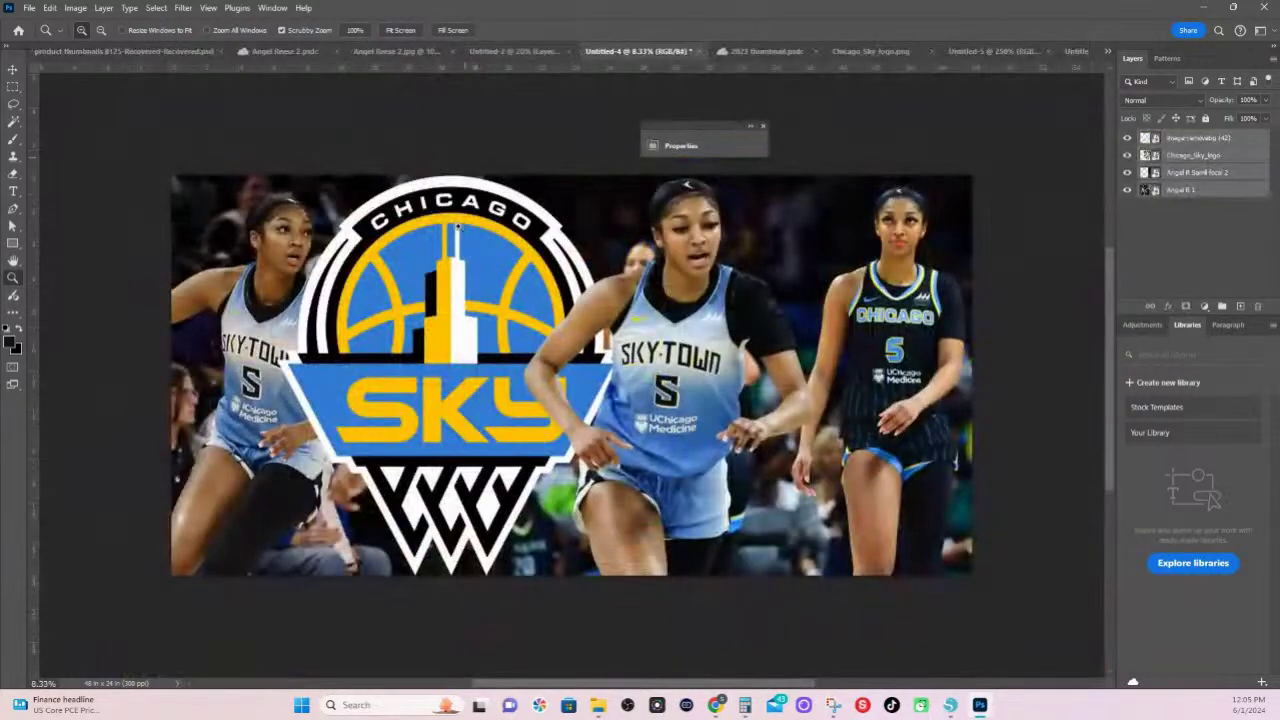
drag(318, 261, 501, 387)
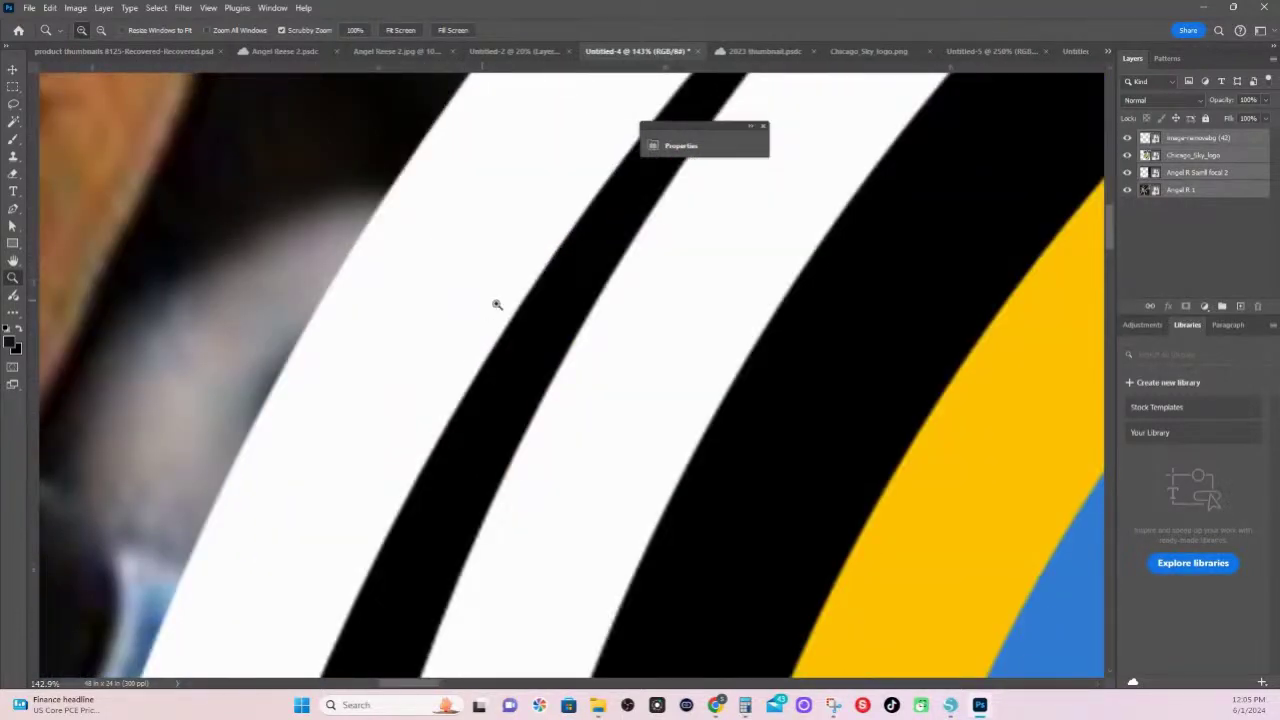
click(1068, 50)
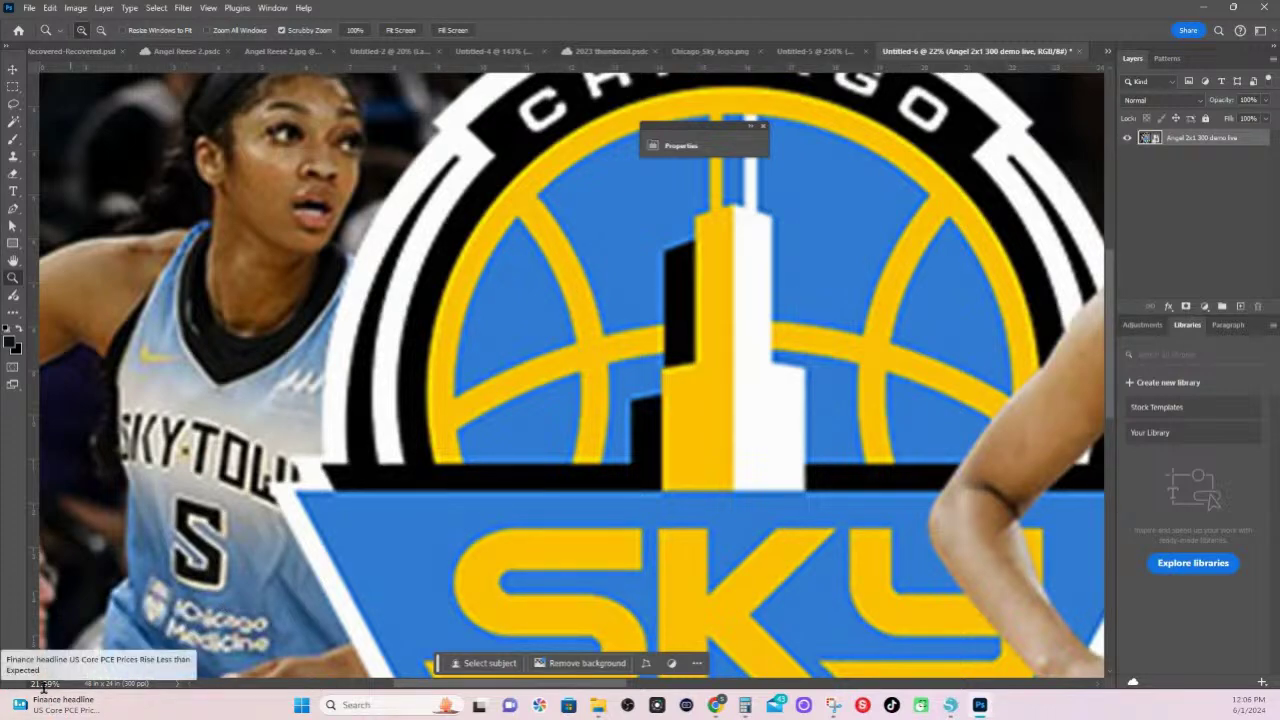
drag(336, 207, 420, 211)
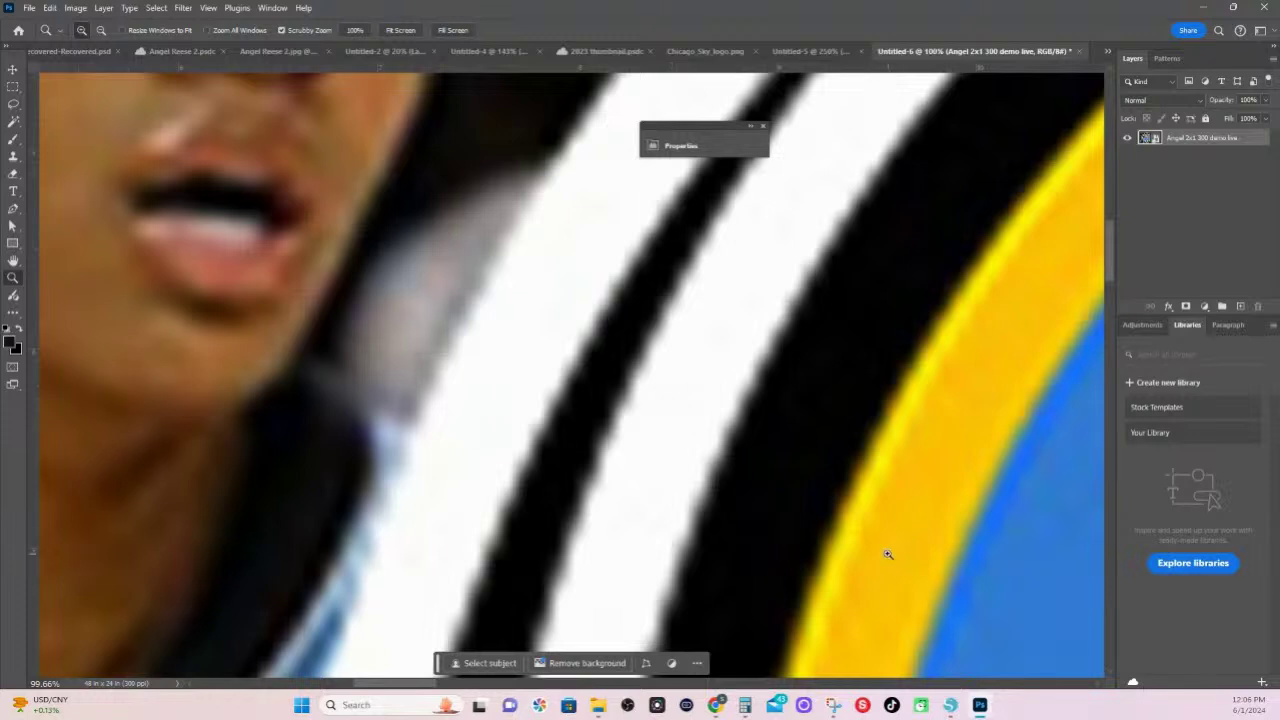
- Check the pixel dimensions of a 48 × 24 inch, 300 ppi document by switching the new-document units to pixels, without creating it
click(28, 8)
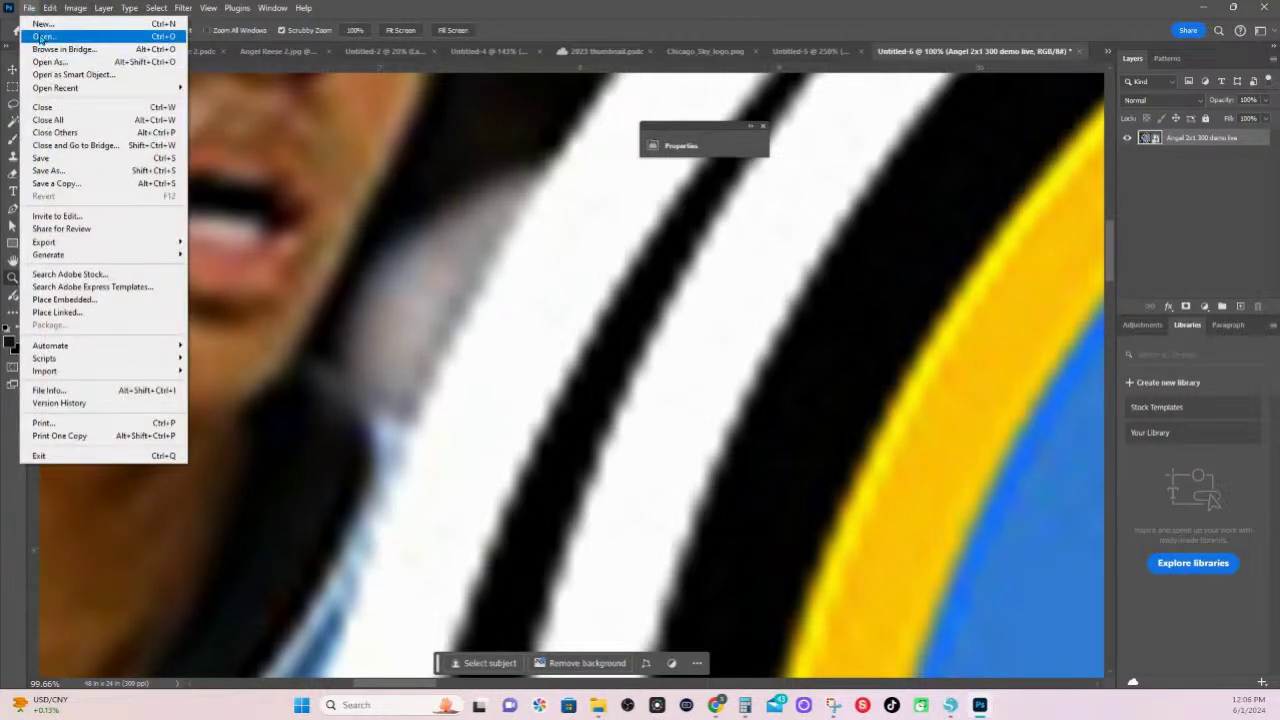
click(43, 23)
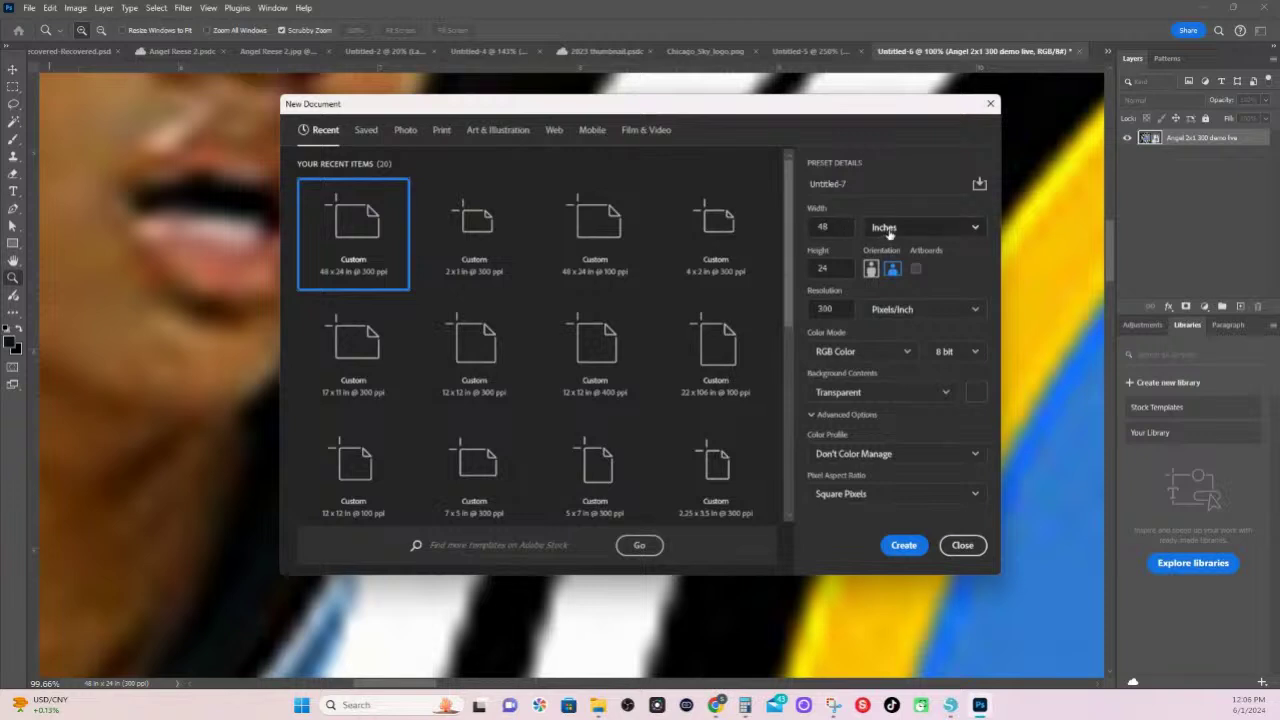
click(922, 227)
click(886, 251)
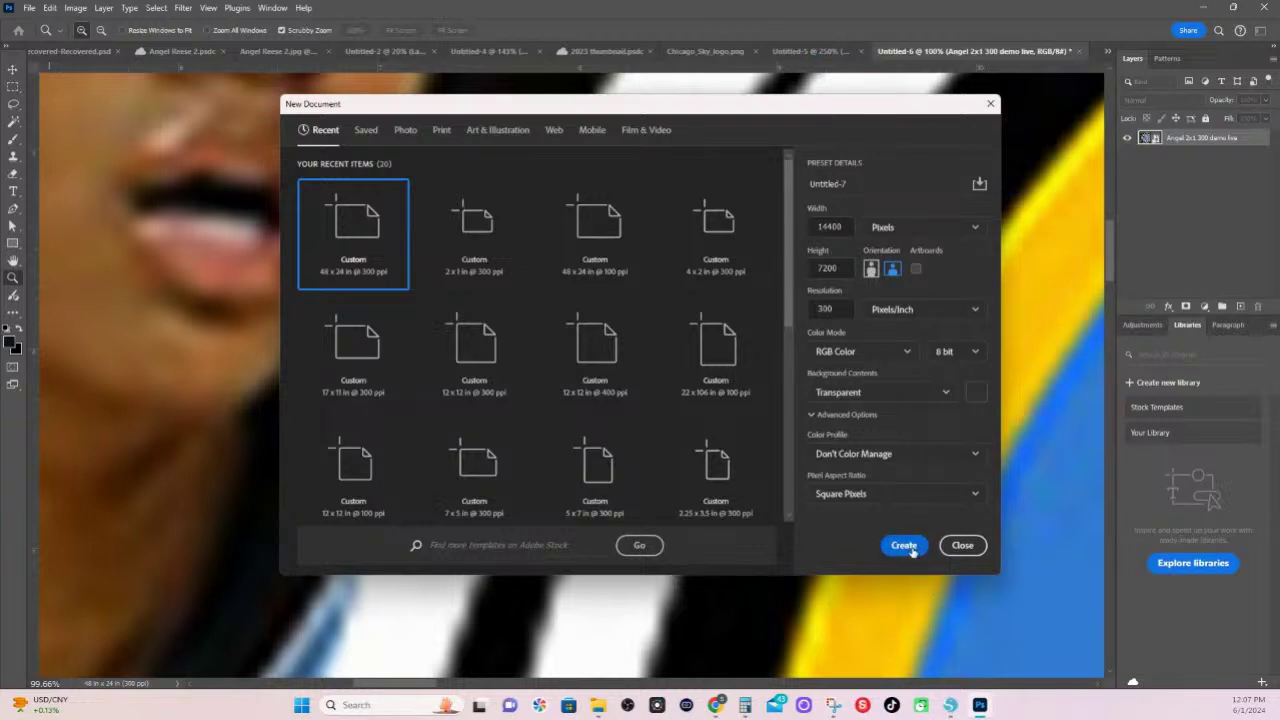
click(962, 545)
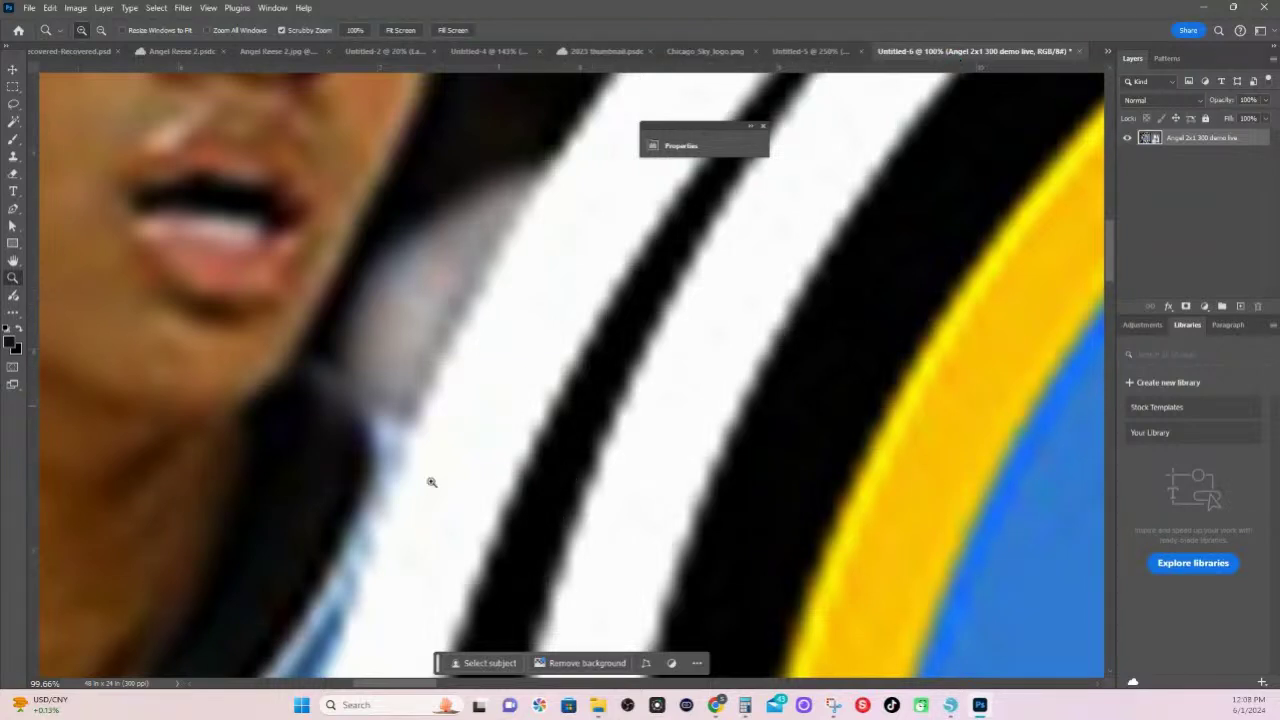
- Set the zoom level to 10% to view the whole enlarged artwork
drag(60, 683, 2, 680)
text(10)
key(Return)
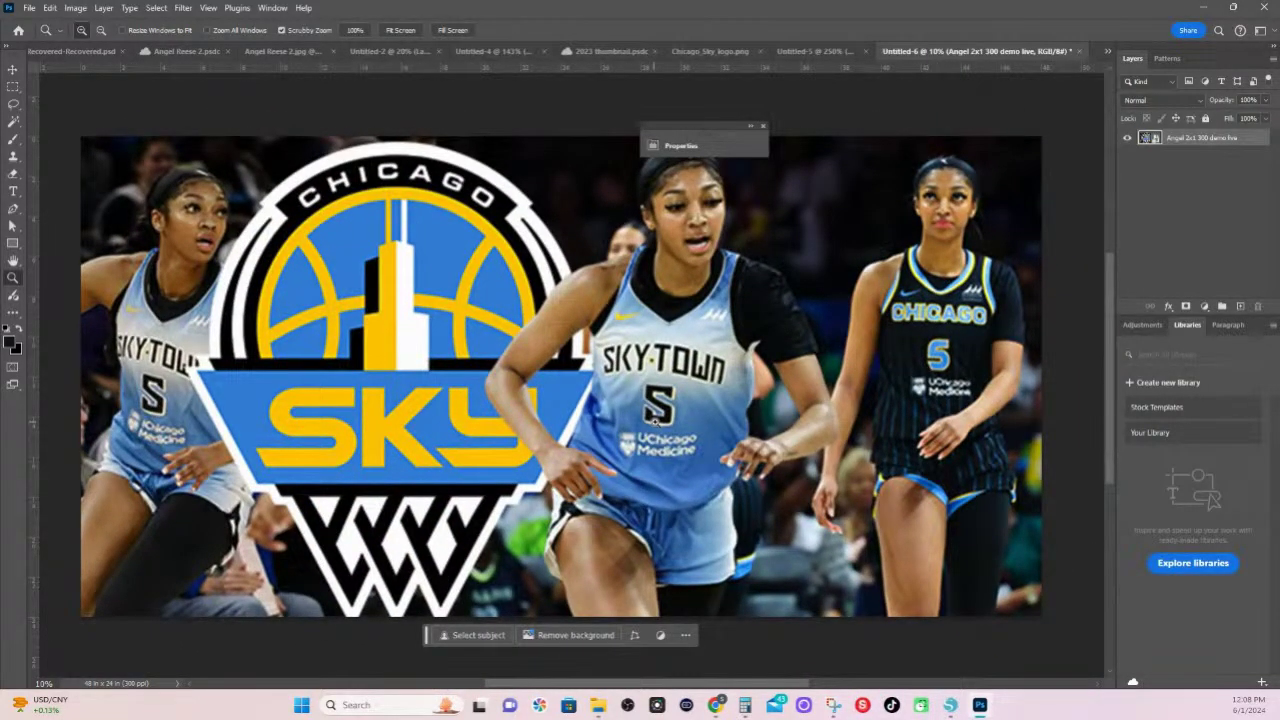
click(30, 8)
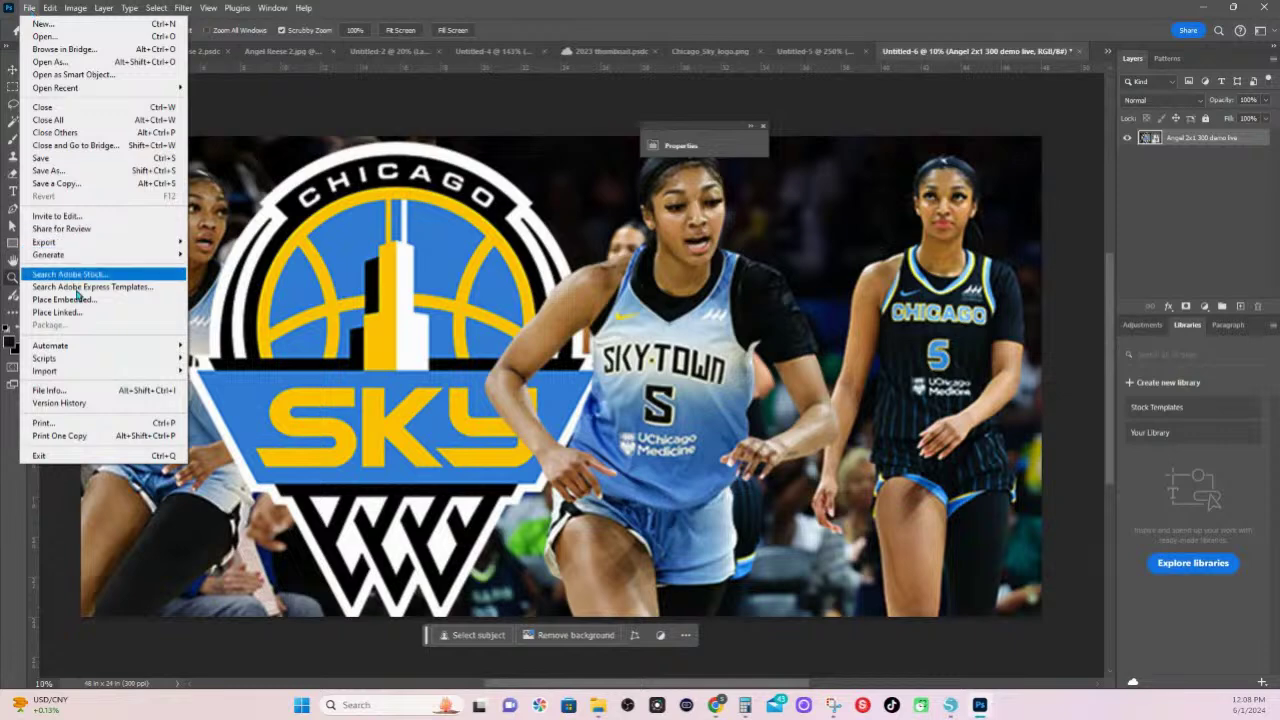
mouse_move(63, 245)
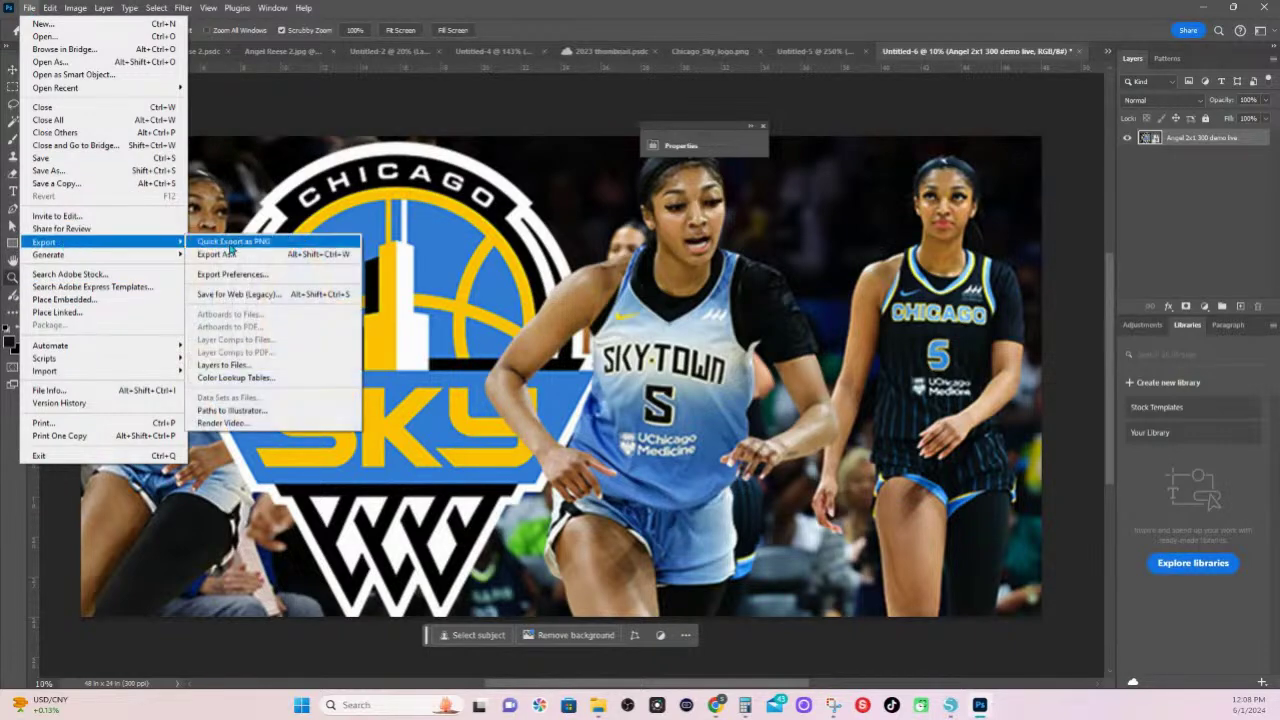
click(232, 254)
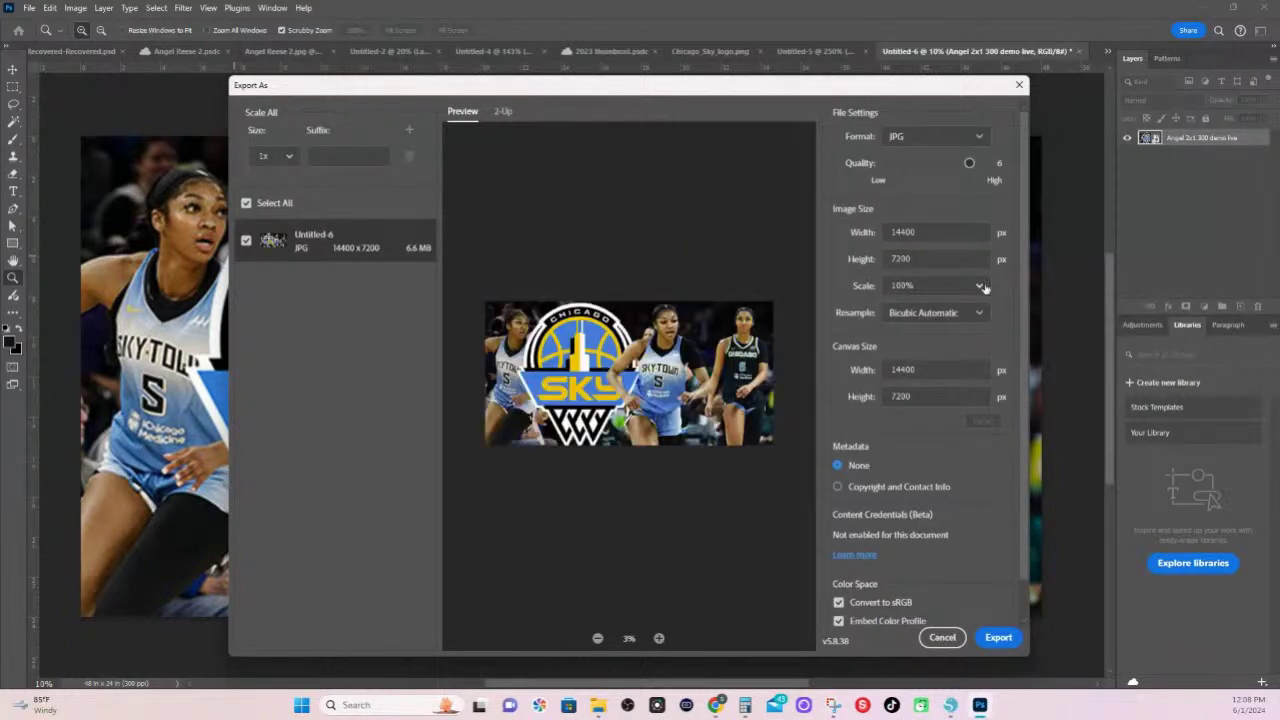
click(943, 637)
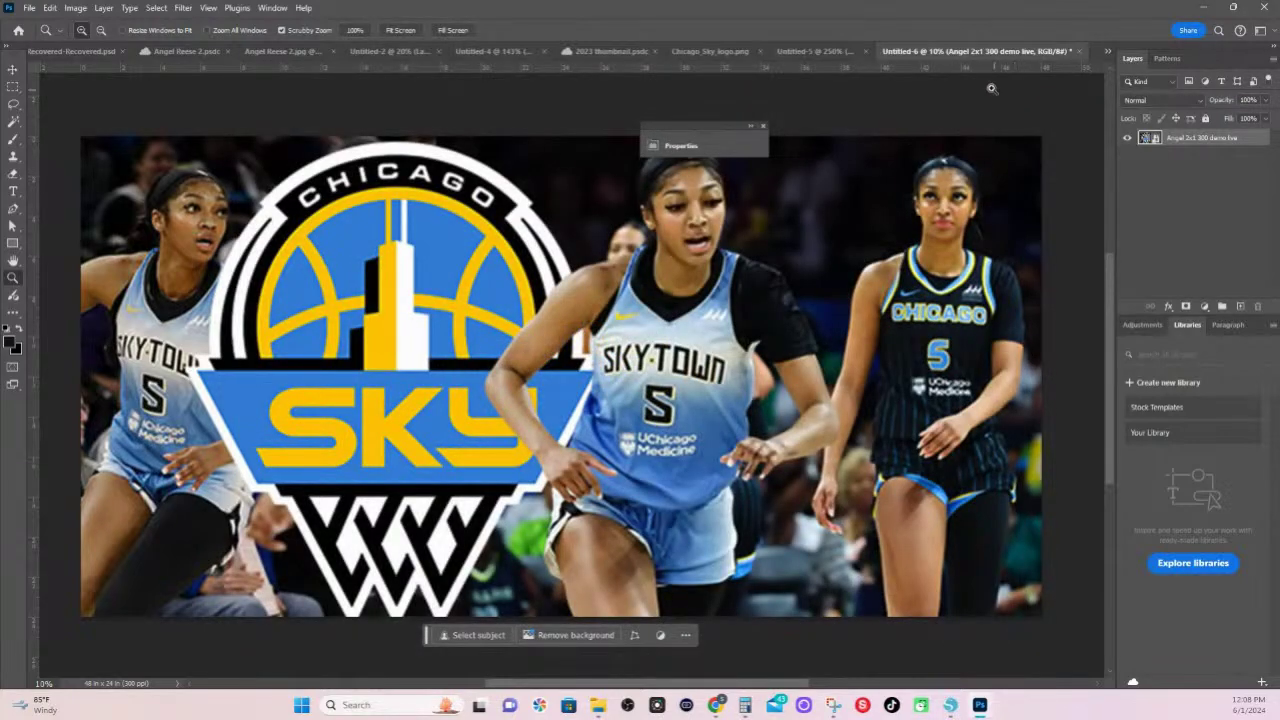
click(981, 284)
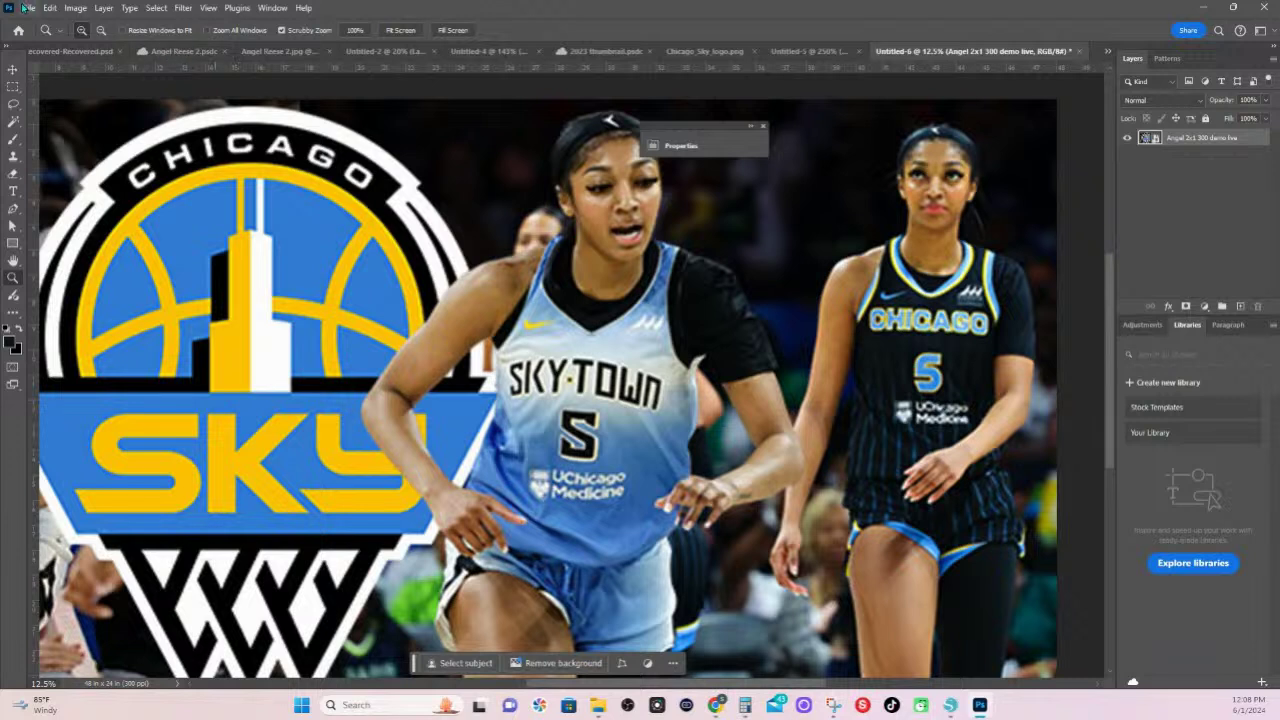
- Switch to the layered 2 × 1 inch document and open its Export As settings
click(1080, 56)
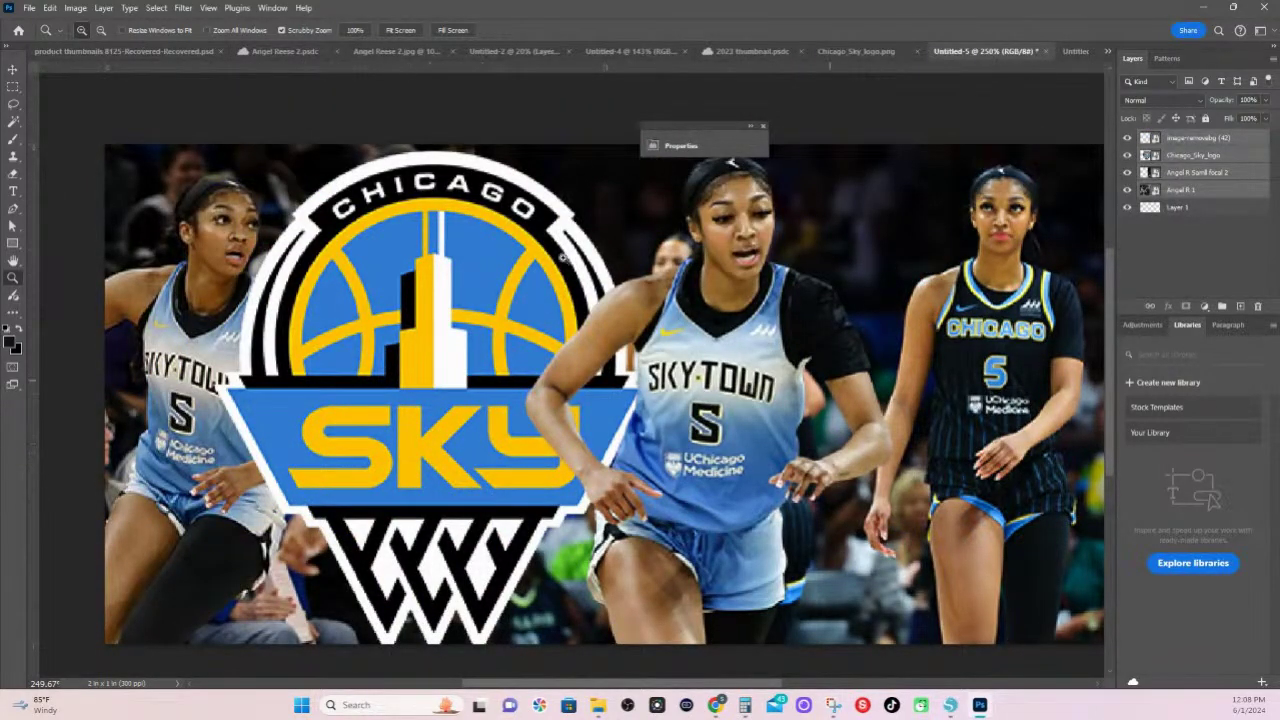
click(29, 8)
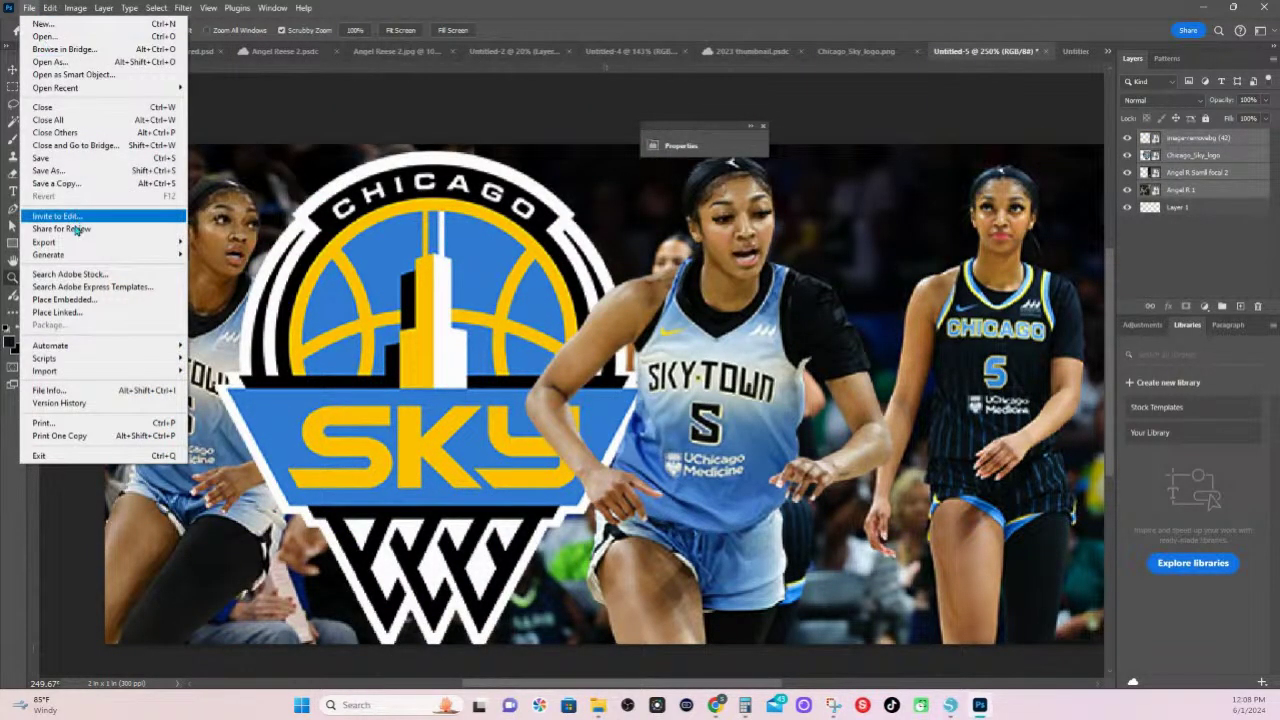
mouse_move(75, 245)
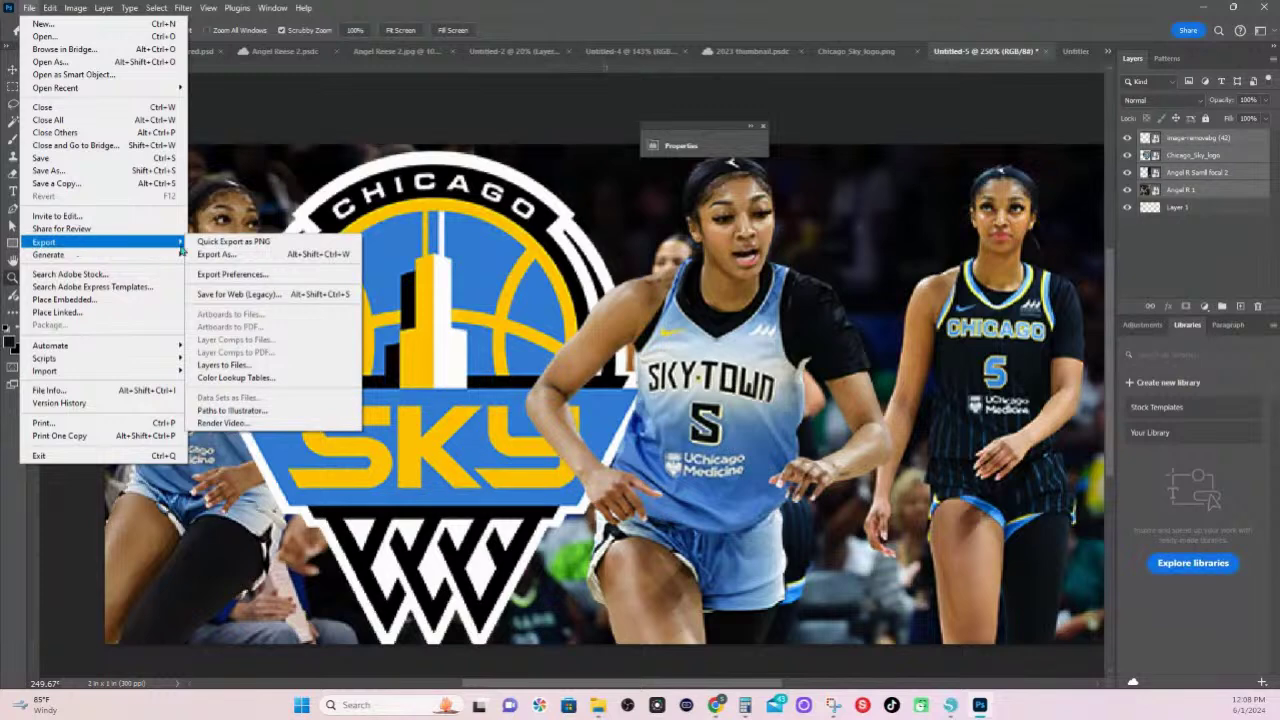
click(236, 254)
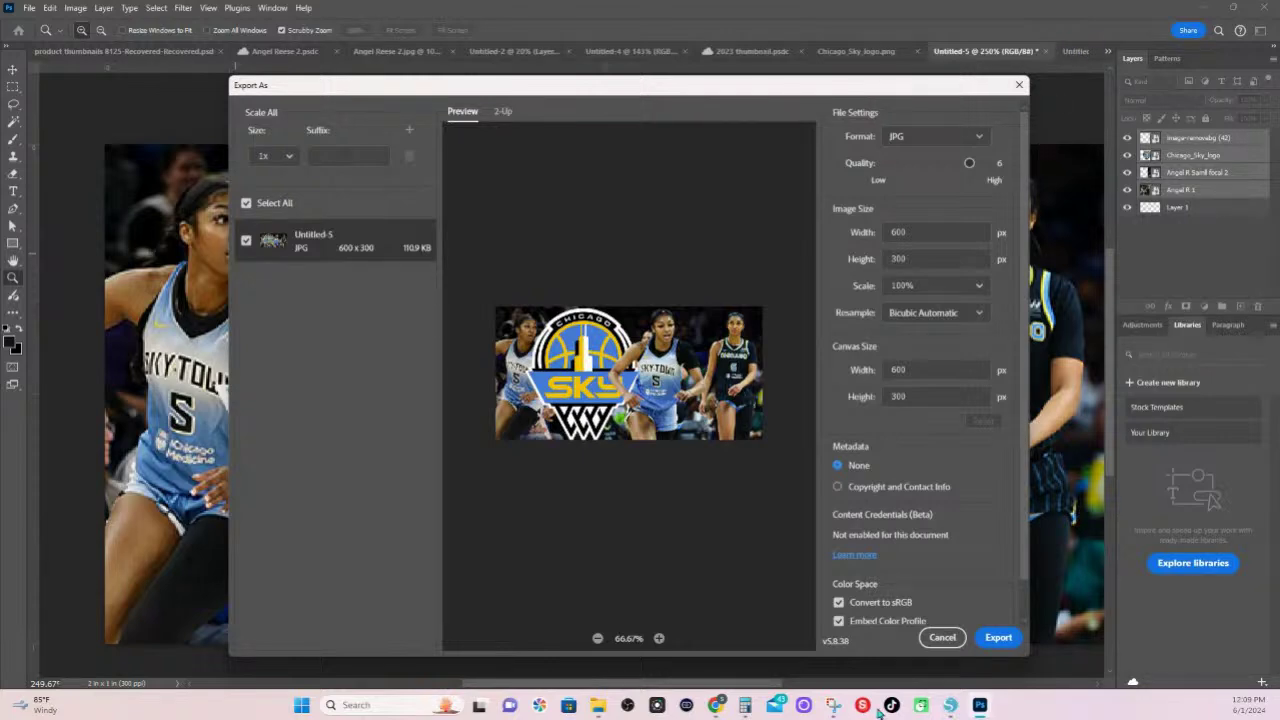
- Switch to Calculator, multiply 4 by 300 to find the pixel width of a 4-inch image, and return to the export settings
click(745, 706)
click(678, 276)
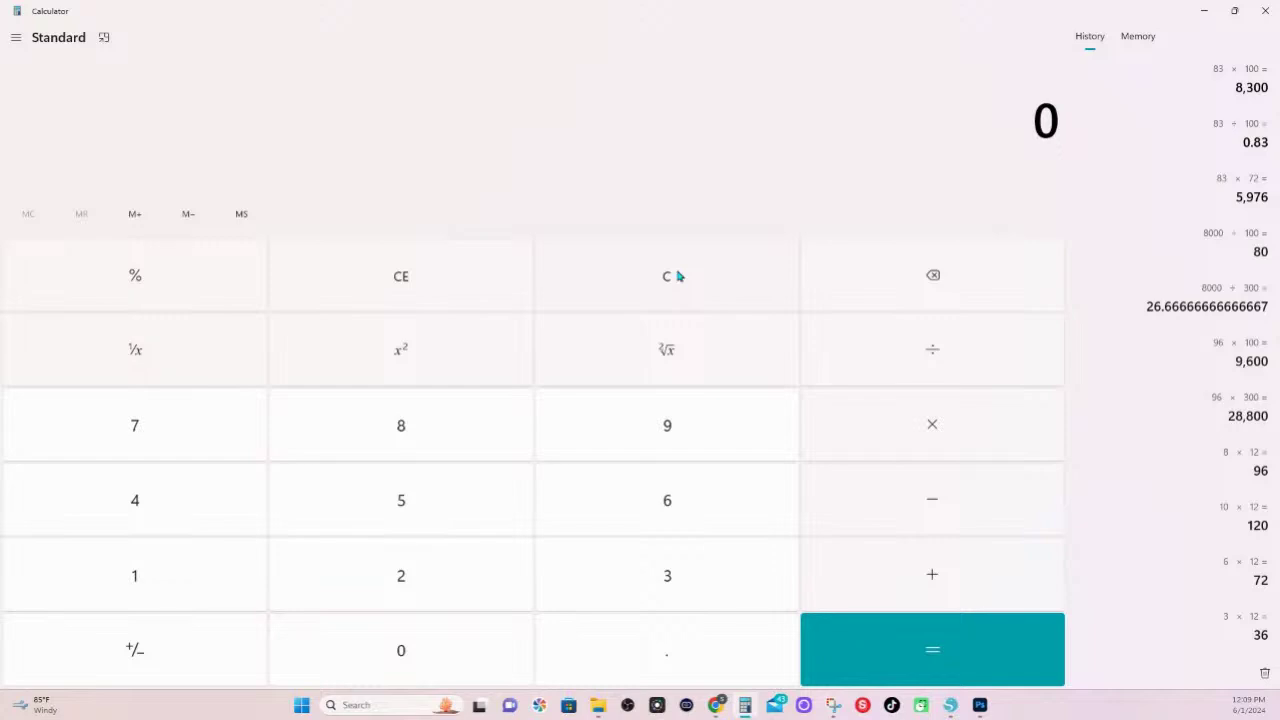
text(4*300)
key(Return)
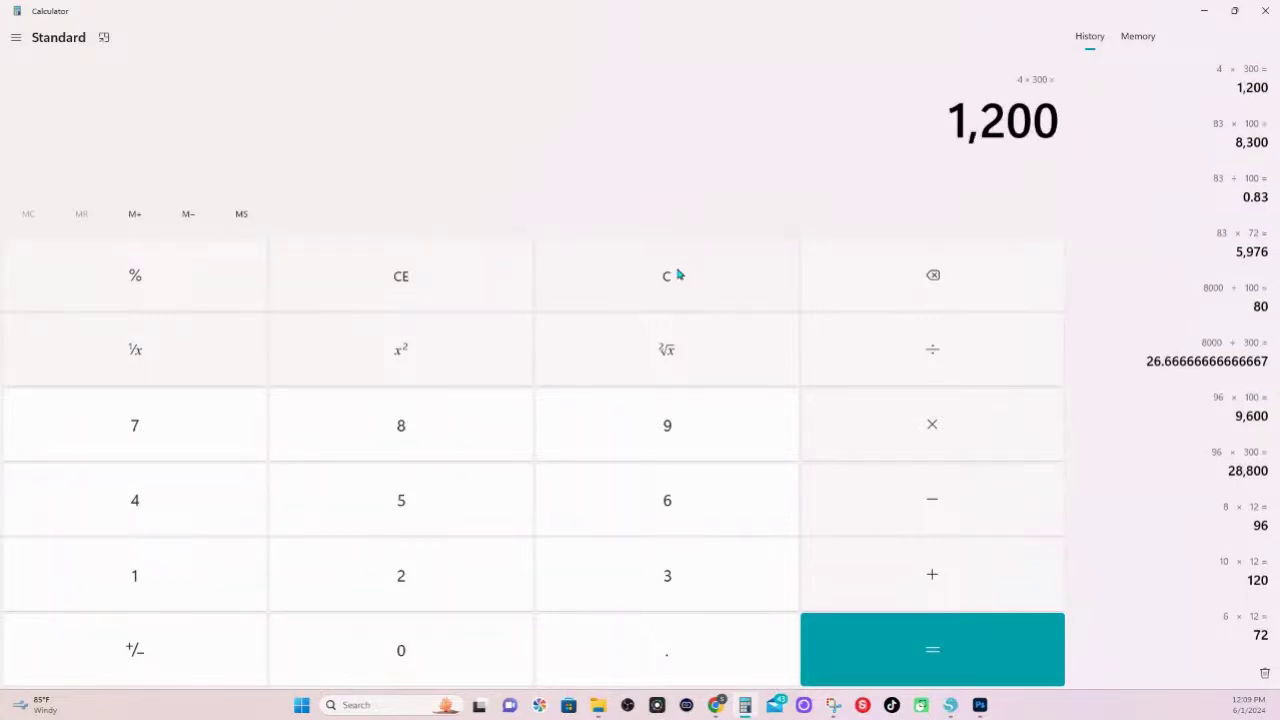
click(1208, 12)
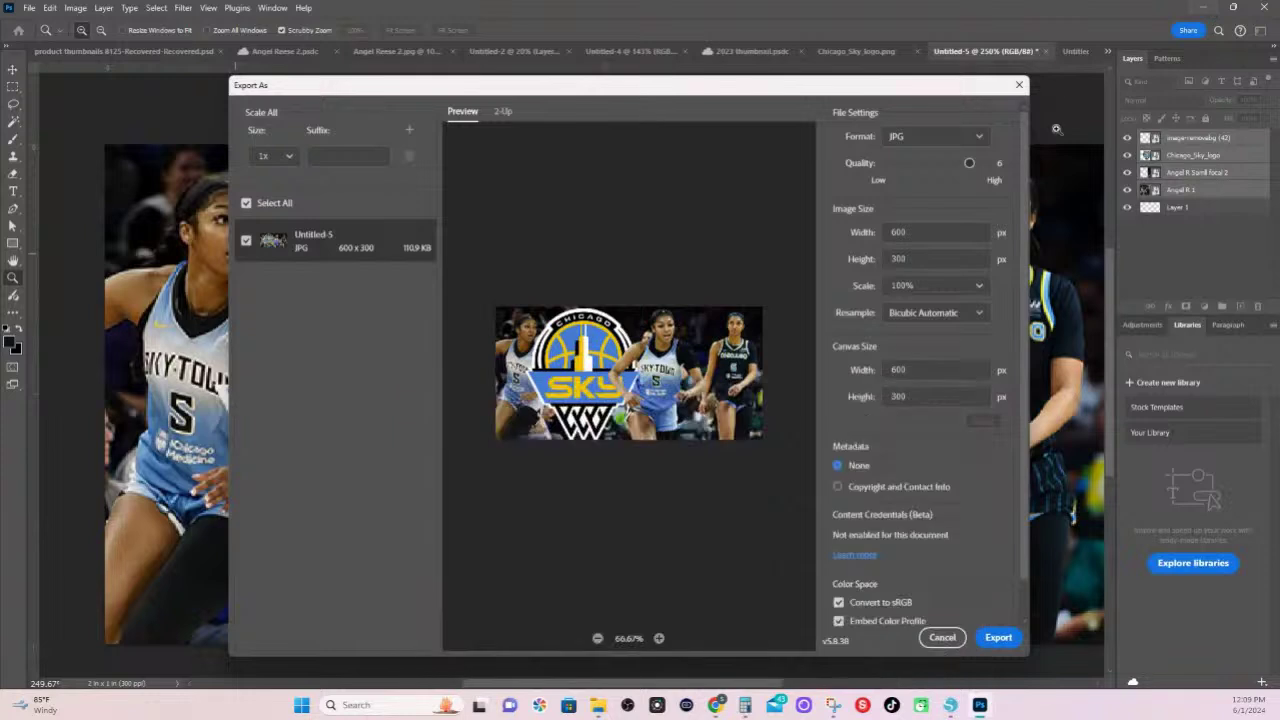
- Export the artwork as a JPG at 200% scale, named "Angel 2x1 300 demo live 200", in the EEK folder
click(968, 286)
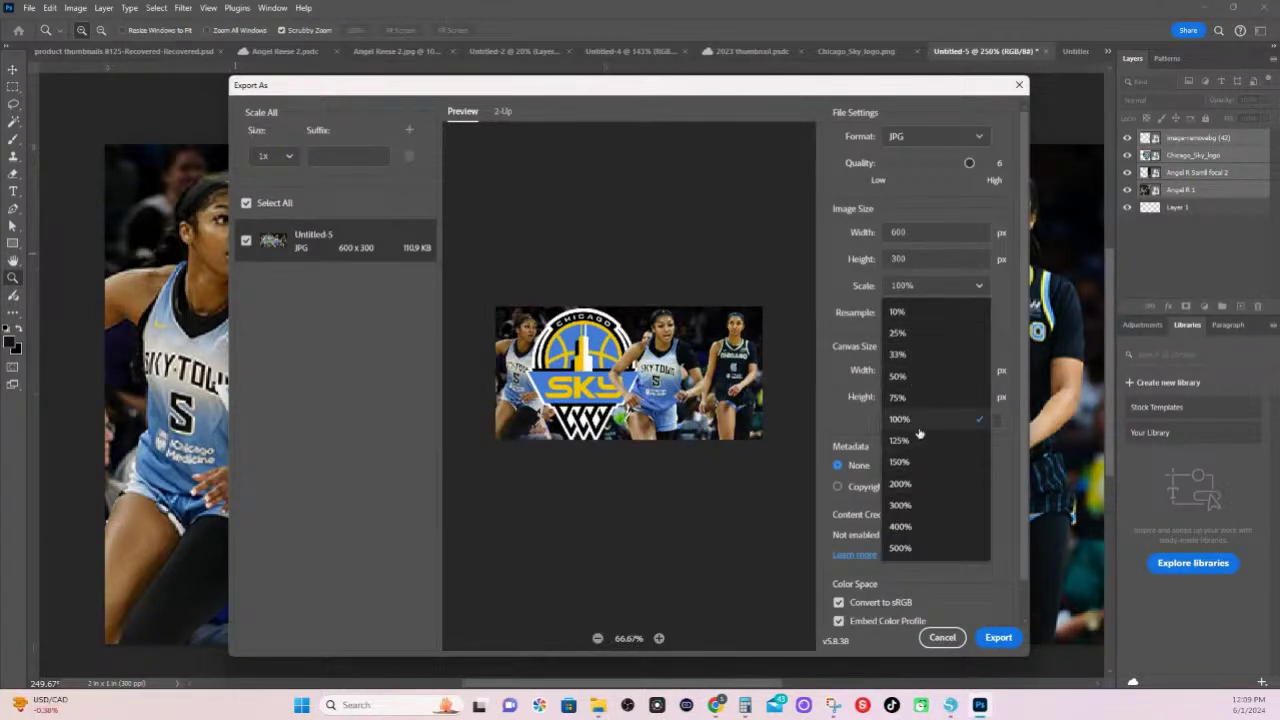
click(918, 489)
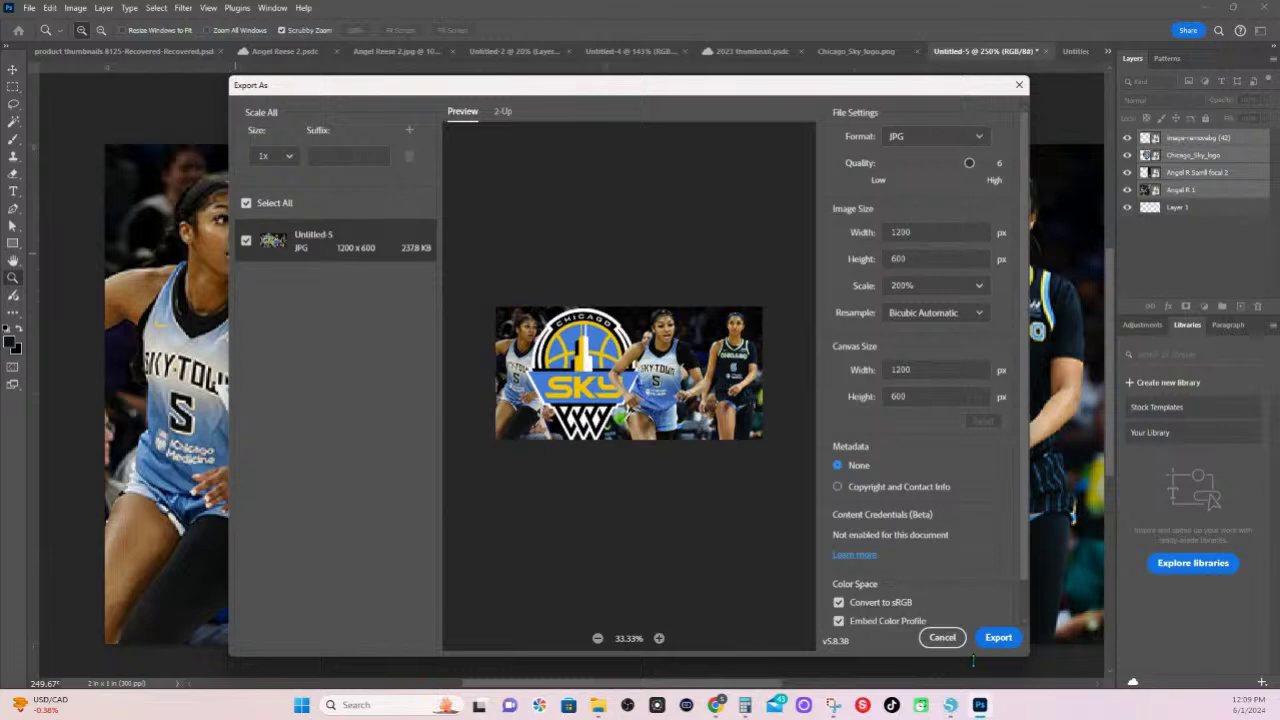
click(1004, 643)
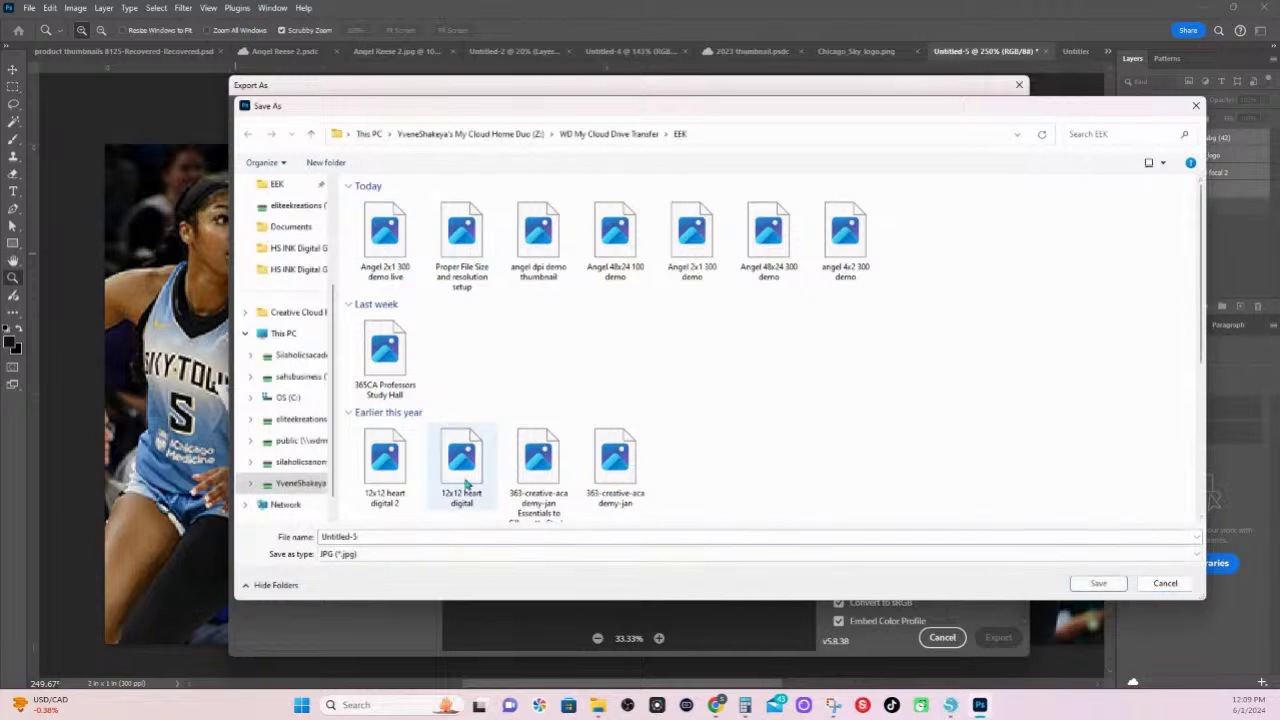
click(400, 245)
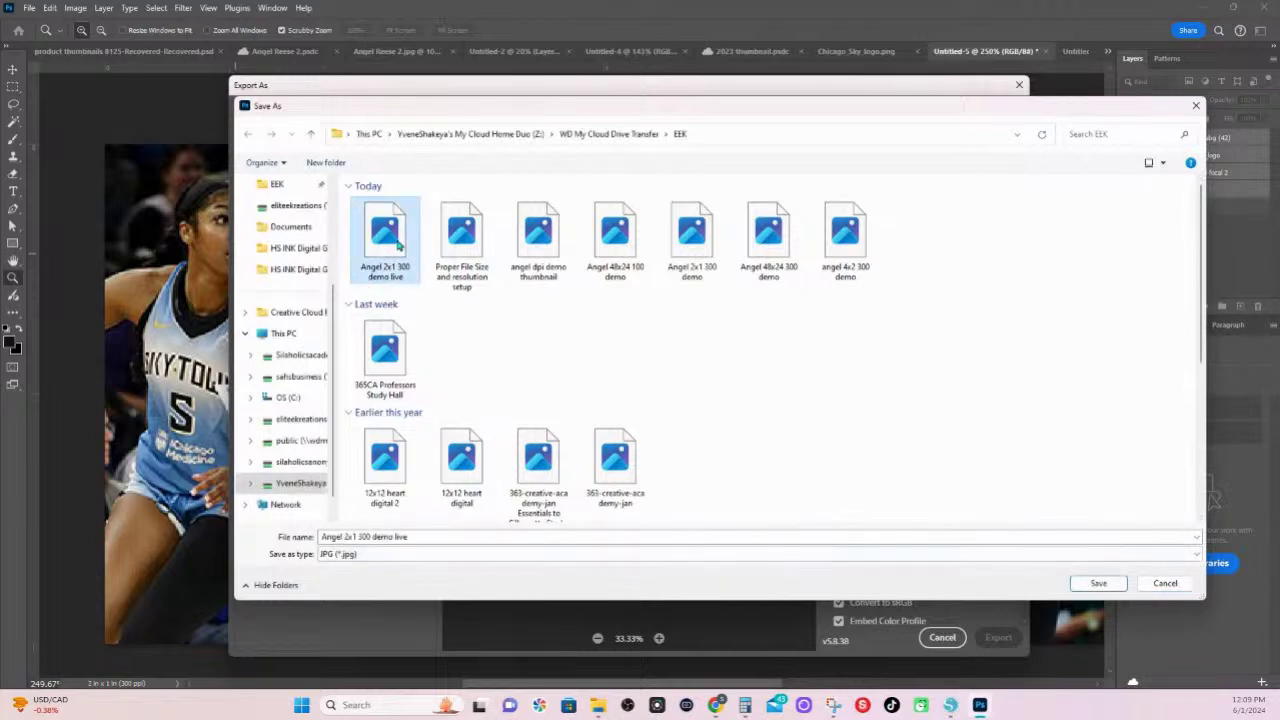
click(429, 535)
click(436, 536)
key(Return)
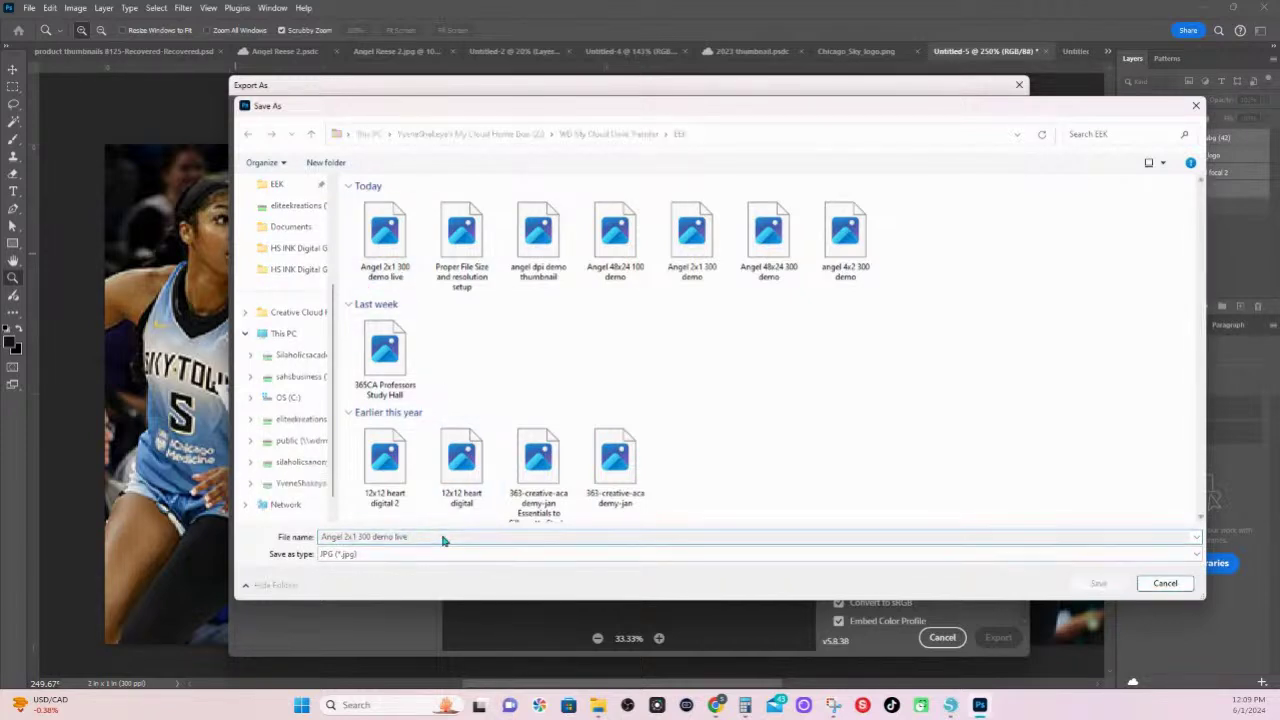
click(439, 536)
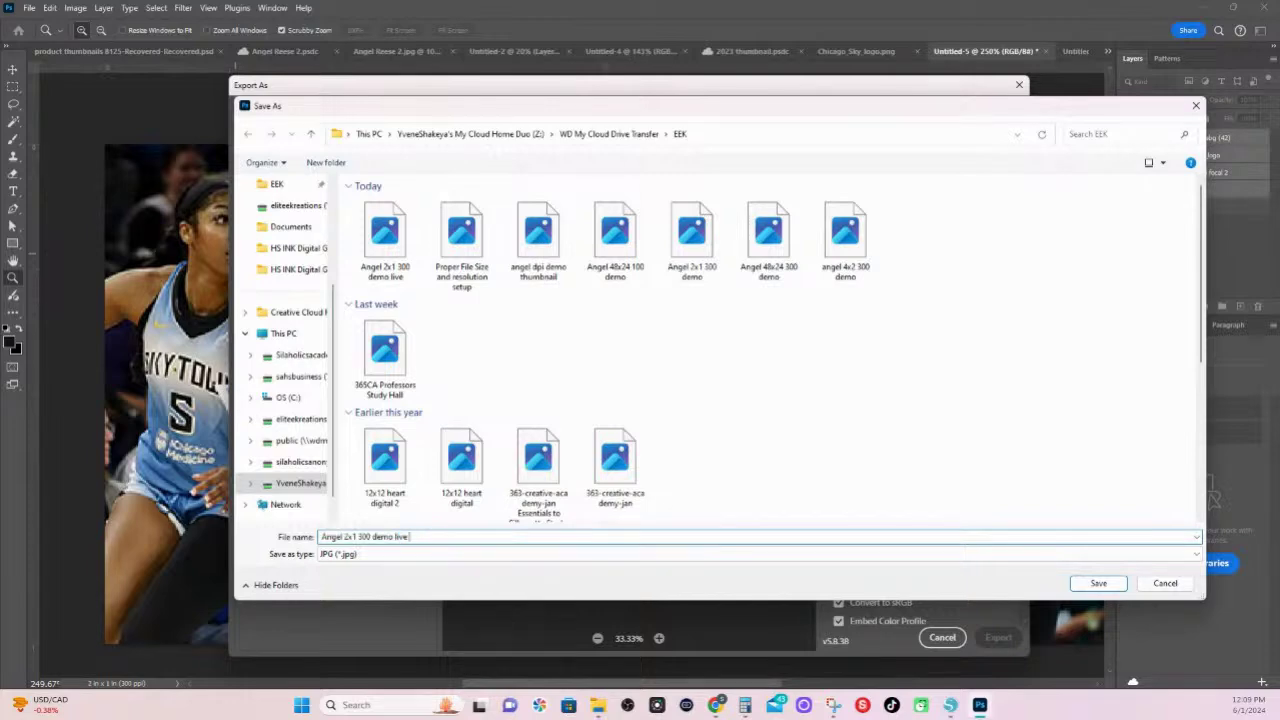
text(200)
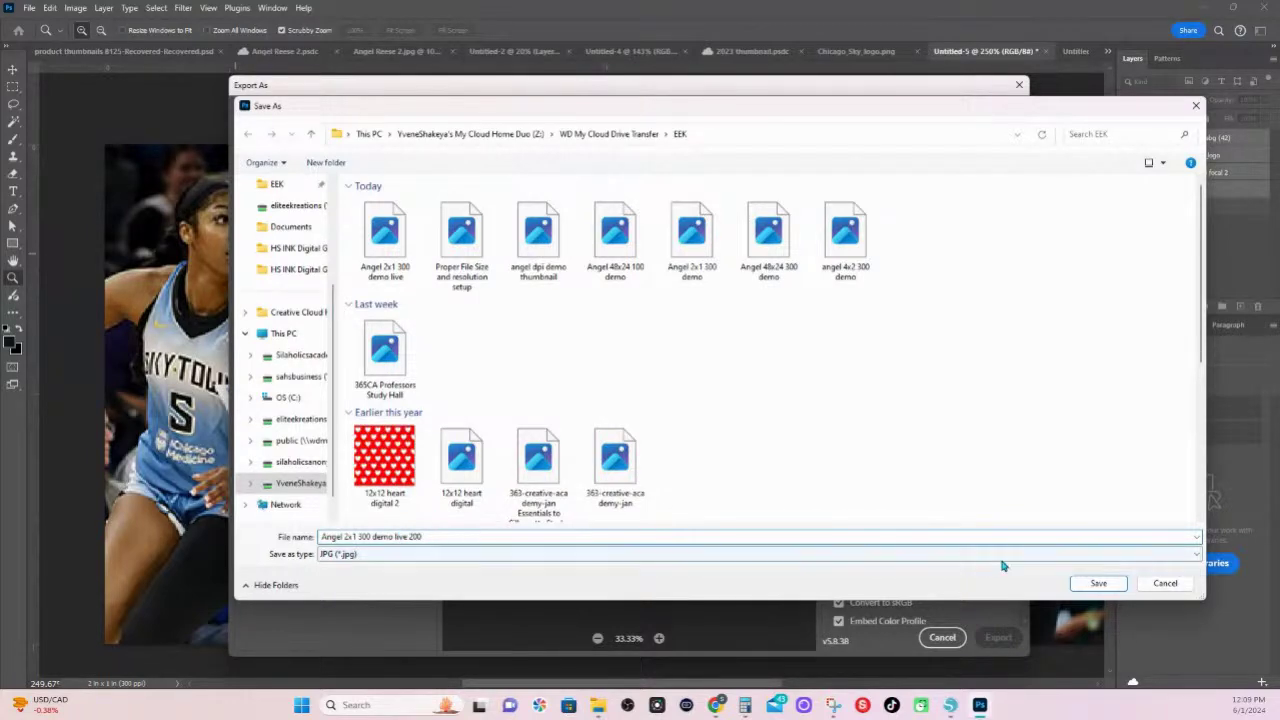
click(1112, 584)
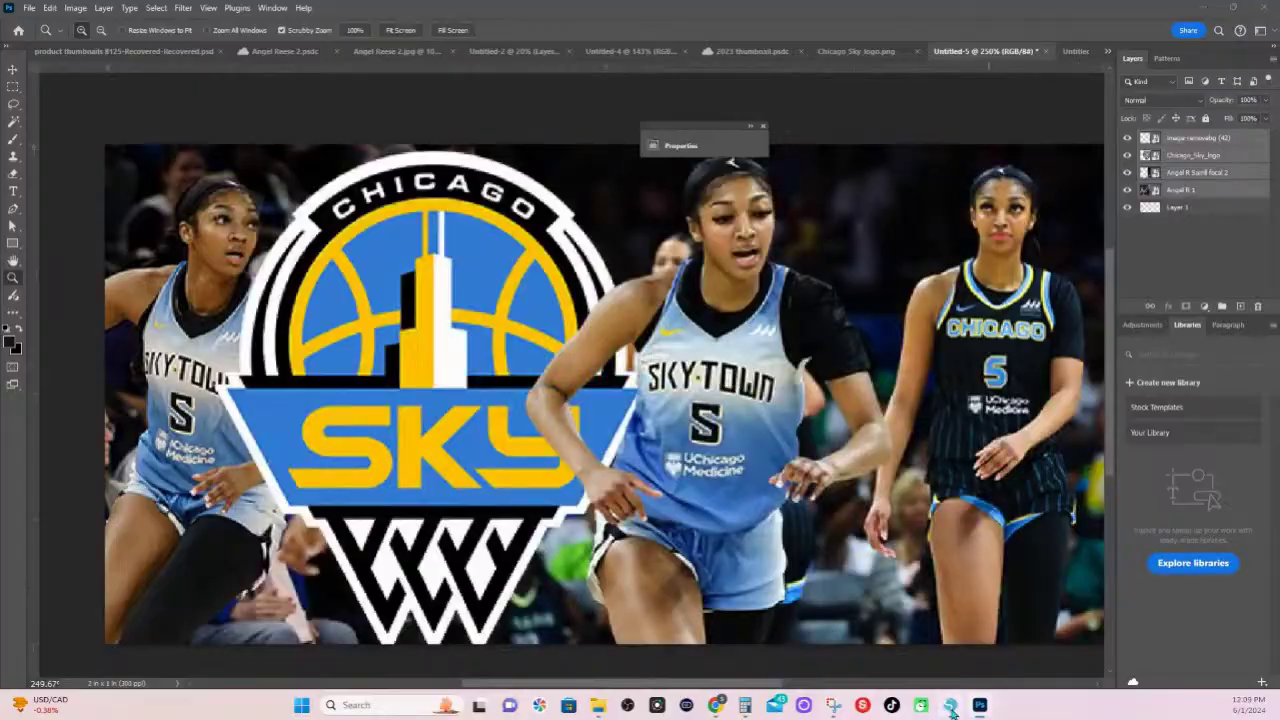
- Switch to Silhouette Studio, open "Angel 2x1 300 demo live 200" from the EEK folder, and enlarge the view of it
key(alt+Tab)
click(12, 22)
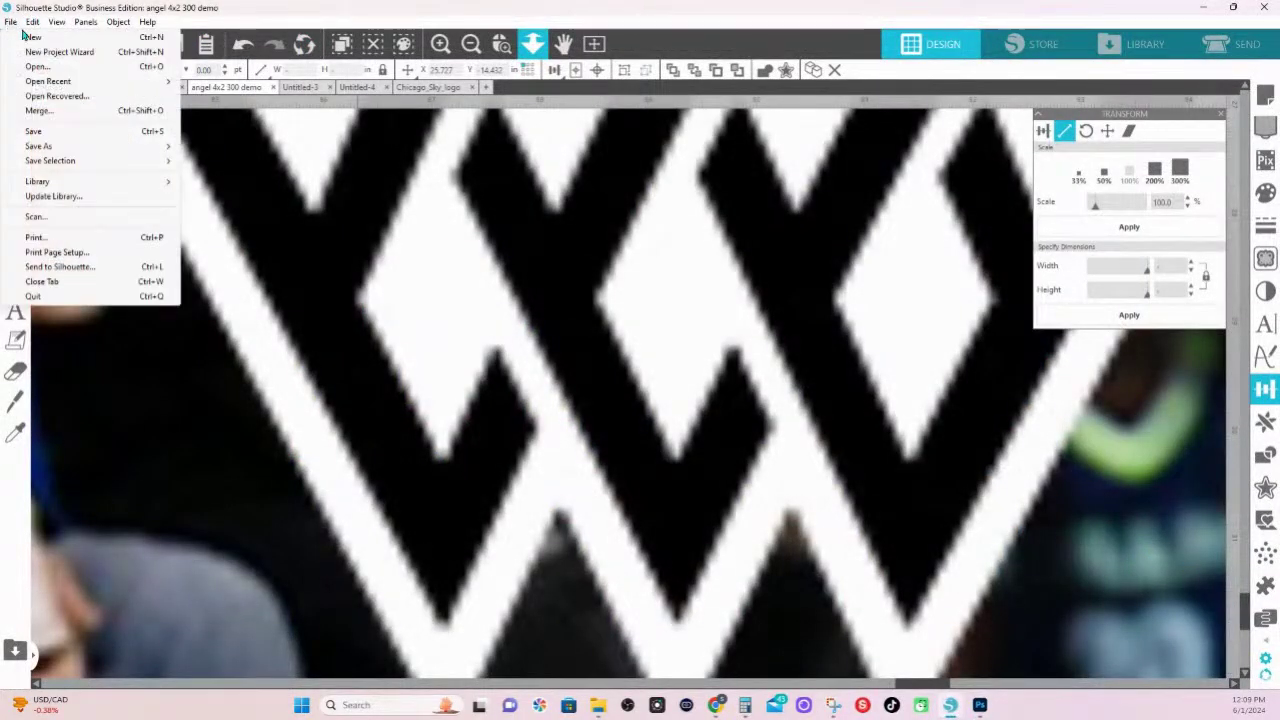
click(47, 63)
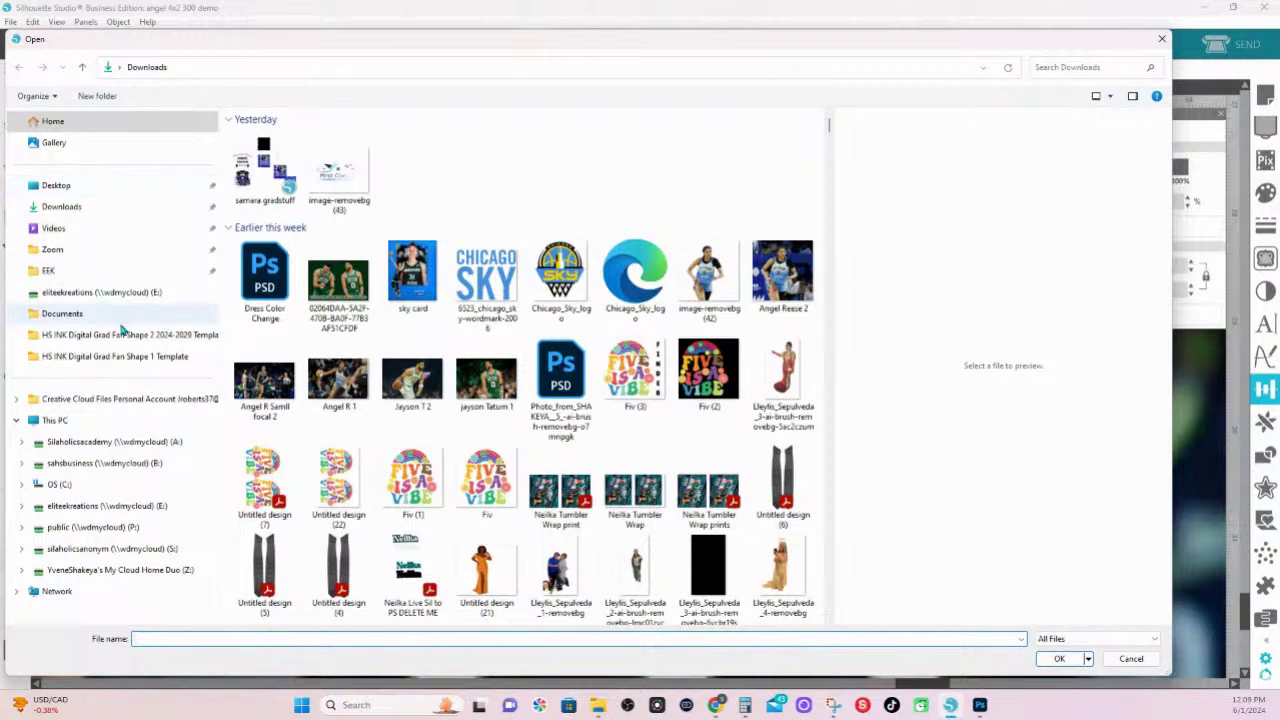
click(52, 271)
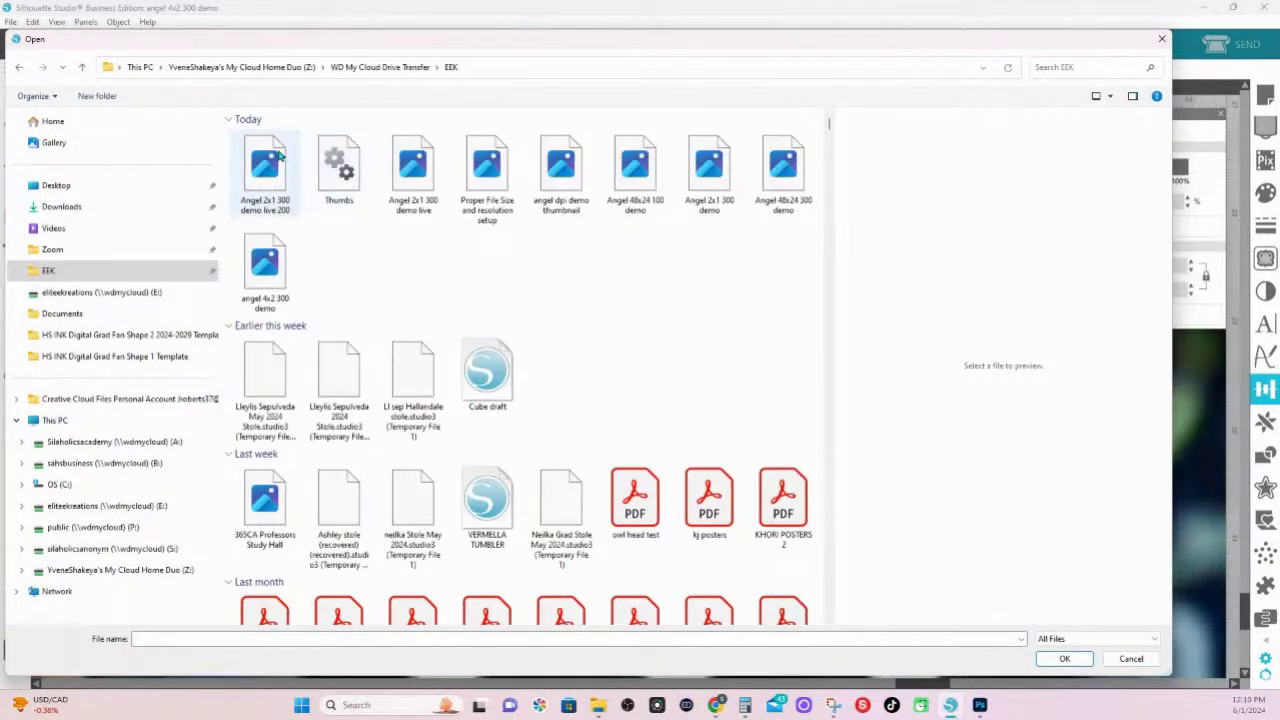
click(265, 168)
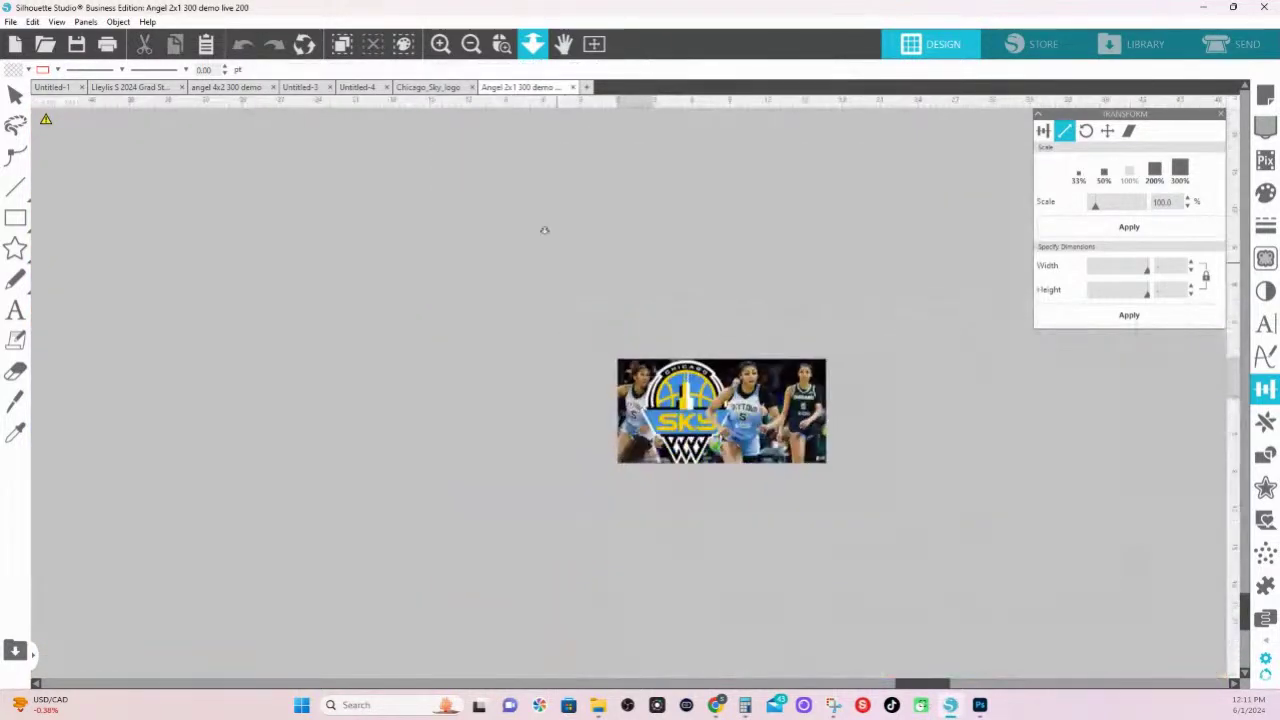
drag(545, 230, 725, 531)
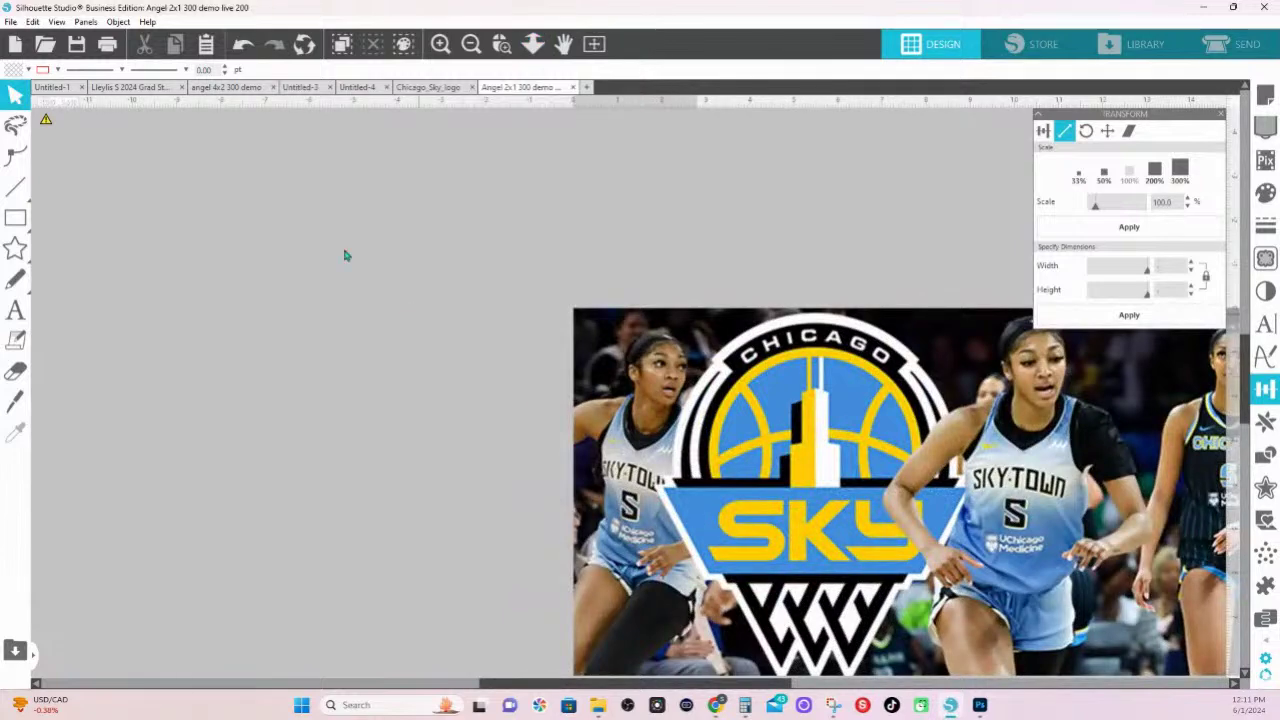
- Merge the original-scale "Angel 2x1 300 demo live" image into the open design for comparison
click(10, 21)
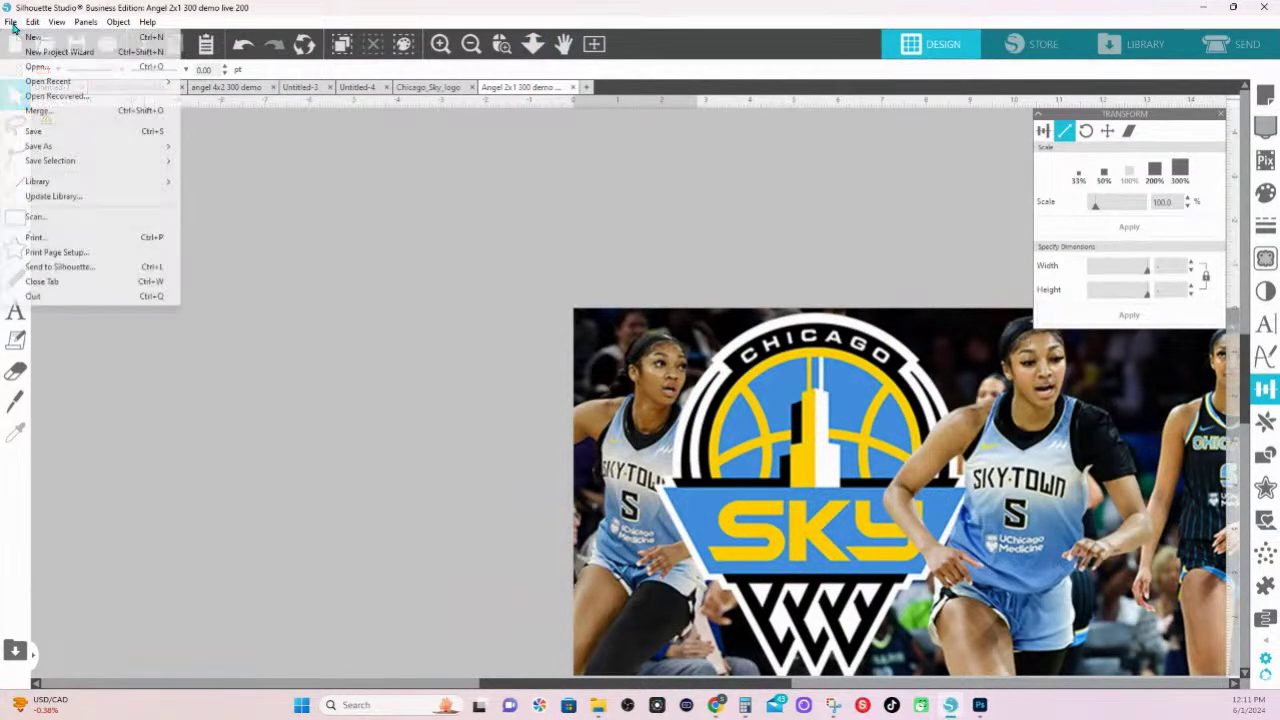
click(44, 115)
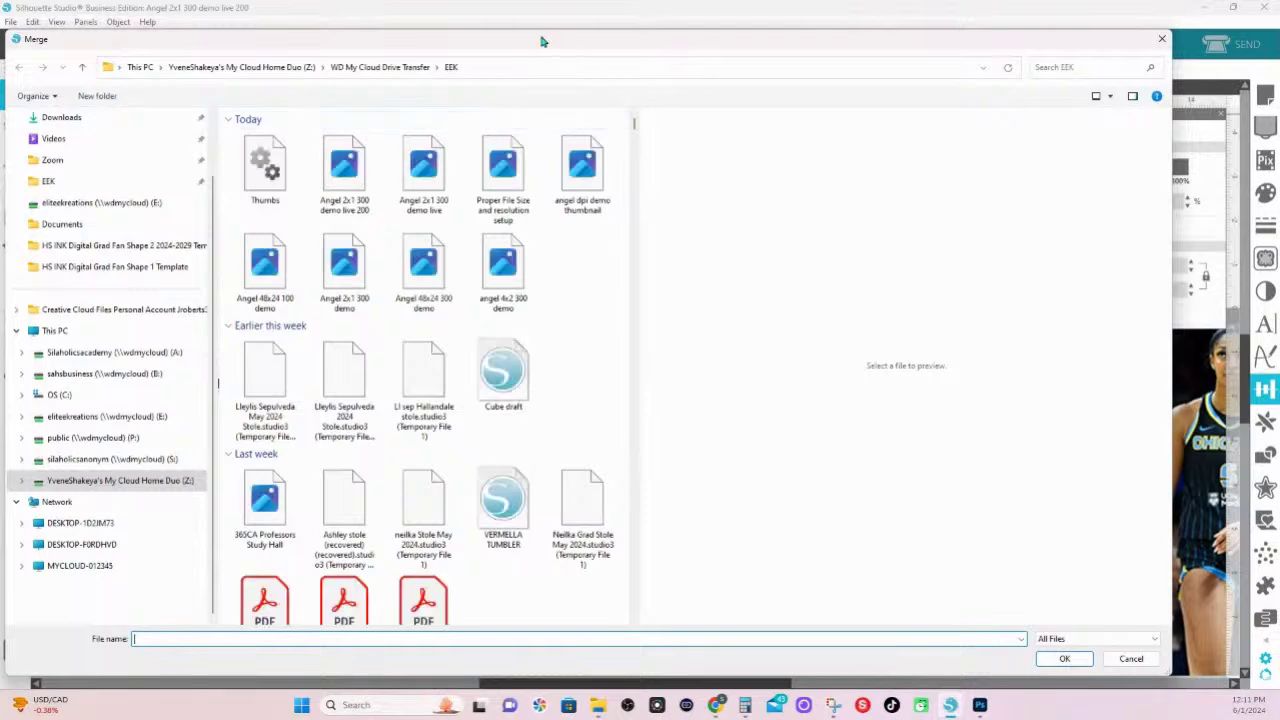
mouse_move(534, 43)
mouse_down()
mouse_move(551, 80)
mouse_move(537, 61)
mouse_up()
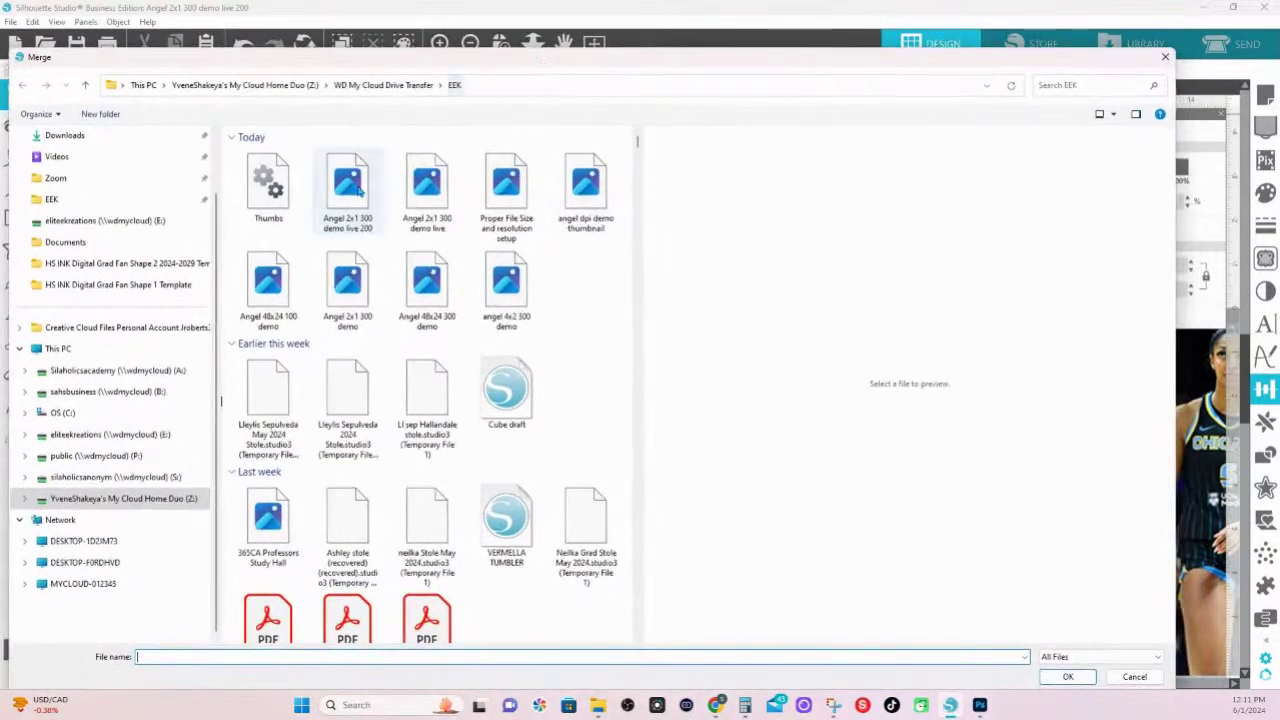
click(430, 188)
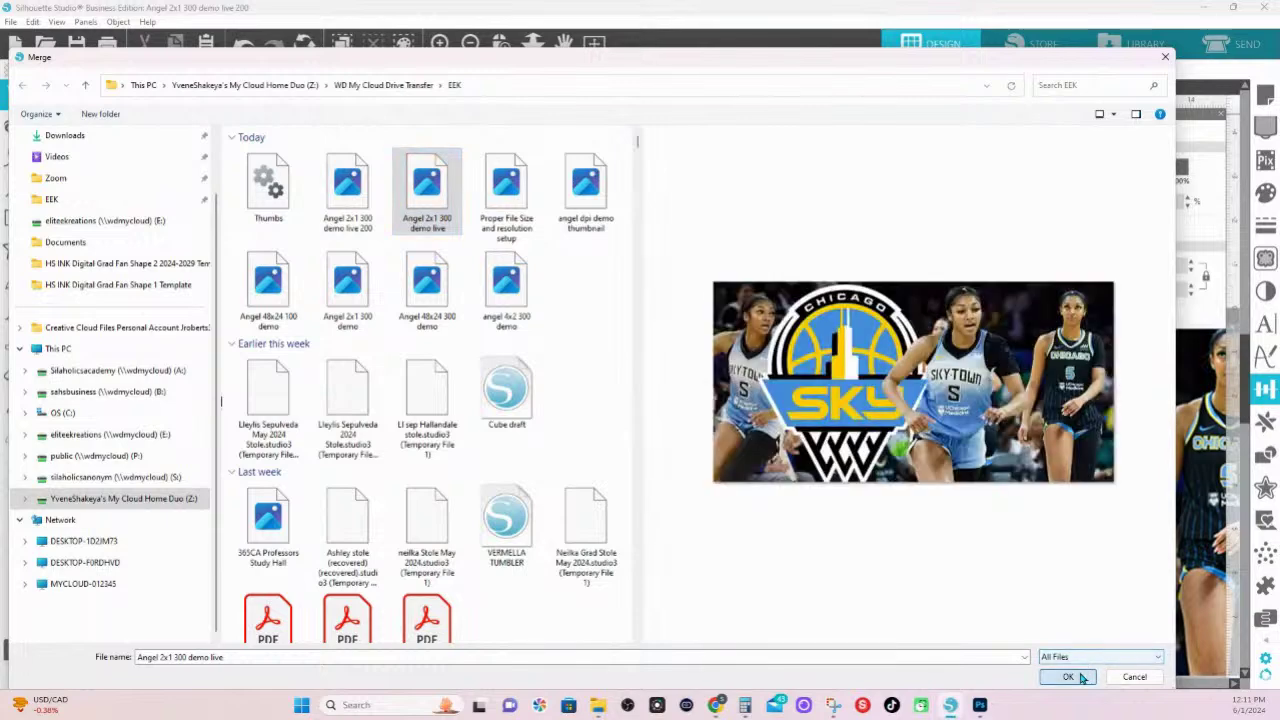
click(1078, 678)
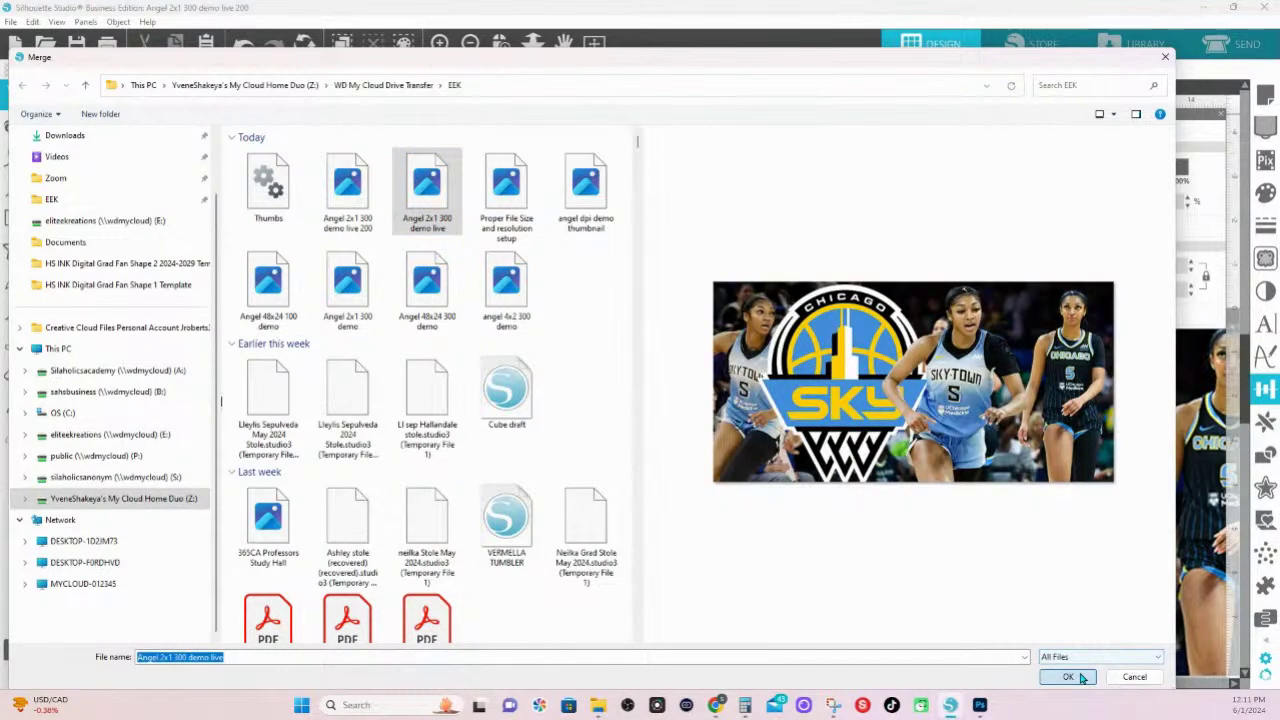
click(1080, 678)
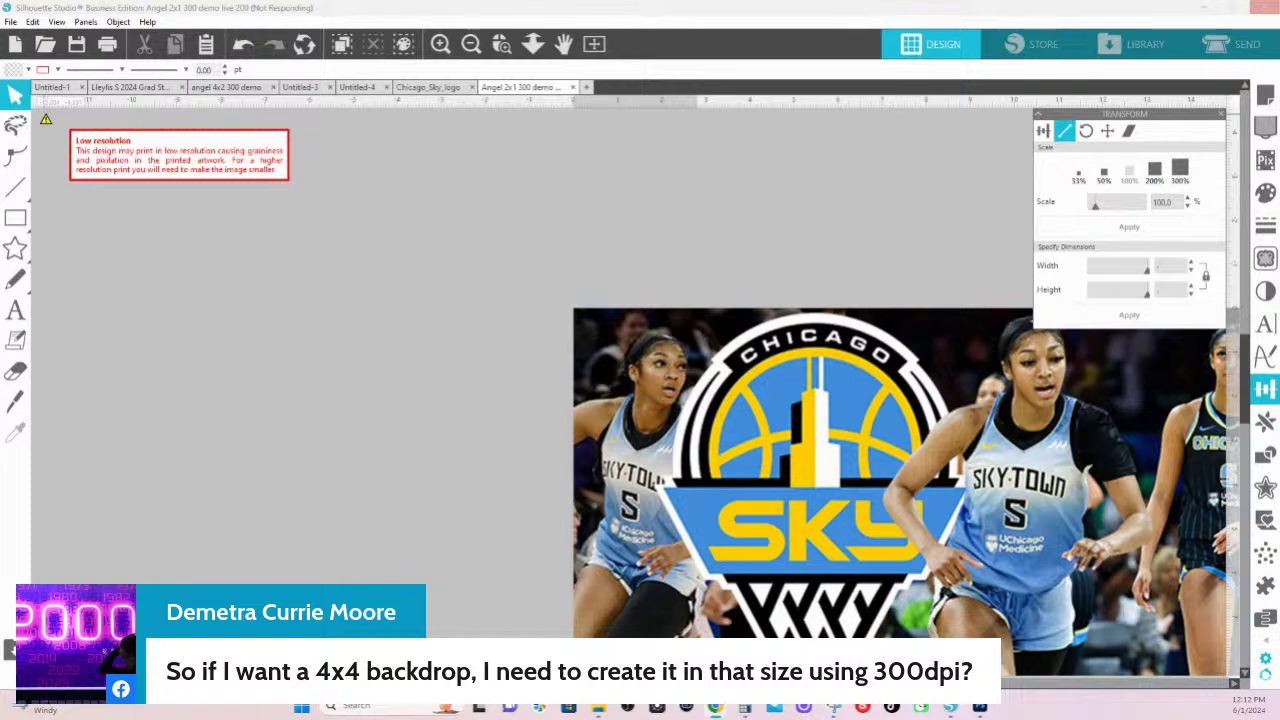
- Switch to Calculator, multiply 4 by 12 to convert feet to inches, and multiply the result by 100 for the pixel size
click(748, 708)
text(4*12)
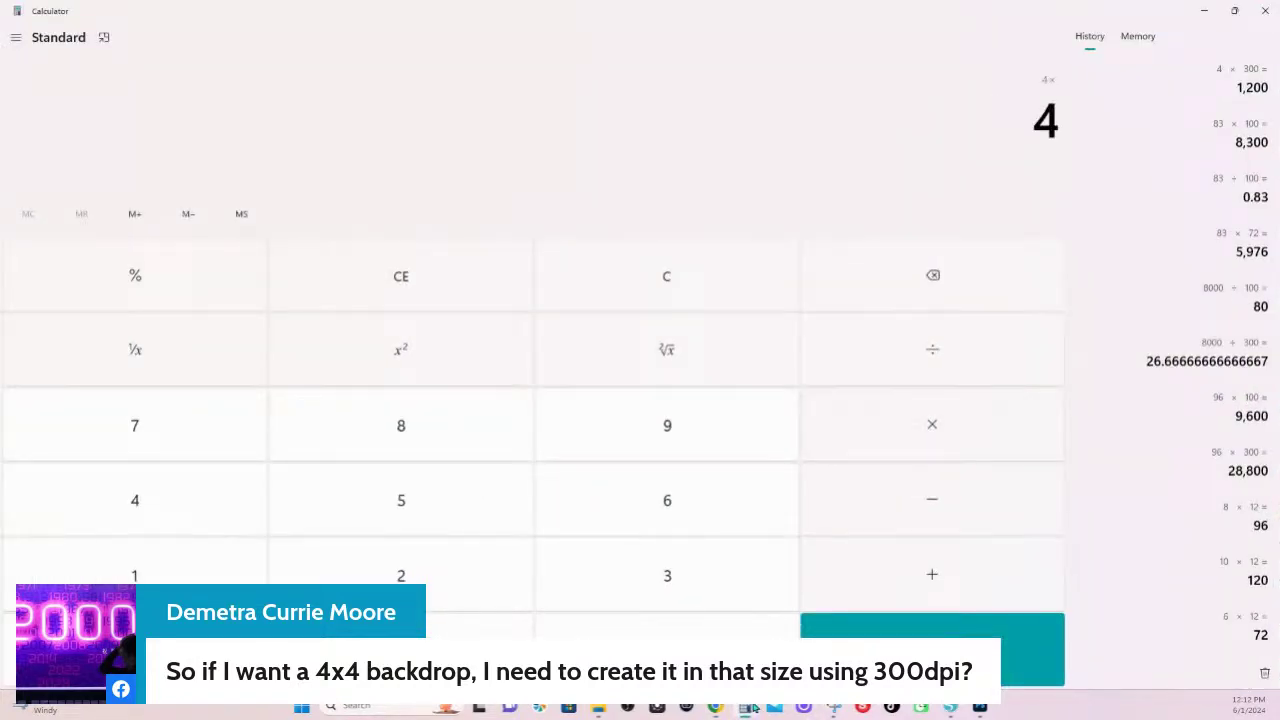
key(Return)
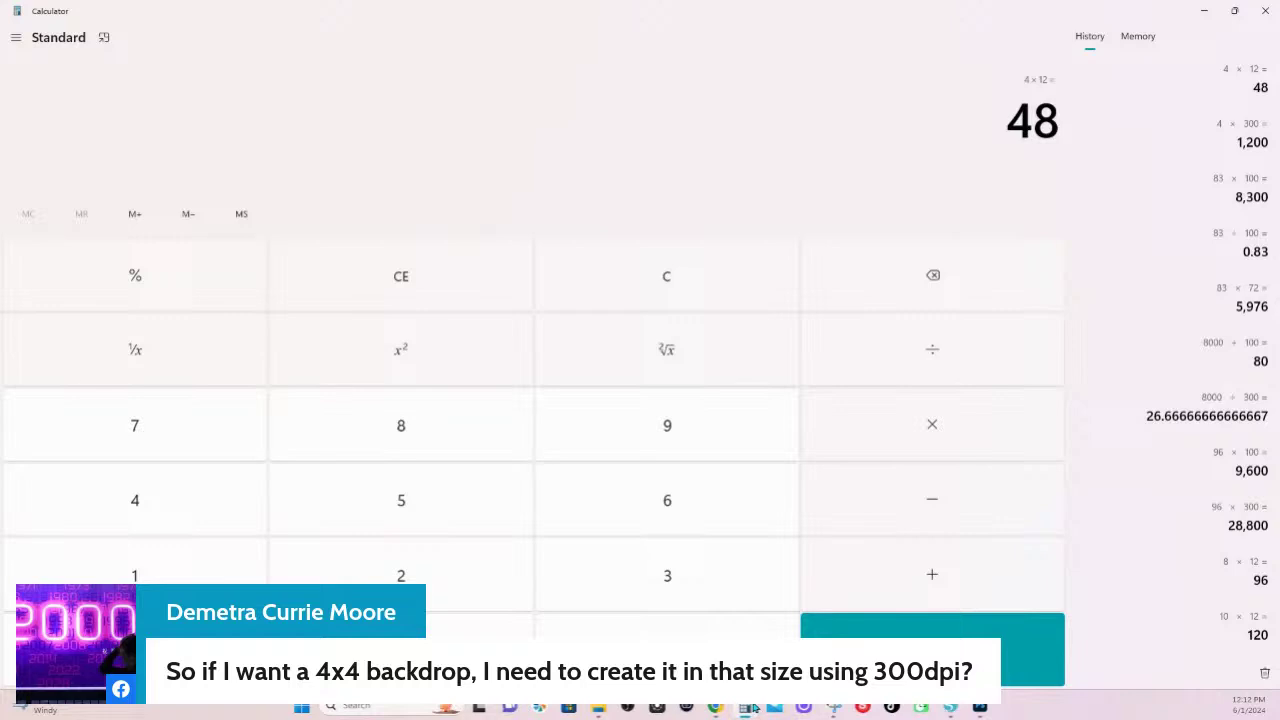
text(100)
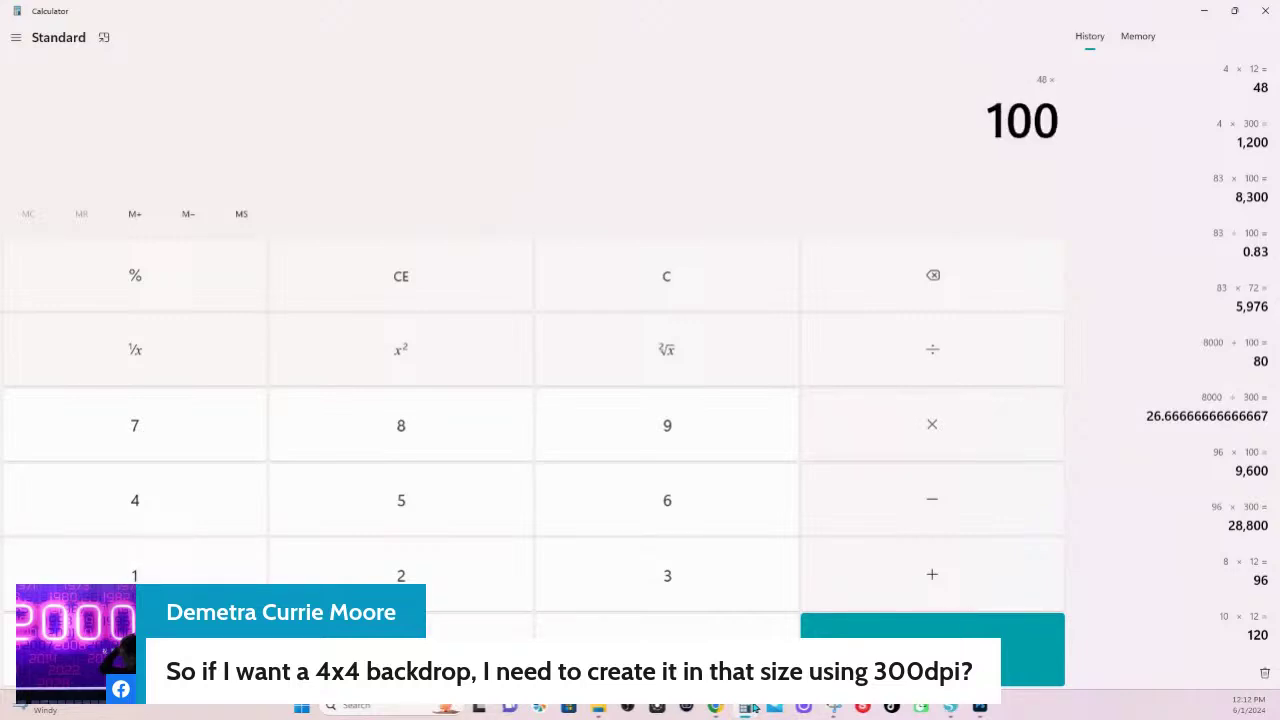
key(Return)
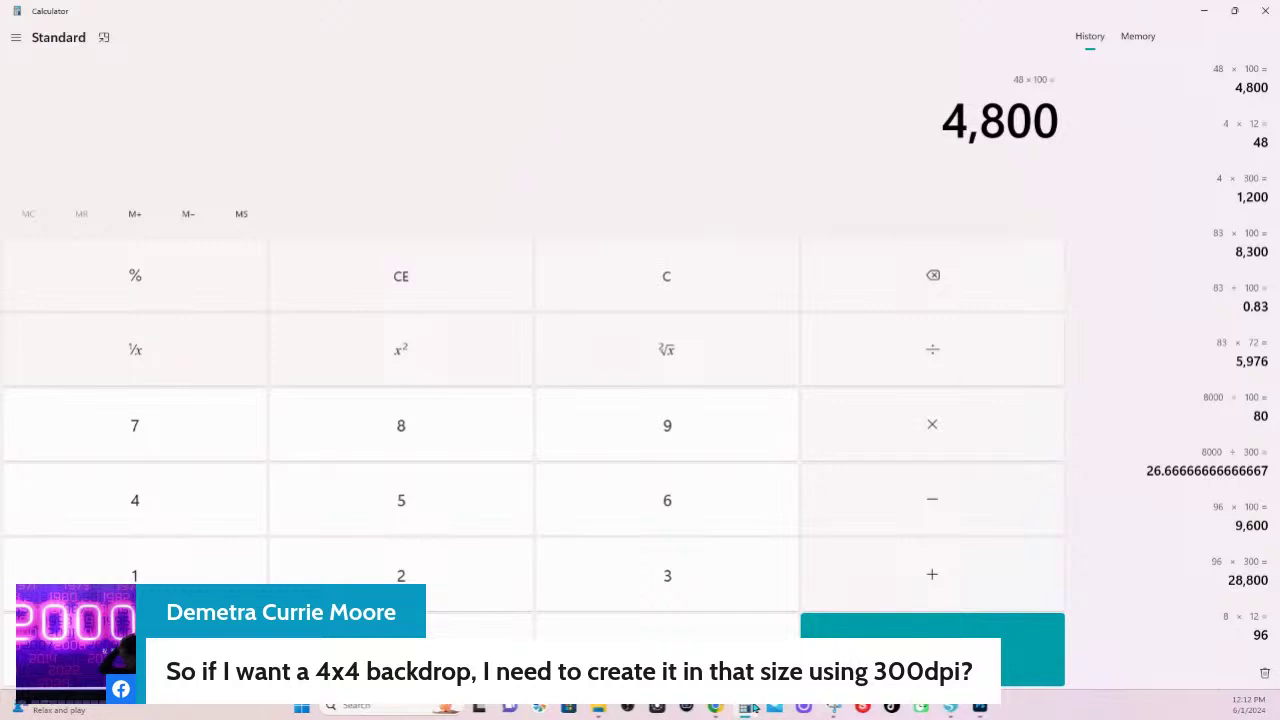
- Clear the calculation and multiply 48 by 300 to find the pixel size of the backdrop at 300 dpi
click(700, 277)
text(48)
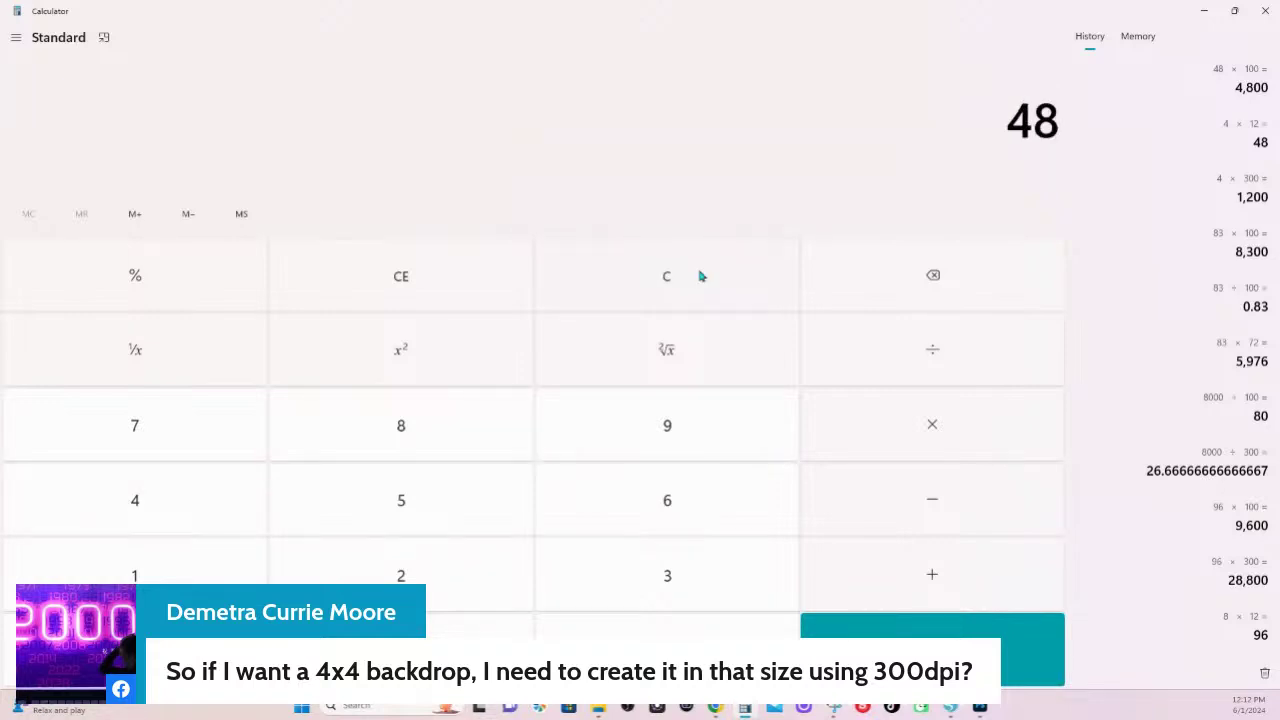
text(*300)
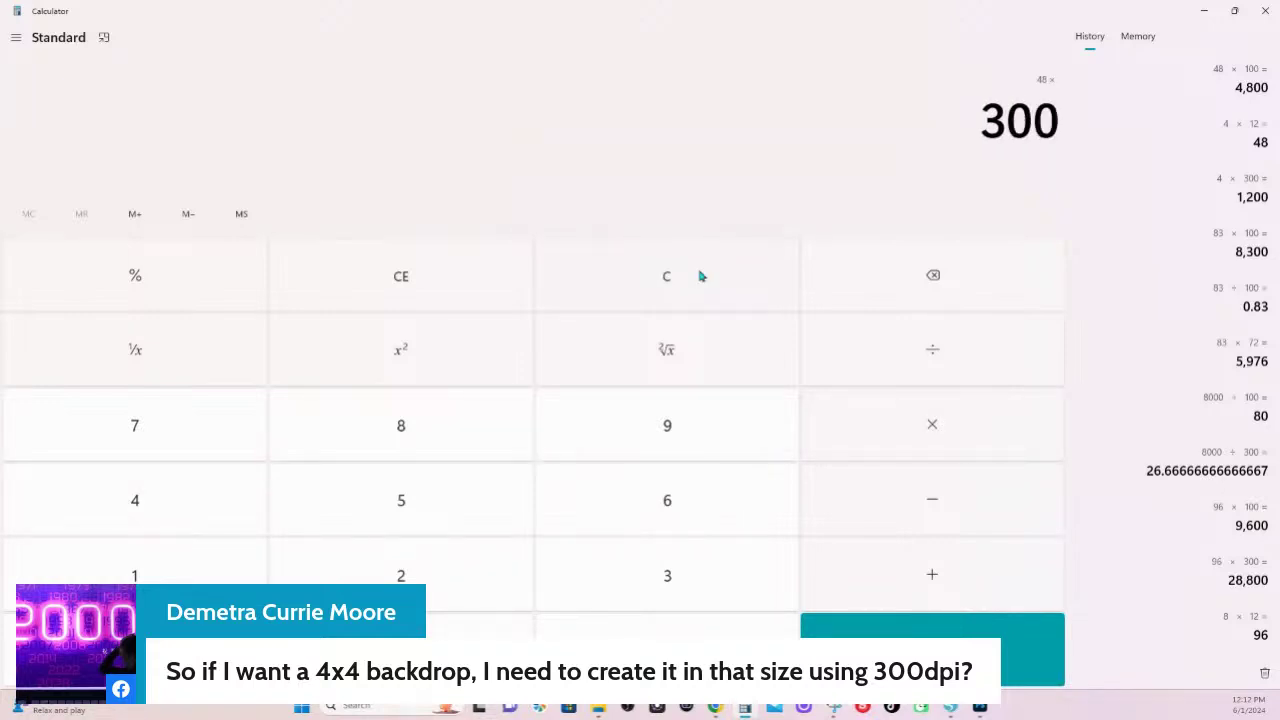
key(Return)
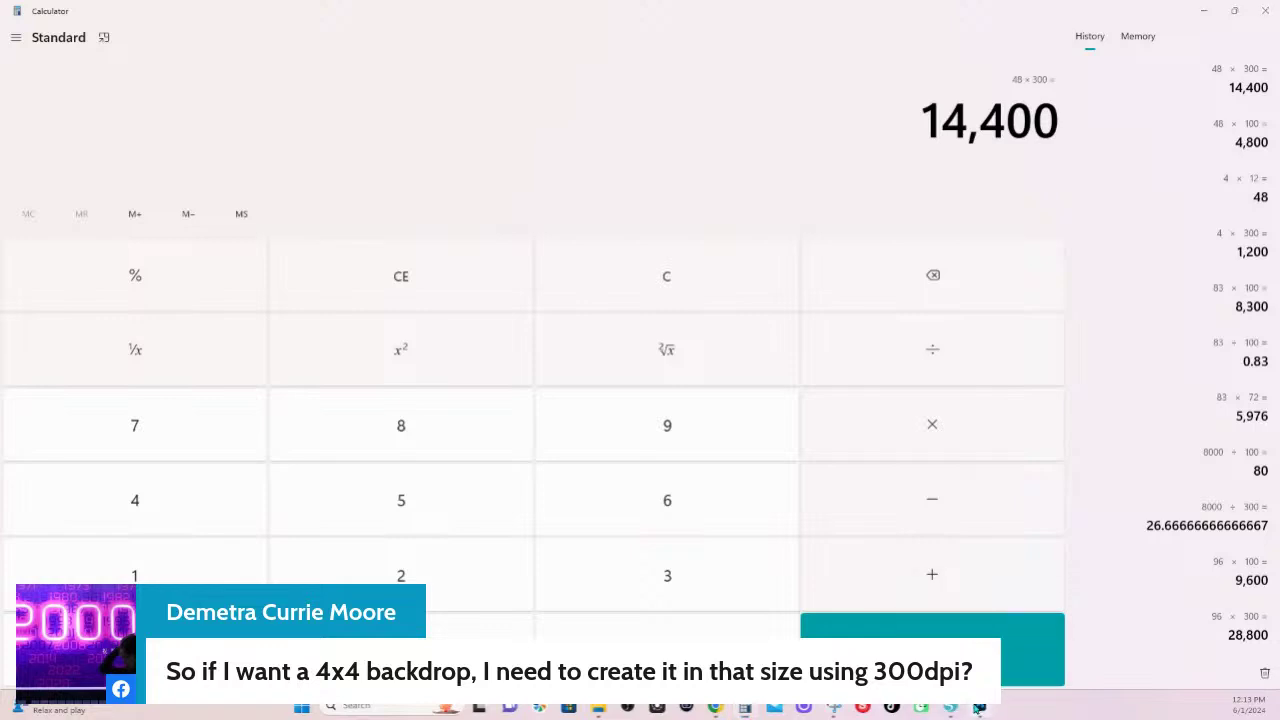
- Switch to Photoshop, check the 2 × 1 inch document's export file size at 100% scale, and close the settings without exporting
click(979, 708)
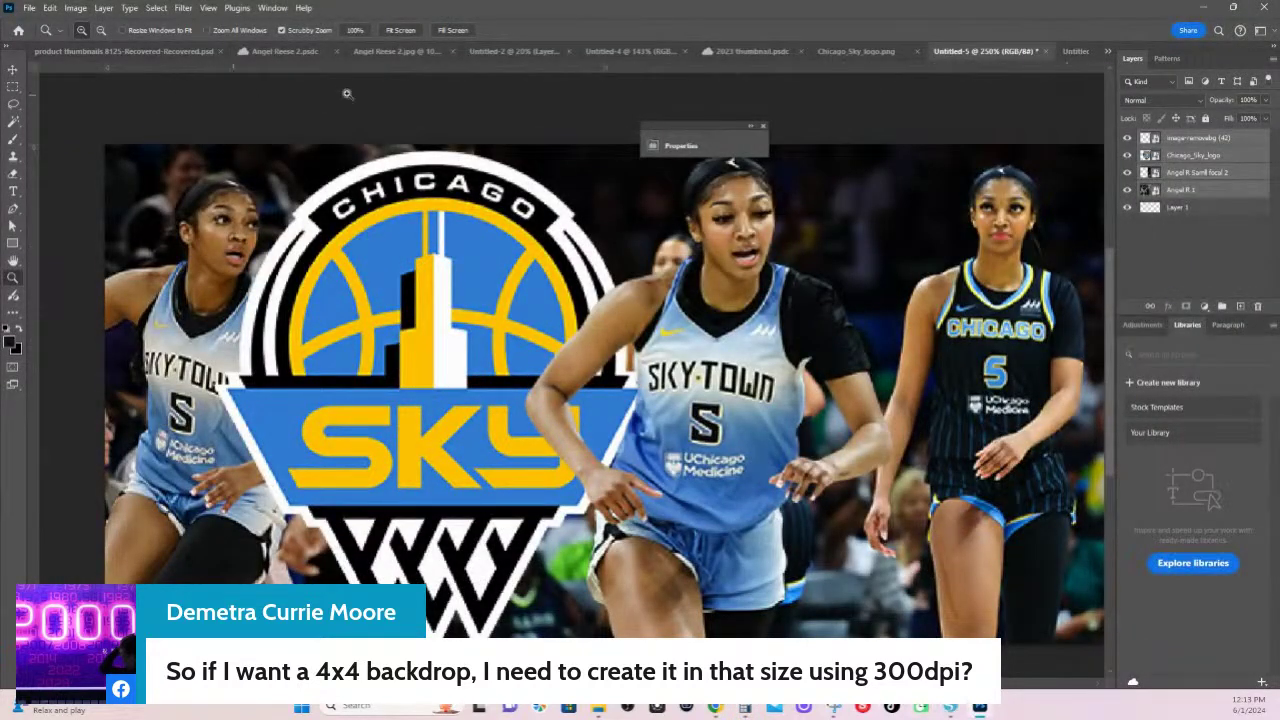
click(30, 8)
mouse_move(54, 250)
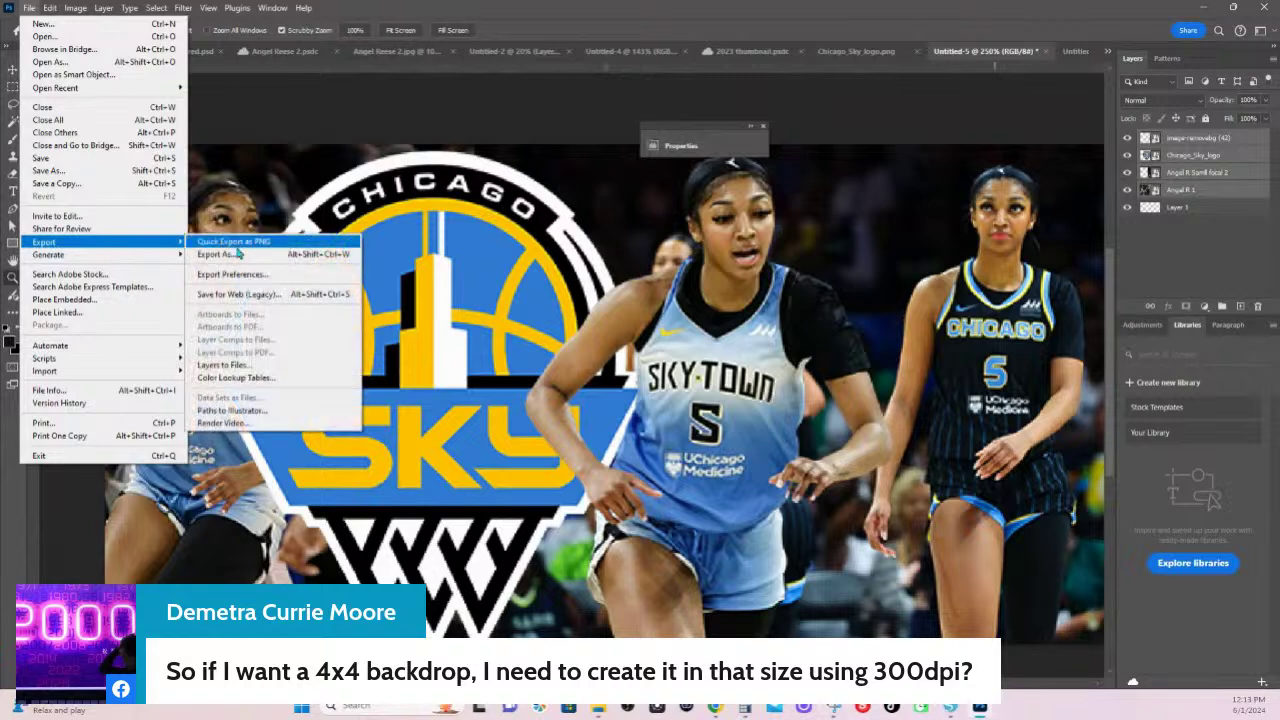
click(238, 256)
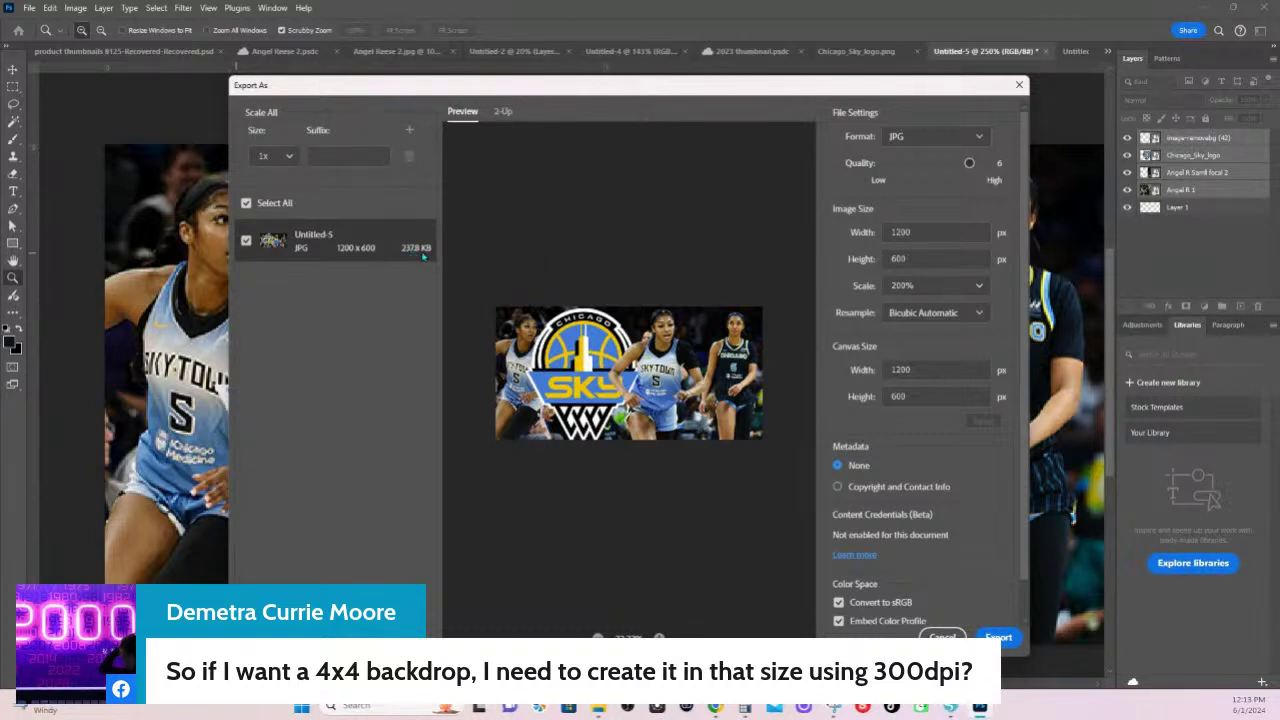
click(979, 286)
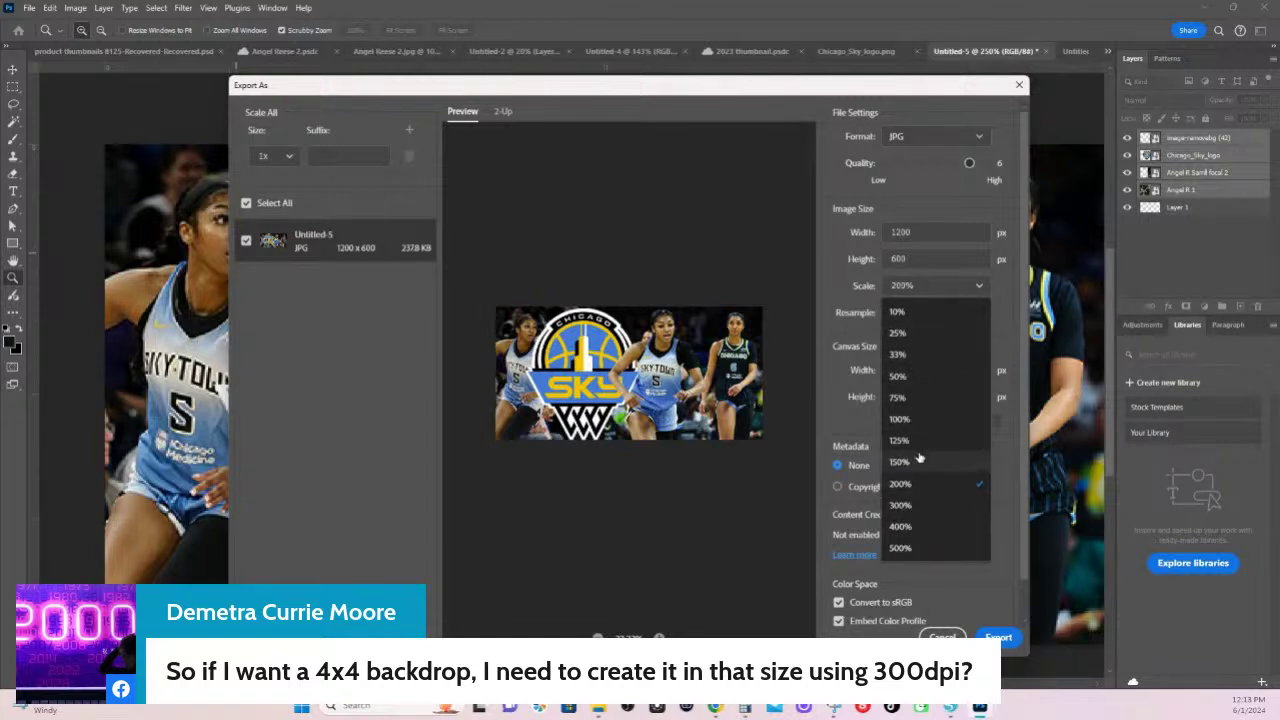
click(921, 420)
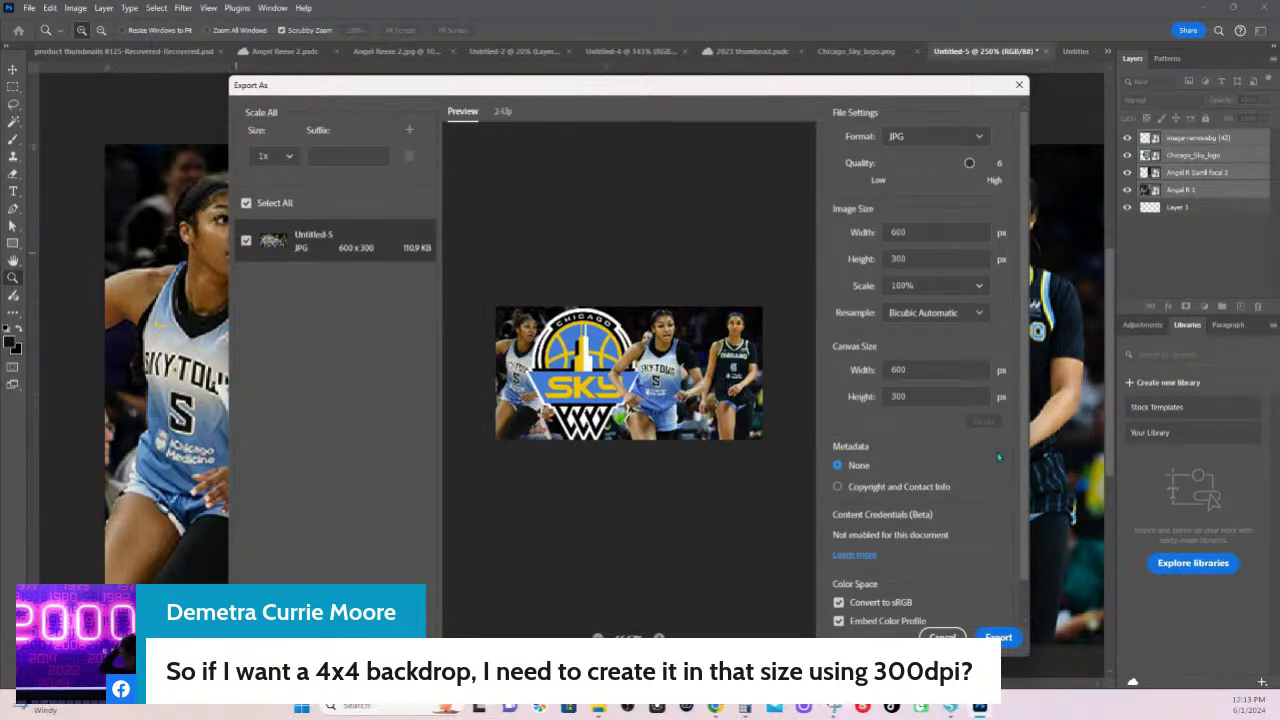
click(942, 637)
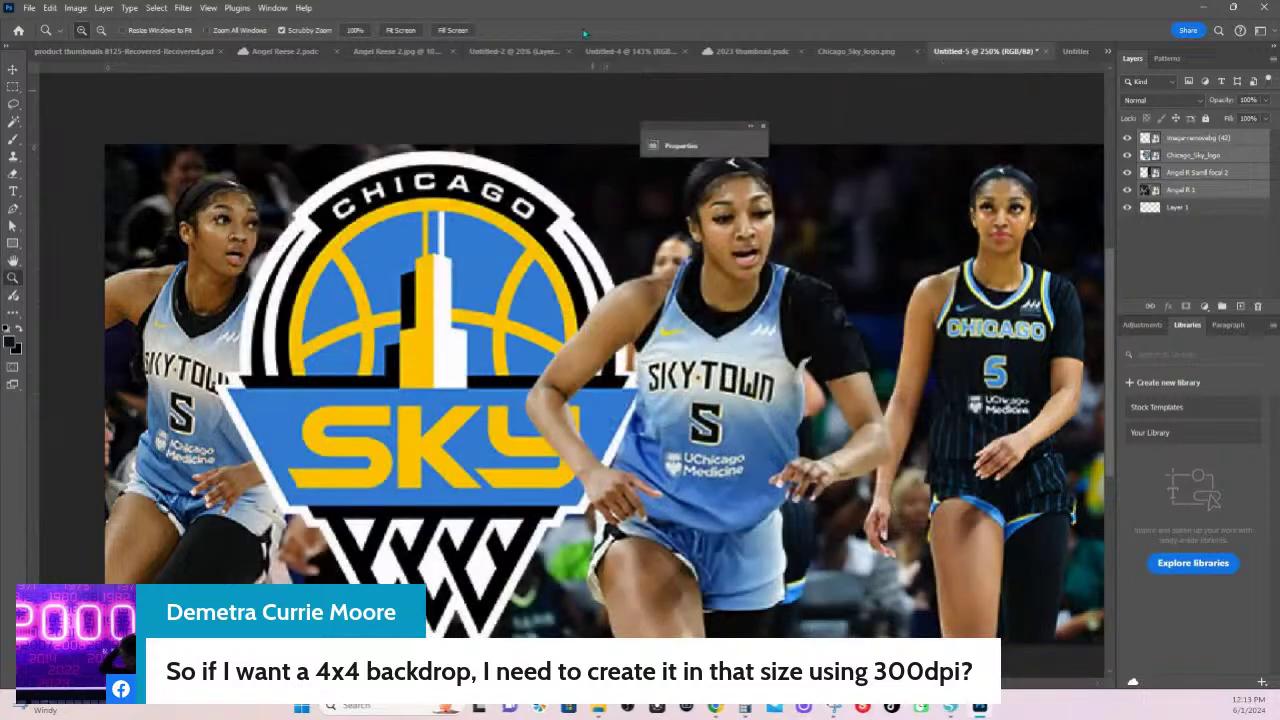
- Switch to the layered 48 × 24 inch document and open its Export As settings to check the pixel dimensions and file size
click(632, 50)
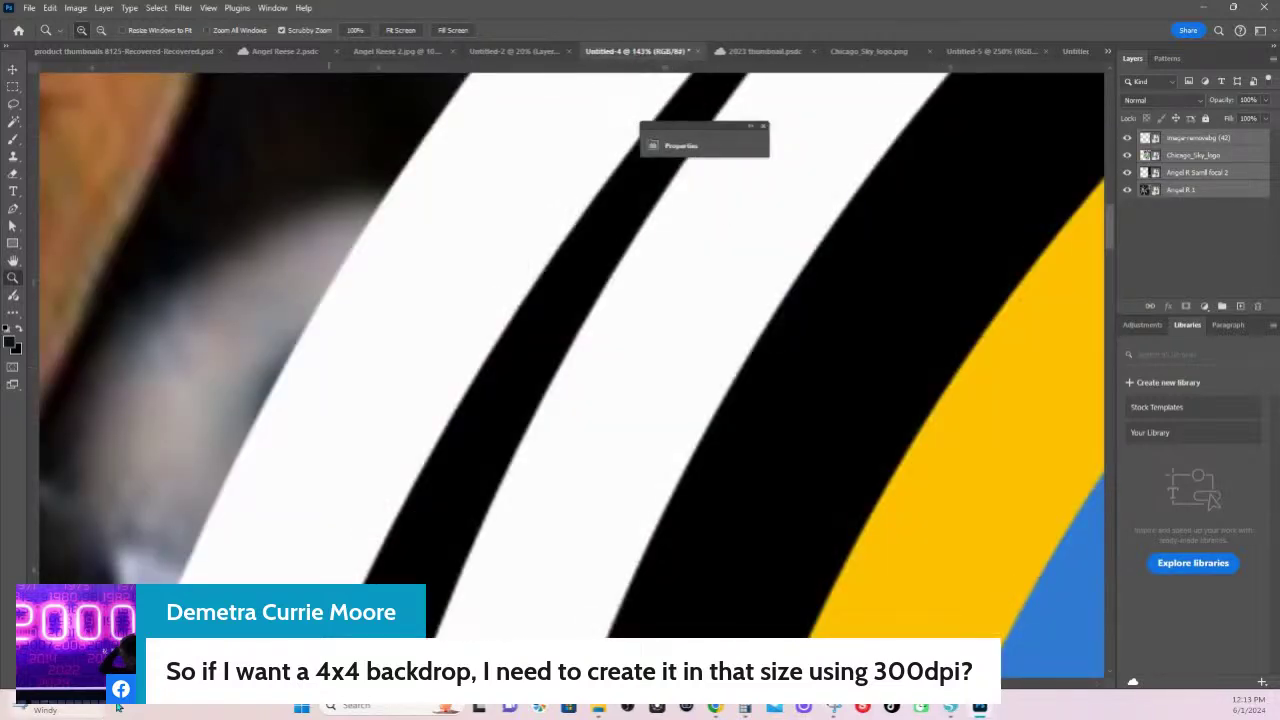
click(30, 8)
mouse_move(52, 244)
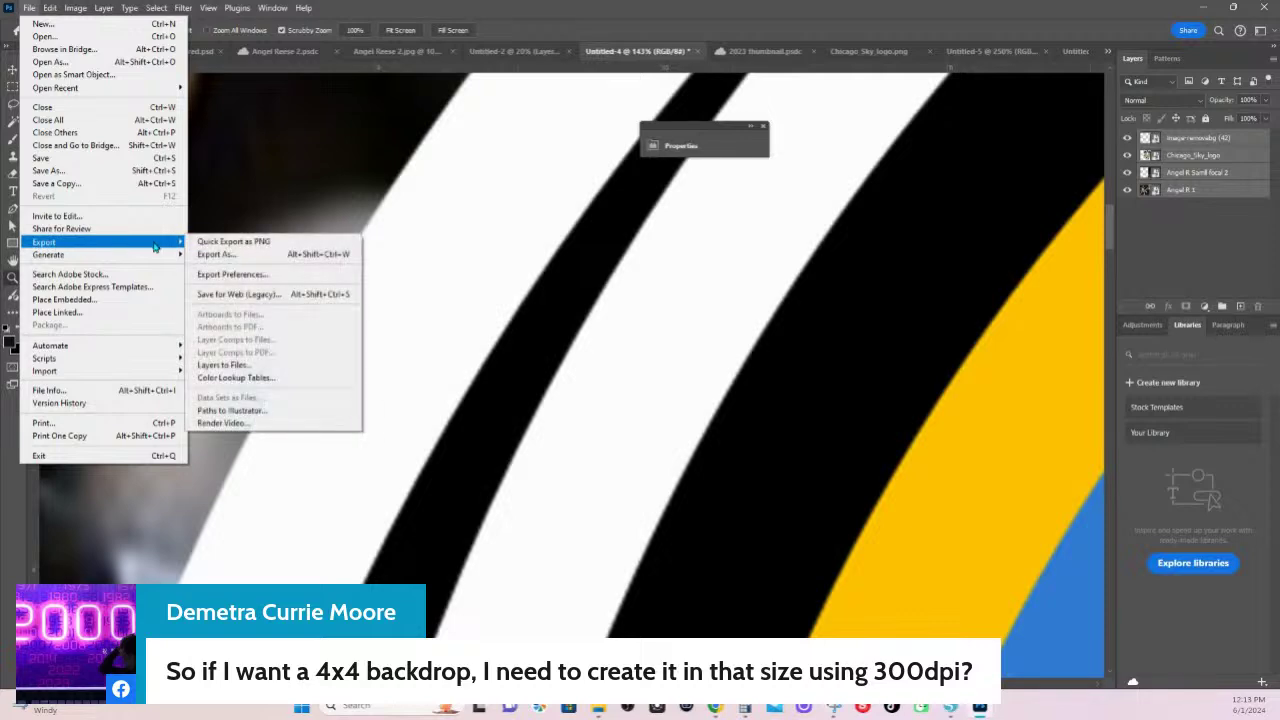
click(220, 256)
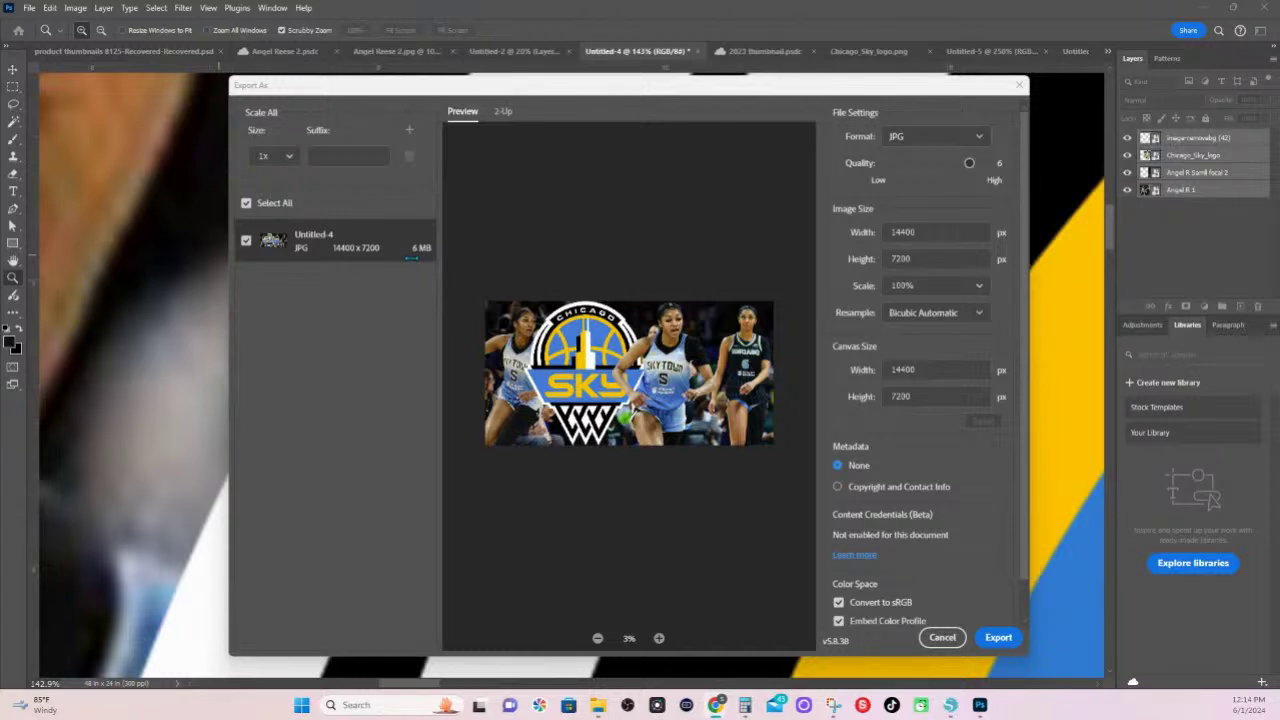
- Try a 200% export scale for the 48 × 24 inch document, review the rounding notice, and close the settings without exporting
click(979, 286)
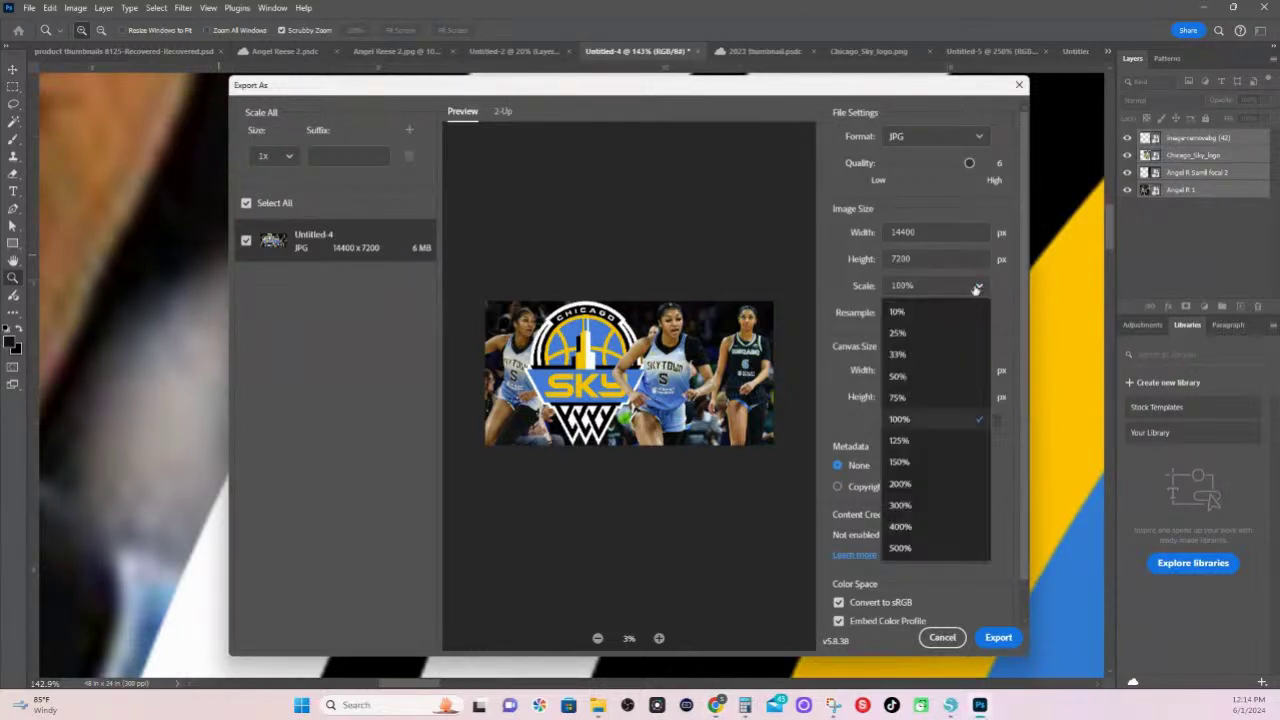
click(946, 489)
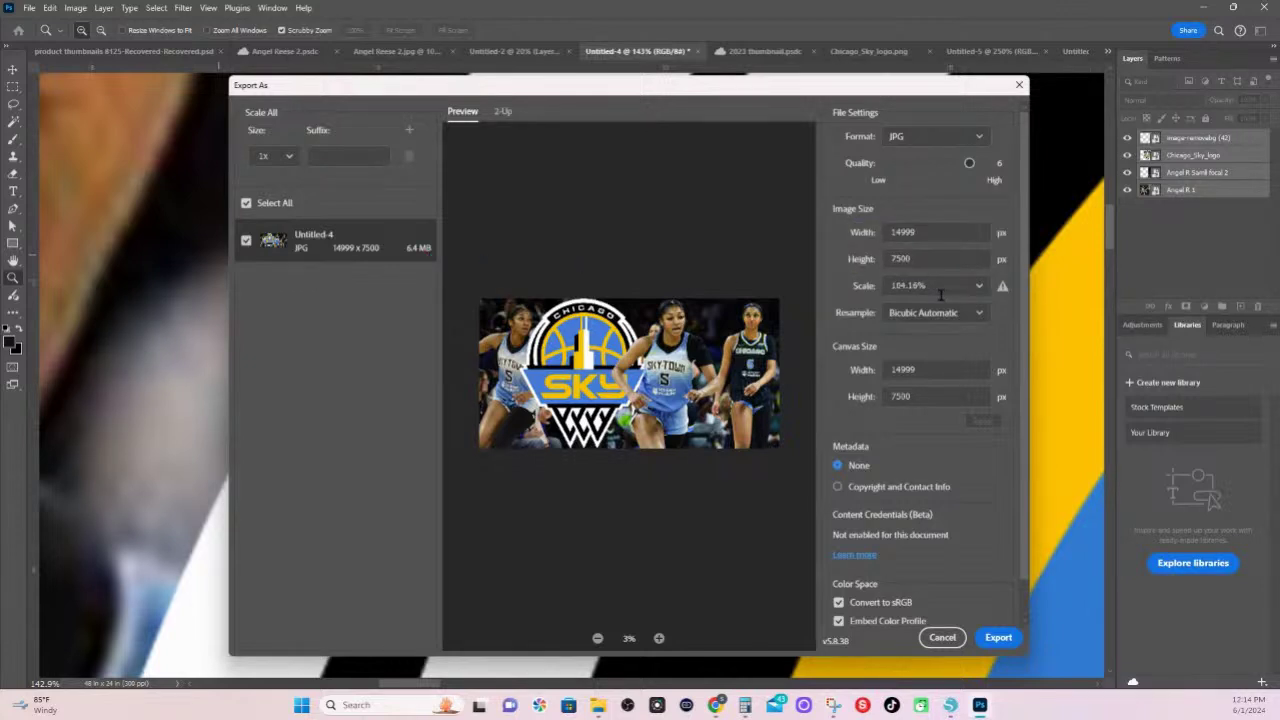
mouse_move(1003, 290)
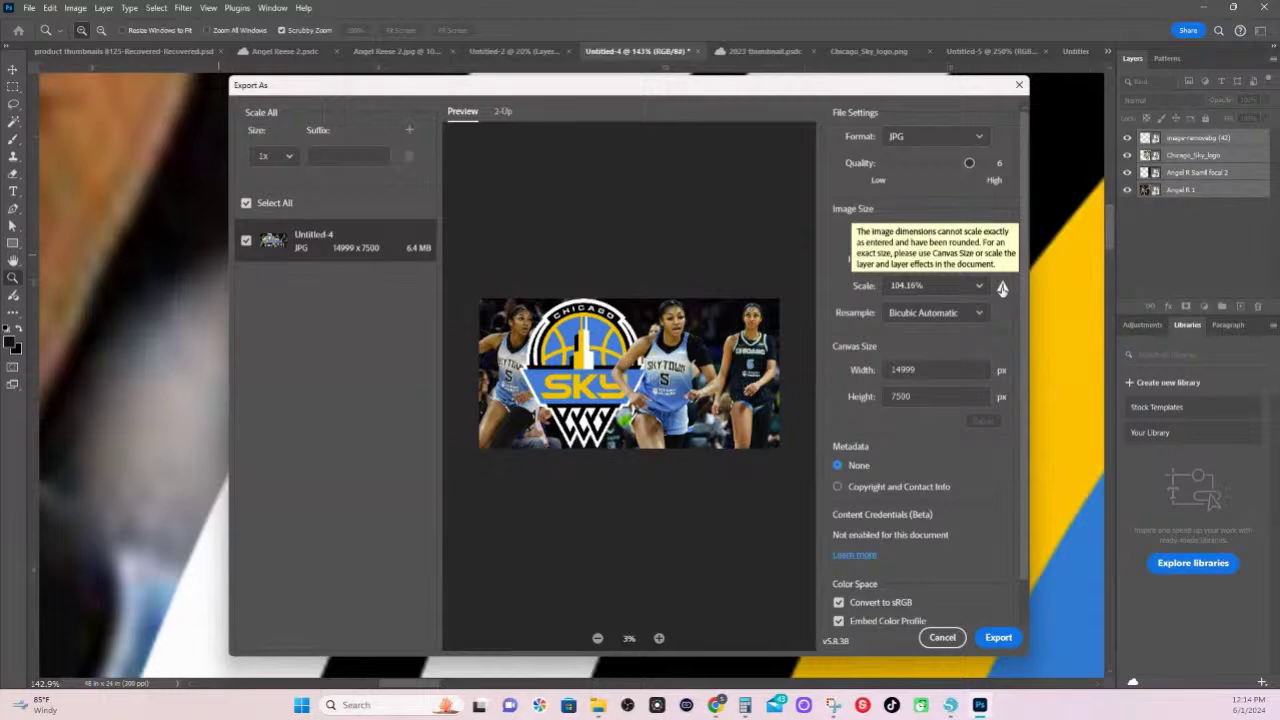
click(940, 638)
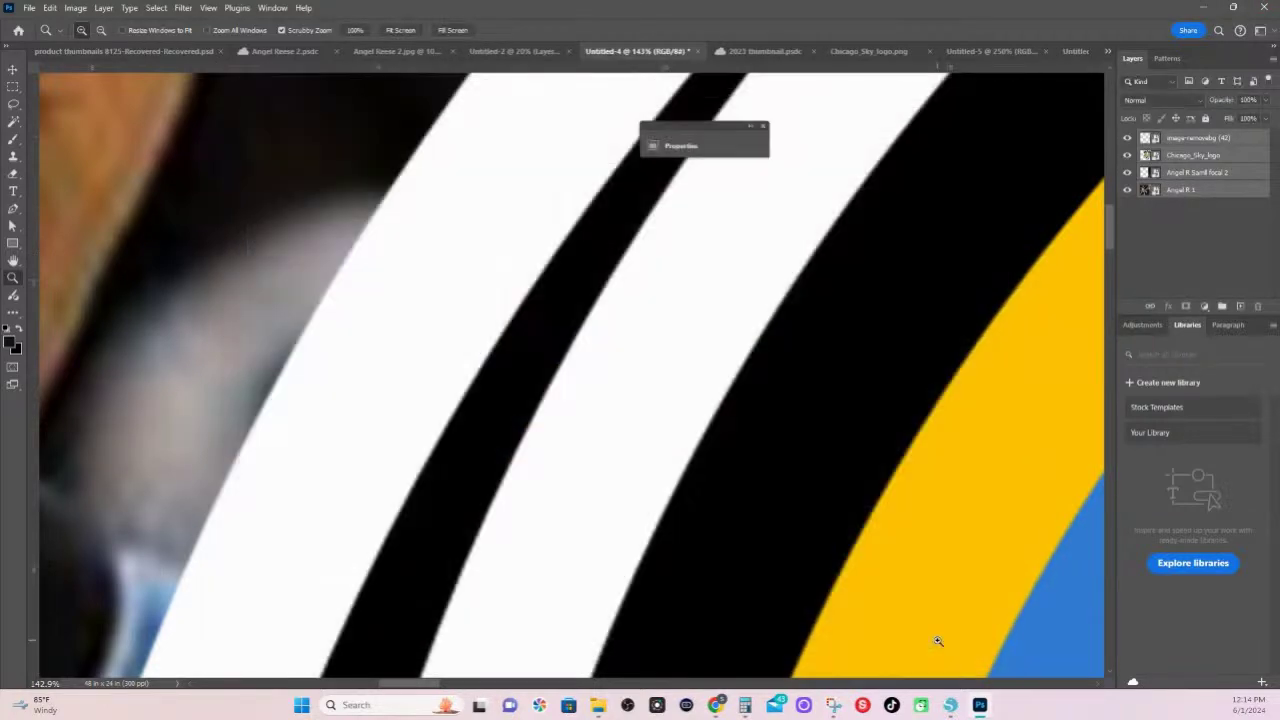
- Create a new transparent document 96 inches wide and 48 inches high at 300 pixels per inch
click(29, 10)
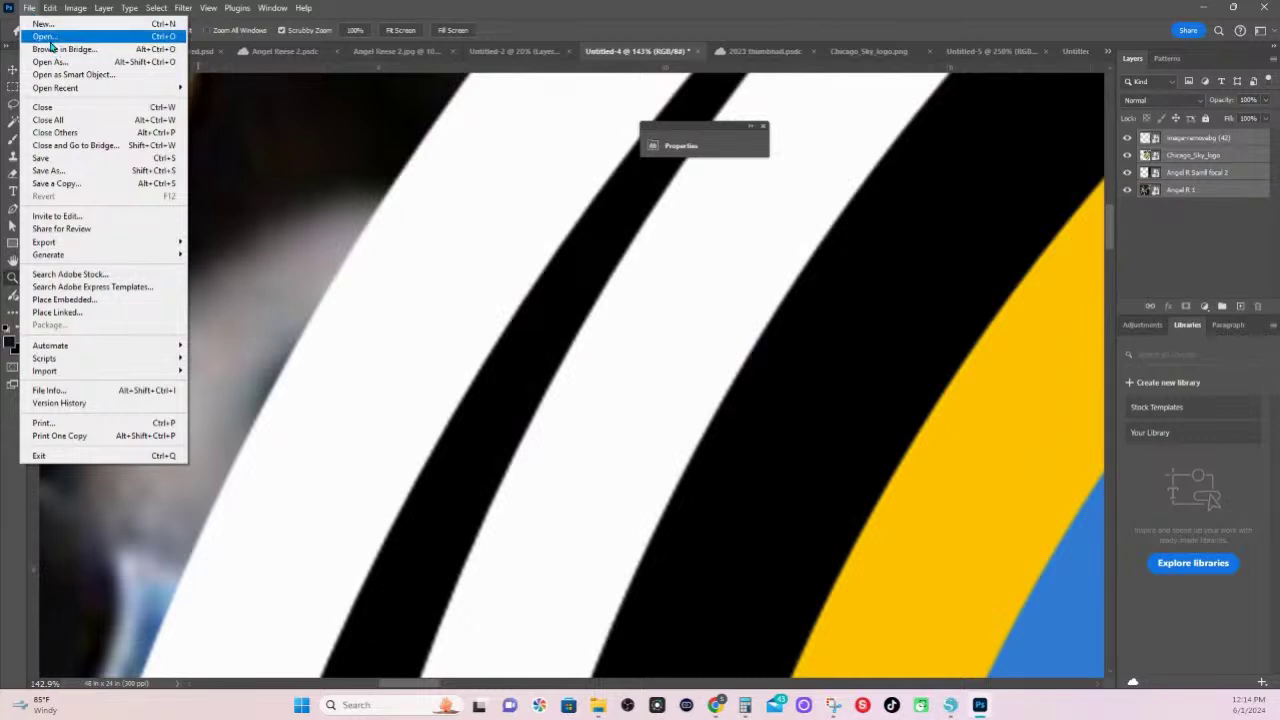
click(42, 23)
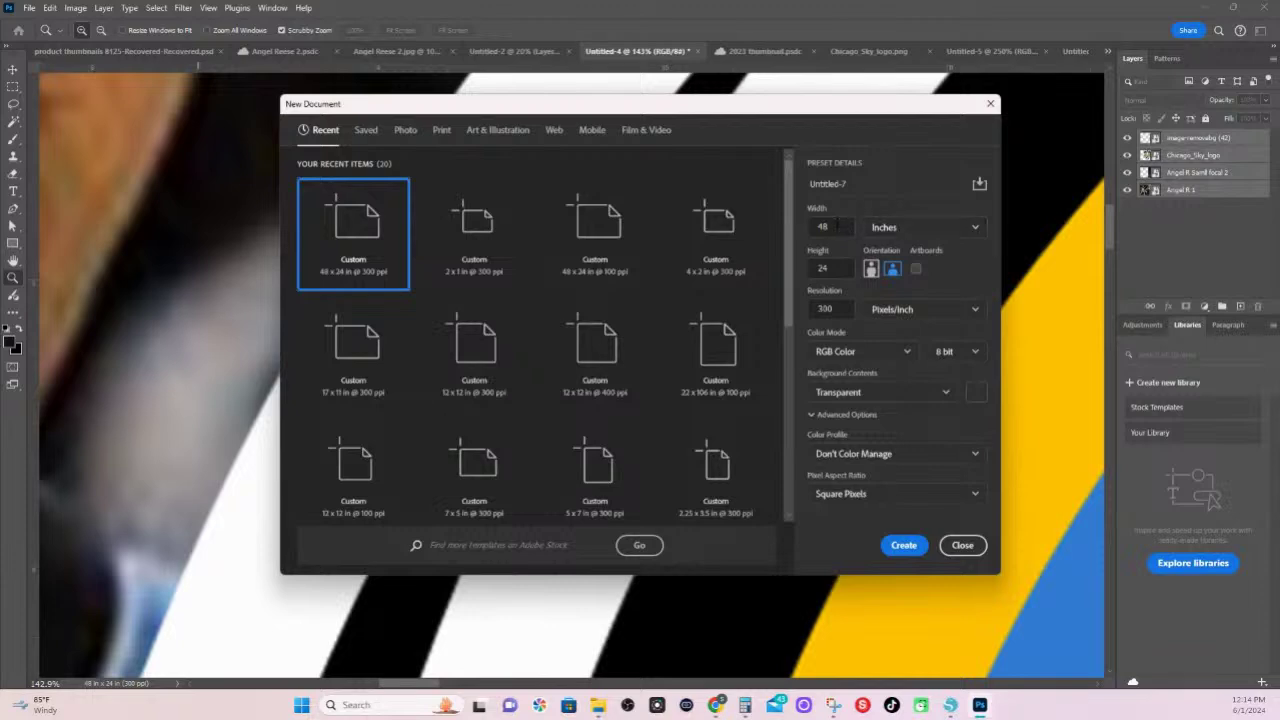
text(96)
key(Tab)
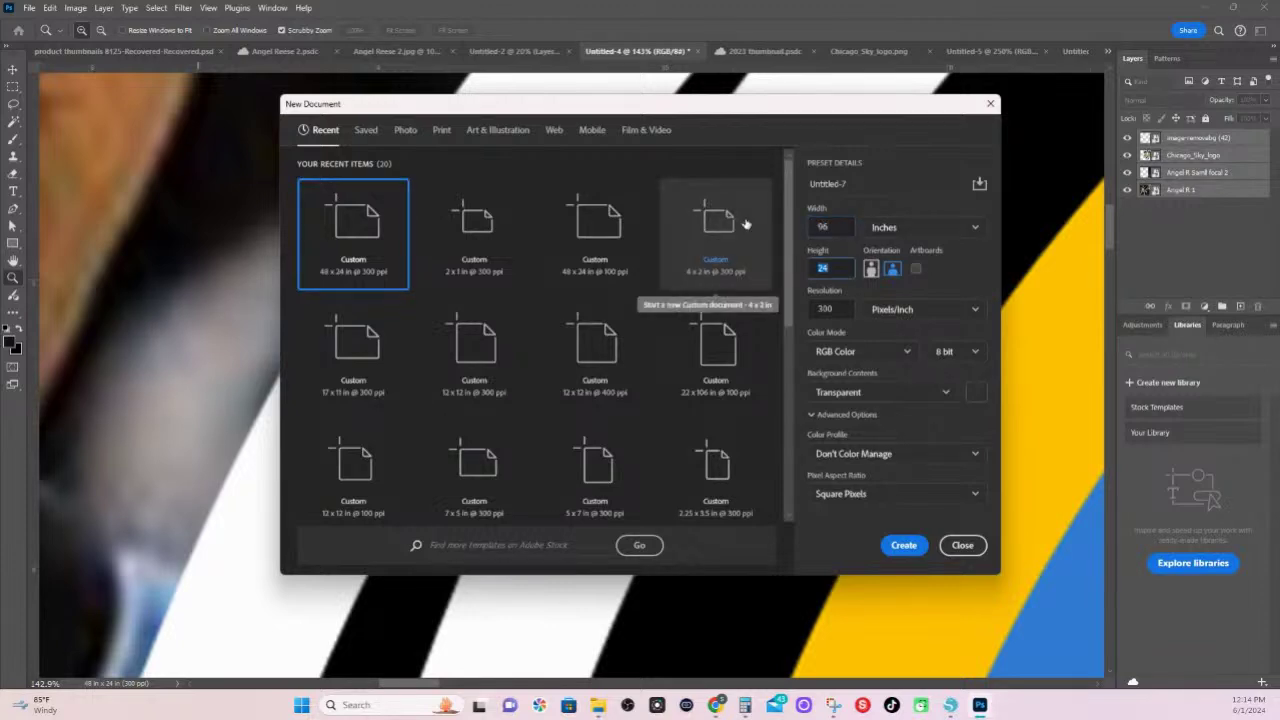
text(48)
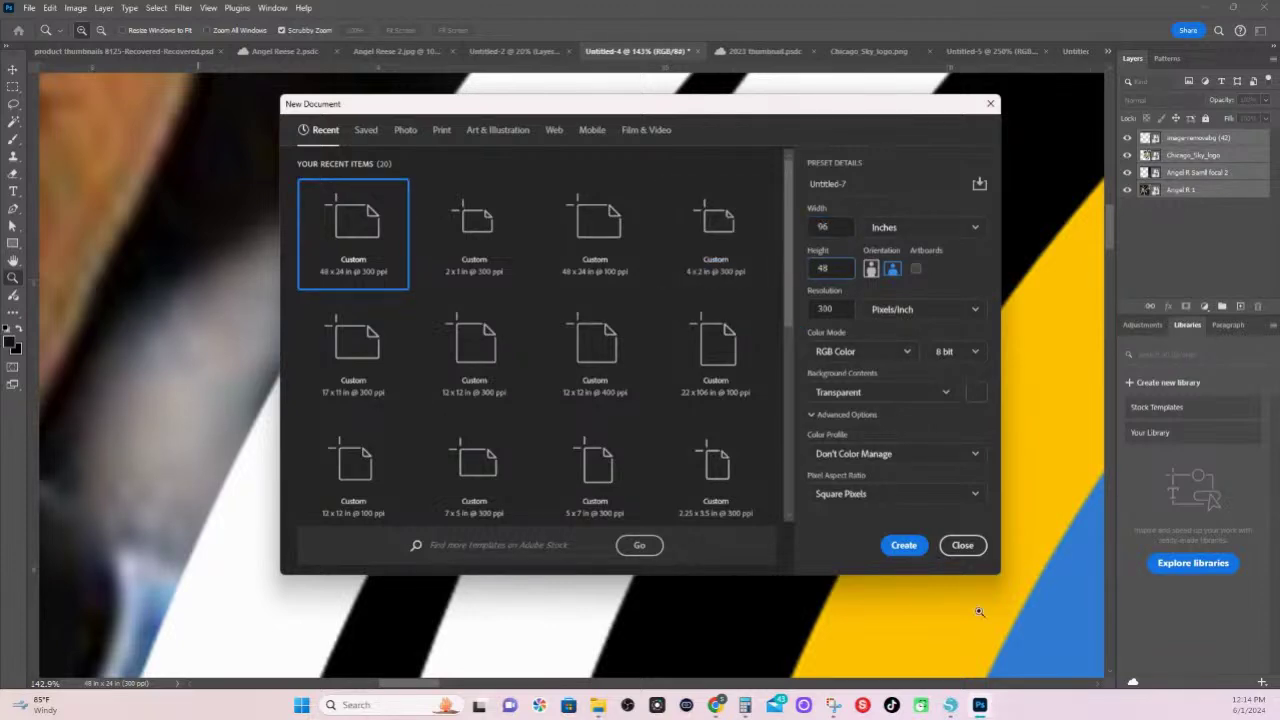
click(901, 545)
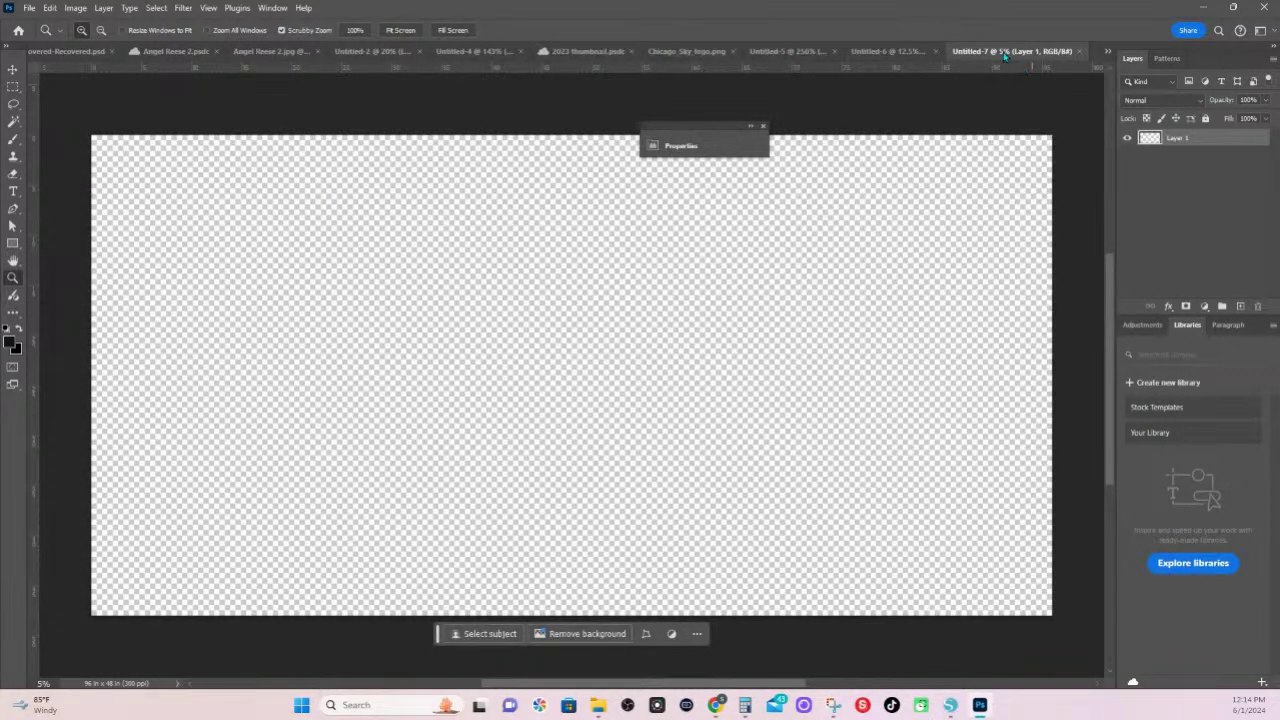
- Place the new document beside the 48 × 24 inch one and copy that document's four artwork layers into it
drag(1008, 53, 657, 80)
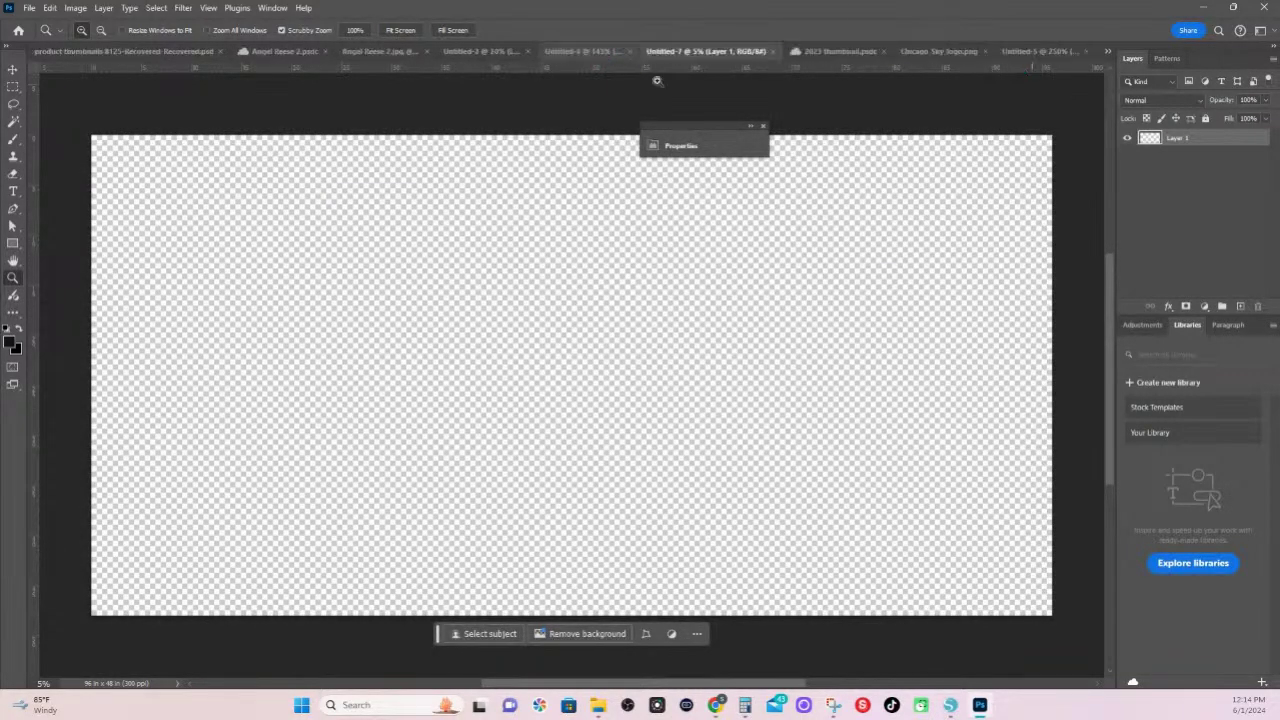
click(583, 51)
drag(1208, 147, 614, 317)
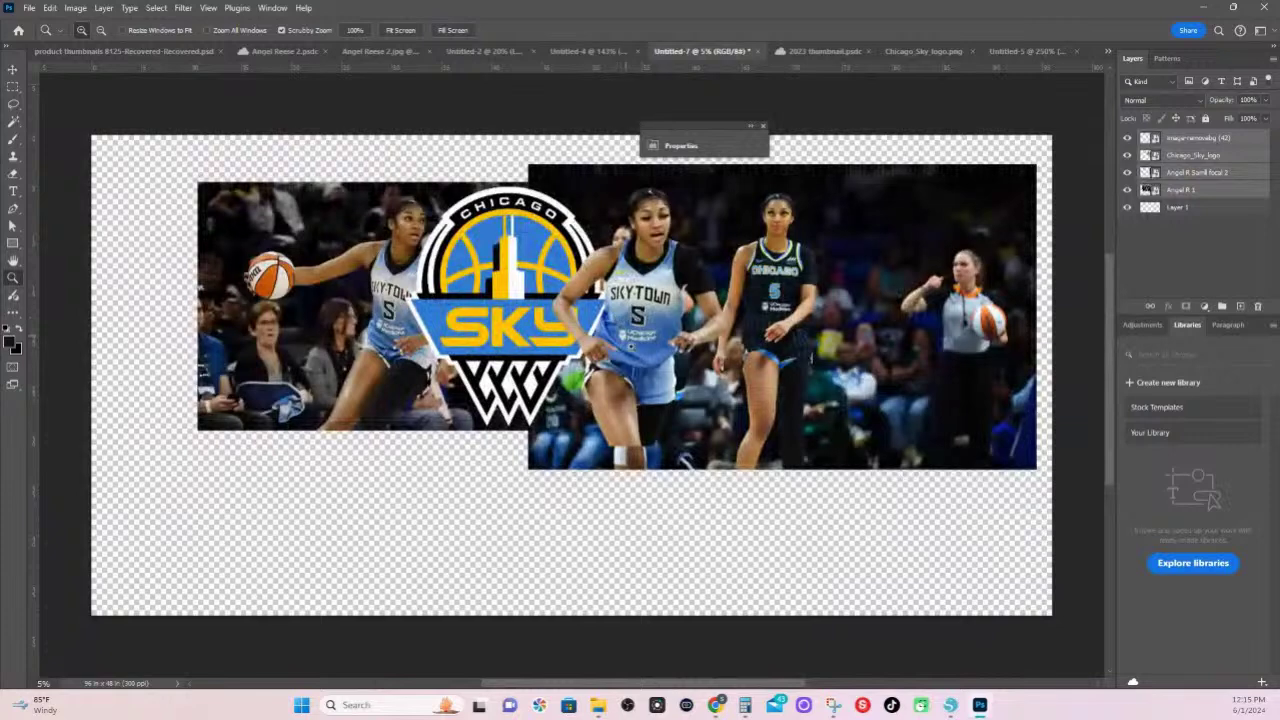
- Free-transform the four copied layers to about 151% and shift them down over the 96 × 48 inch canvas
key(ctrl+t)
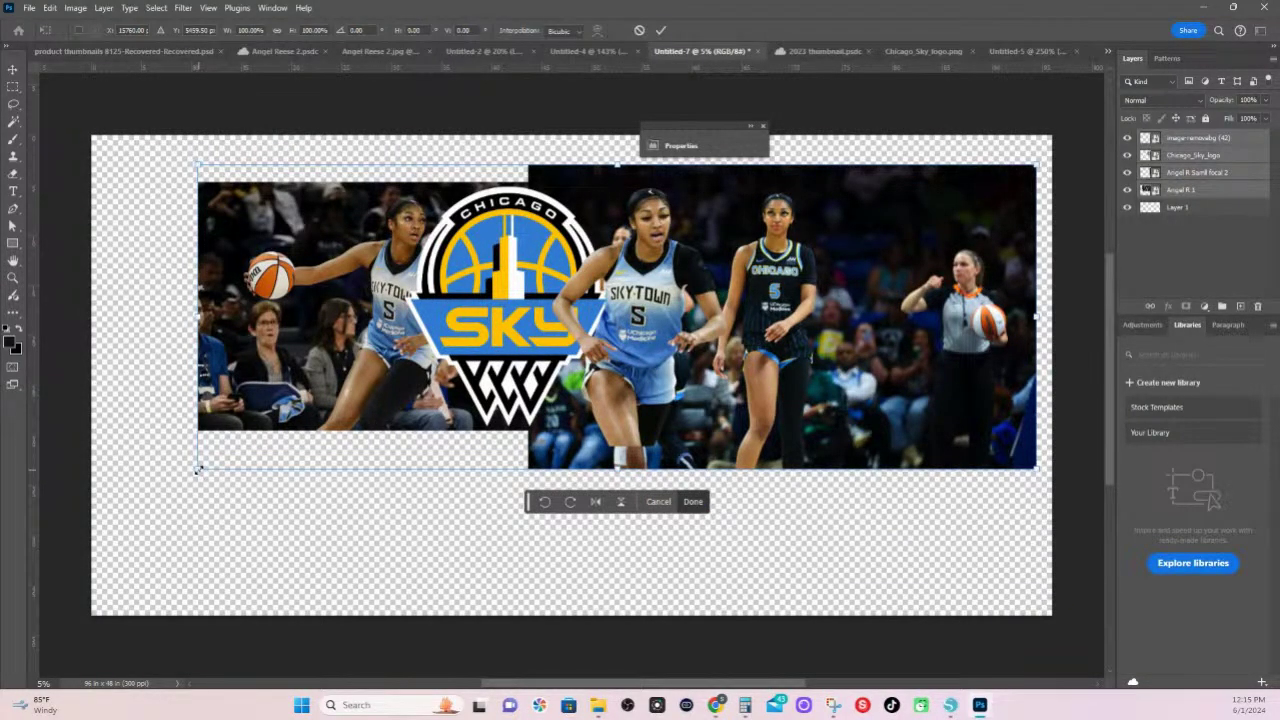
drag(198, 470, 80, 707)
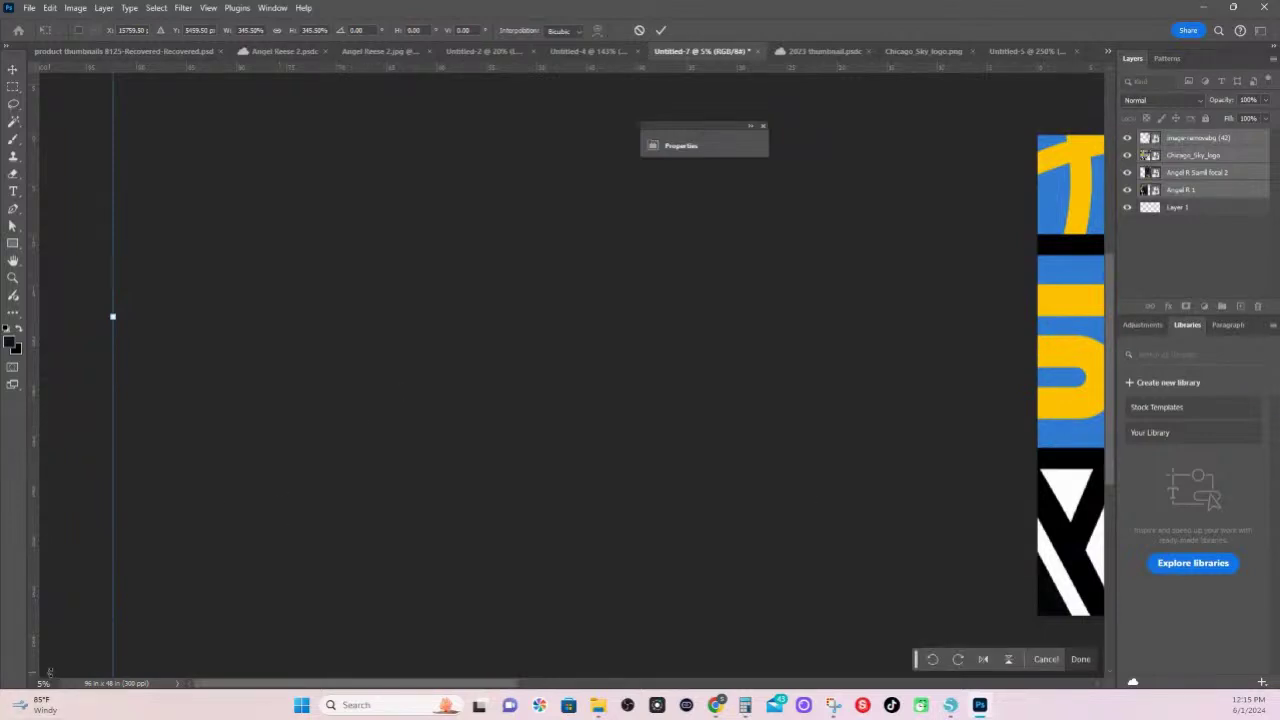
key(ctrl+z)
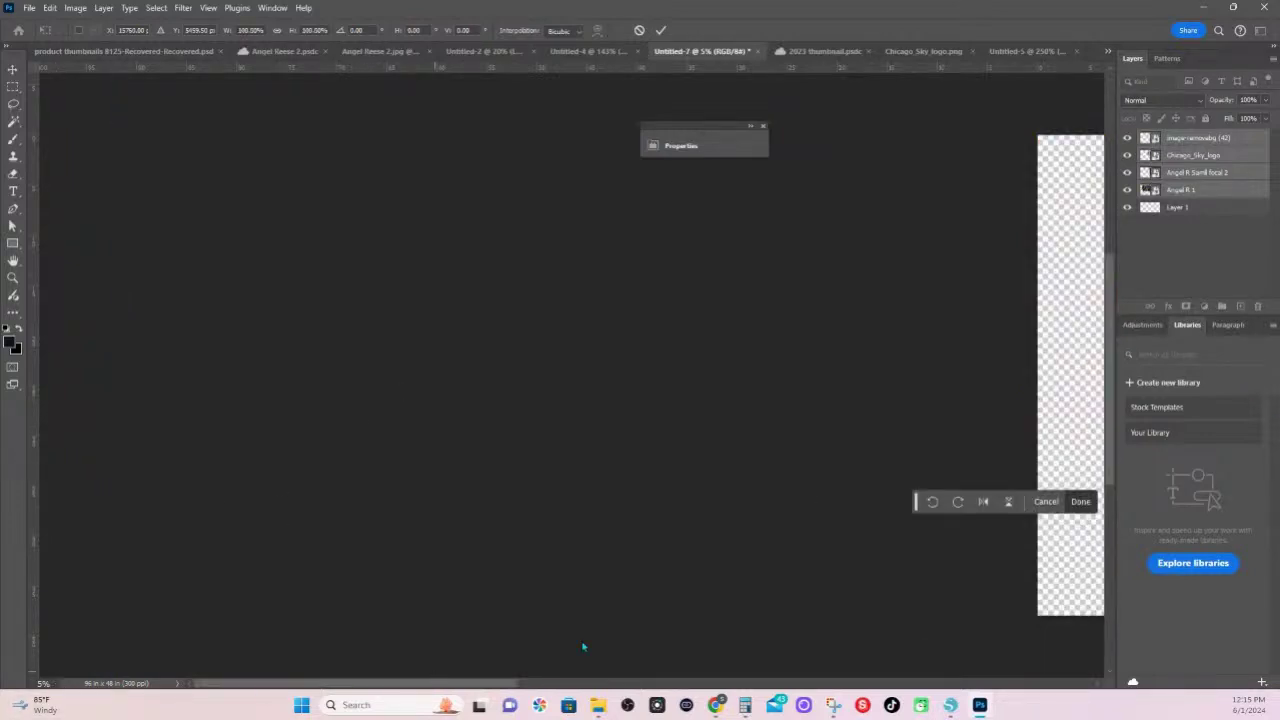
drag(516, 686, 680, 685)
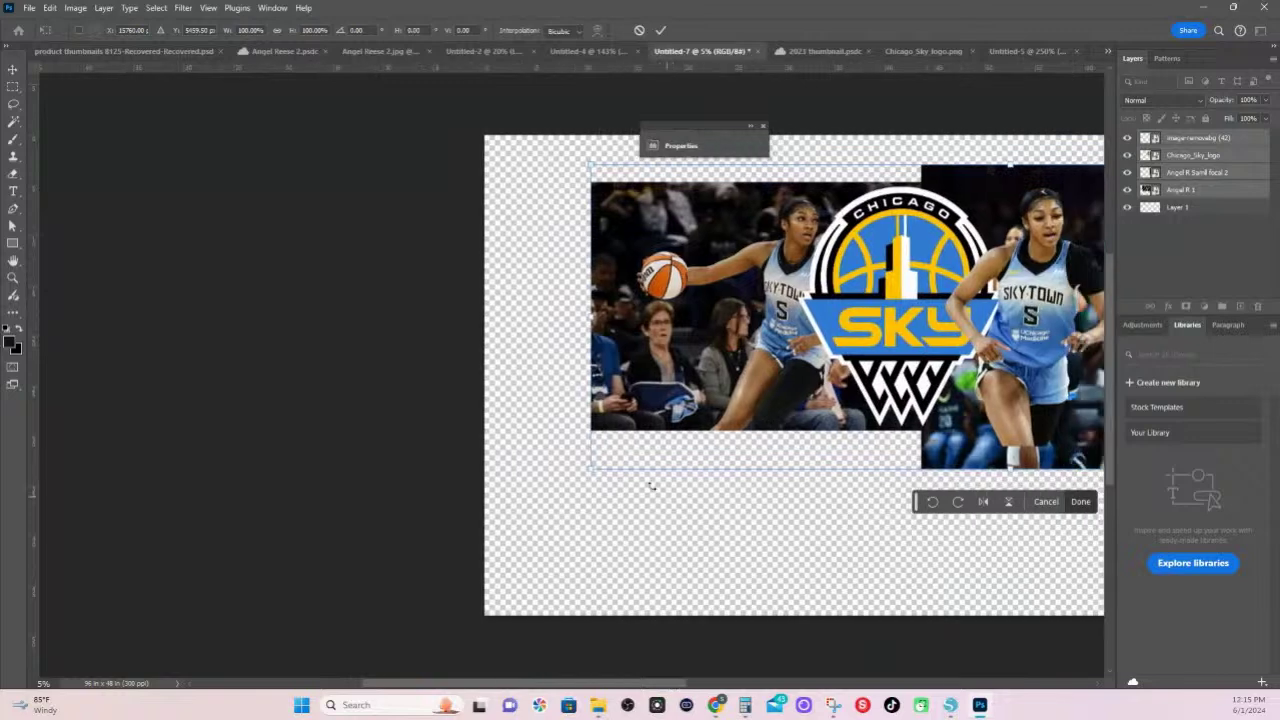
drag(590, 468, 376, 546)
drag(684, 450, 718, 576)
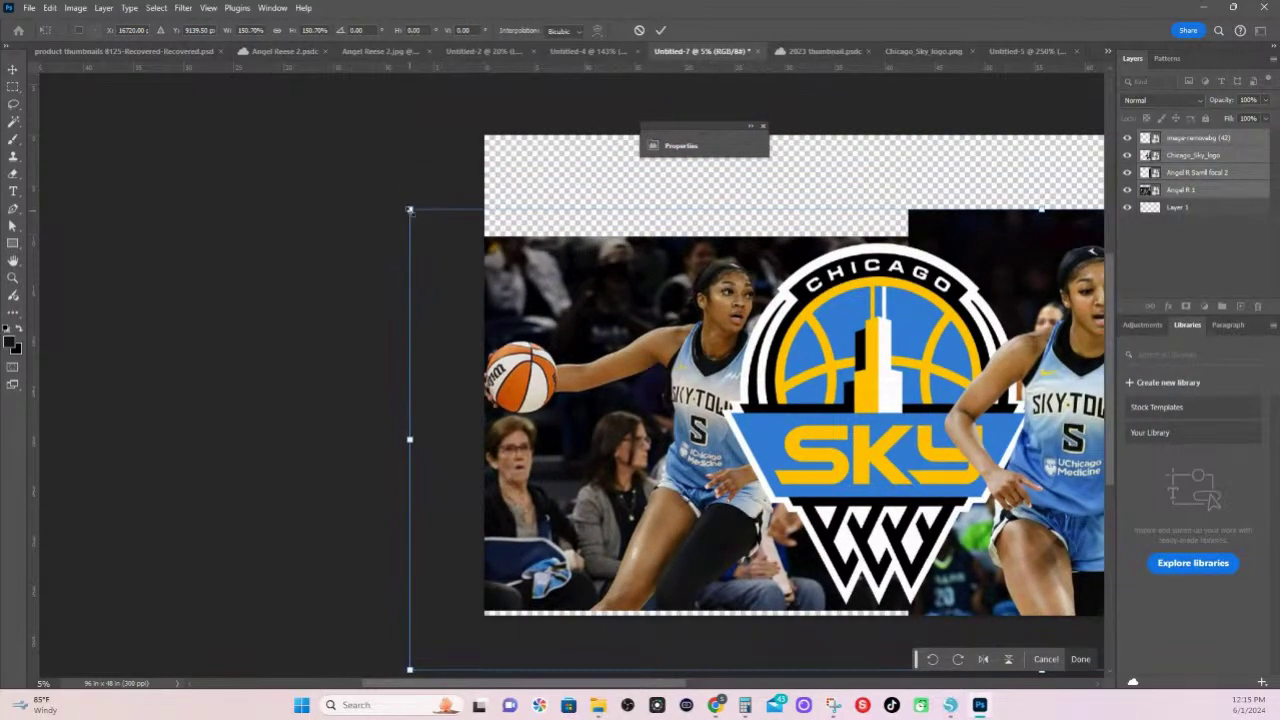
- Enlarge the four layers further to about 199%, position them to cover the canvas from top to bottom, and commit the transform
drag(412, 212, 361, 191)
drag(621, 419, 629, 341)
drag(368, 609, 290, 636)
drag(641, 538, 650, 588)
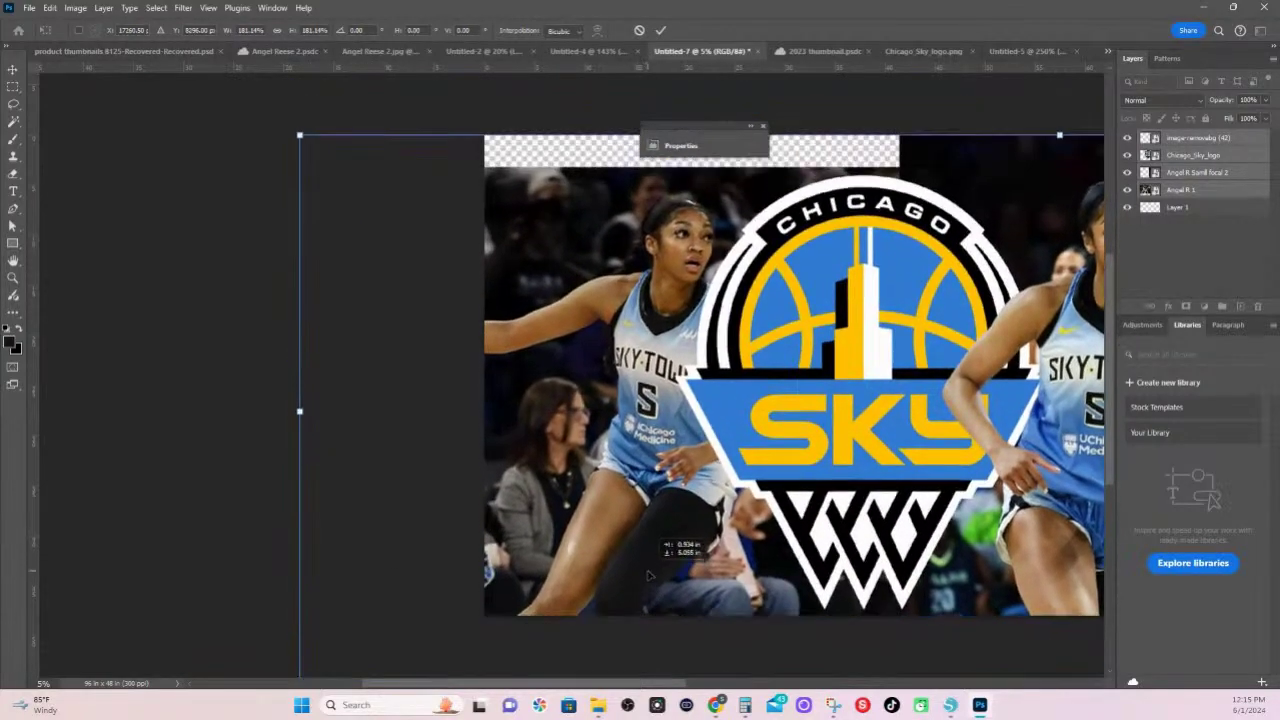
drag(299, 135, 221, 106)
mouse_move(566, 338)
mouse_down()
mouse_move(566, 318)
mouse_move(566, 352)
mouse_move(566, 316)
mouse_up()
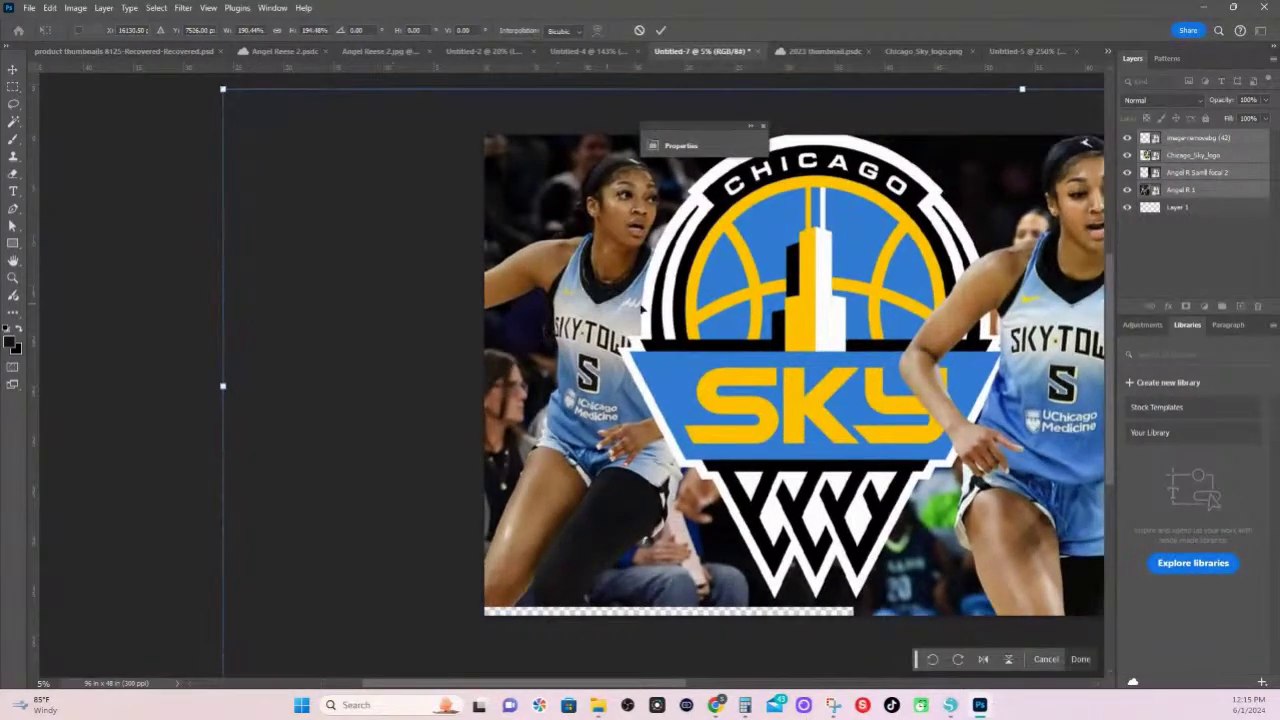
drag(220, 88, 200, 80)
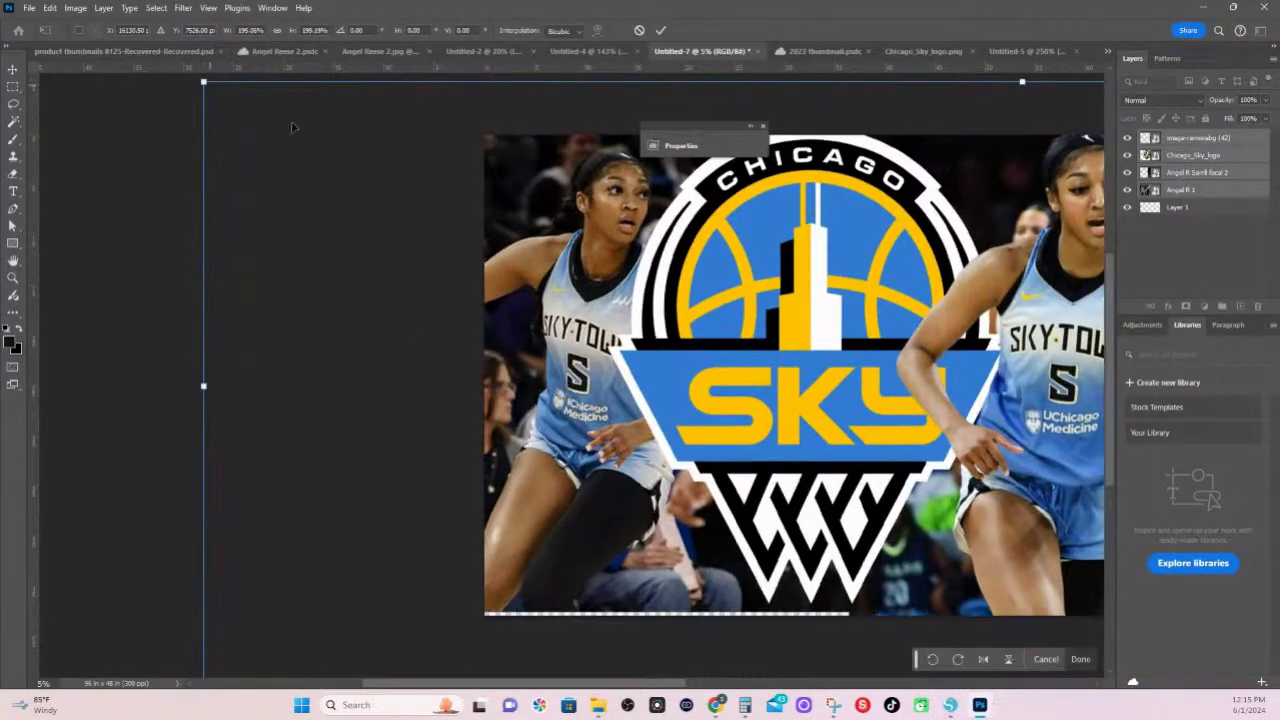
drag(656, 277, 660, 285)
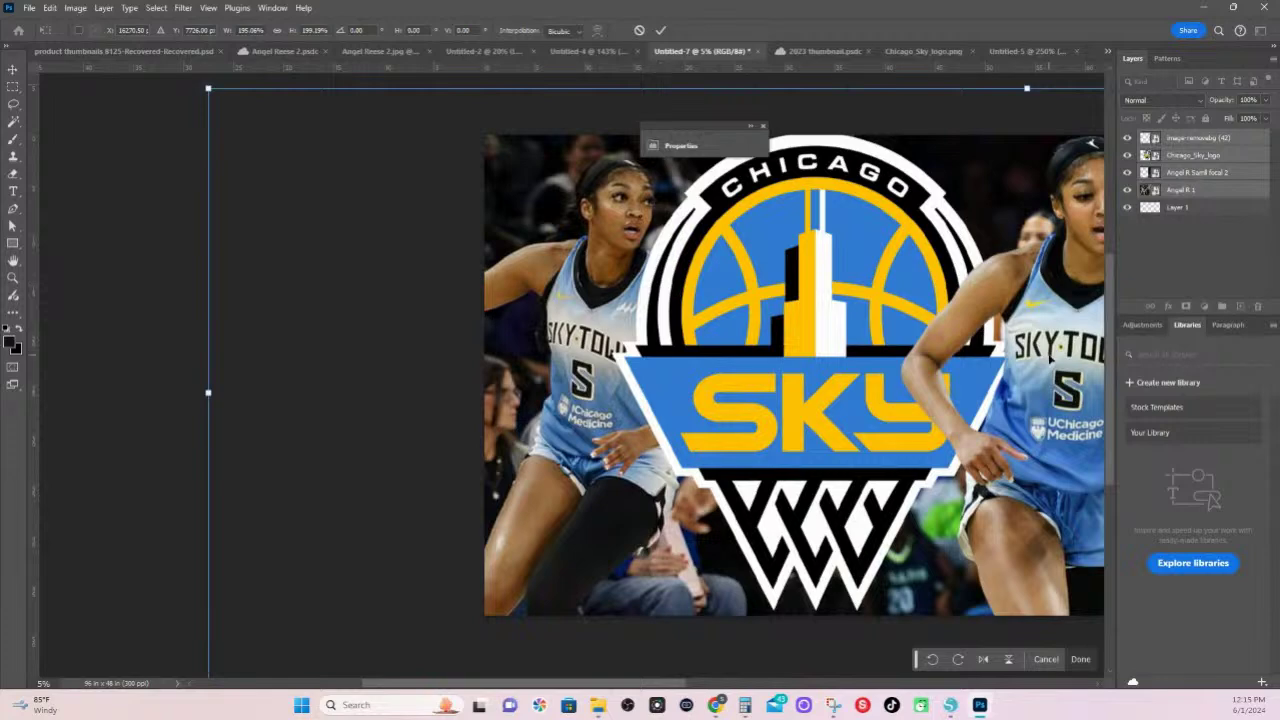
click(30, 9)
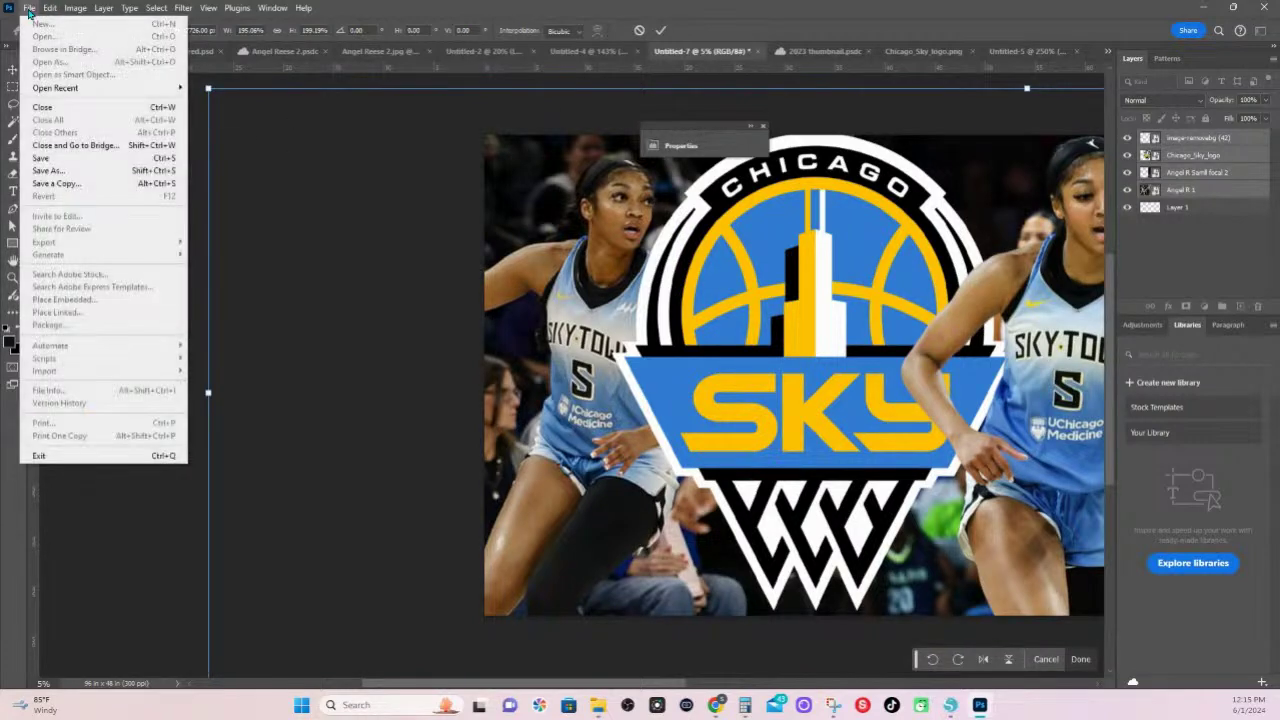
click(288, 164)
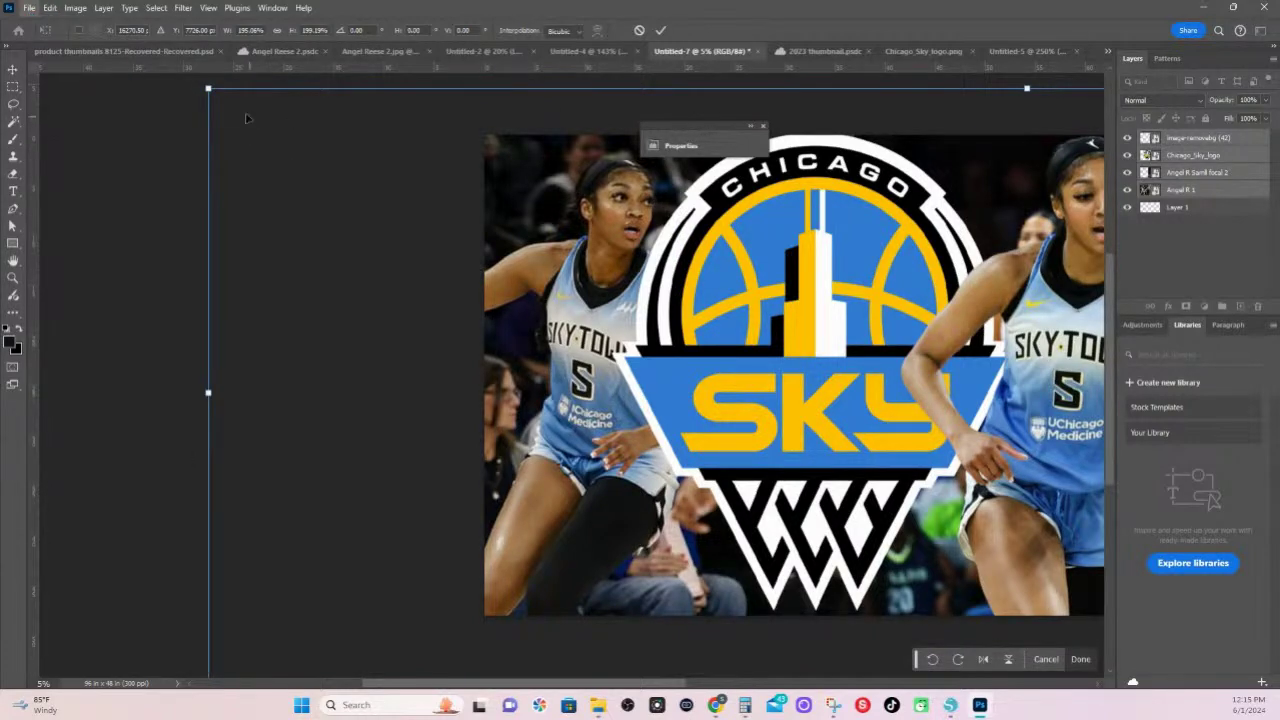
click(31, 9)
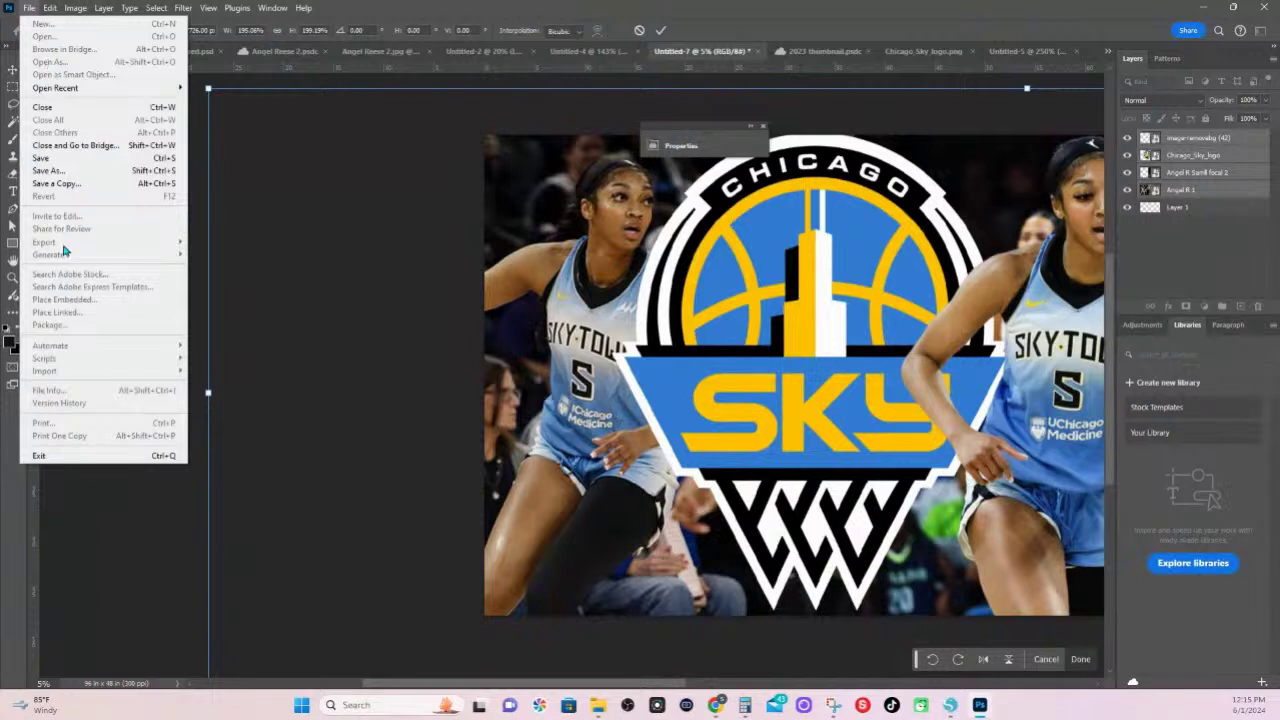
click(300, 213)
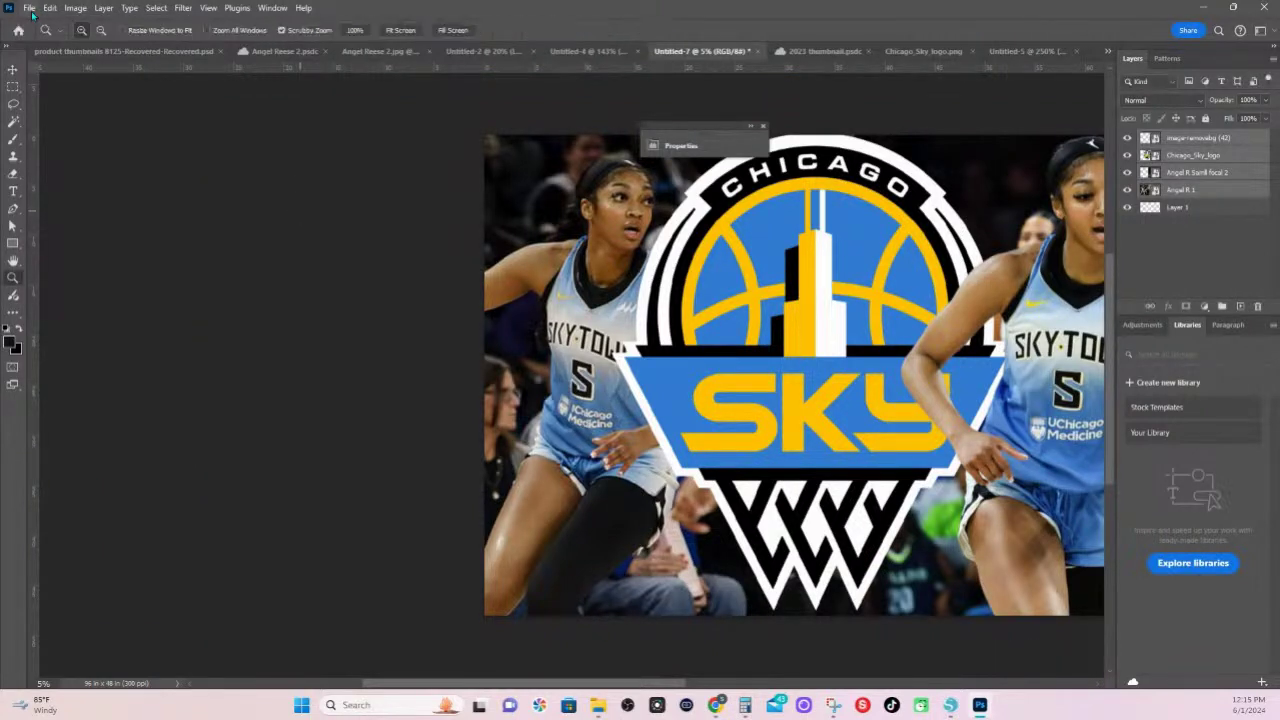
- Open the 96 × 48 inch document's Export As settings, check its JPG dimensions, scale and file size, and close them without exporting
key(z)
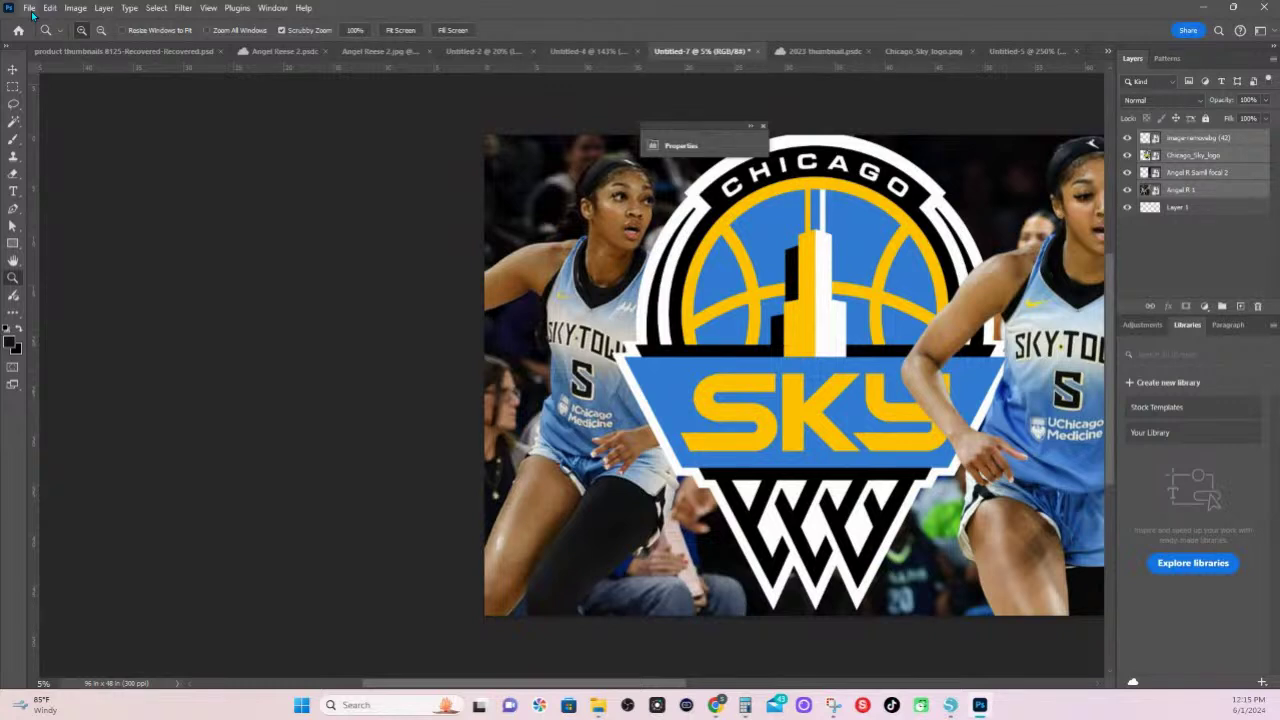
click(30, 10)
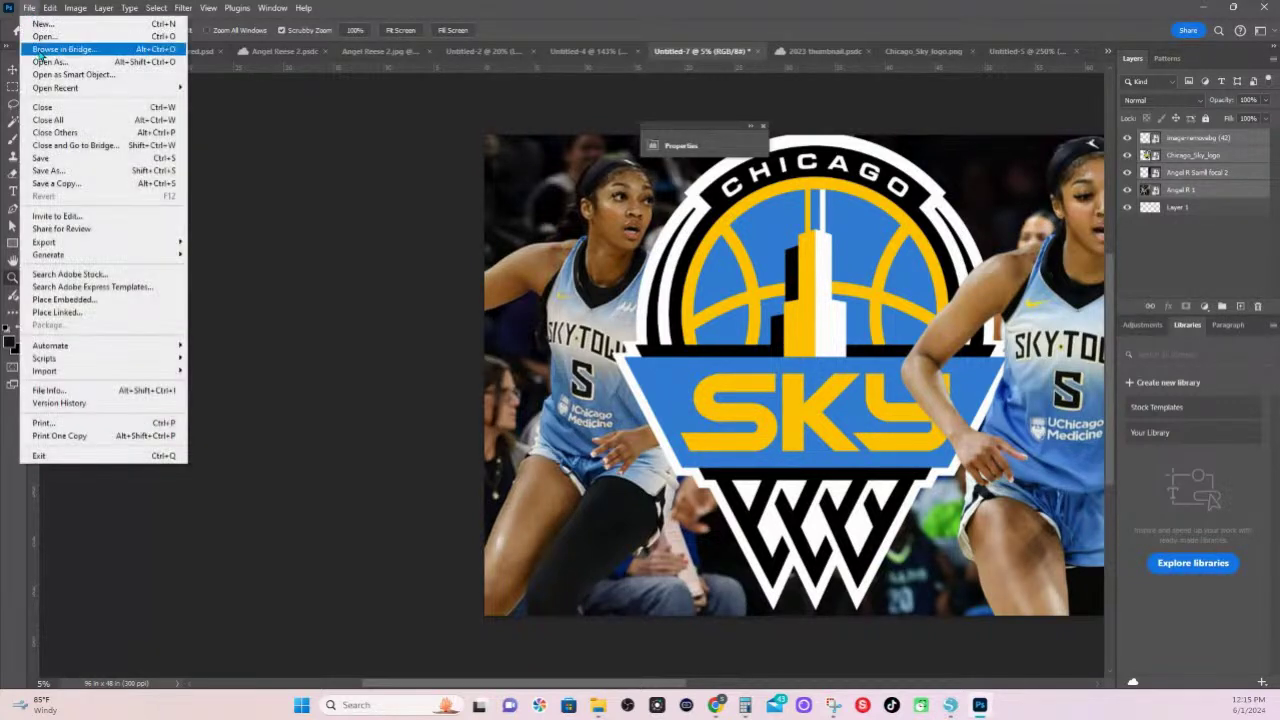
mouse_move(60, 242)
click(215, 251)
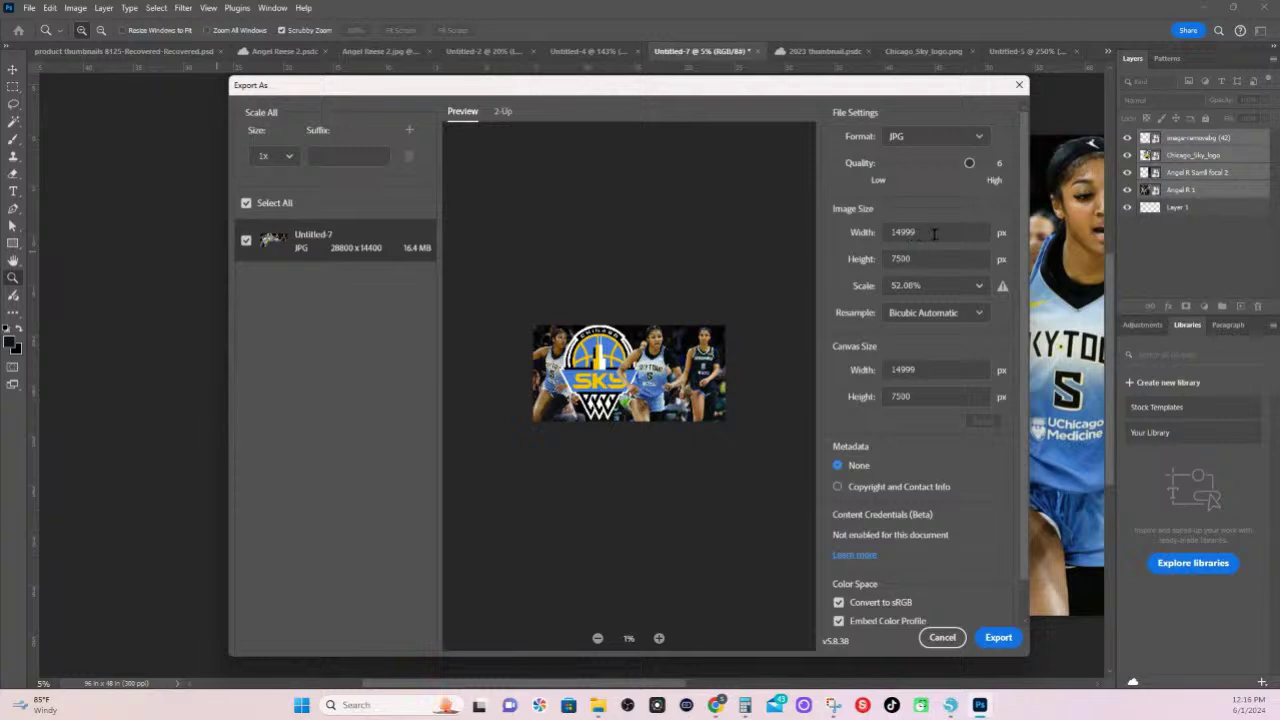
click(980, 285)
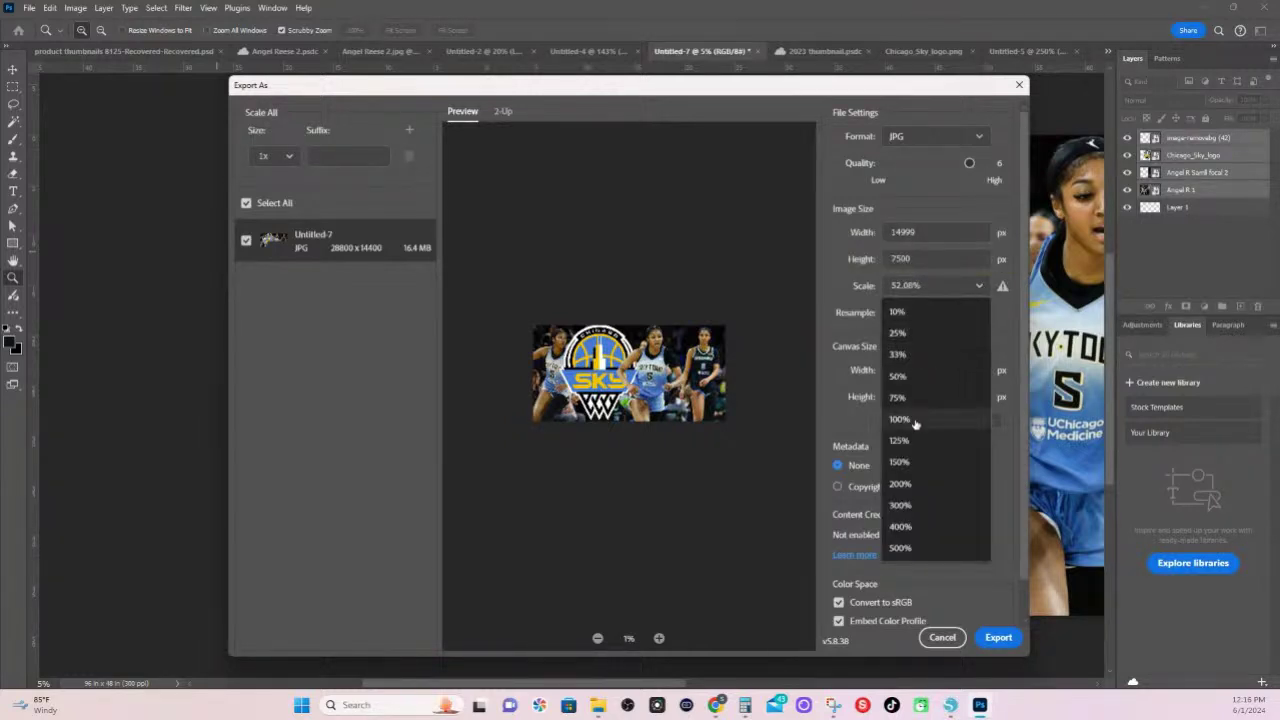
key(Escape)
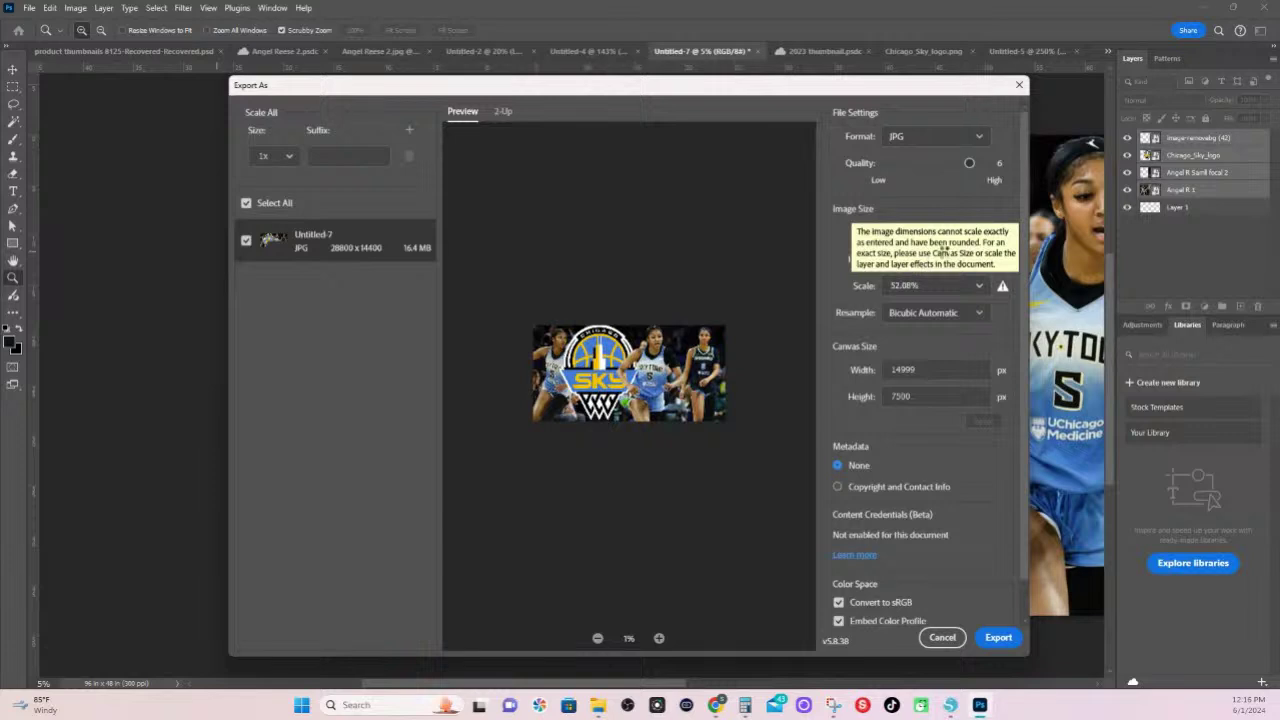
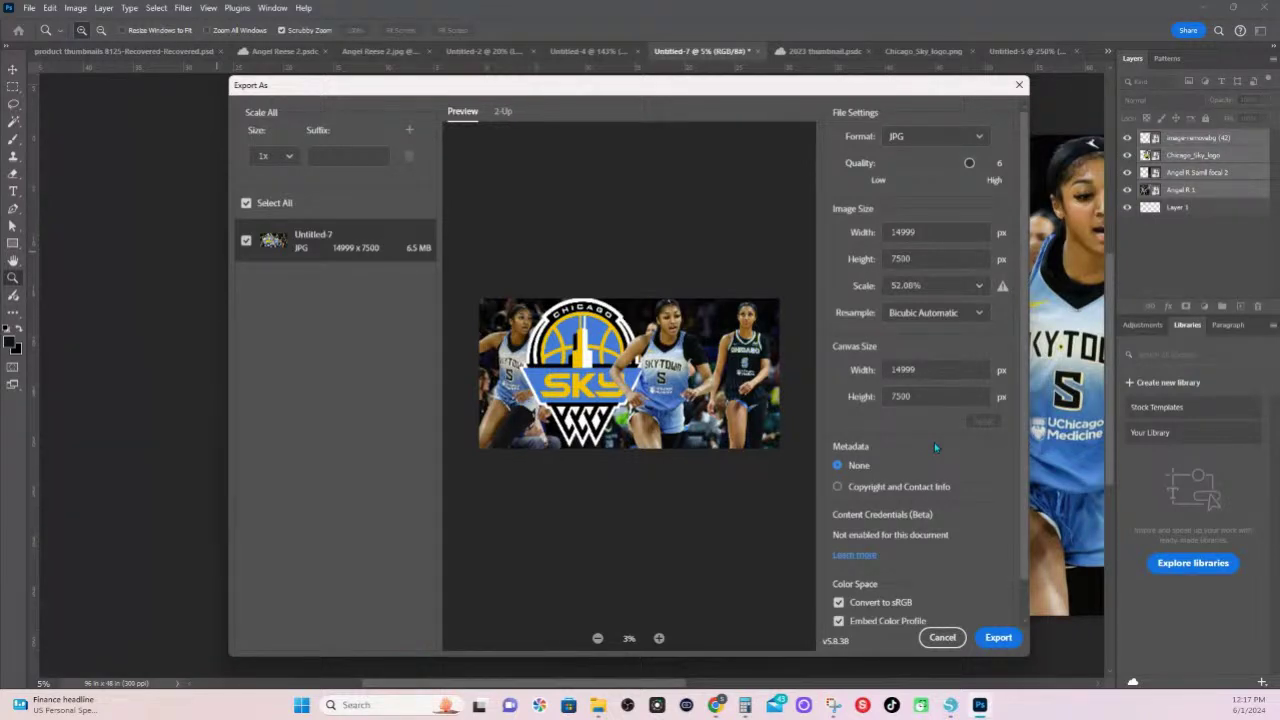
click(941, 638)
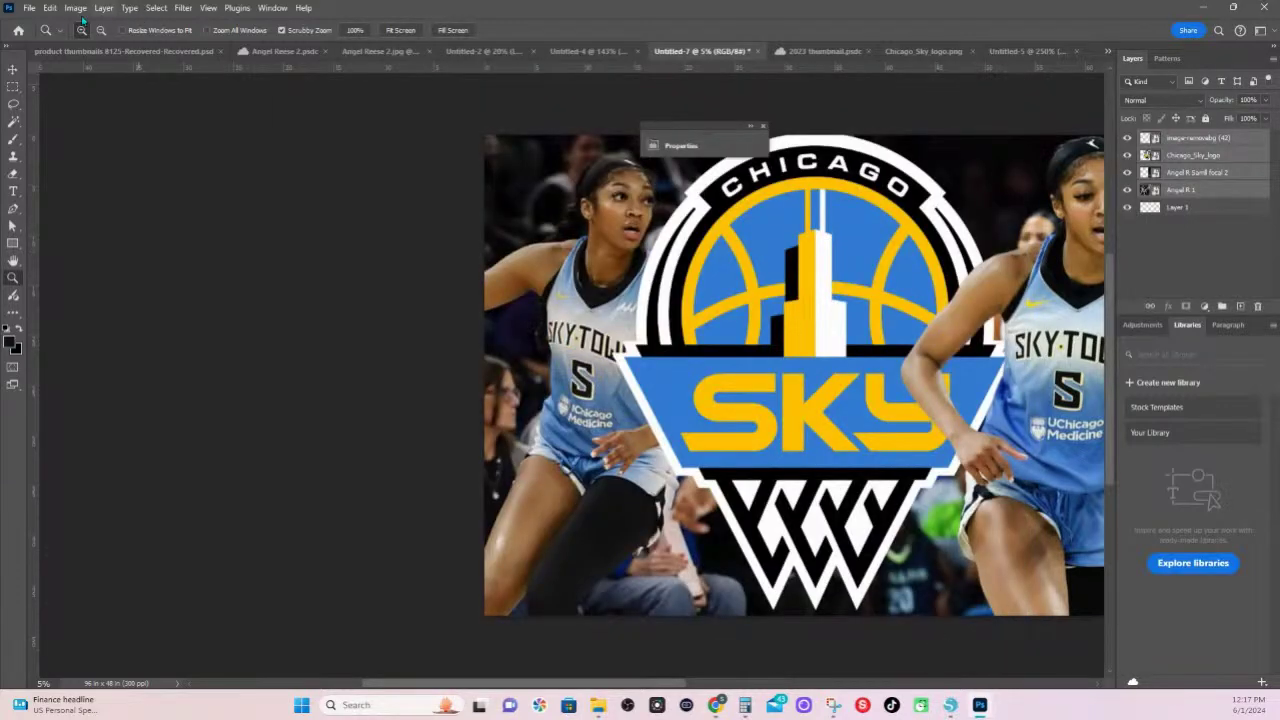
- Create another transparent 96 × 48 inch document with the resolution set to 100 pixels per inch
click(30, 8)
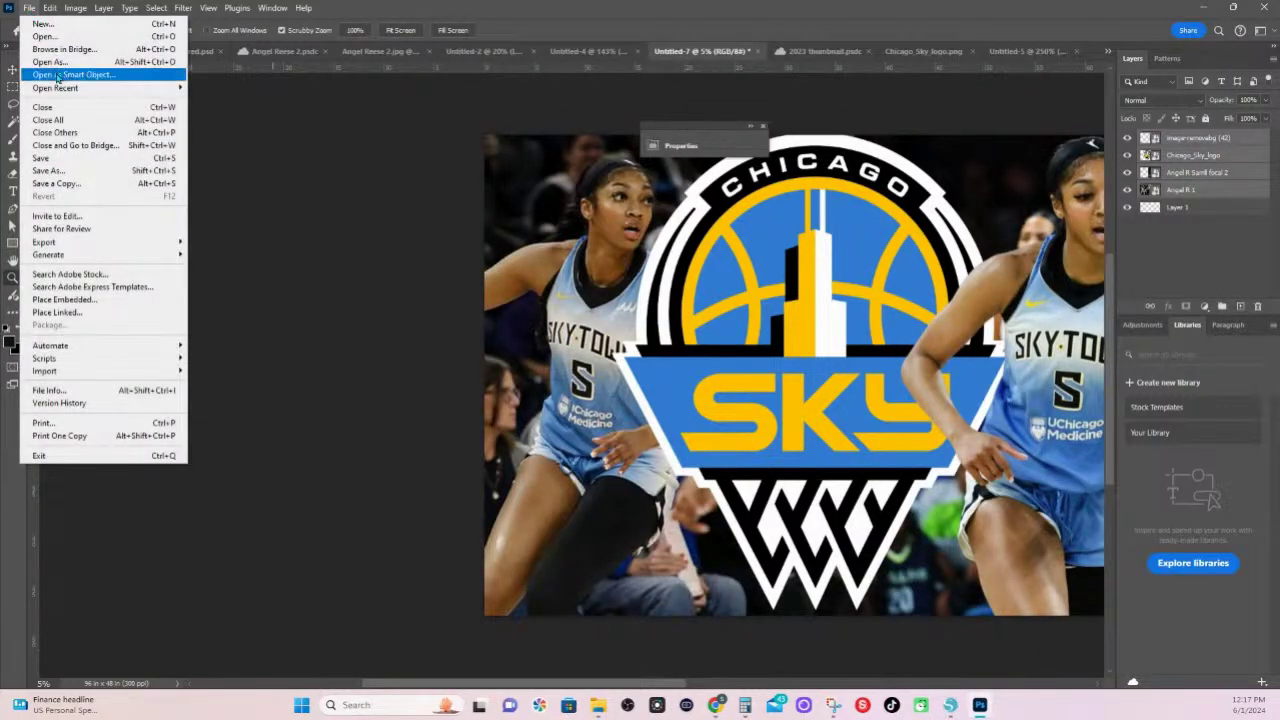
click(43, 23)
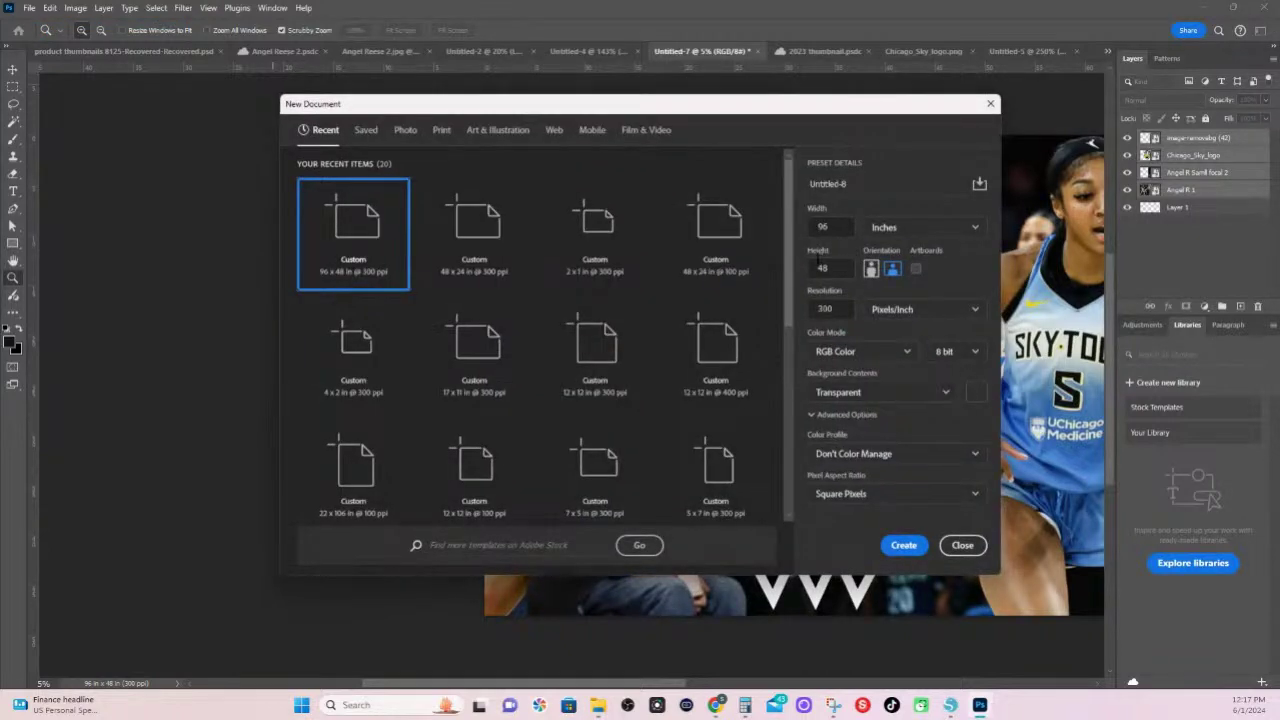
text(100)
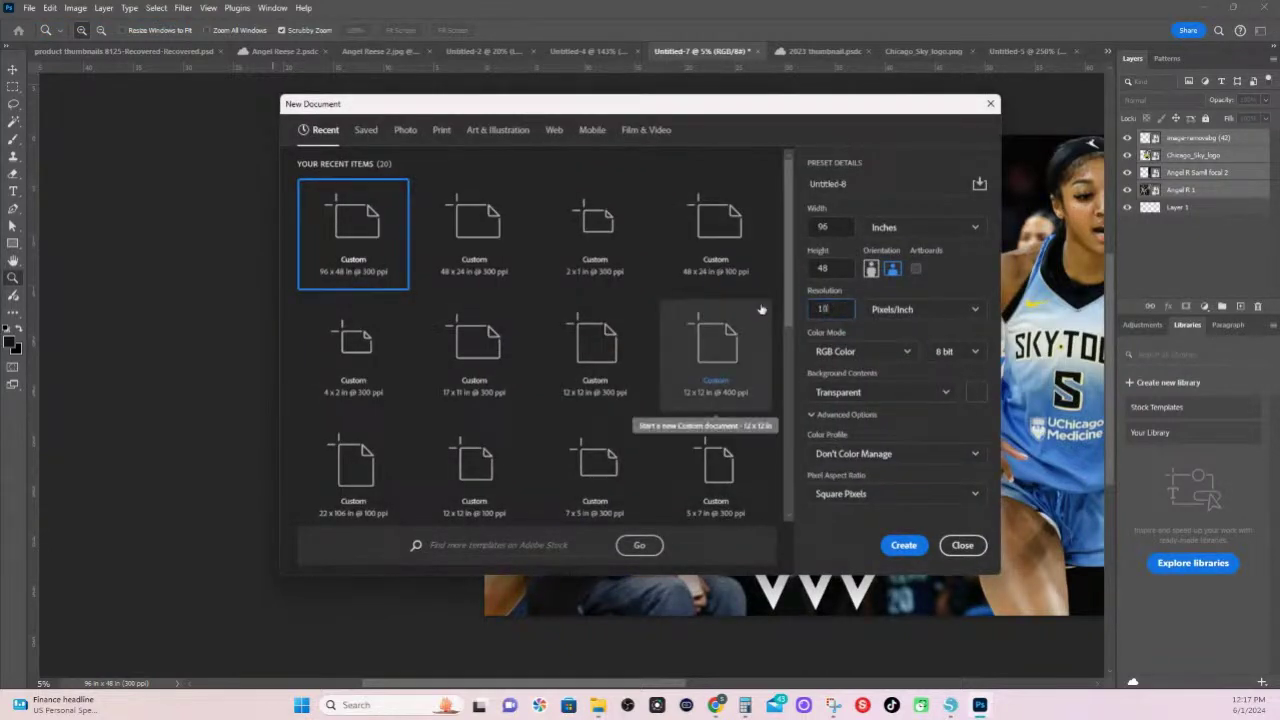
click(912, 549)
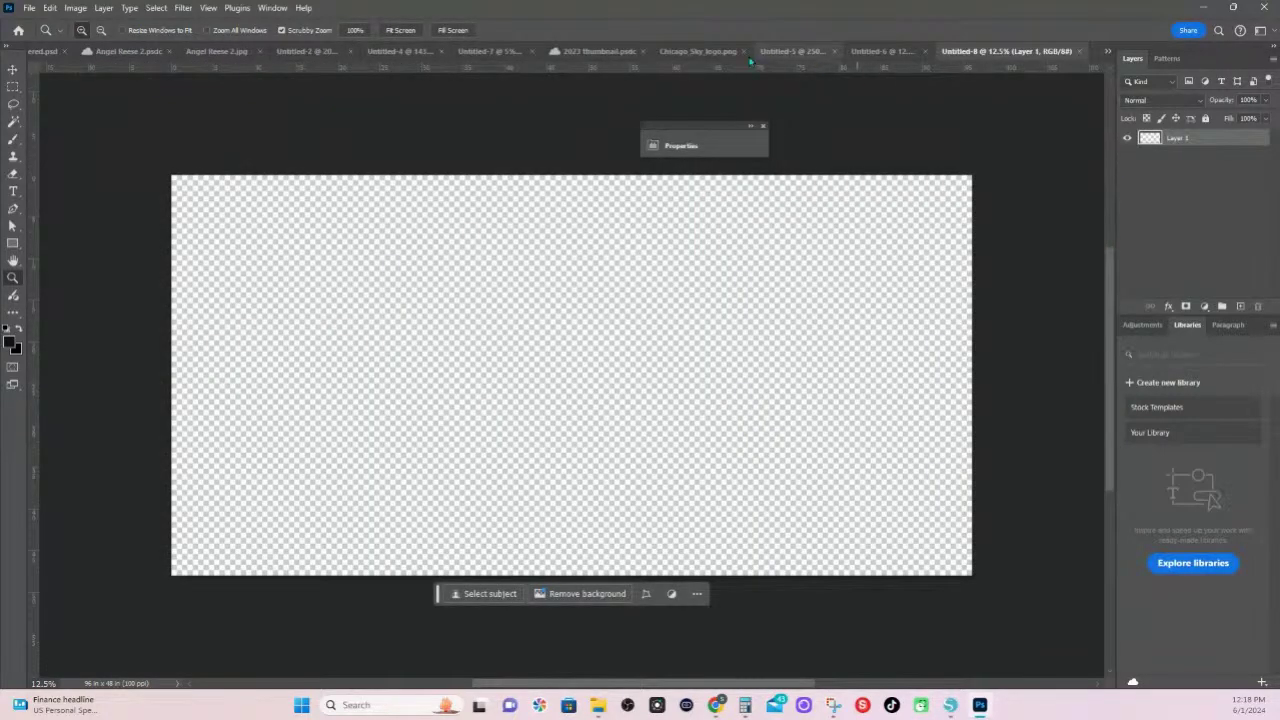
- Place the 100 ppi document beside Untitled-7 and copy Untitled-7's four artwork layers into it
drag(999, 62, 660, 55)
click(808, 52)
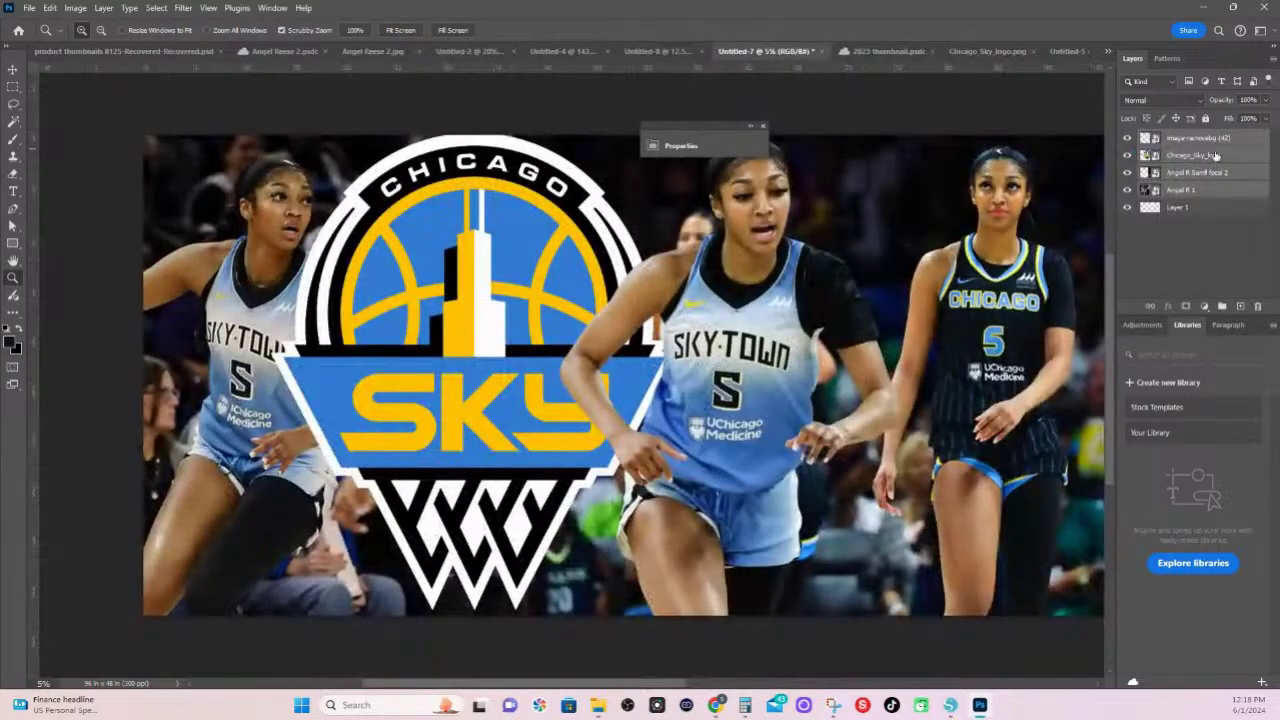
drag(1203, 137, 588, 318)
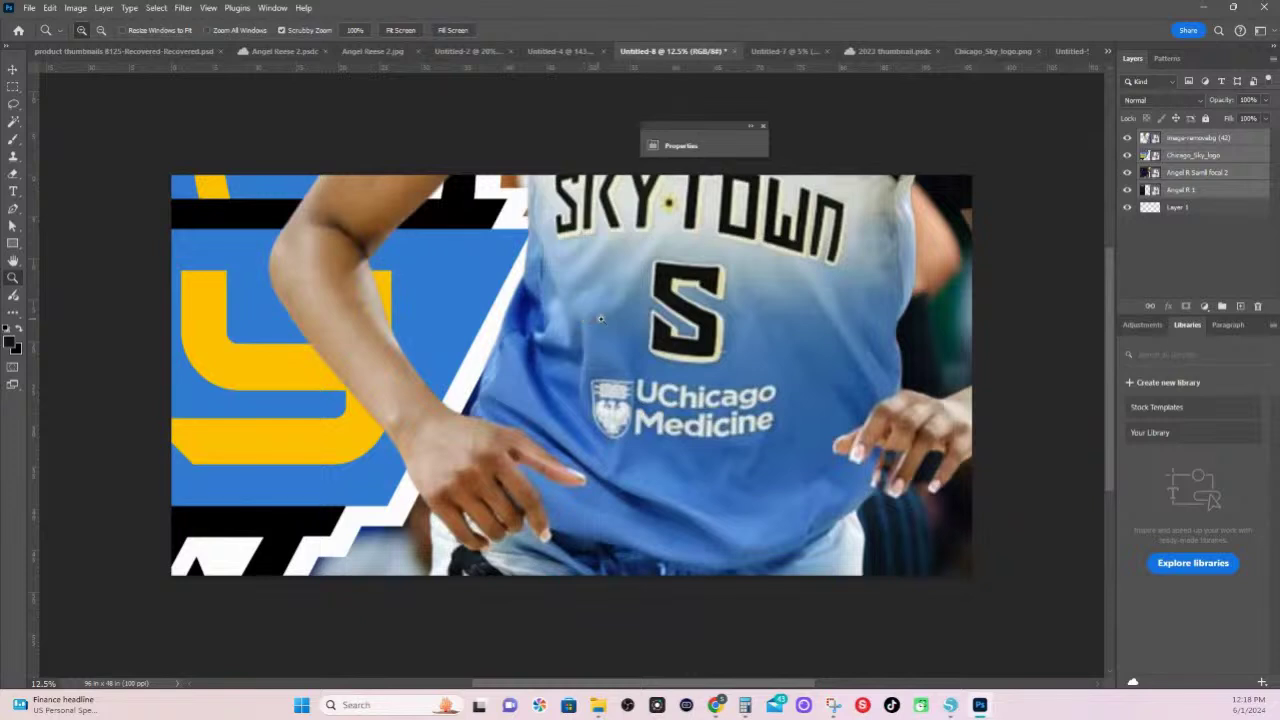
- Free-transform the four copied layers down to about 27.4% and move them over the 96 × 48 inch canvas
key(ctrl+t)
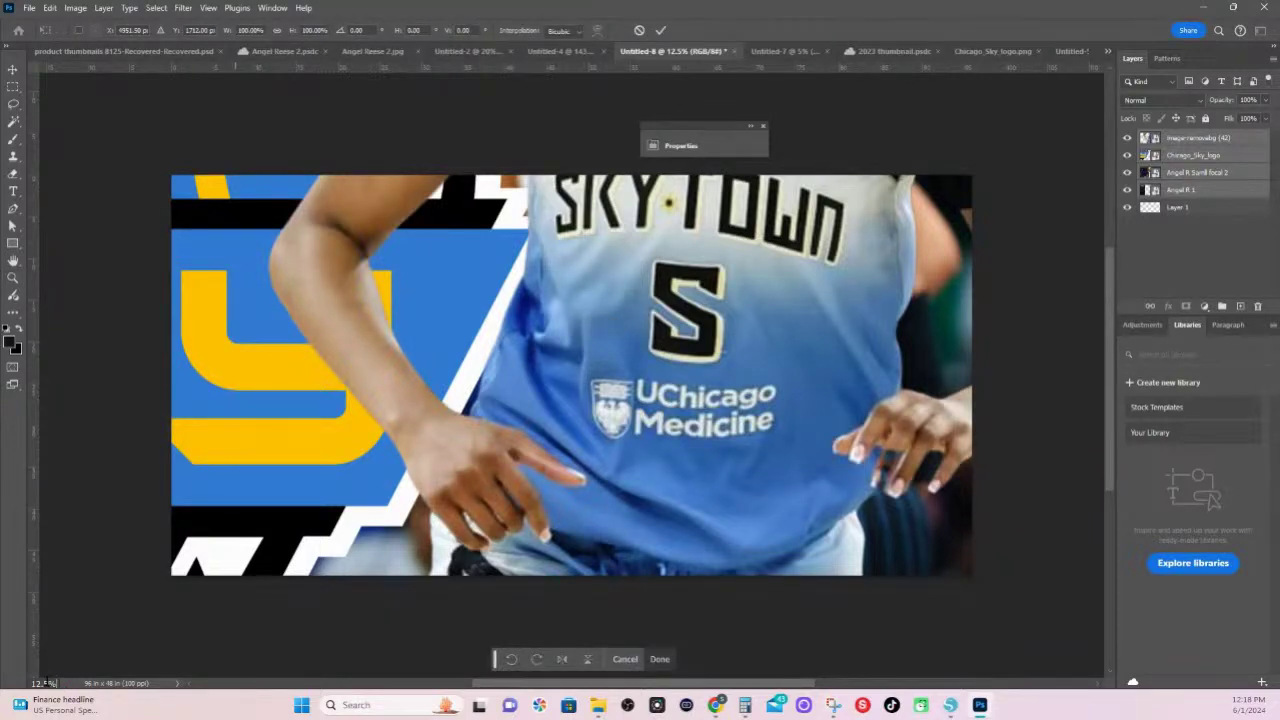
drag(57, 683, 13, 684)
text(5)
key(Return)
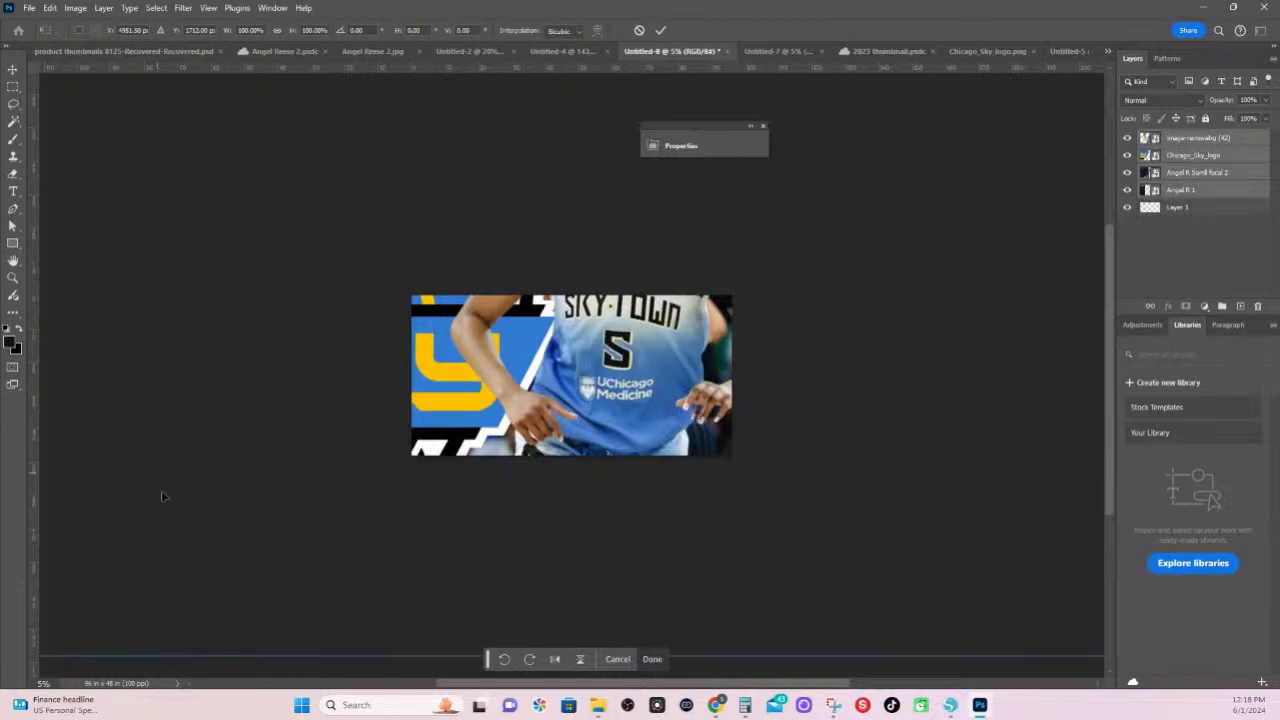
drag(359, 587, 751, 546)
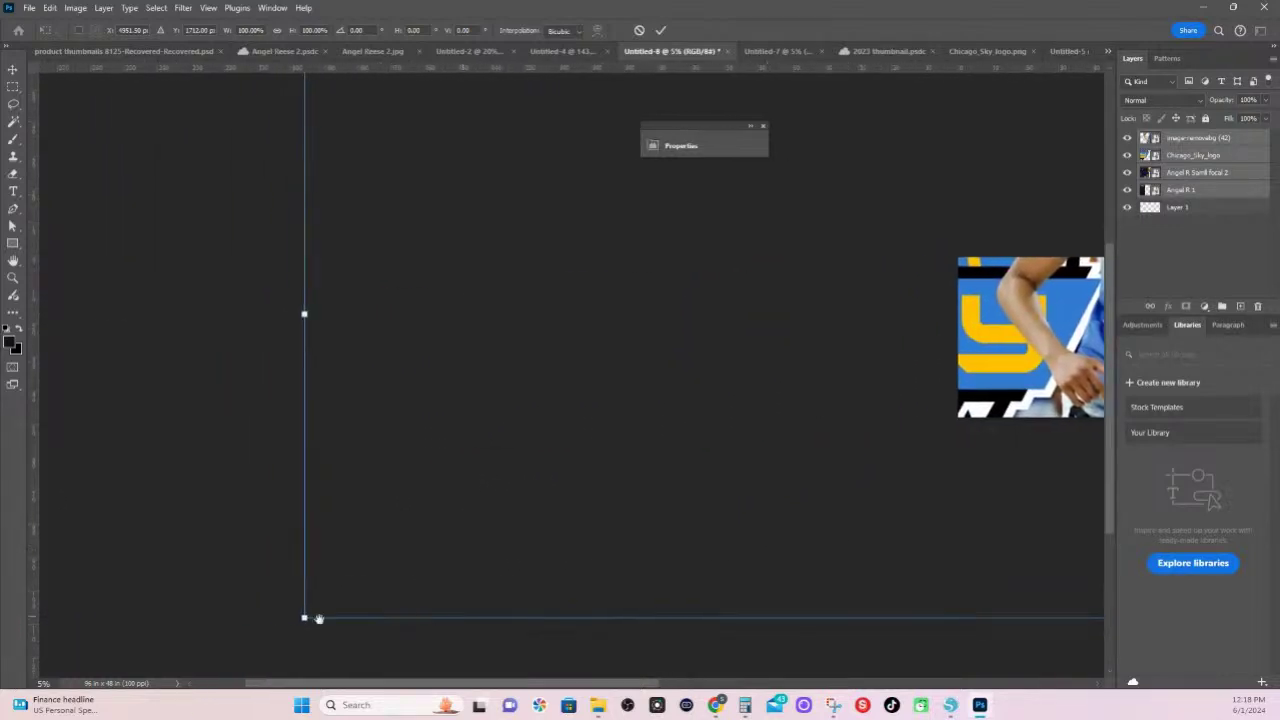
drag(382, 621, 976, 444)
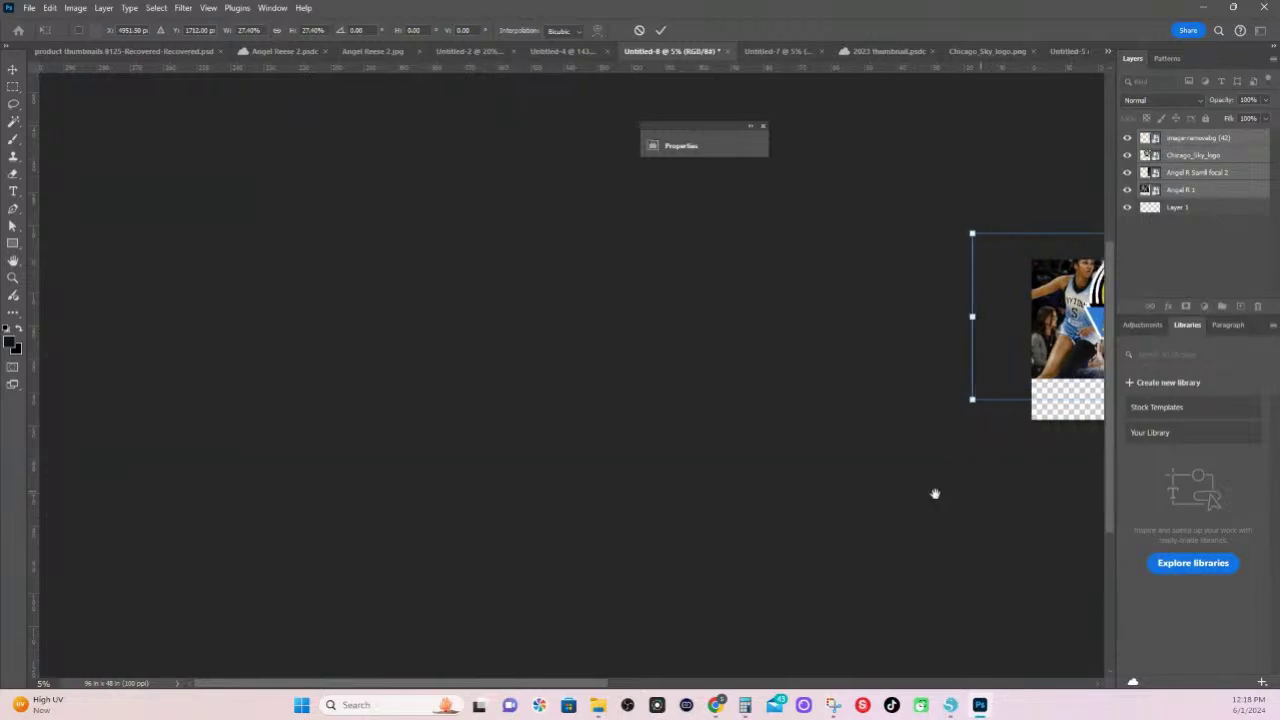
drag(934, 491, 588, 479)
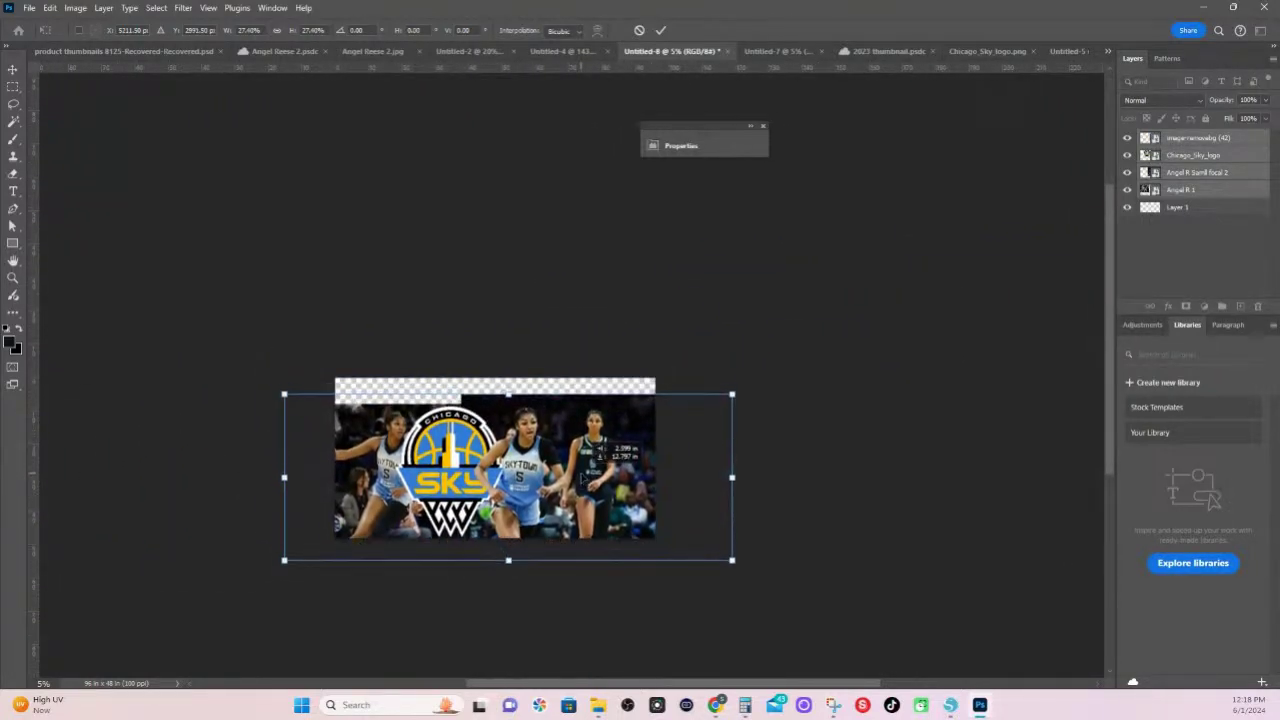
- Enlarge the four layers to slightly over 31.67%, reposition them to cover the whole canvas, and commit the transform
drag(731, 394, 766, 380)
drag(573, 452, 587, 432)
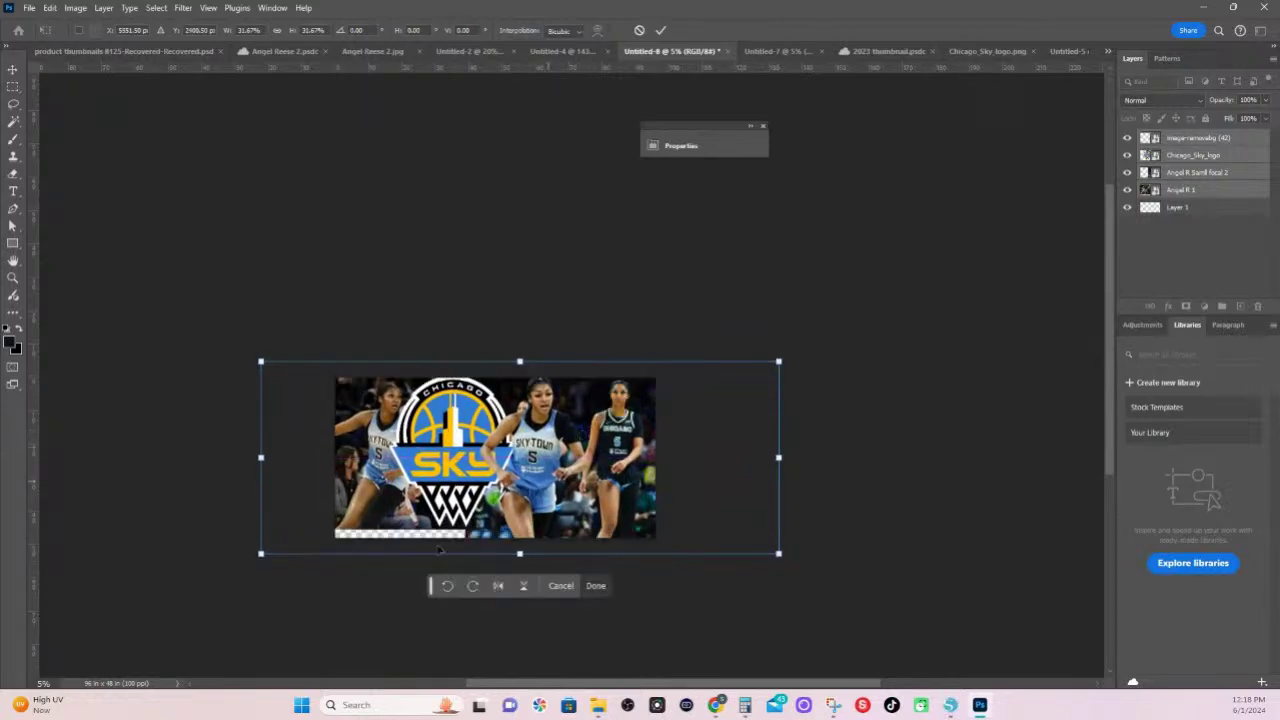
drag(260, 556, 230, 566)
drag(420, 513, 421, 520)
key(Return)
key(z)
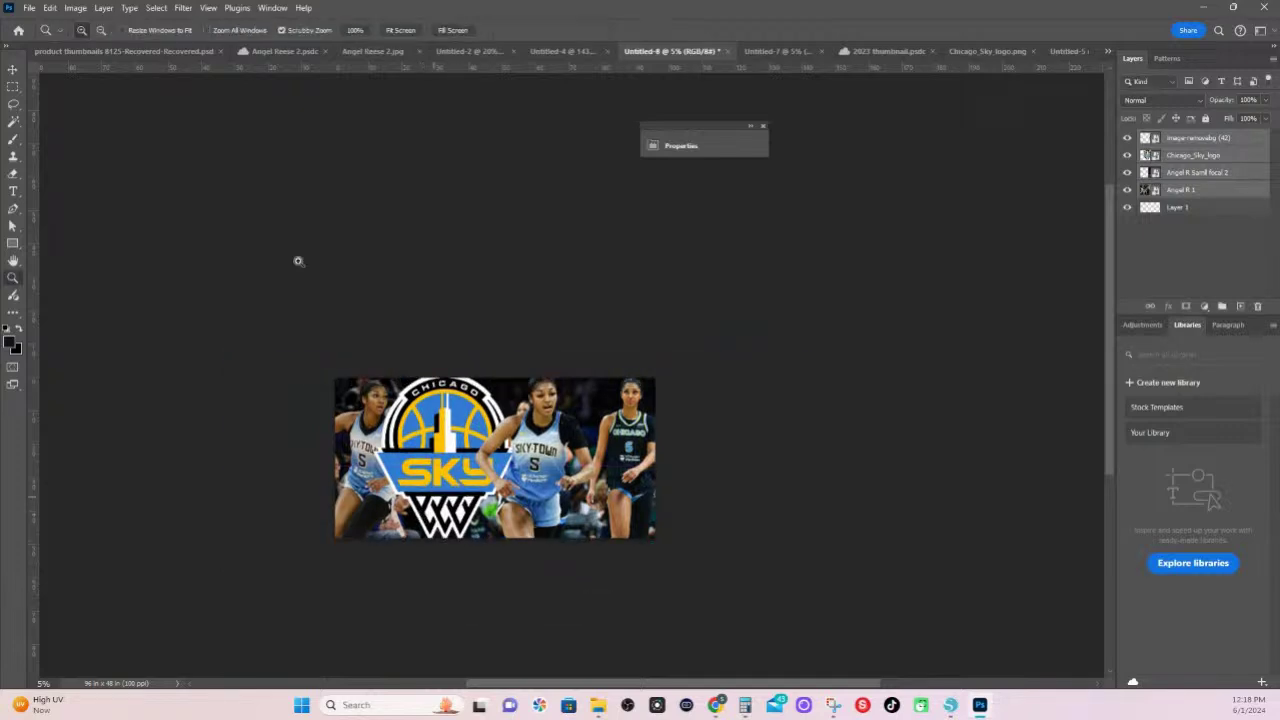
- Open the 100 ppi document's Export As settings, check its JPG dimensions, scale and file size, and close them without exporting
click(31, 8)
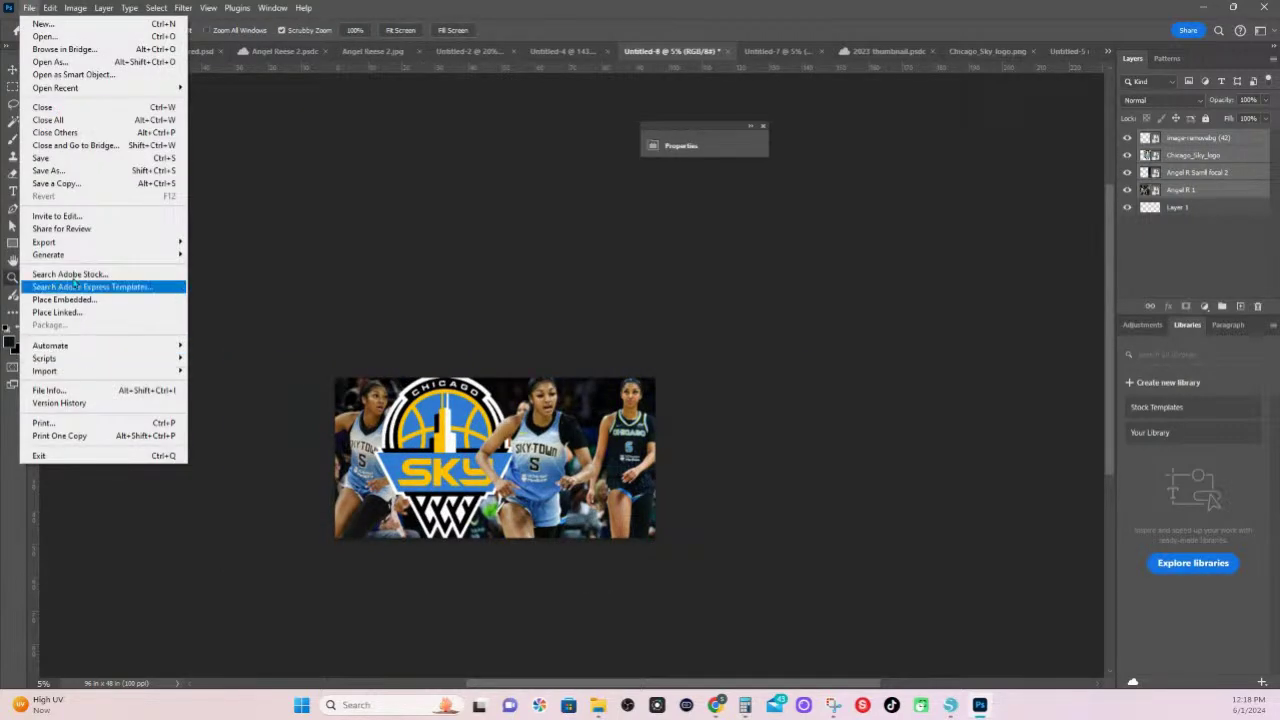
mouse_move(62, 246)
click(212, 253)
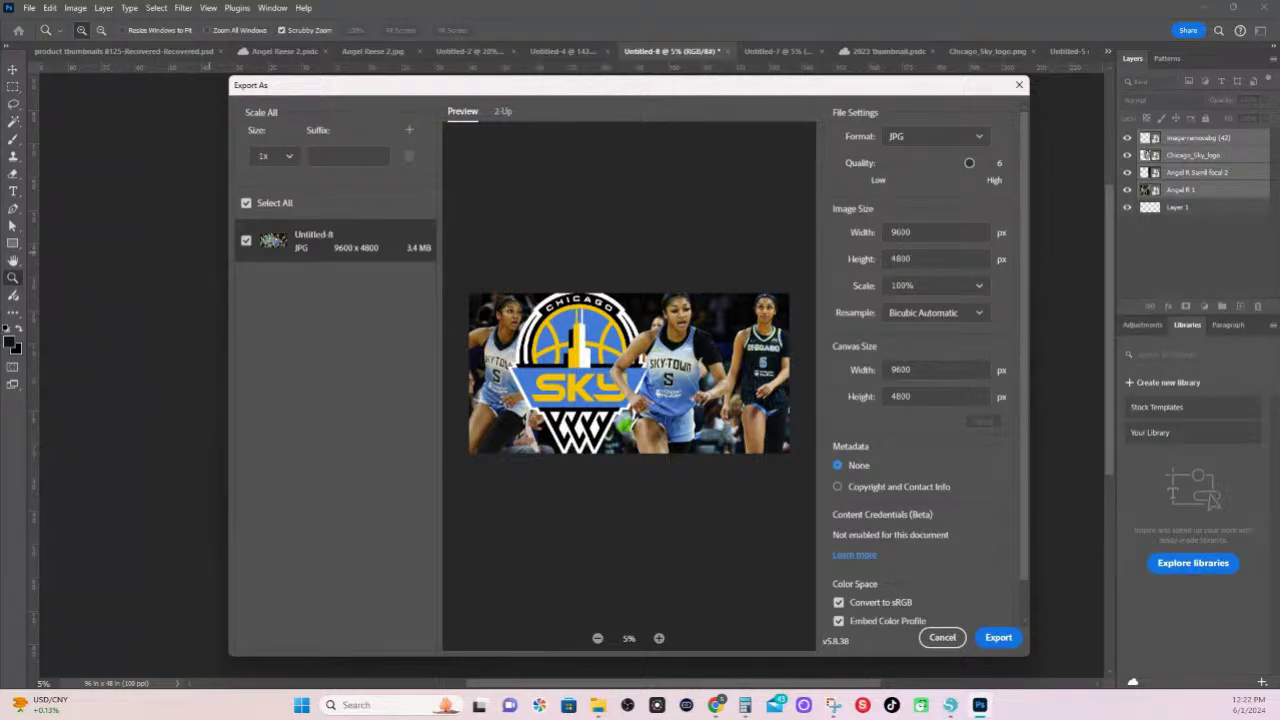
click(943, 638)
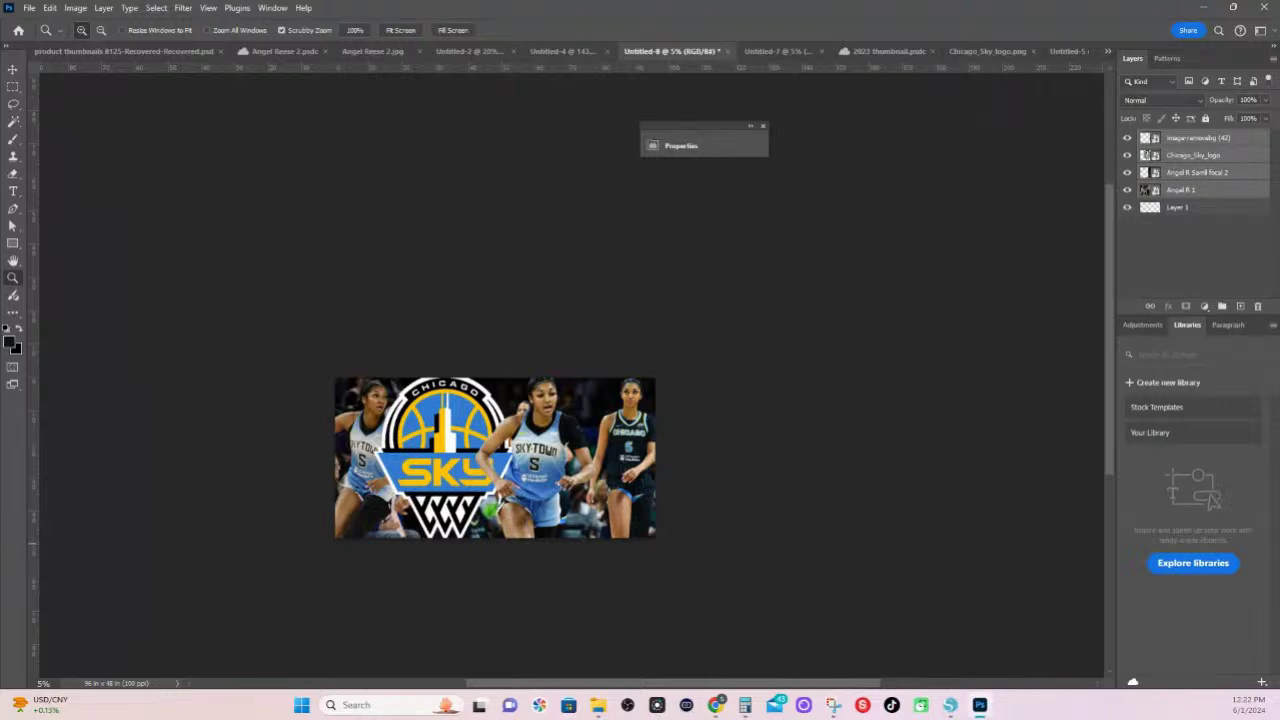
- Switch to Silhouette Studio, look through the open documents, and fit the "angel 4x2 300 demo" artwork in view
click(949, 705)
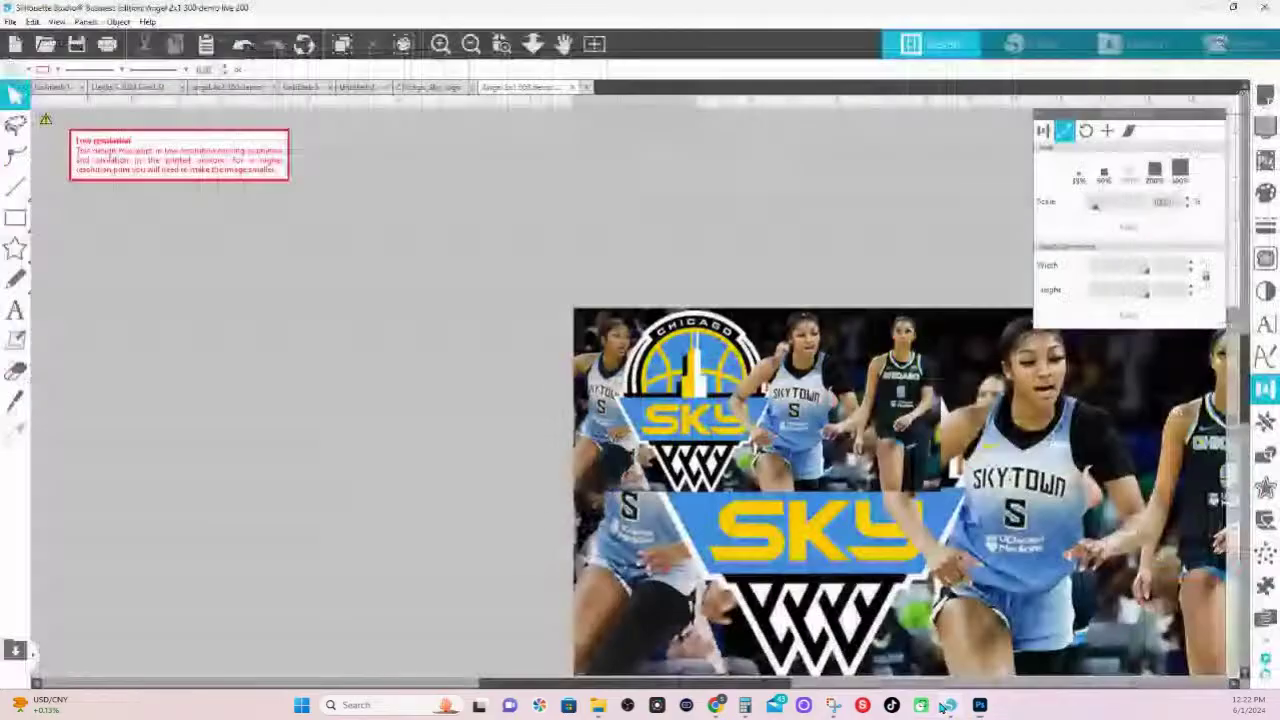
click(428, 88)
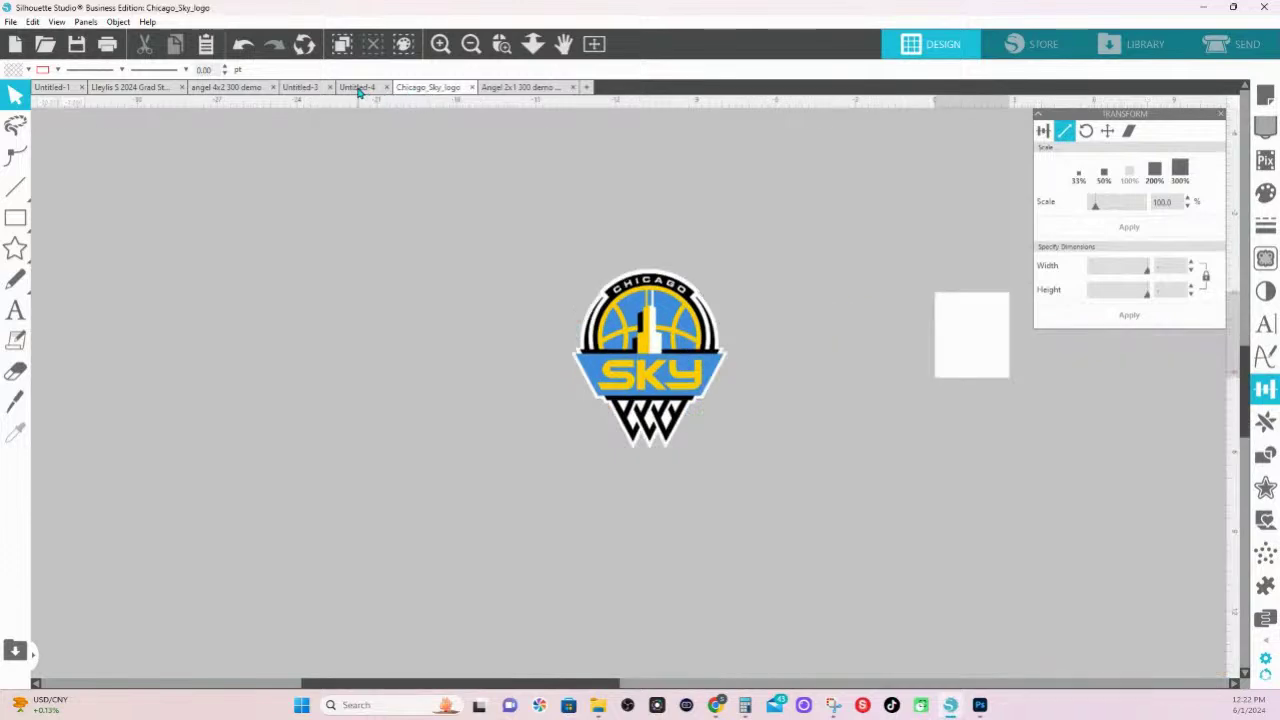
click(357, 88)
click(533, 43)
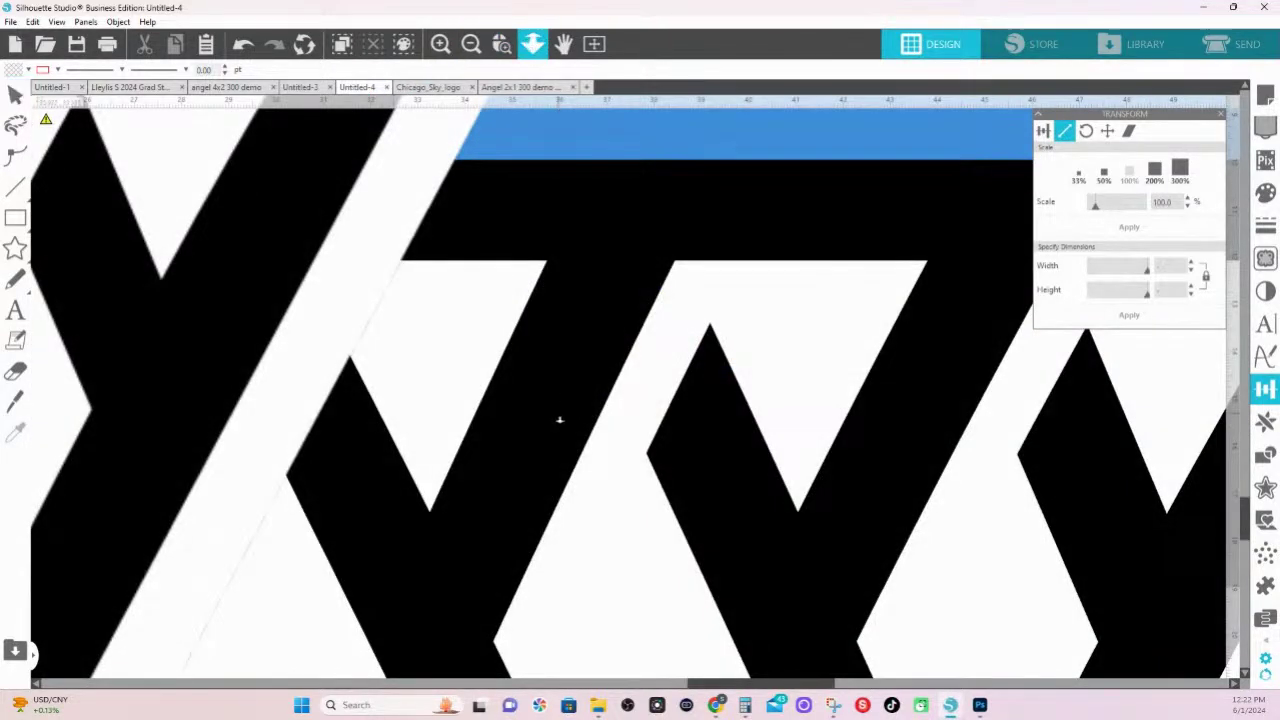
click(303, 88)
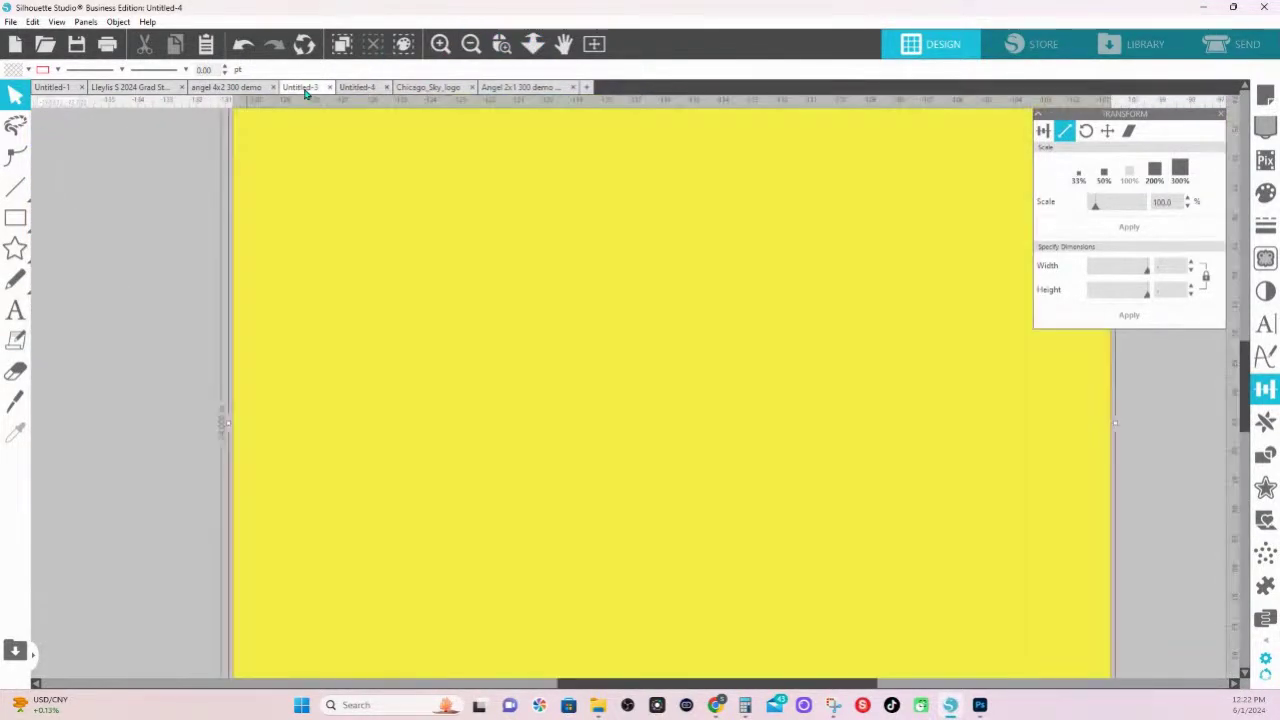
click(226, 88)
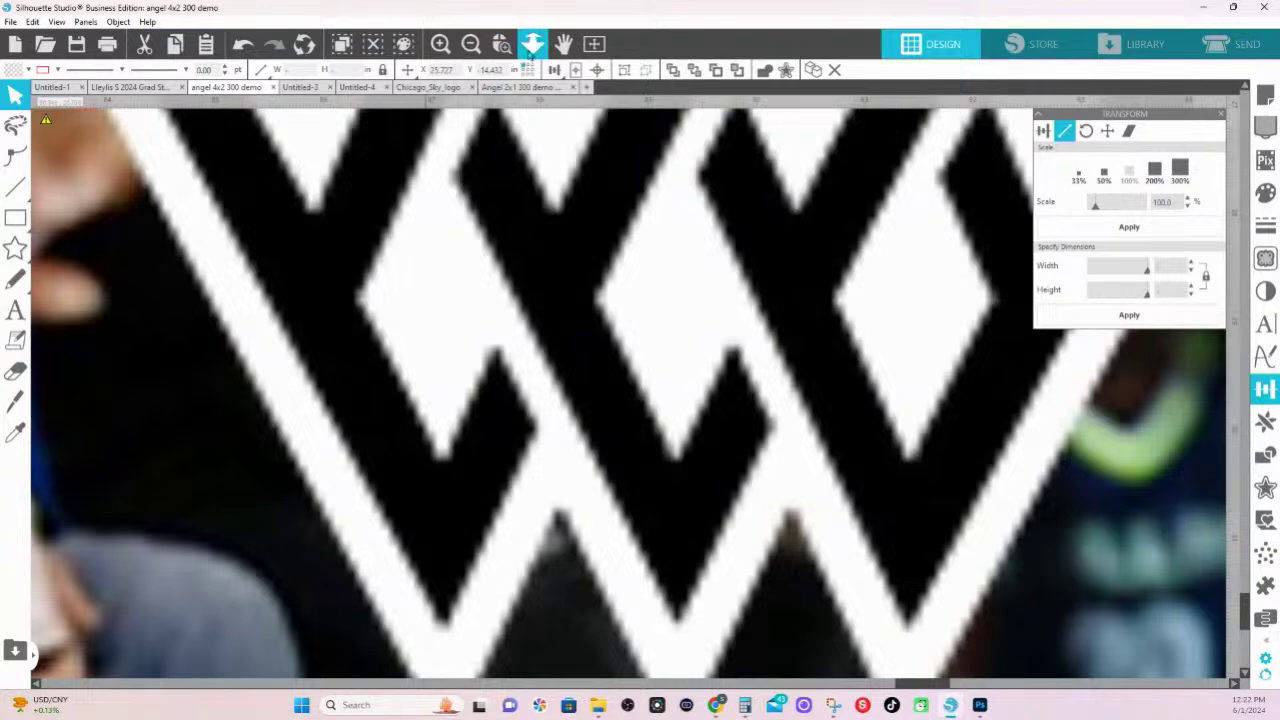
click(533, 43)
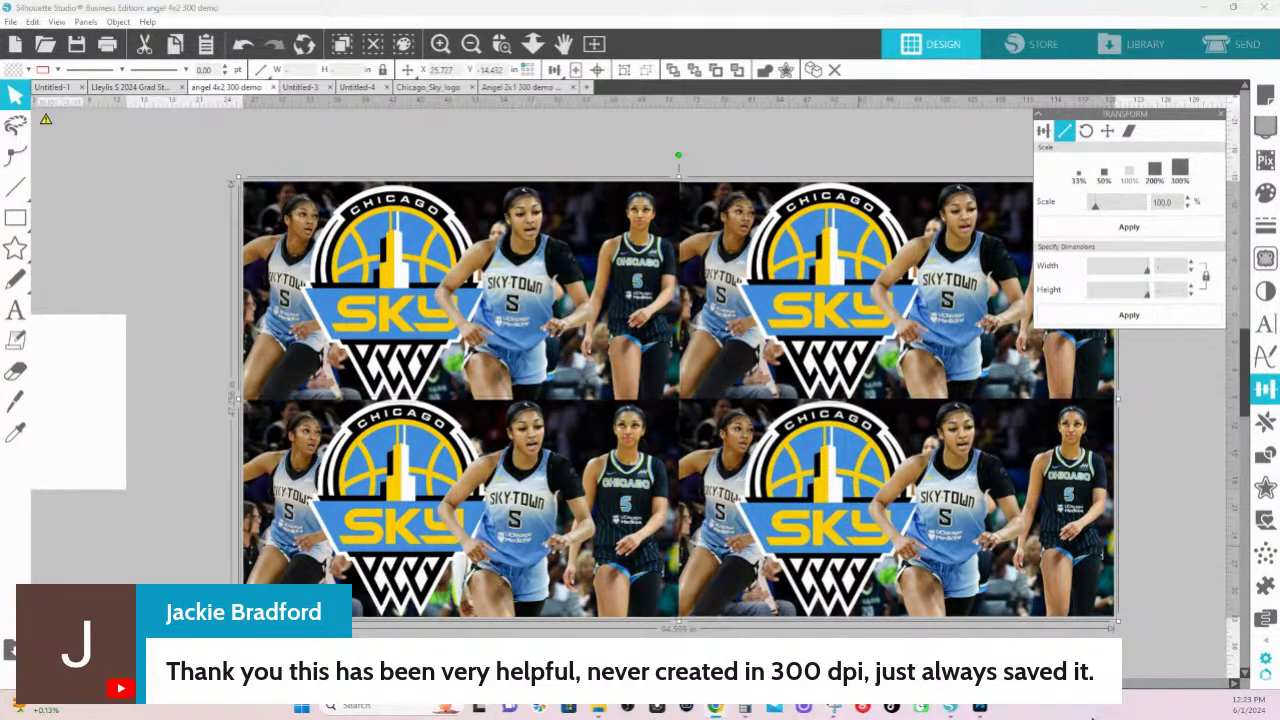
- Switch to Canva in Chrome and open the recent untitled design with the burger picture
click(979, 708)
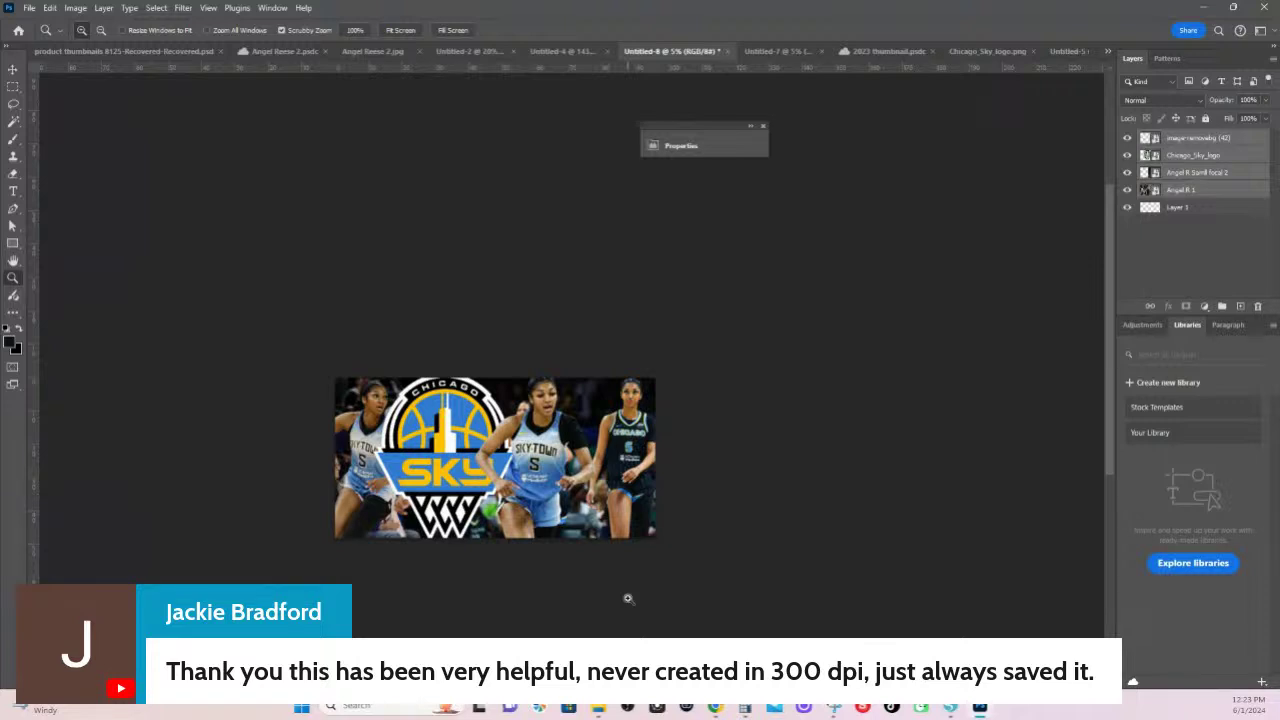
mouse_move(716, 710)
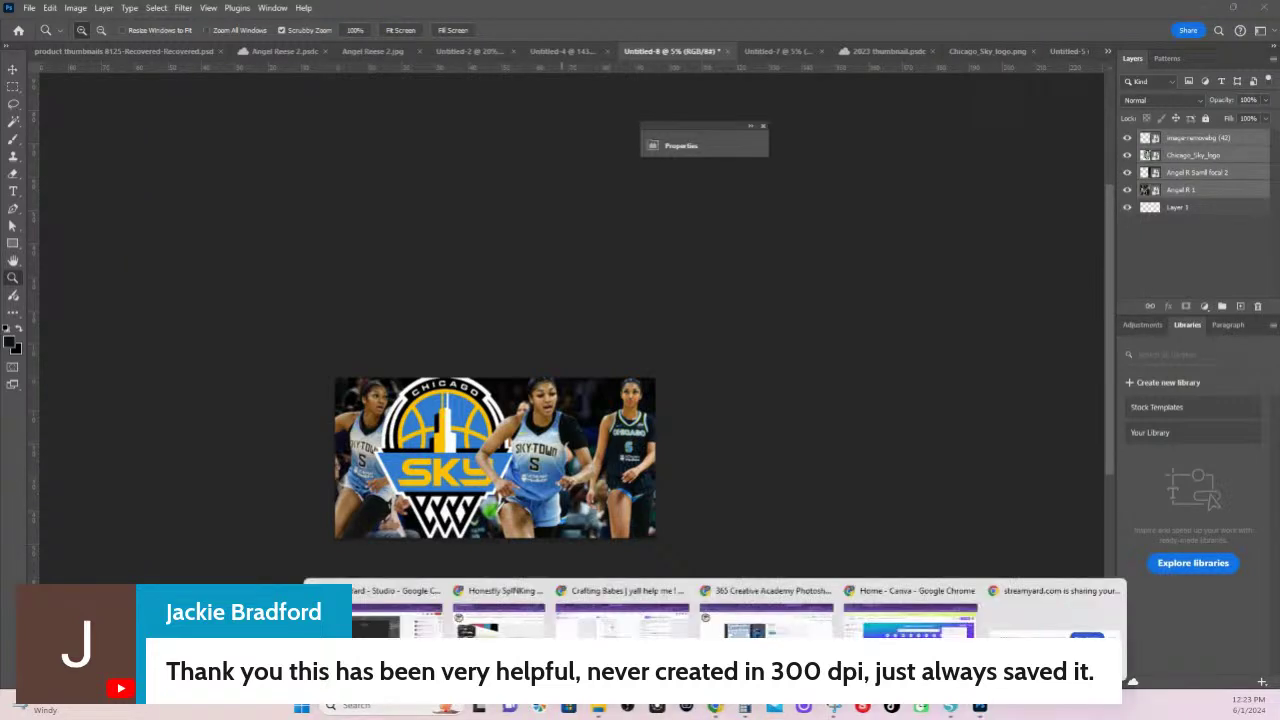
click(909, 596)
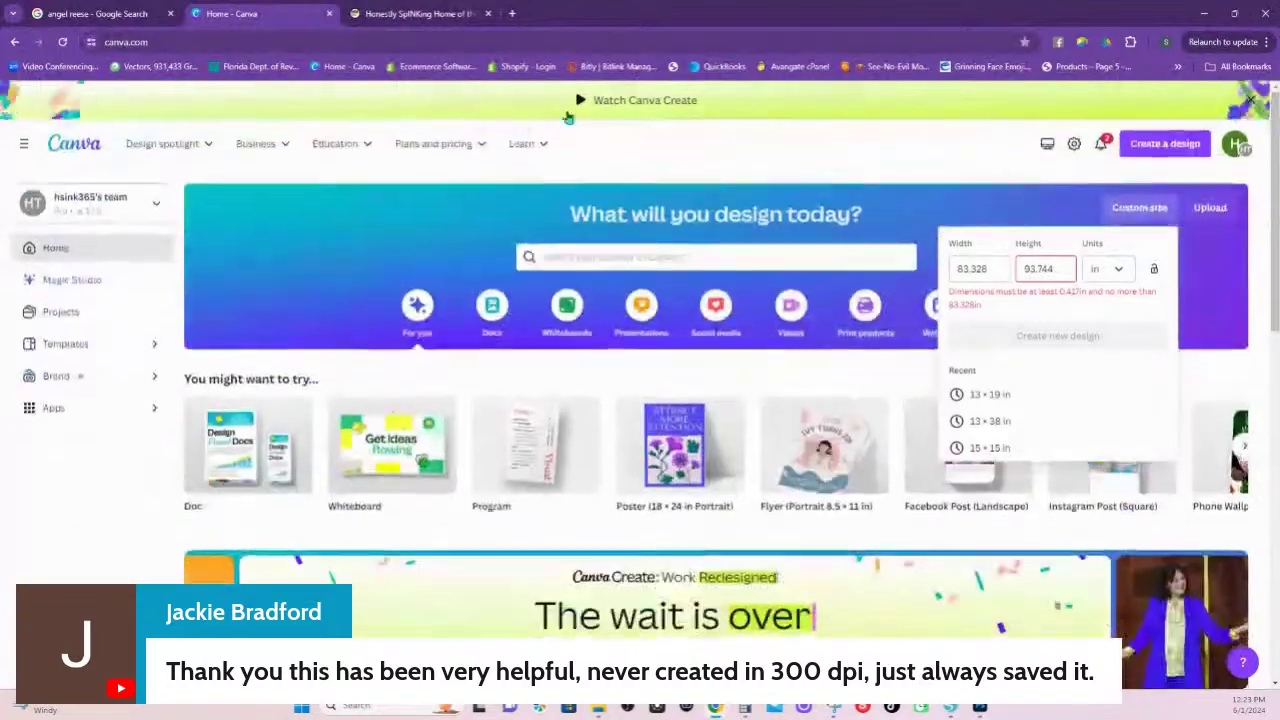
scroll(733, 517, down, 3)
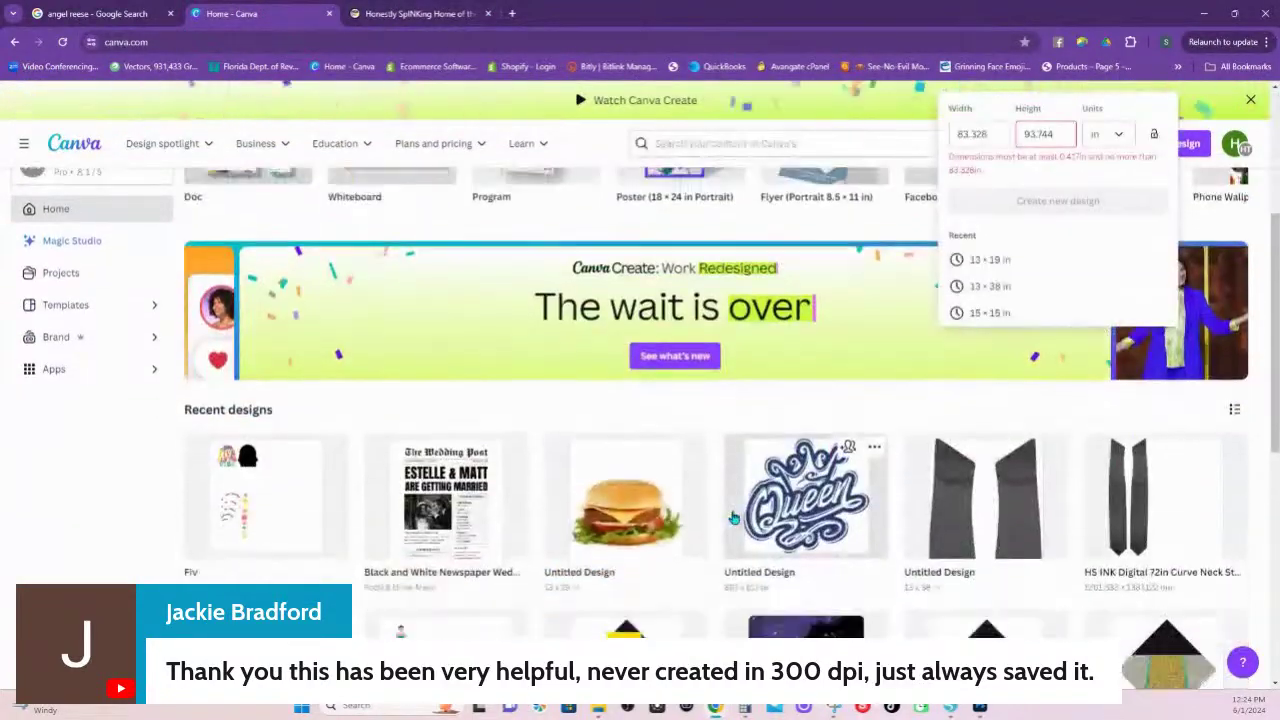
scroll(733, 517, down, 2)
click(625, 350)
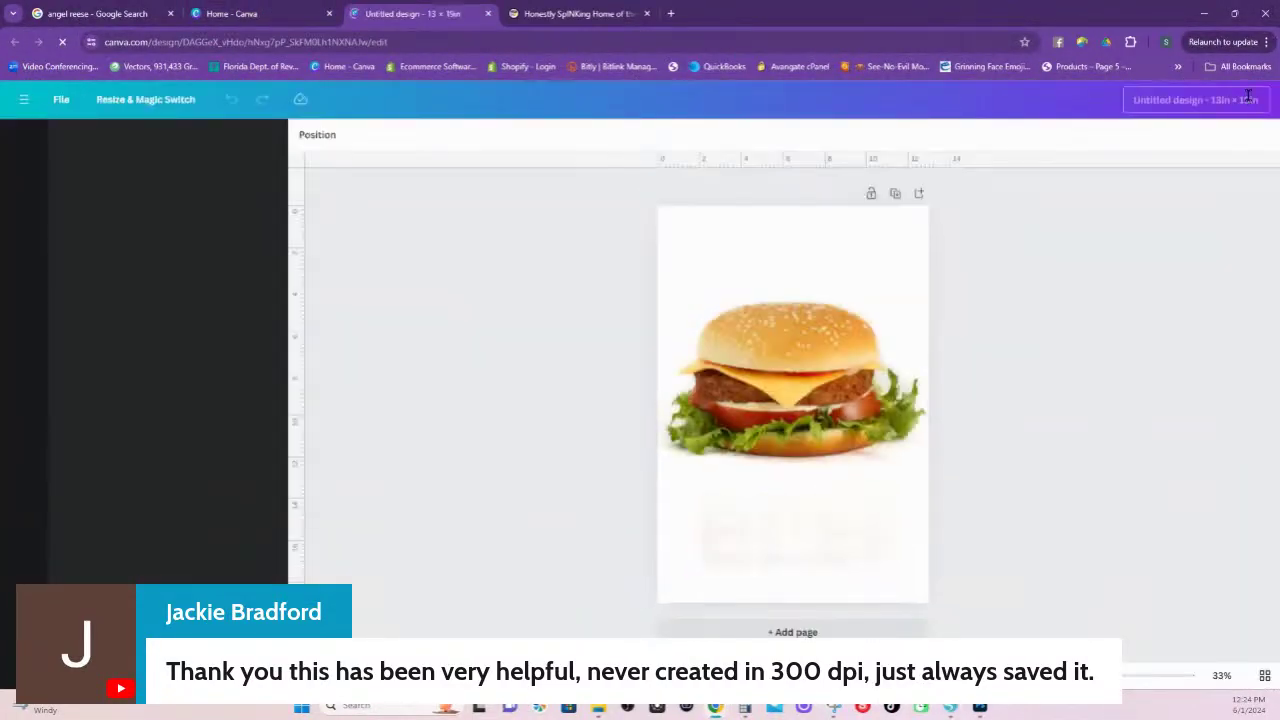
- Open the burger design's PNG download settings, try the maximum size multiplier of 3.125, and set the size to 2
click(1245, 99)
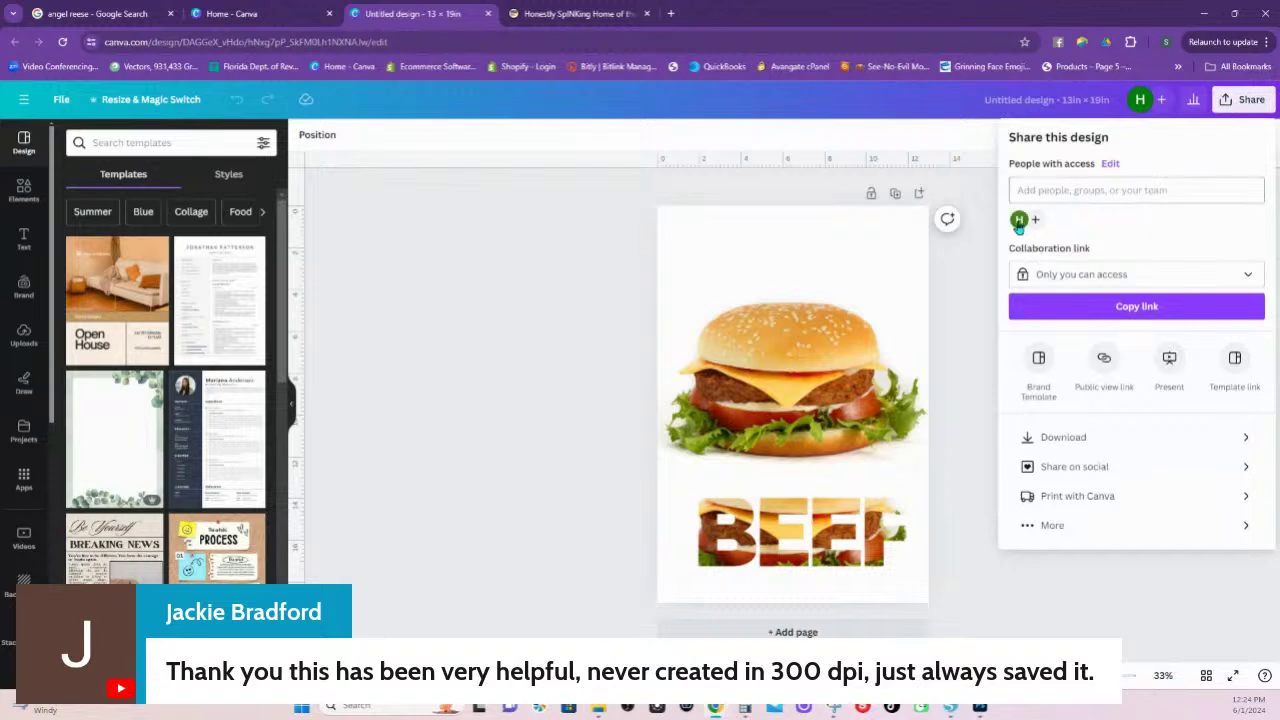
click(1074, 437)
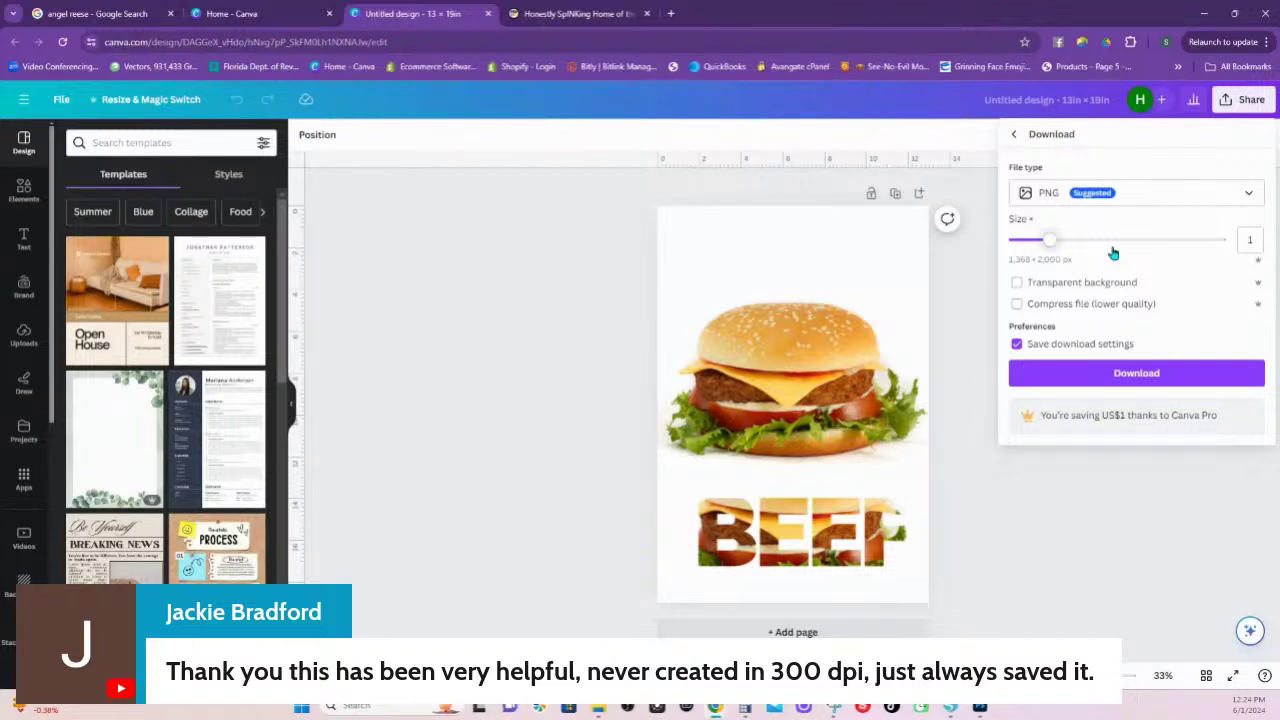
drag(1050, 242, 1226, 240)
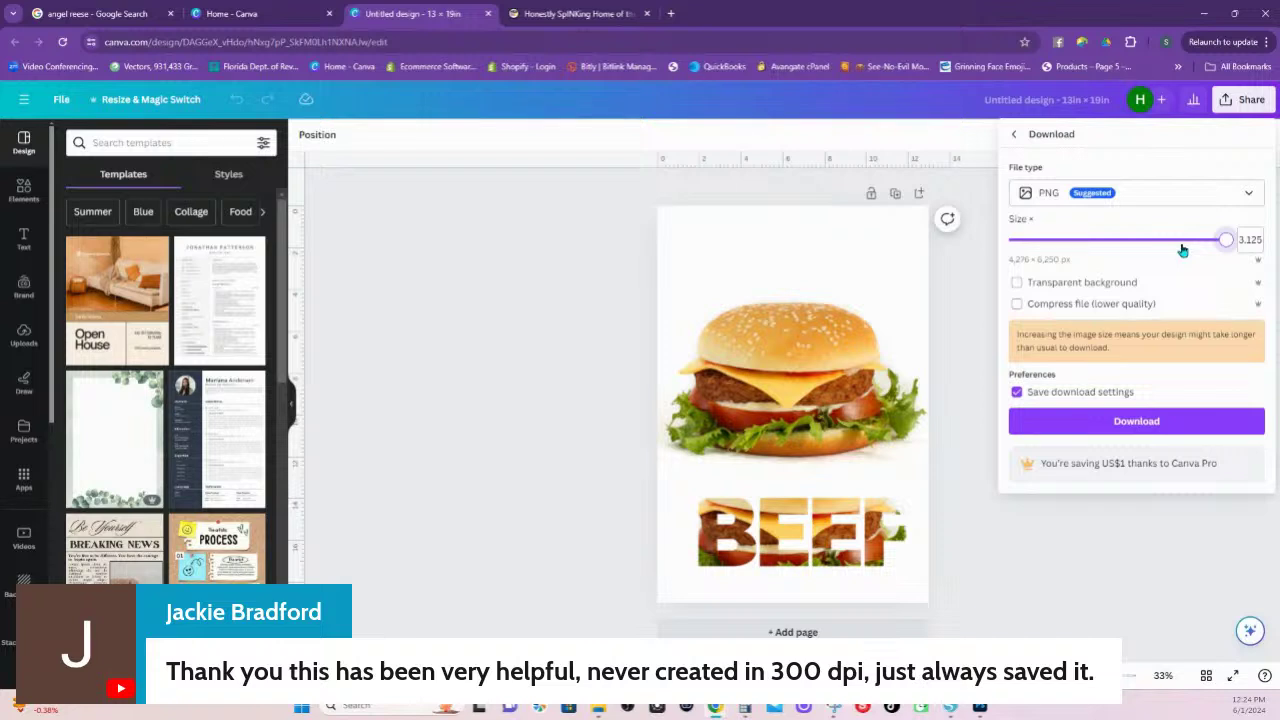
click(1129, 245)
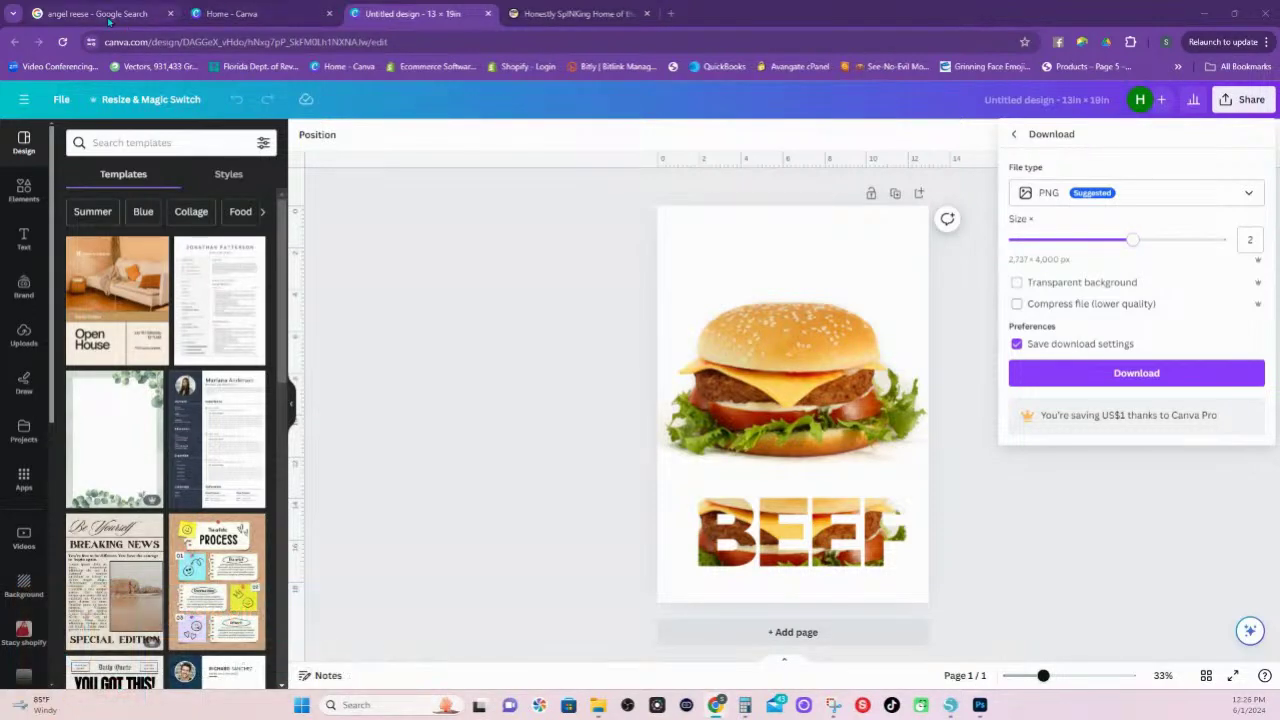
- Switch to the HS Ink shop page and look over the Photoshop Essentials and Silhouette Studio course listings
click(538, 16)
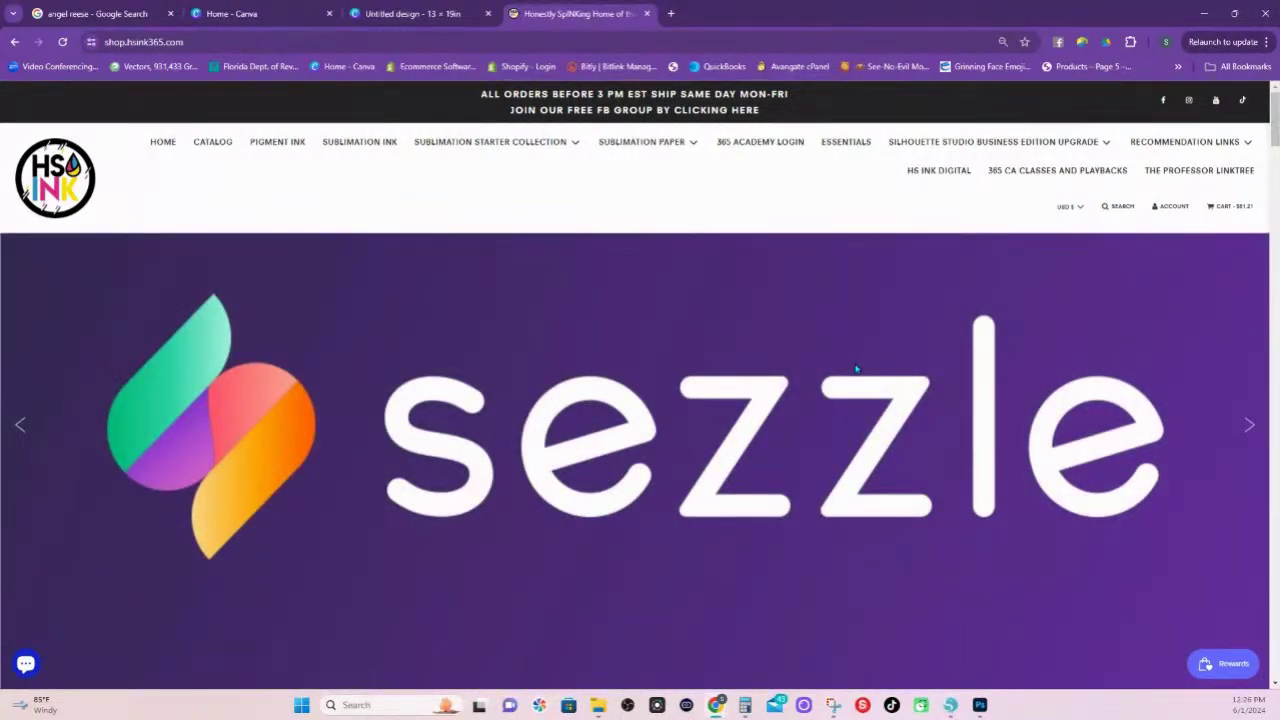
scroll(822, 539, down, 5)
scroll(822, 539, down, 5)
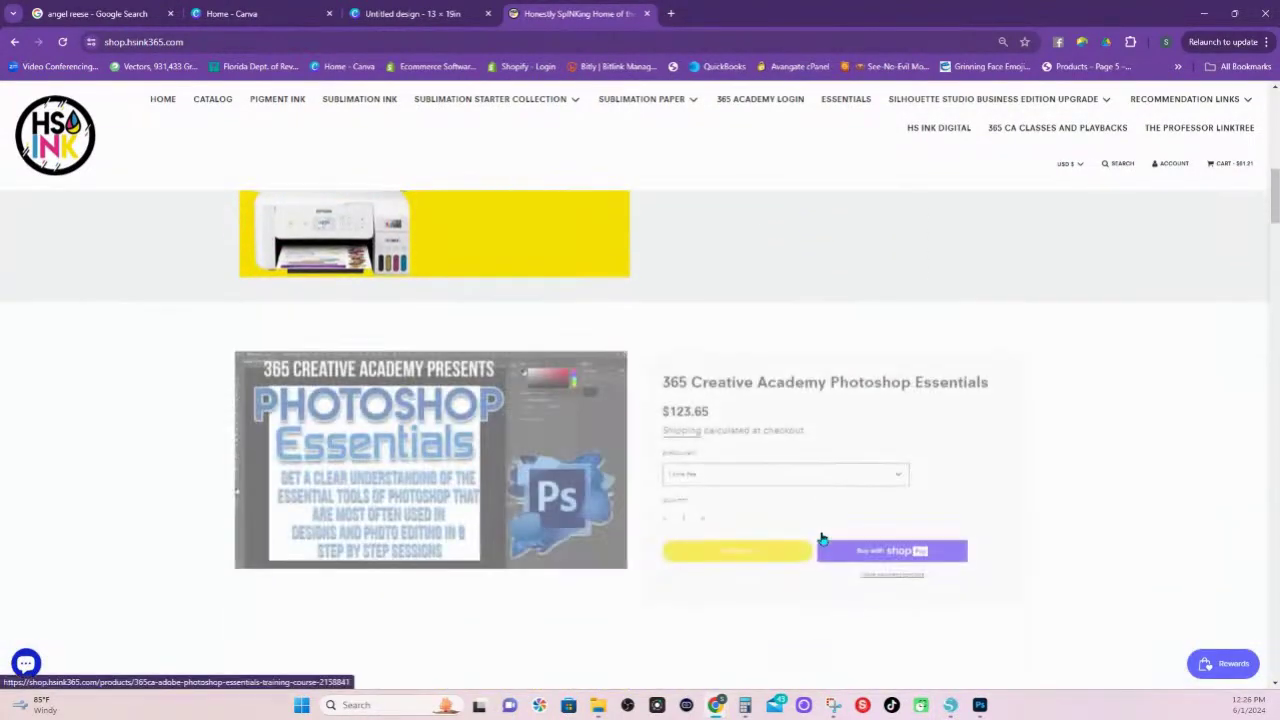
scroll(822, 539, down, 2)
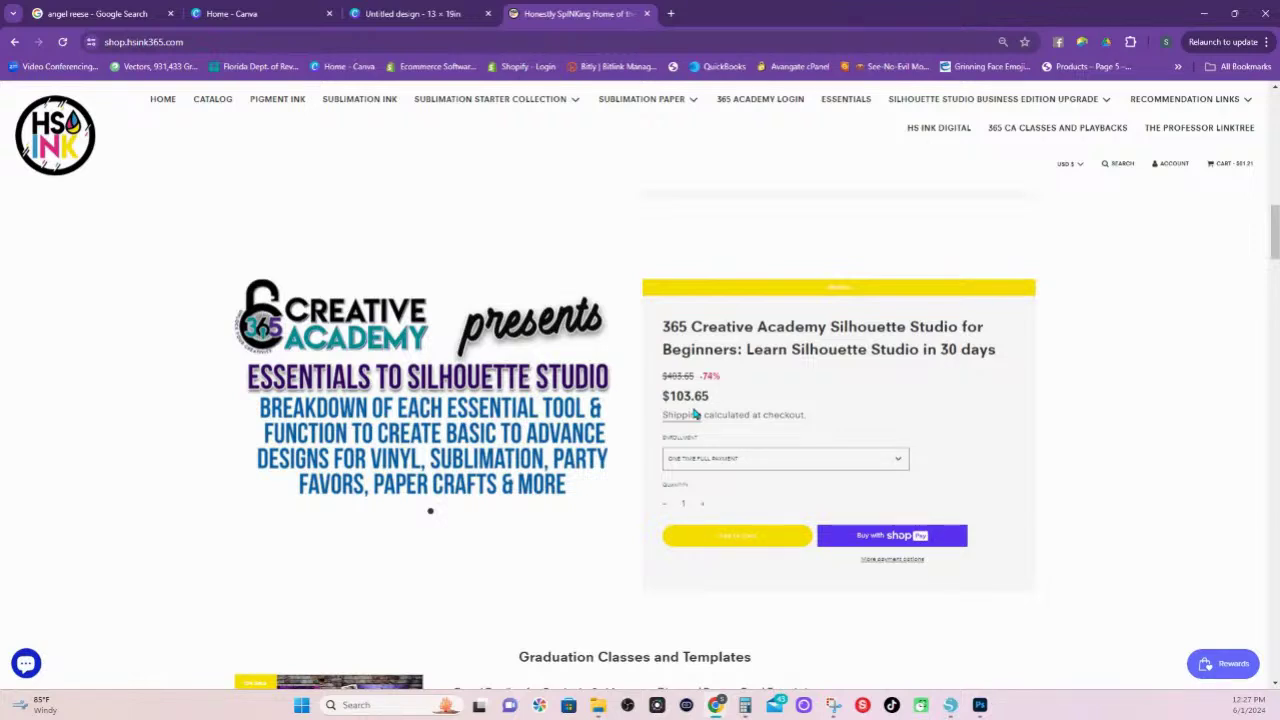
scroll(730, 408, up, 3)
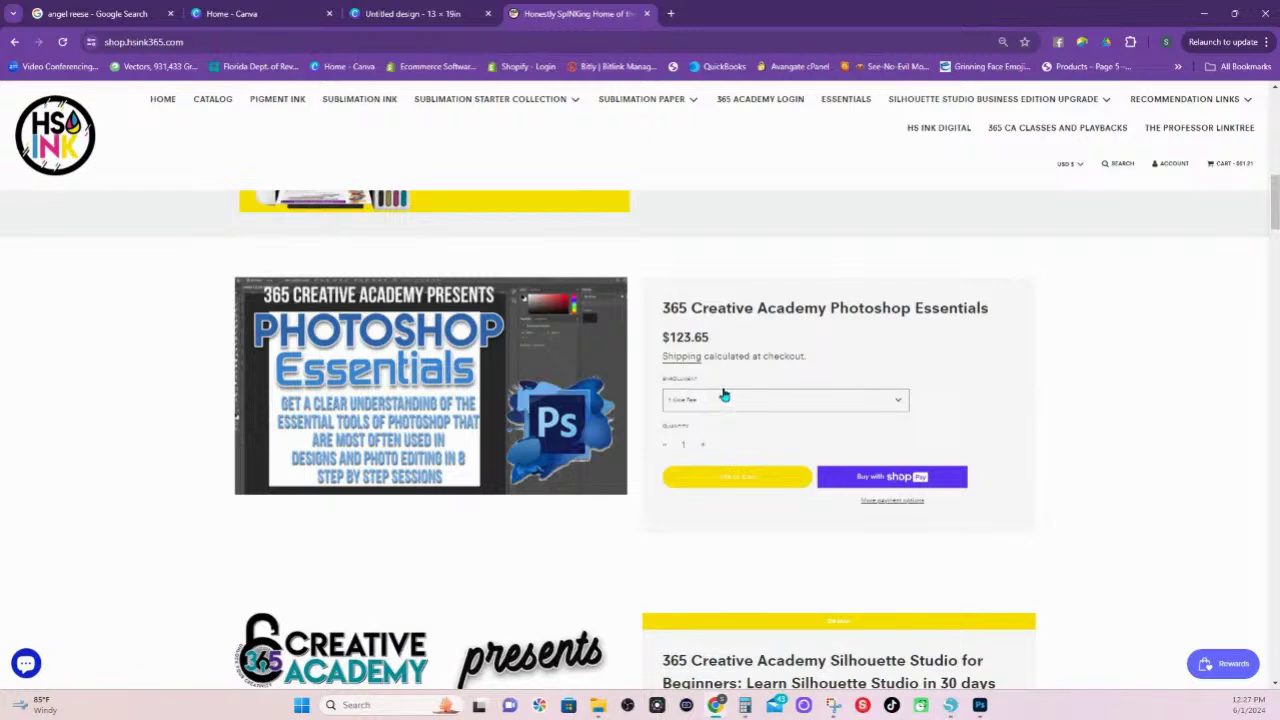
- Choose 1 Time BNPL payment in the Photoshop Essentials listing, and select the same enrollment option on its product page
click(720, 405)
click(702, 438)
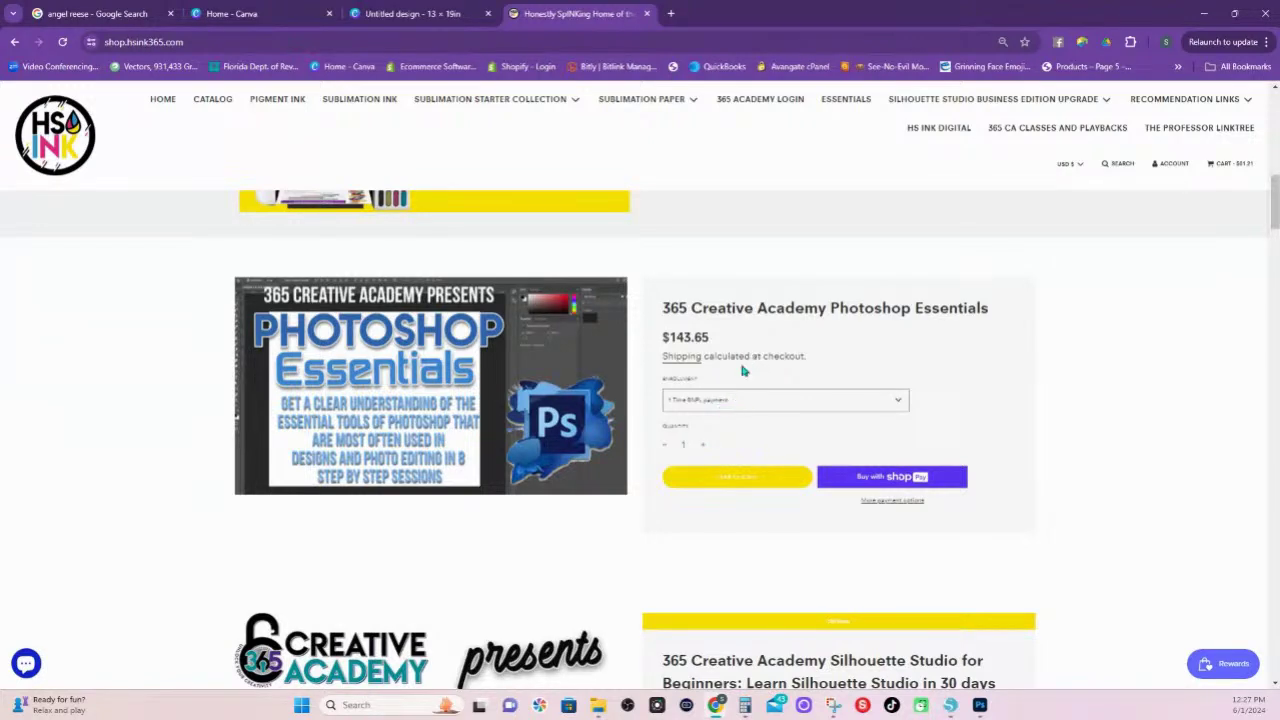
click(754, 312)
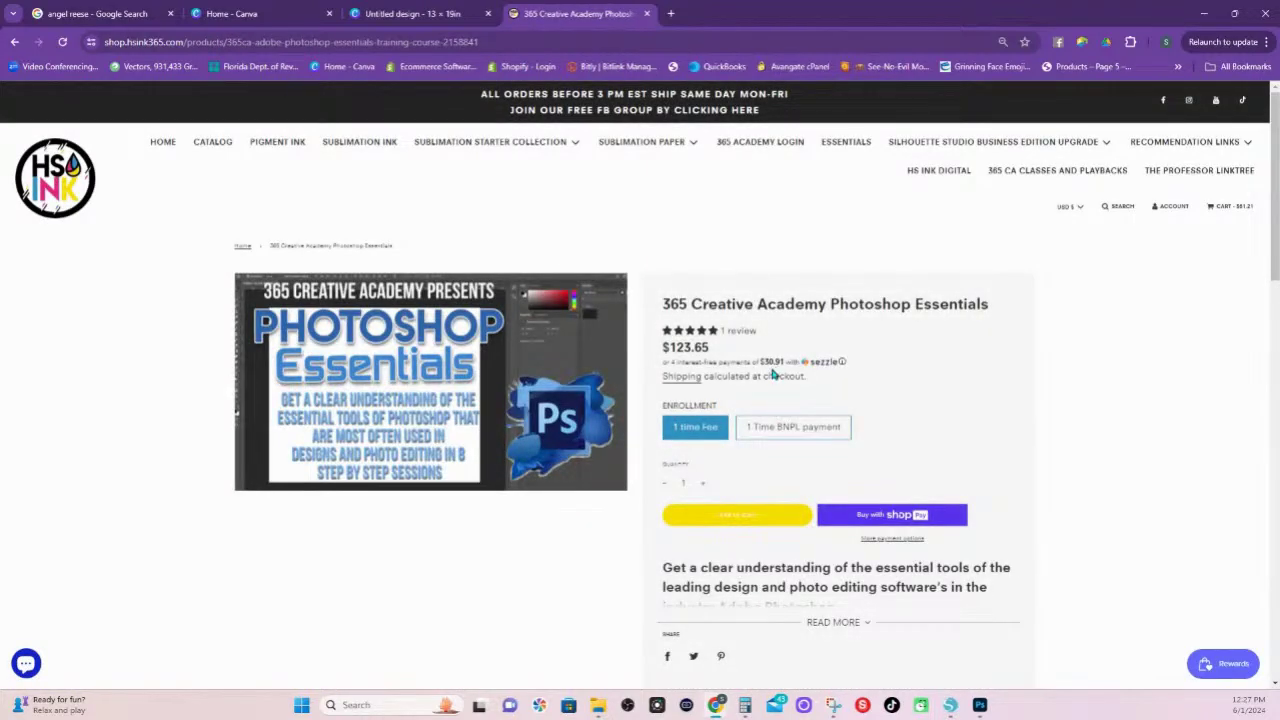
click(802, 434)
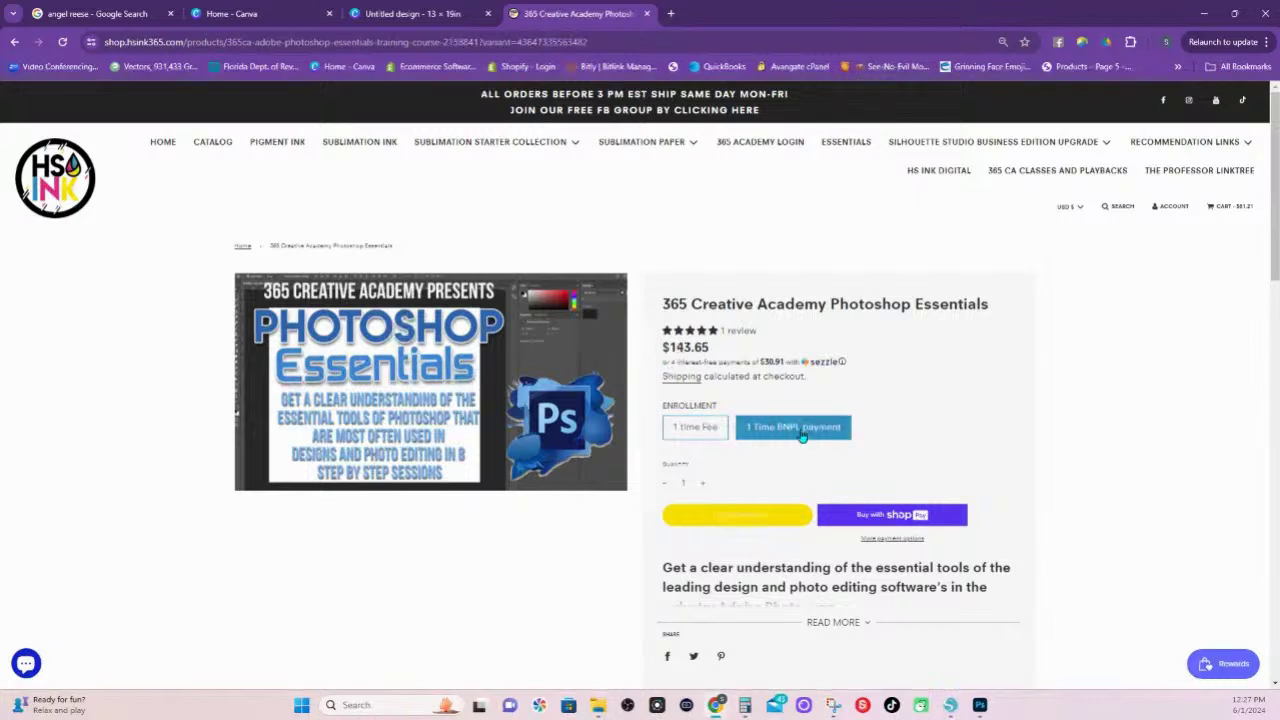